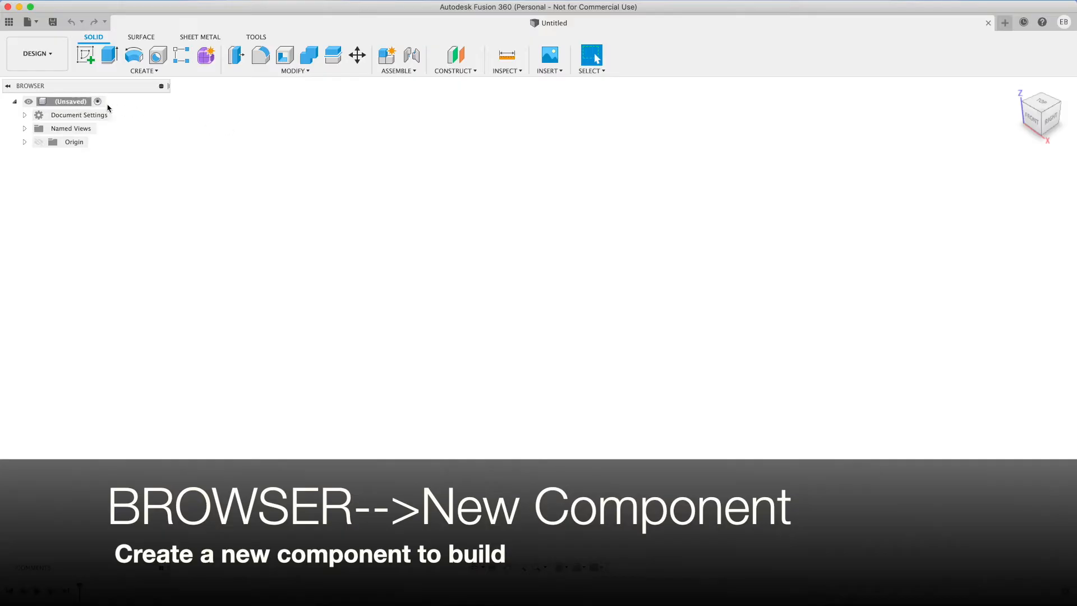
Step: Create an internal standard component named iPhone6sCase under the unsaved root design and expand it in the browser
{"action": "right_click", "coordinate": [79, 104]}
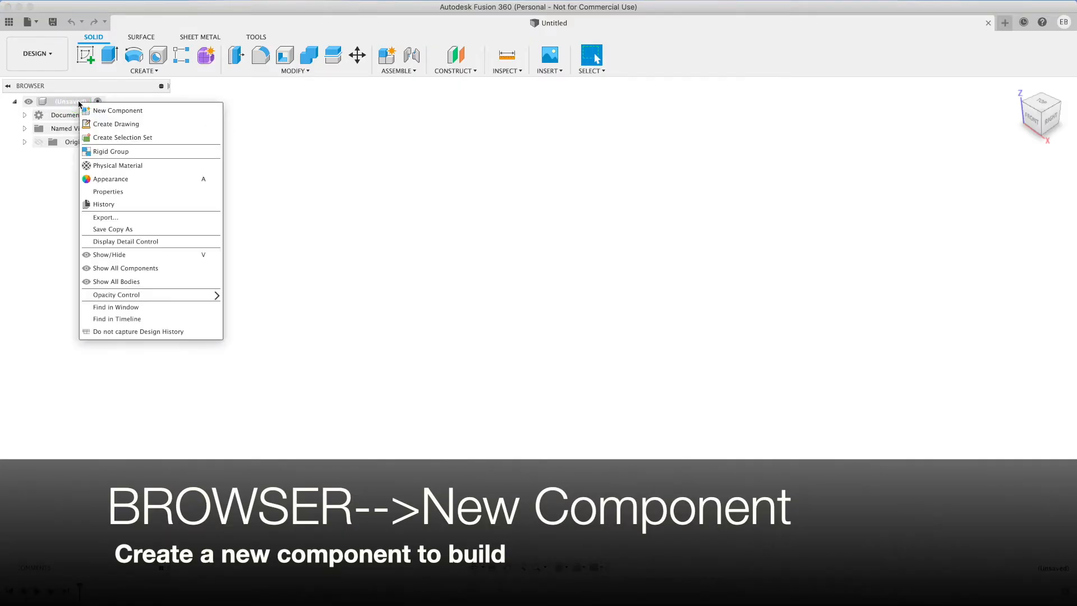
{"action": "left_click", "coordinate": [112, 111]}
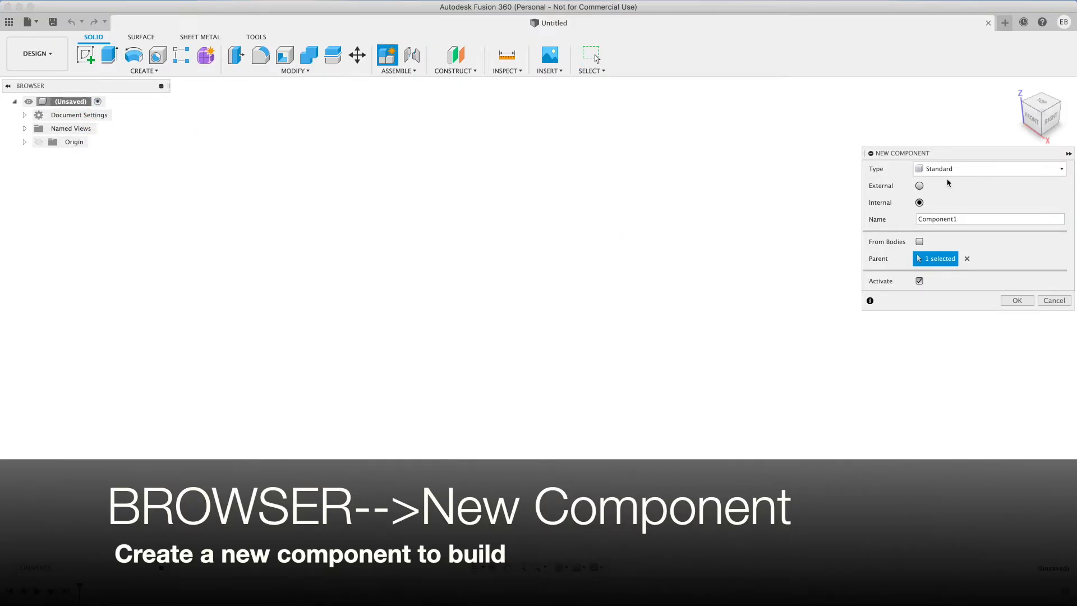
{"action": "left_click_drag", "start_coordinate": [961, 158], "coordinate": [868, 165]}
{"action": "left_click", "coordinate": [875, 225]}
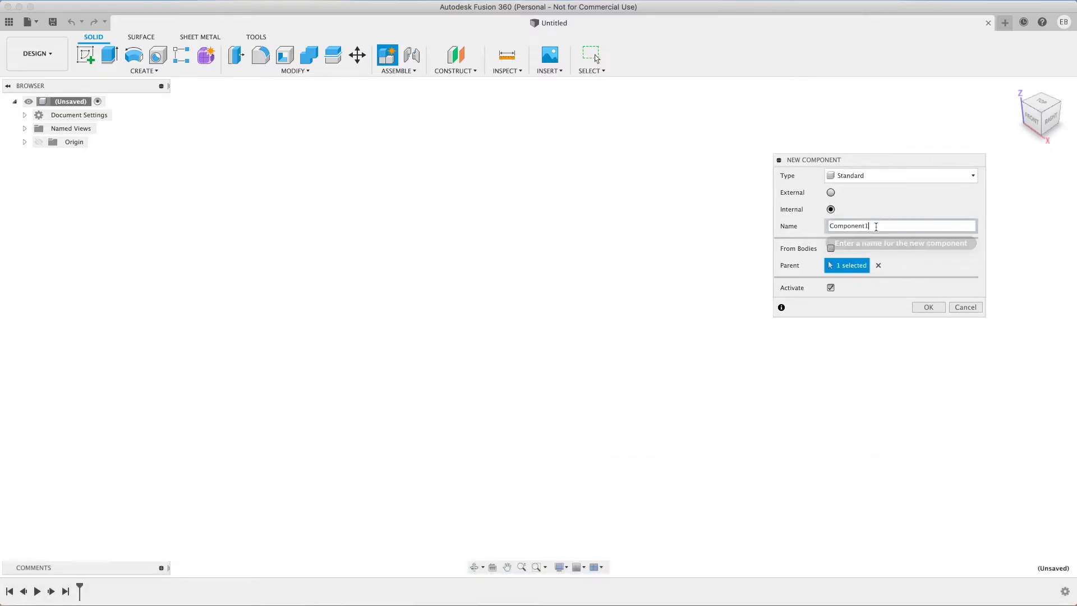
{"action": "type", "text": "iPh"}
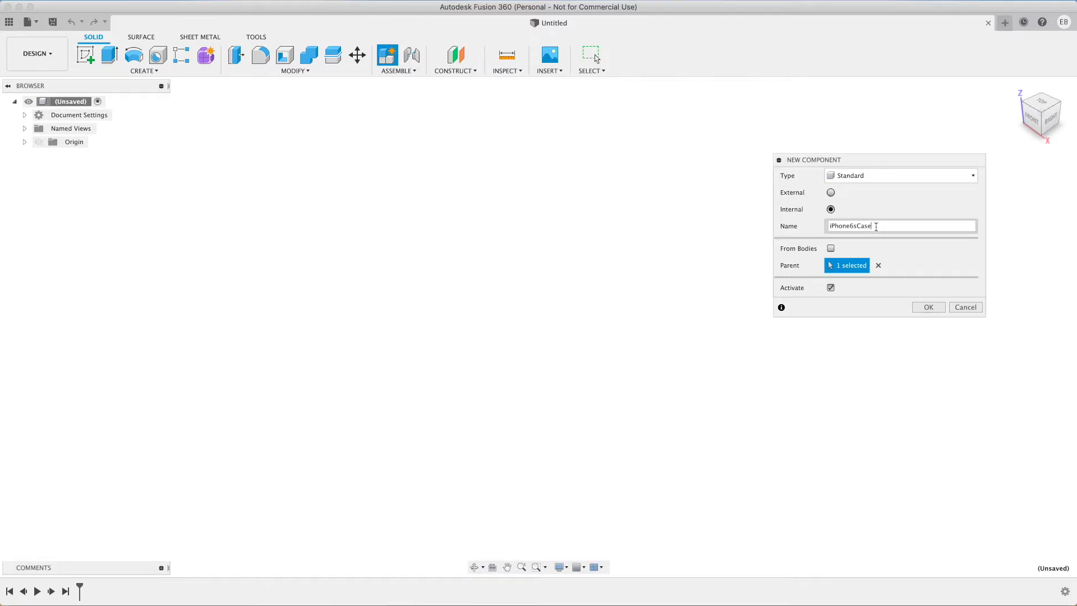
{"action": "type", "text": "one6sCase"}
{"action": "key", "text": "Return"}
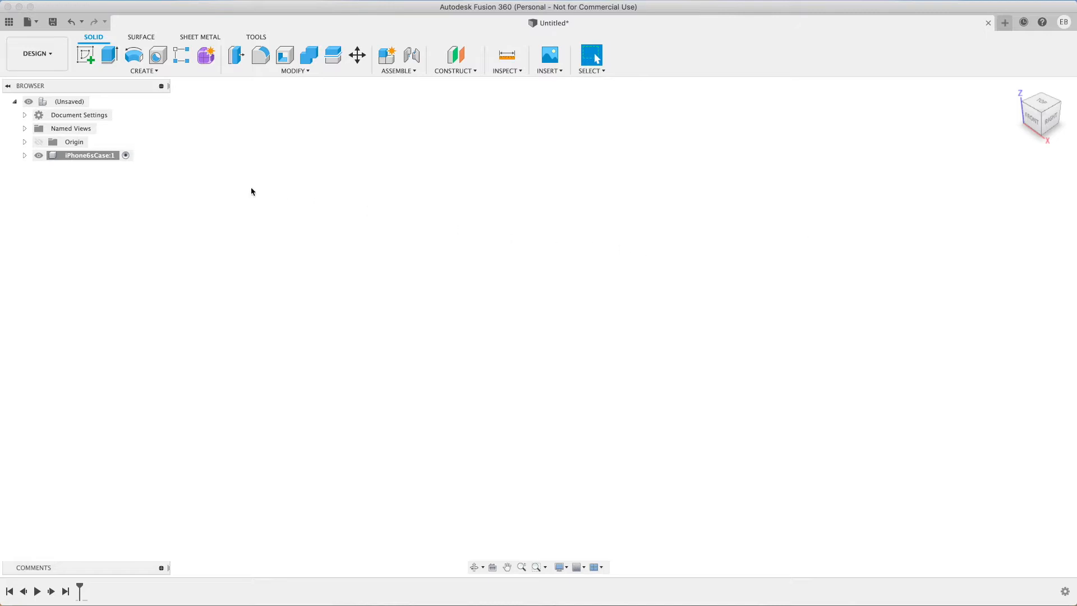
{"action": "left_click", "coordinate": [25, 156]}
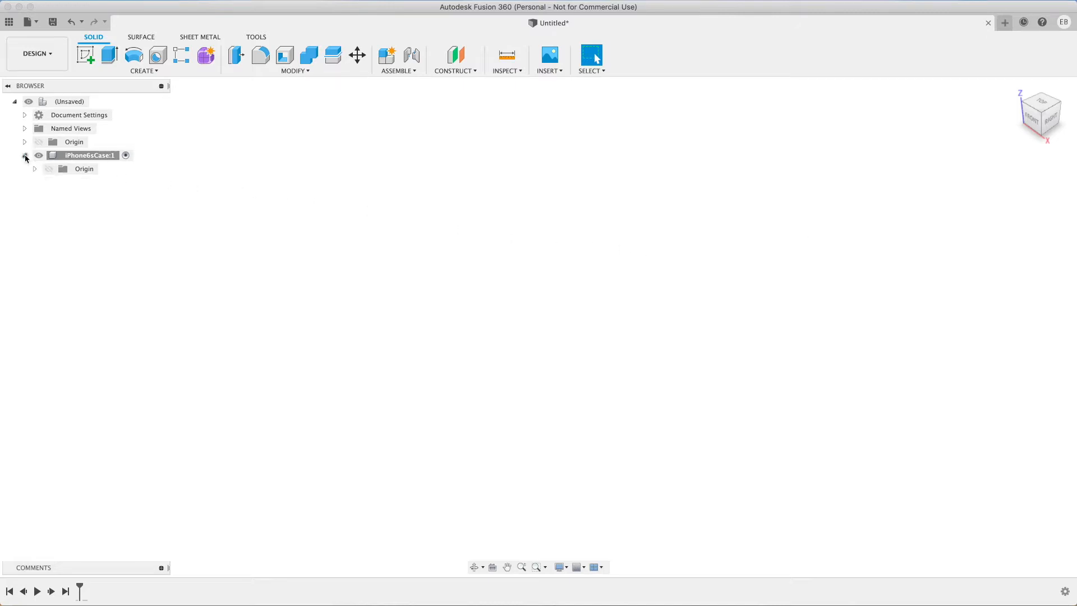
Step: Add a user parameter named Height in mm with the expression 138.3
{"action": "left_click", "coordinate": [295, 71]}
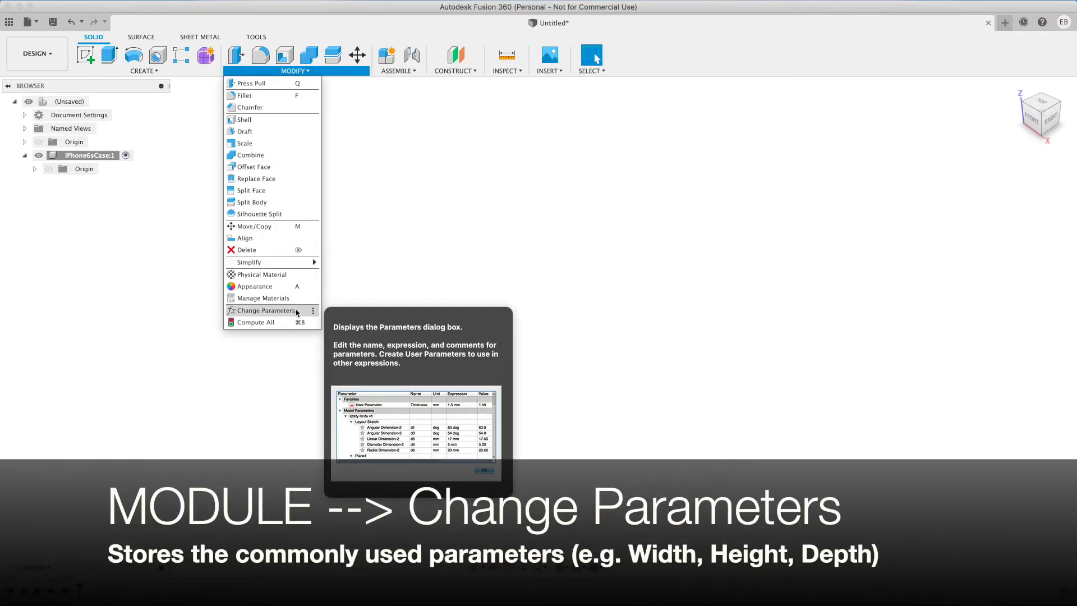
{"action": "left_click", "coordinate": [297, 312]}
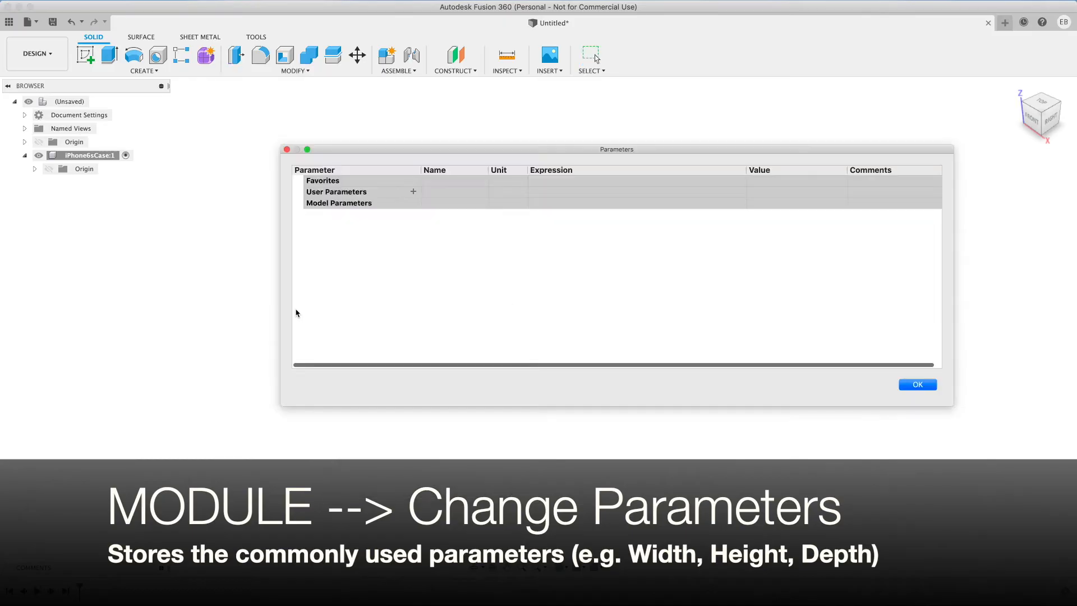
{"action": "left_click", "coordinate": [414, 193]}
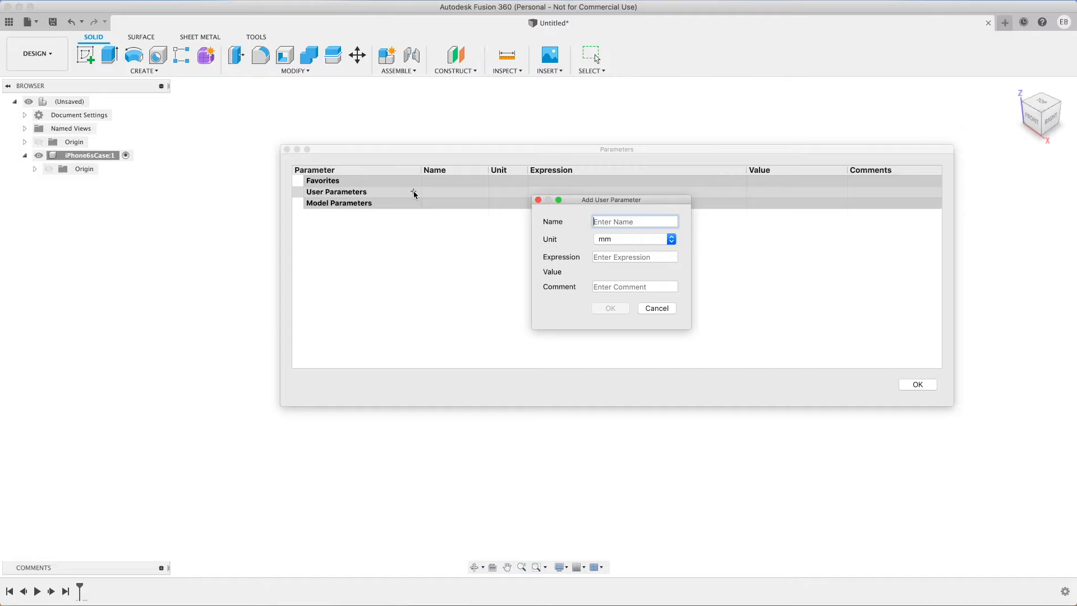
{"action": "type", "text": "Height"}
{"action": "key", "text": "Tab"}
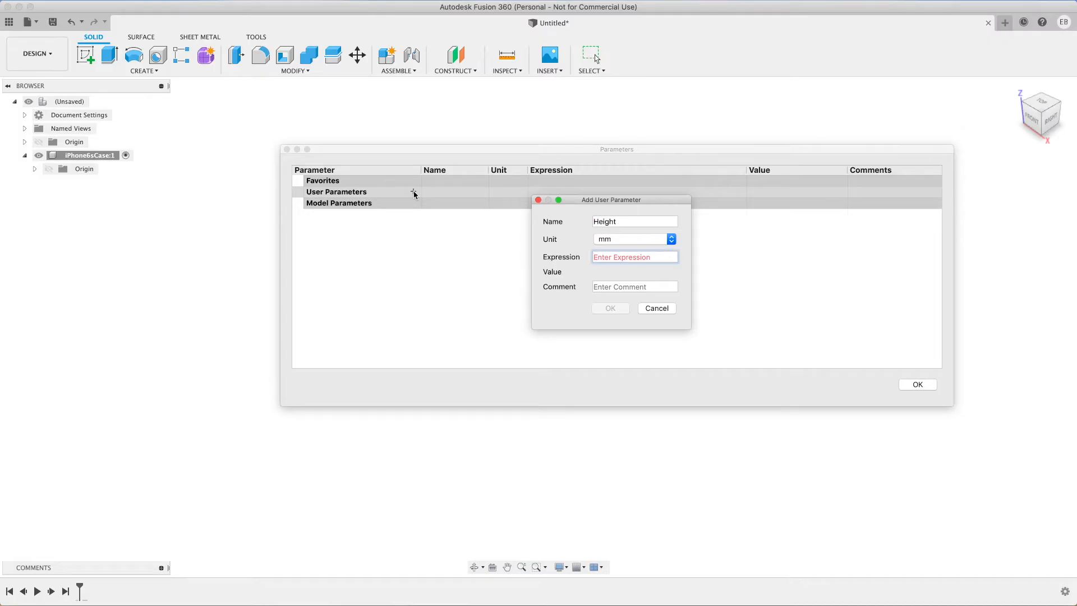
{"action": "type", "text": "138.3"}
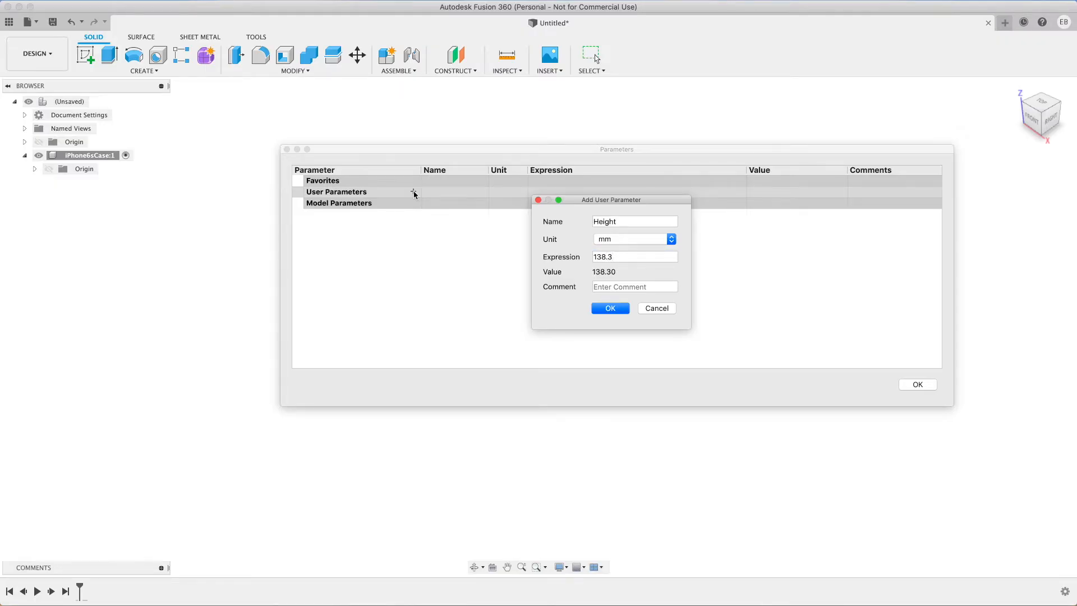
{"action": "key", "text": "Return"}
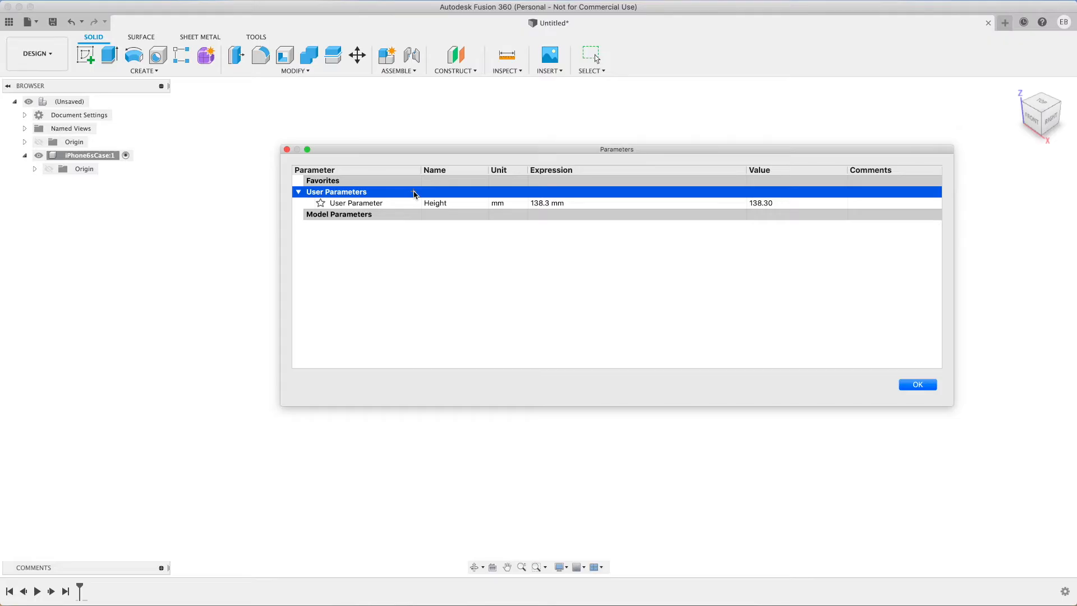
Step: Add a user parameter named Width in mm with the expression 67.1
{"action": "left_click", "coordinate": [413, 191]}
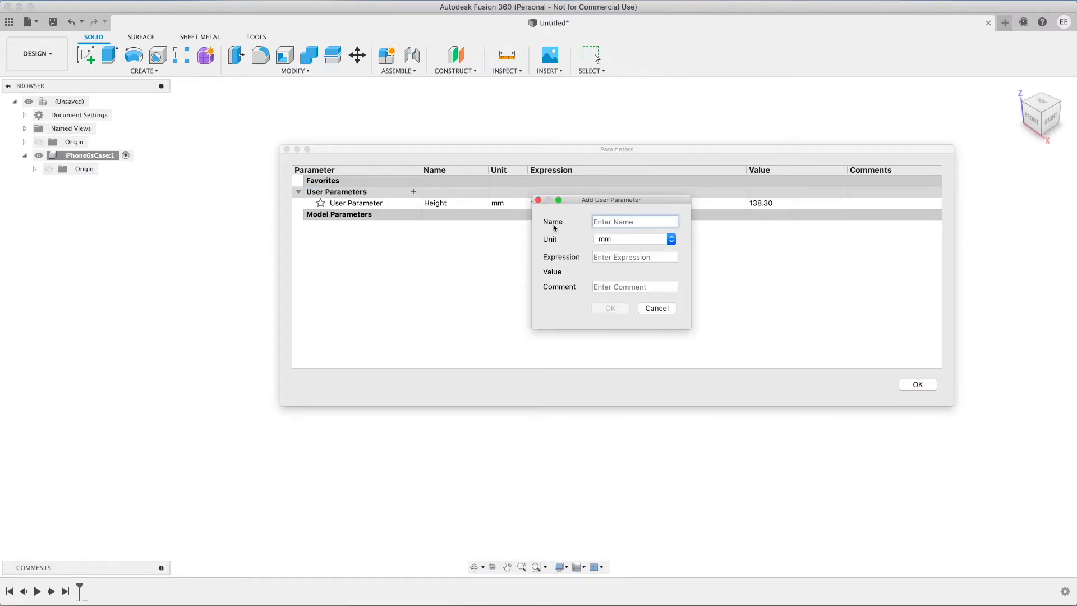
{"action": "type", "text": "Width"}
{"action": "key", "text": "Tab"}
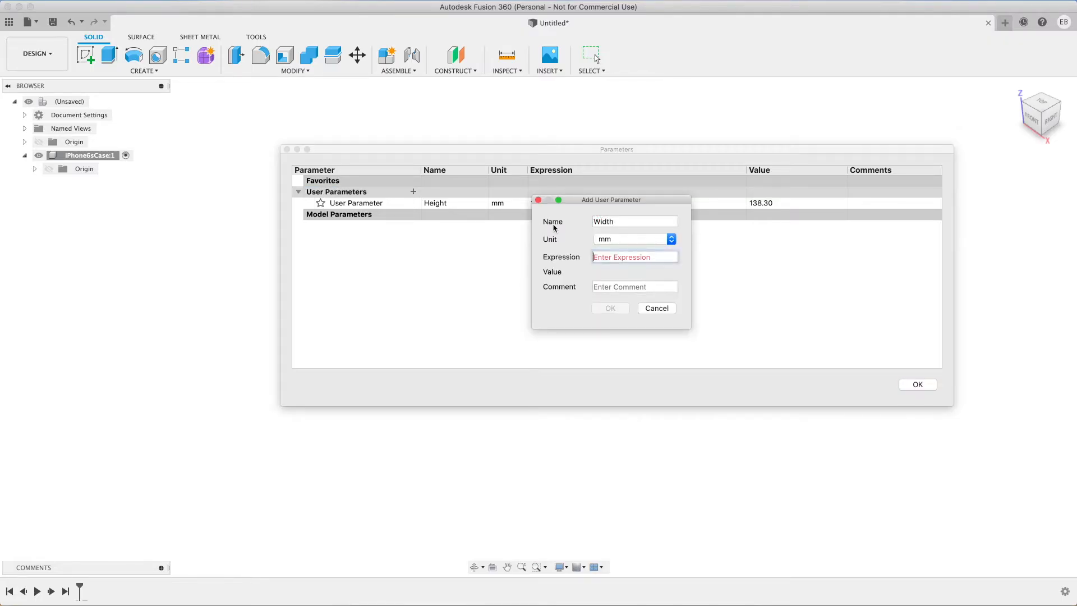
{"action": "type", "text": "67.1"}
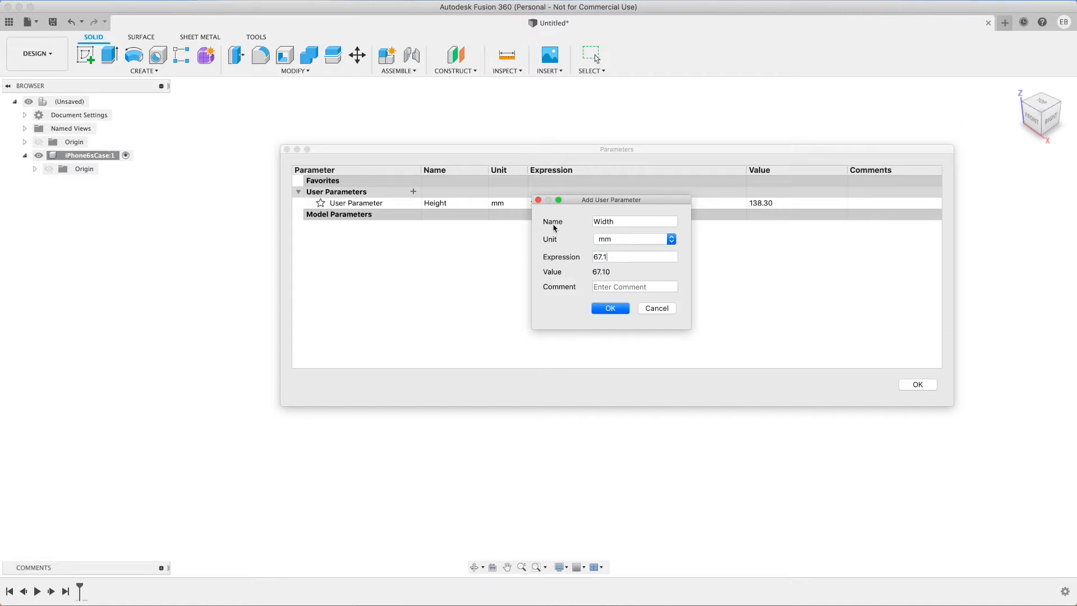
{"action": "key", "text": "Return"}
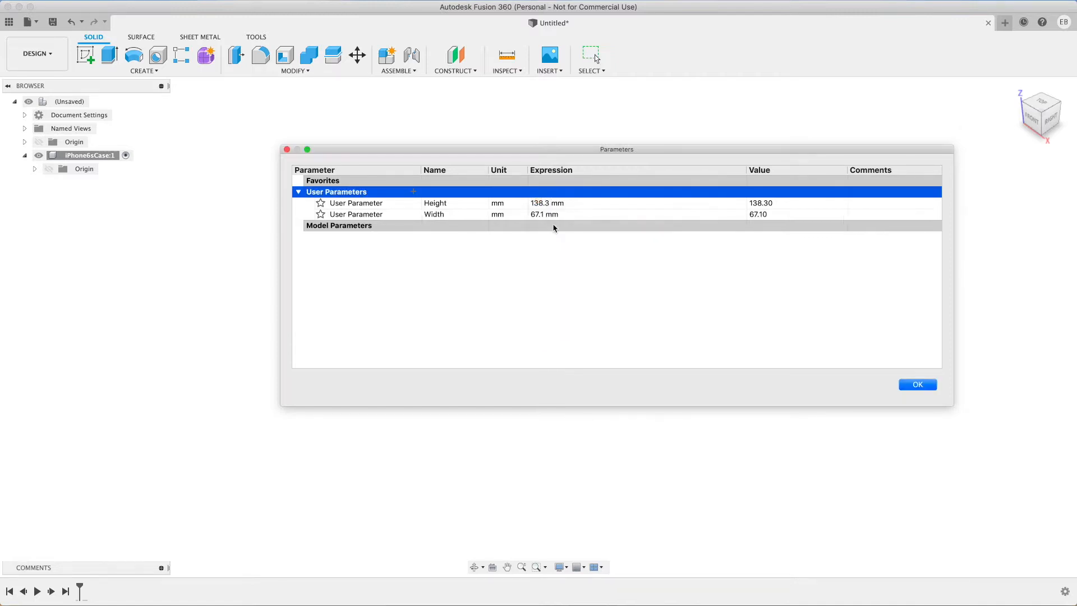
Step: Add a user parameter named Depth in mm with the expression 7.1 and close the parameters dialog
{"action": "left_click", "coordinate": [413, 192]}
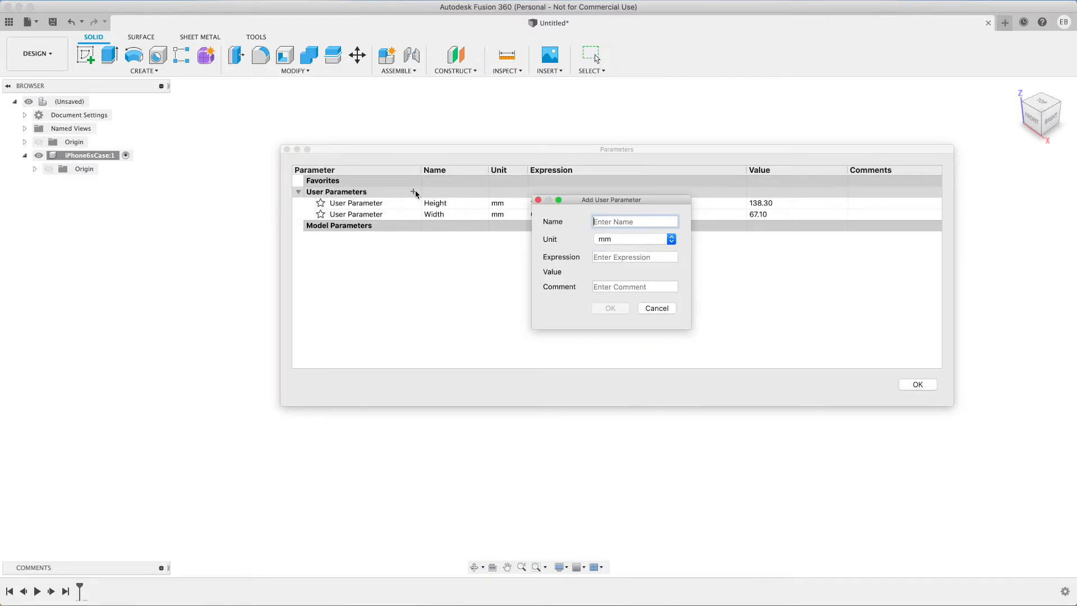
{"action": "type", "text": "Depth"}
{"action": "key", "text": "Tab"}
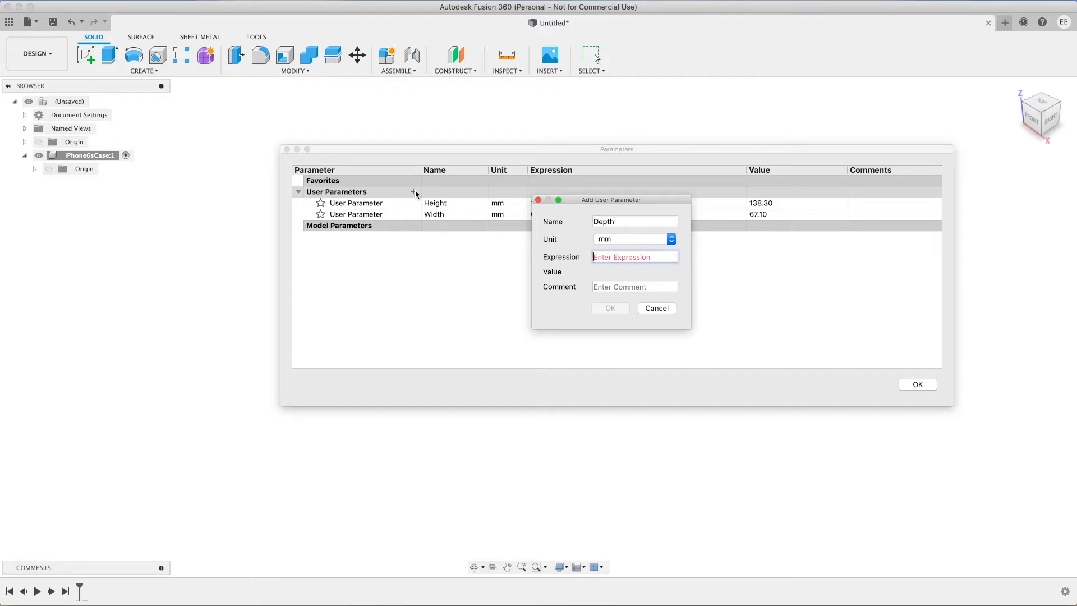
{"action": "type", "text": "7.1"}
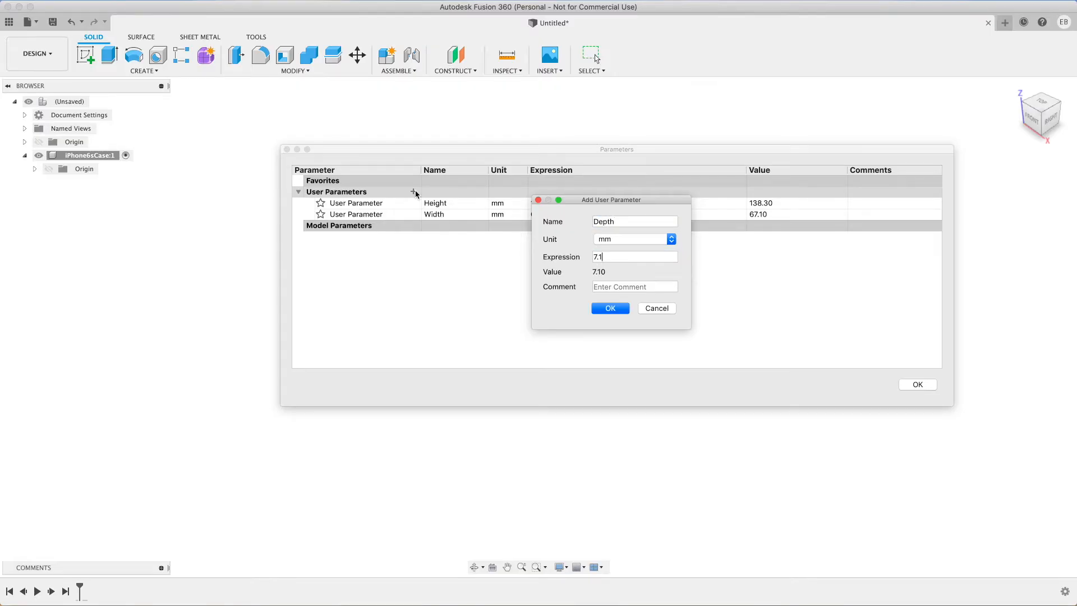
{"action": "key", "text": "Return"}
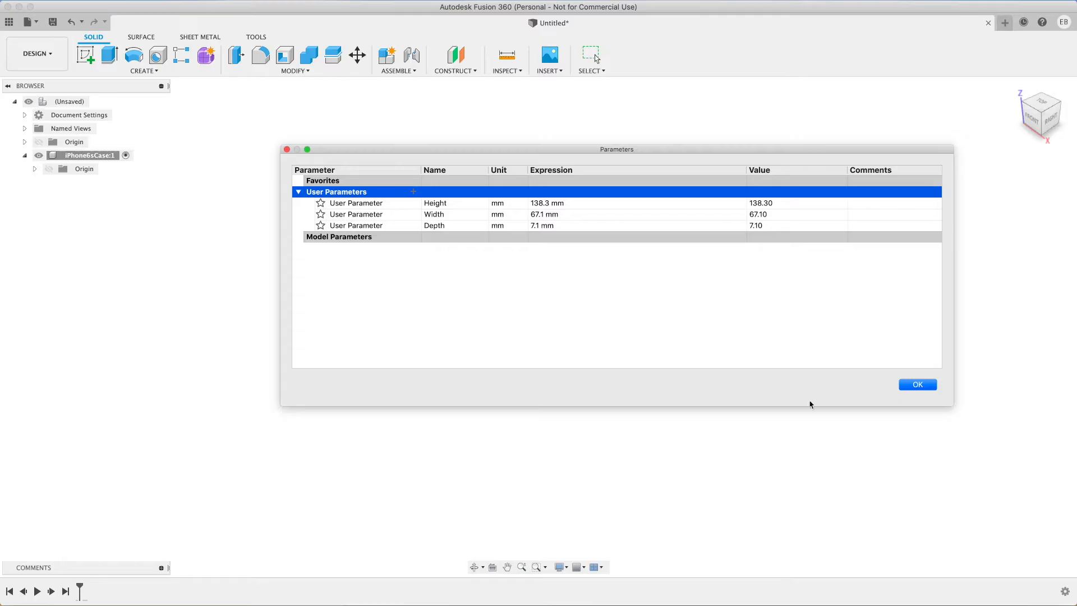
{"action": "left_click", "coordinate": [917, 386]}
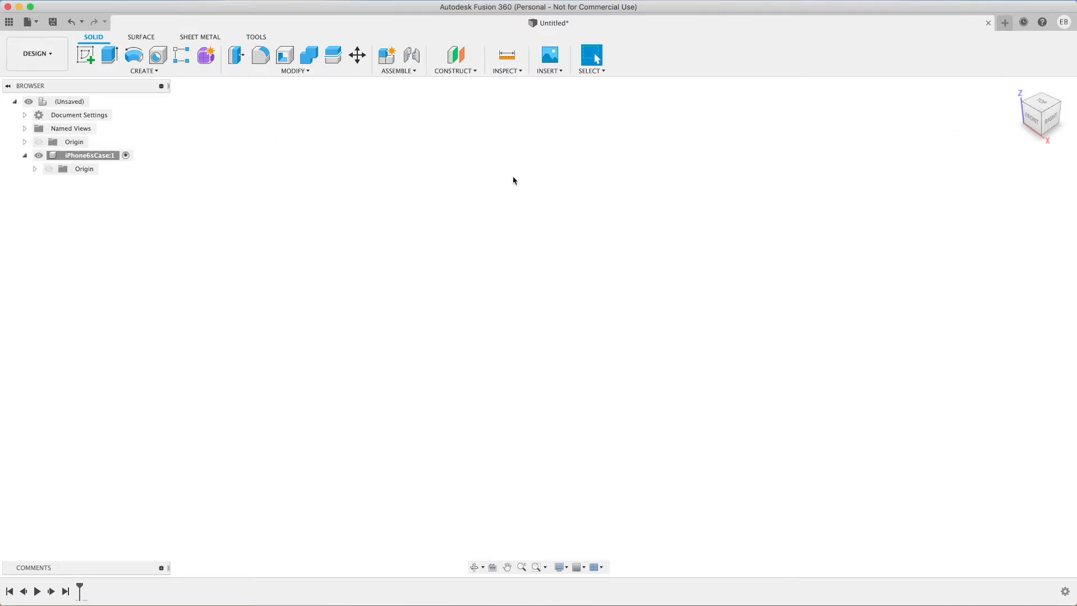
Step: Insert the iPhone6sBack image from the computer as a canvas on the XY plane
{"action": "left_click", "coordinate": [557, 71]}
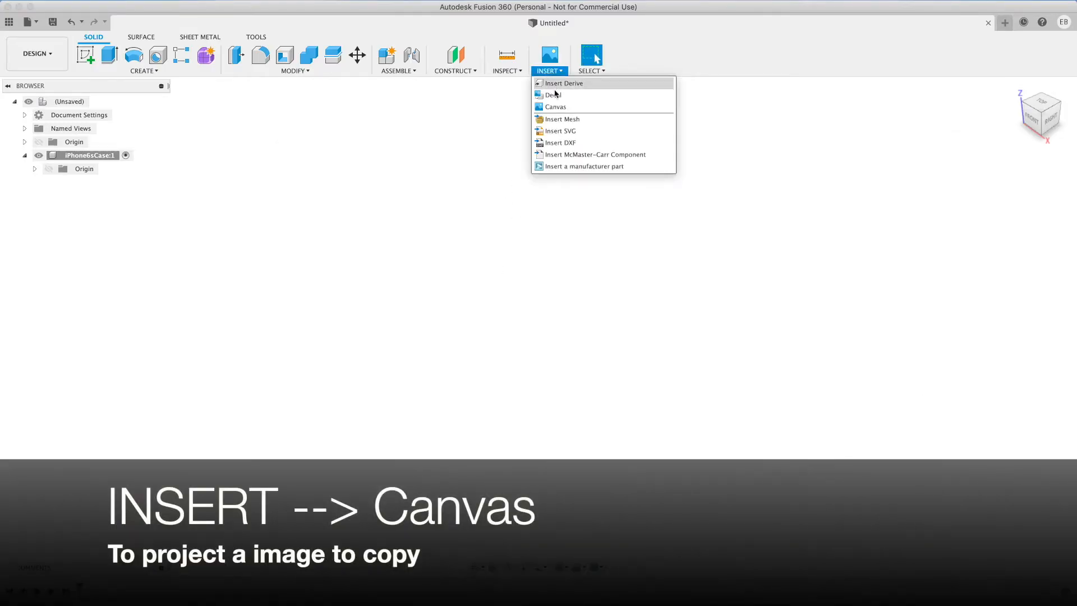
{"action": "left_click", "coordinate": [568, 110]}
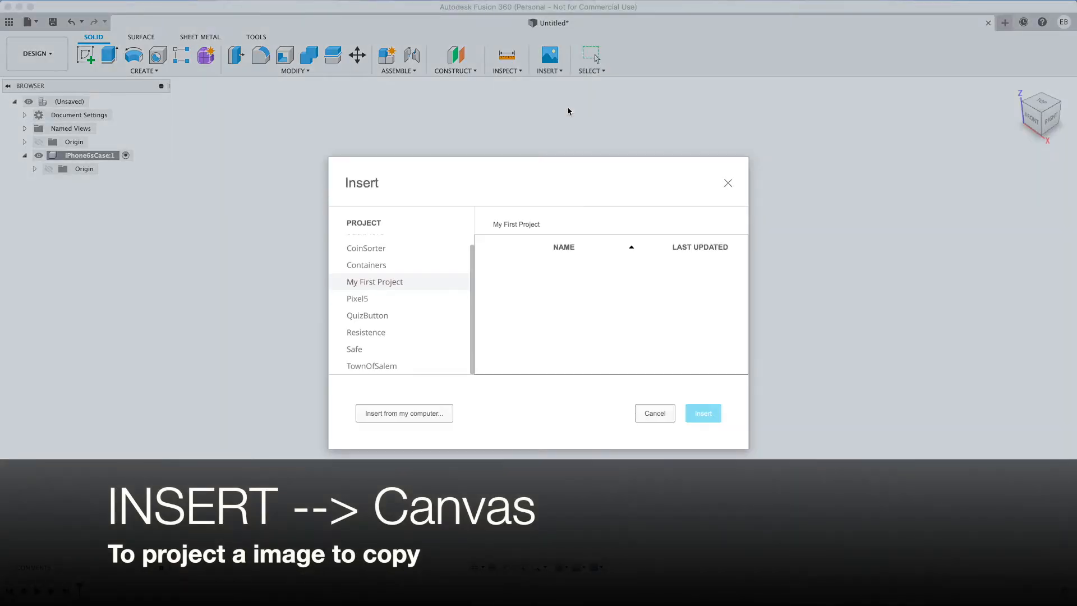
{"action": "left_click", "coordinate": [420, 414]}
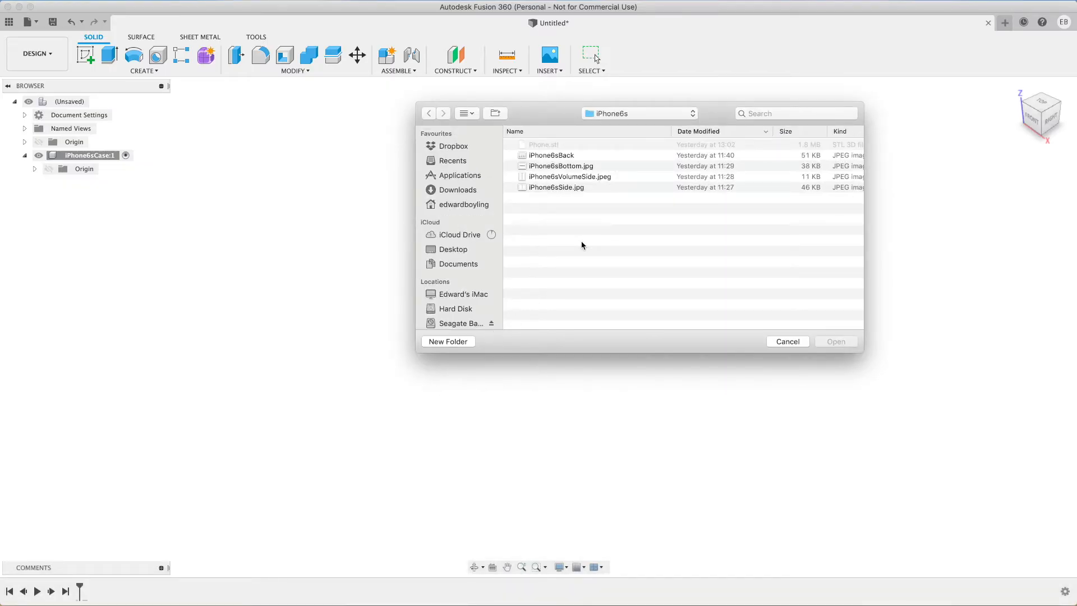
{"action": "left_click", "coordinate": [561, 158]}
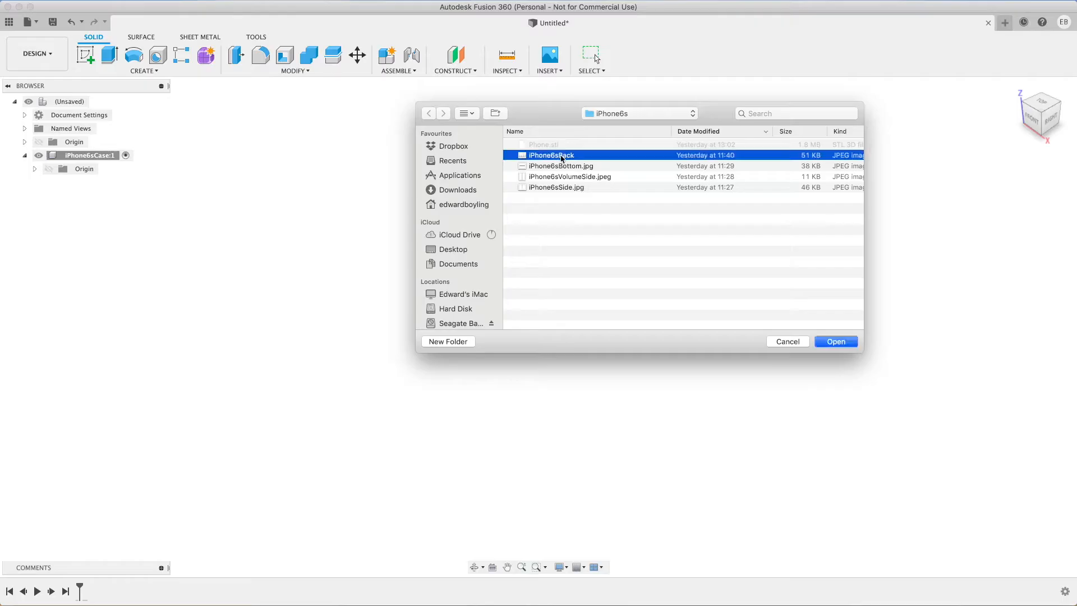
{"action": "left_click", "coordinate": [835, 342]}
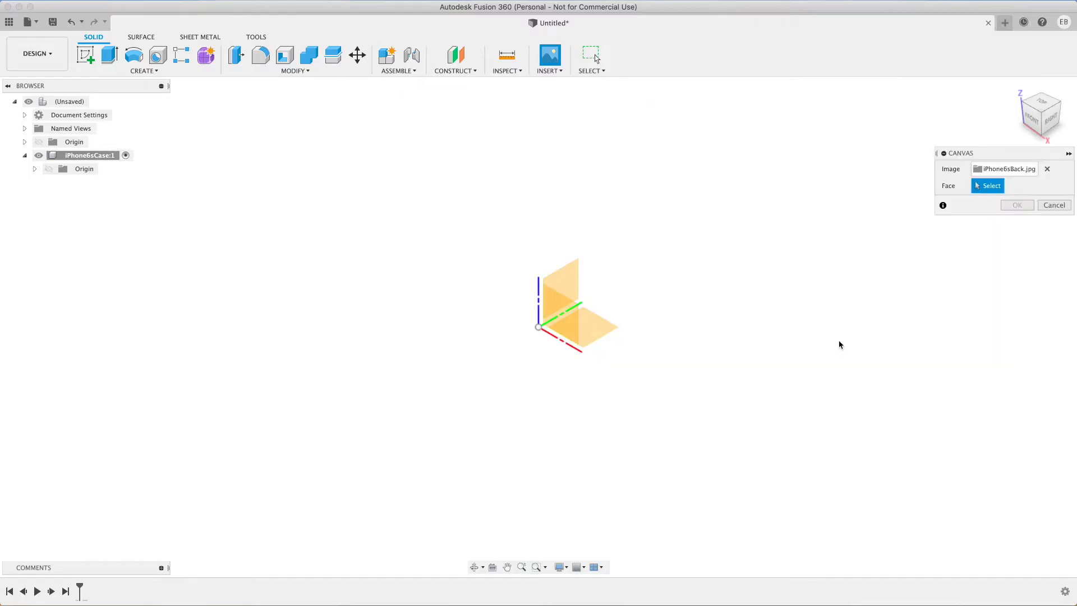
{"action": "left_click", "coordinate": [605, 330]}
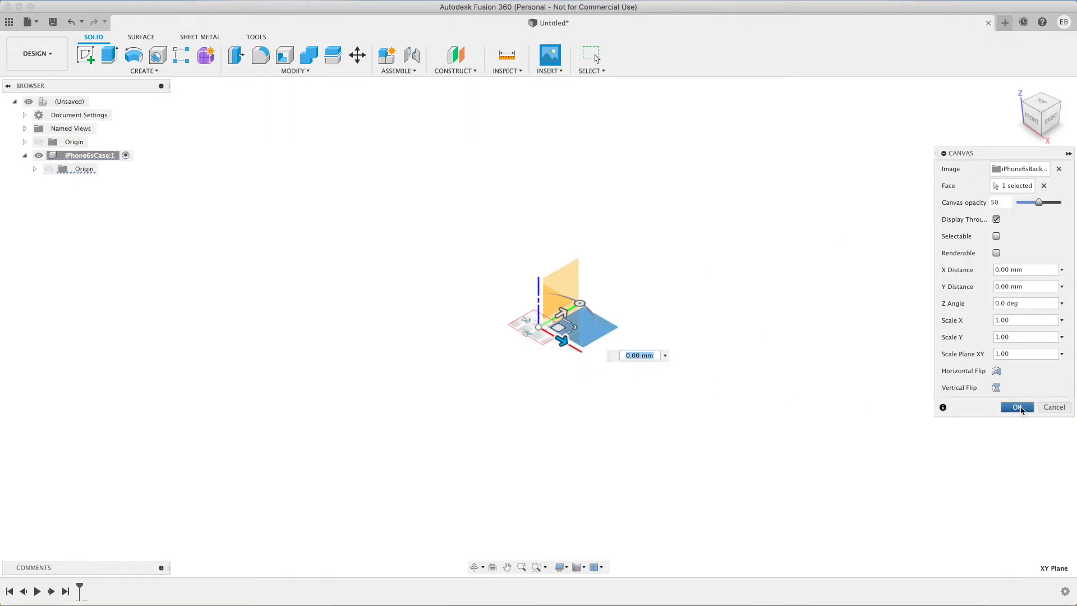
Step: Flip the phone-back canvas horizontally in the top view and accept its placement
{"action": "scroll", "coordinate": [547, 333], "scroll_direction": "up", "scroll_amount": 6}
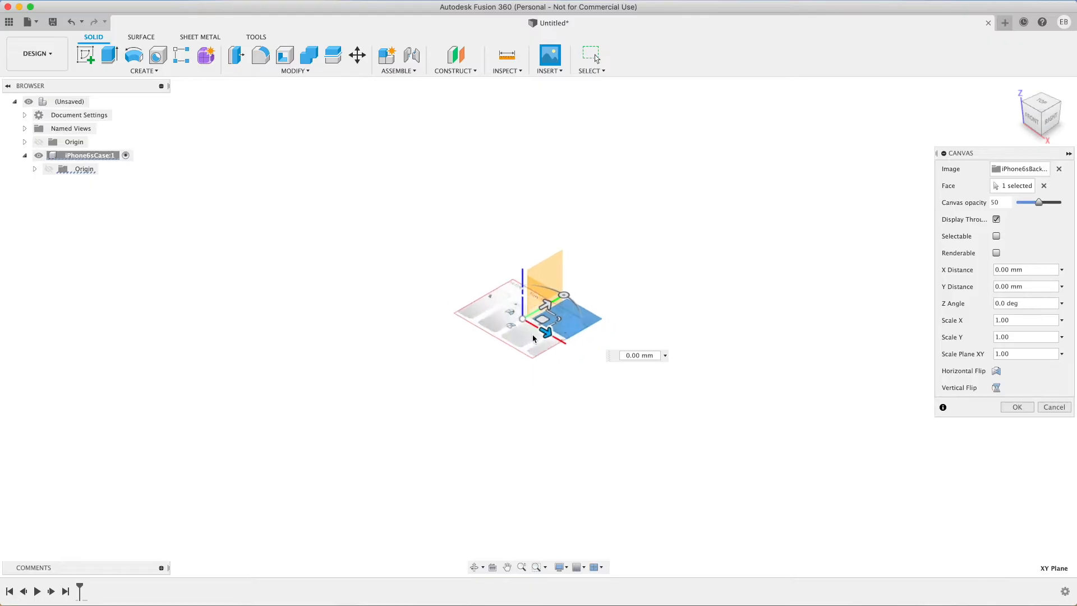
{"action": "scroll", "coordinate": [505, 295], "scroll_direction": "up", "scroll_amount": 3}
{"action": "scroll", "coordinate": [519, 313], "scroll_direction": "up", "scroll_amount": 8}
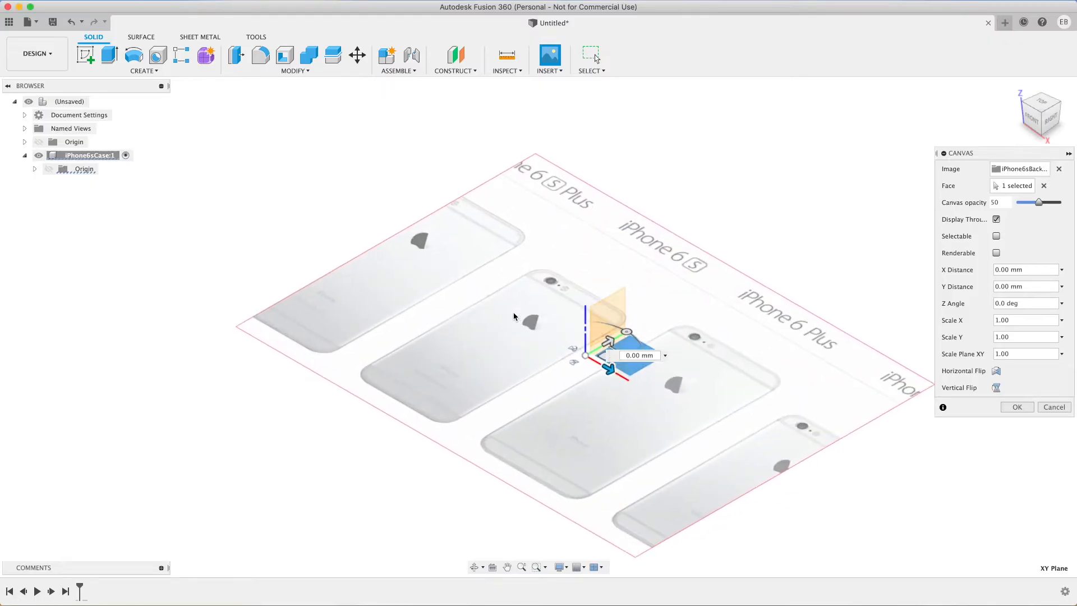
{"action": "left_click", "coordinate": [1039, 102]}
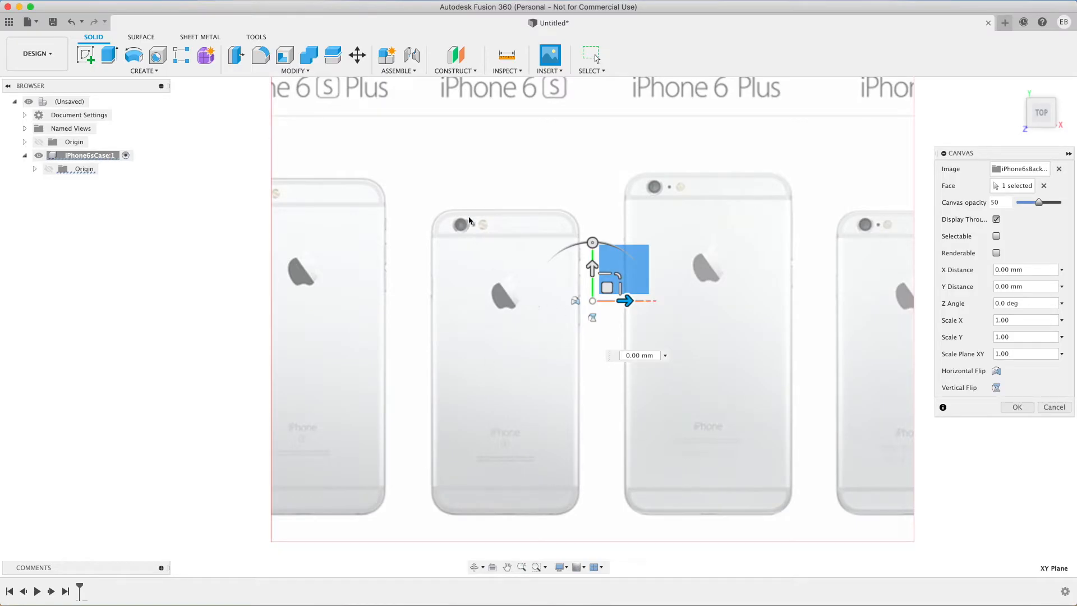
{"action": "left_click", "coordinate": [996, 371]}
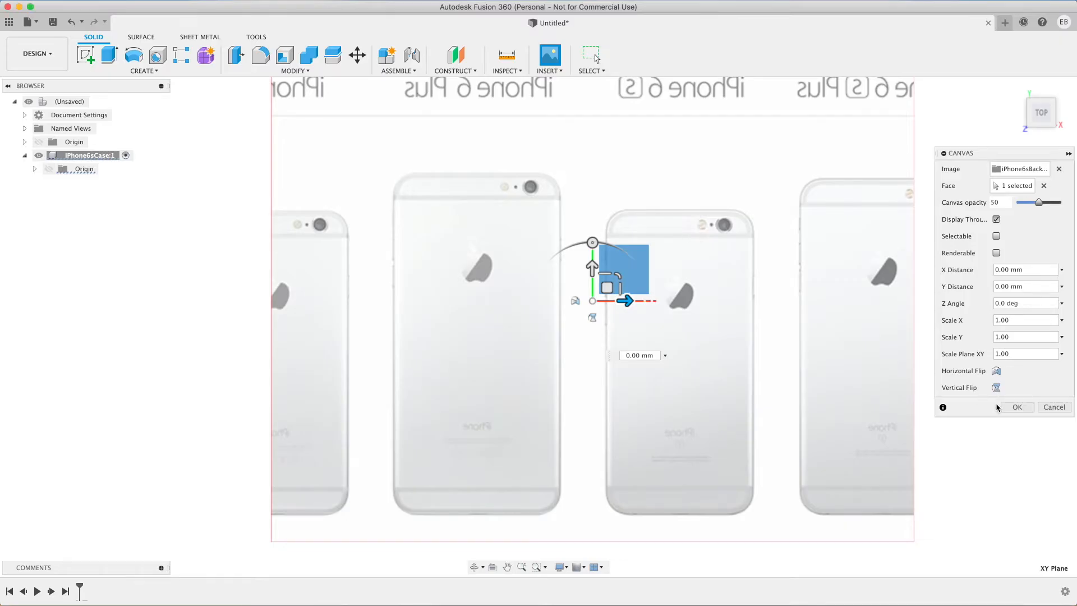
{"action": "left_click", "coordinate": [1020, 409]}
{"action": "scroll", "coordinate": [607, 315], "scroll_direction": "down", "scroll_amount": 3}
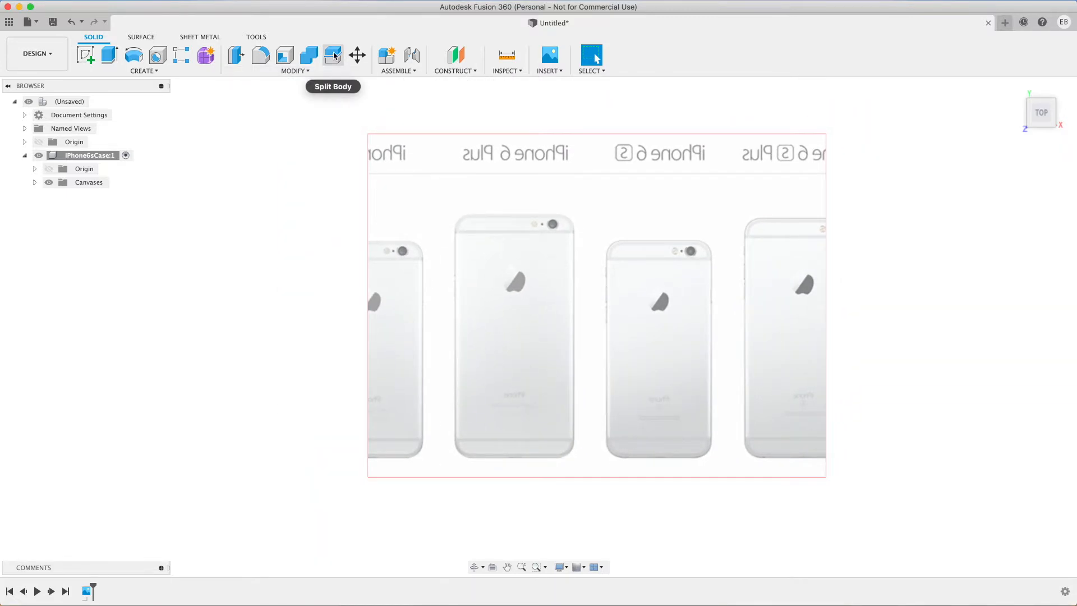
Step: Create a sketch in the iPhone6sCase component on the XY plane that holds the canvas
{"action": "left_click", "coordinate": [86, 58]}
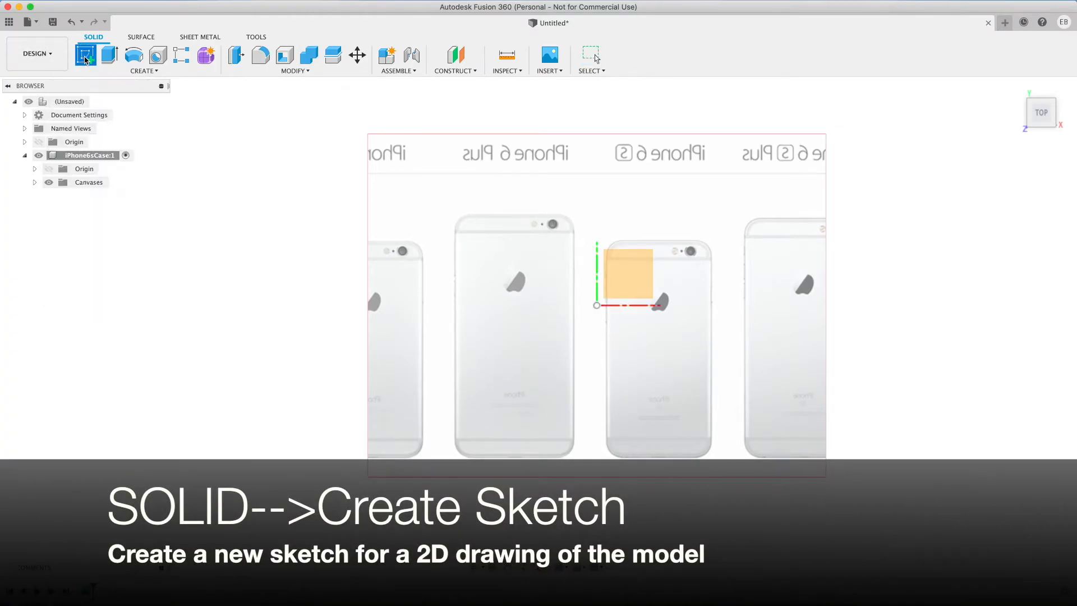
{"action": "left_click", "coordinate": [609, 260]}
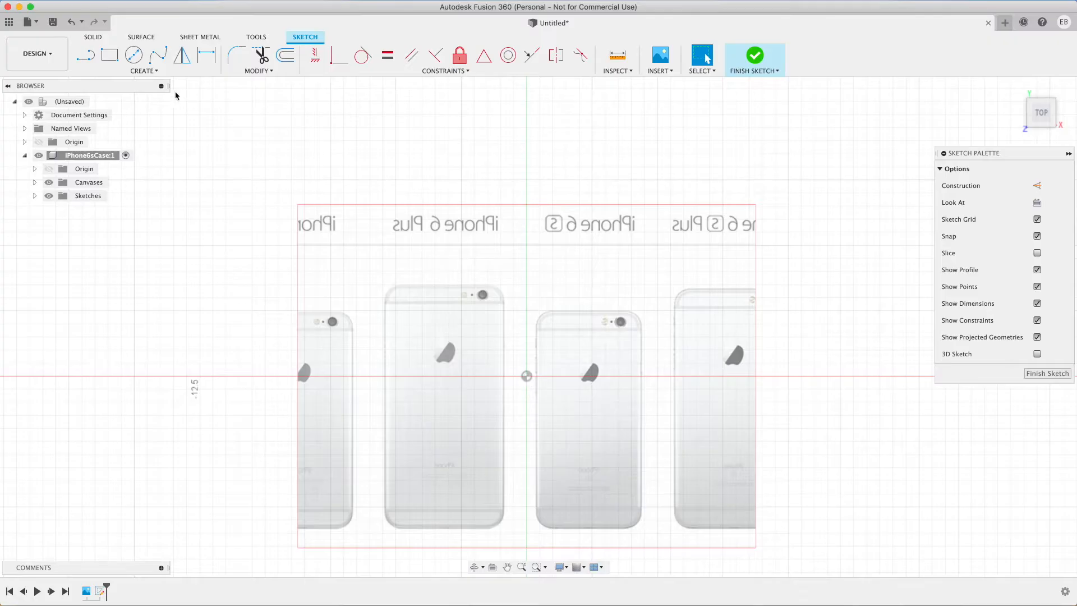
Step: Draw a center rectangle on the origin with its height set to the Height parameter and its width to the Width parameter
{"action": "left_click", "coordinate": [159, 75]}
{"action": "mouse_move", "coordinate": [144, 99]}
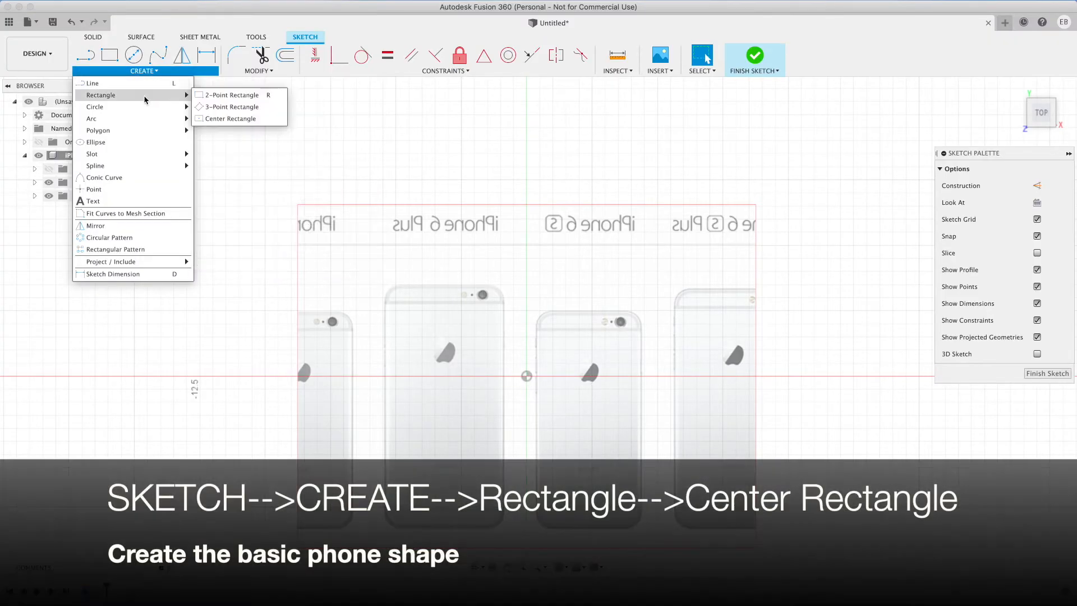
{"action": "left_click", "coordinate": [226, 120]}
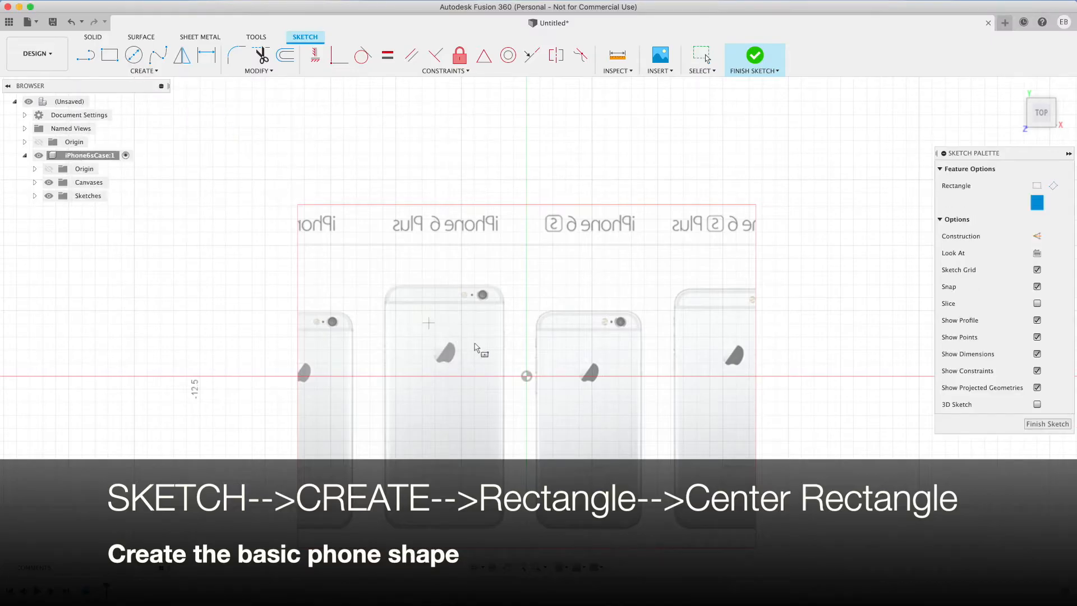
{"action": "left_click", "coordinate": [526, 376]}
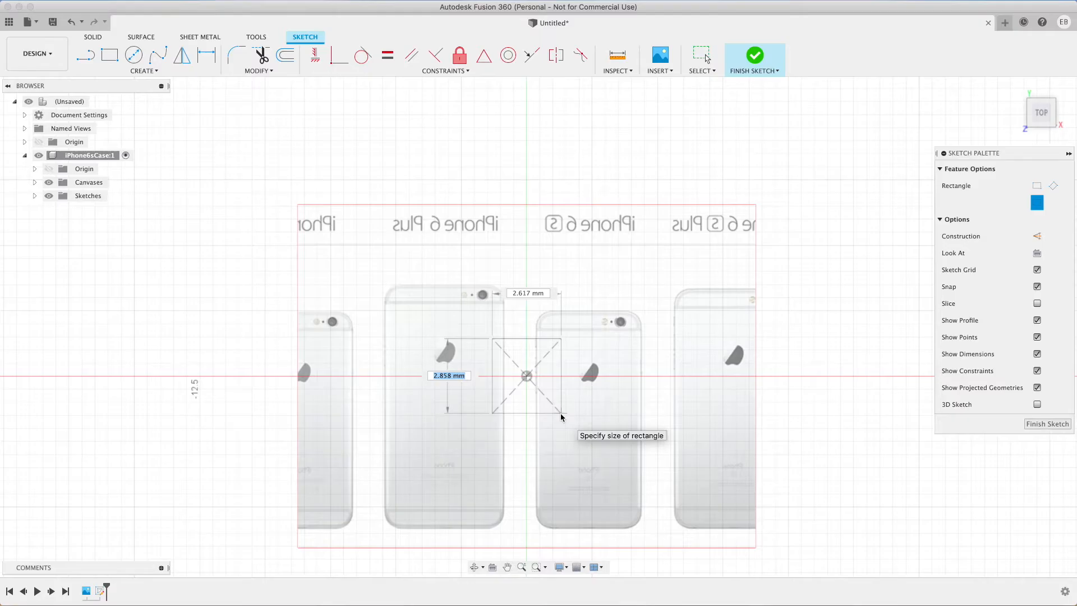
{"action": "type", "text": "Height"}
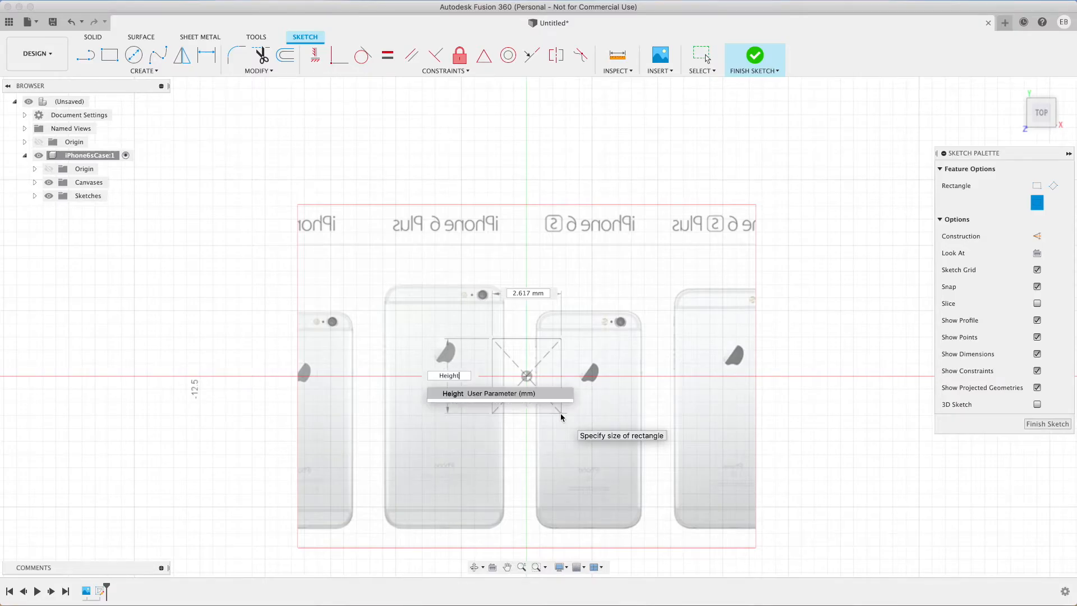
{"action": "key", "text": "Tab"}
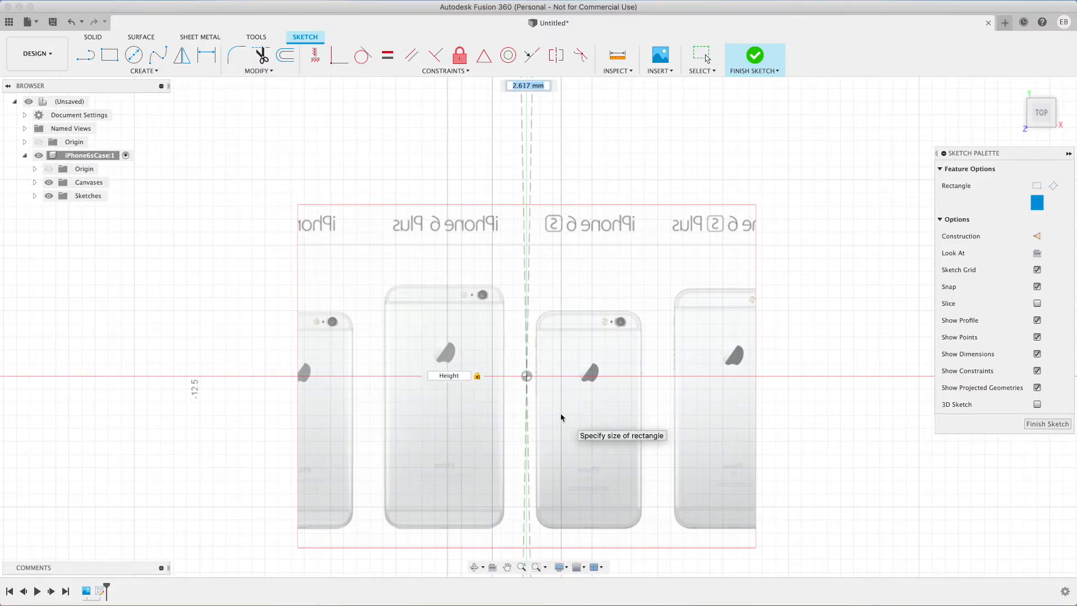
{"action": "type", "text": "Width"}
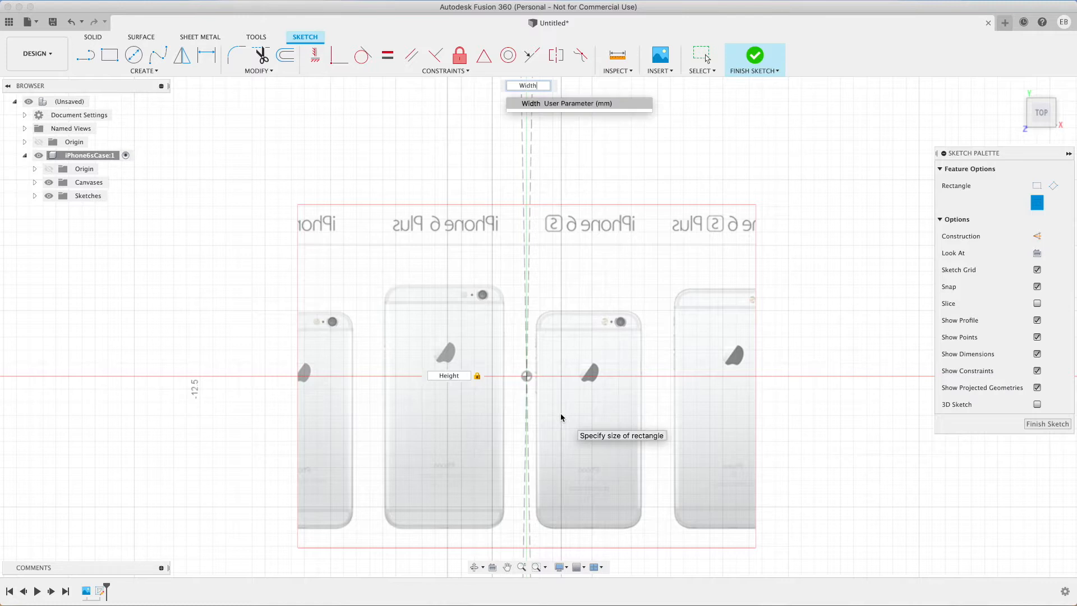
{"action": "key", "text": "Return"}
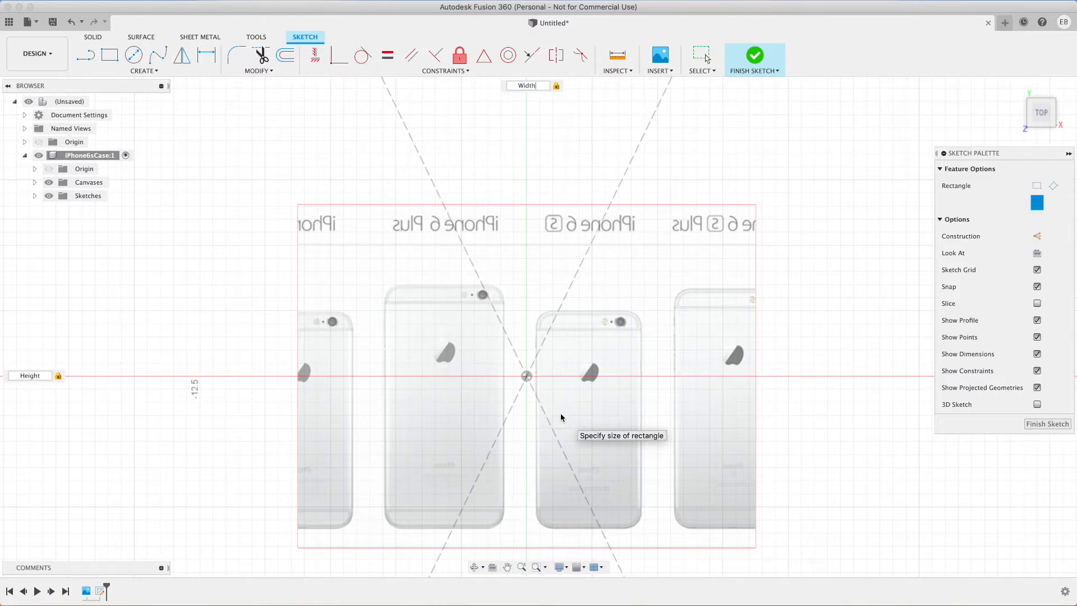
{"action": "key", "text": "Return"}
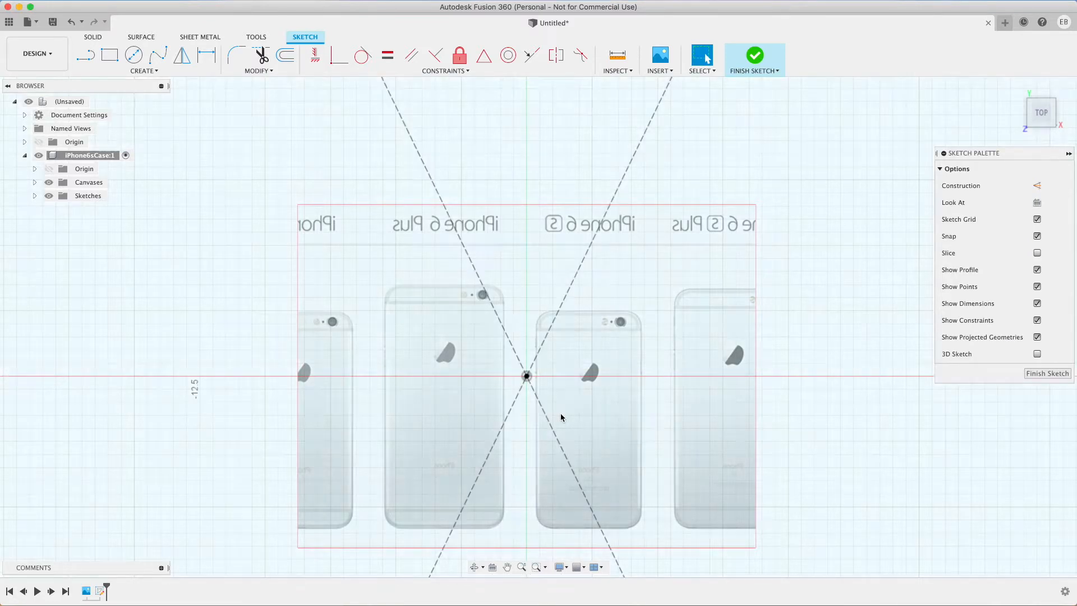
Step: Expand the component's sketches and canvases and hide Sketch1 so only the iPhone6sBack canvas shows
{"action": "scroll", "coordinate": [539, 364], "scroll_direction": "down", "scroll_amount": 1}
{"action": "scroll", "coordinate": [540, 367], "scroll_direction": "down", "scroll_amount": 10}
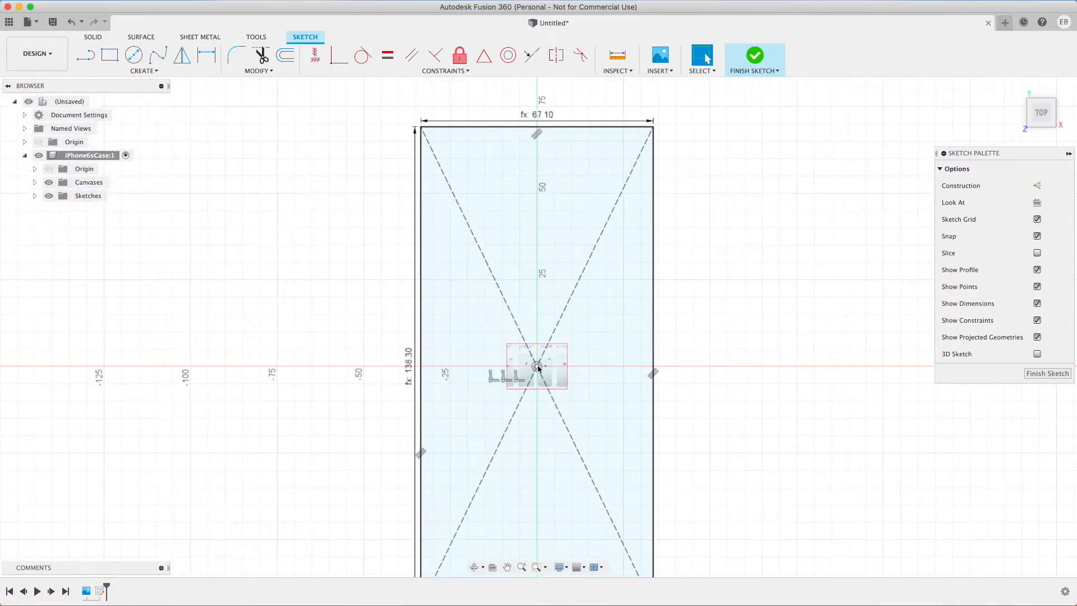
{"action": "scroll", "coordinate": [537, 367], "scroll_direction": "up", "scroll_amount": 10}
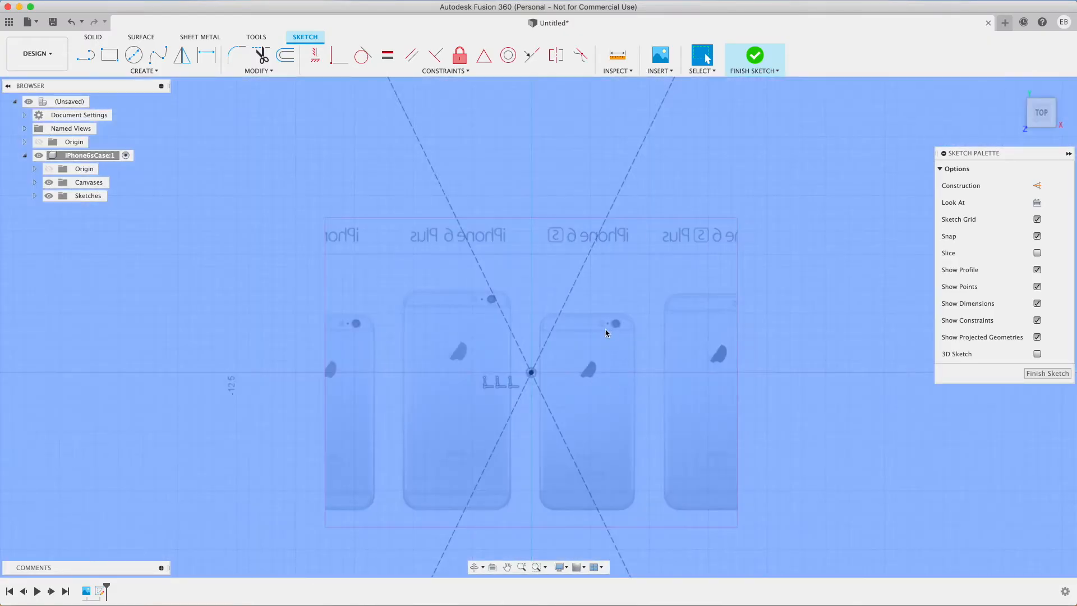
{"action": "scroll", "coordinate": [868, 445], "scroll_direction": "down", "scroll_amount": 2}
{"action": "scroll", "coordinate": [555, 409], "scroll_direction": "down", "scroll_amount": 5}
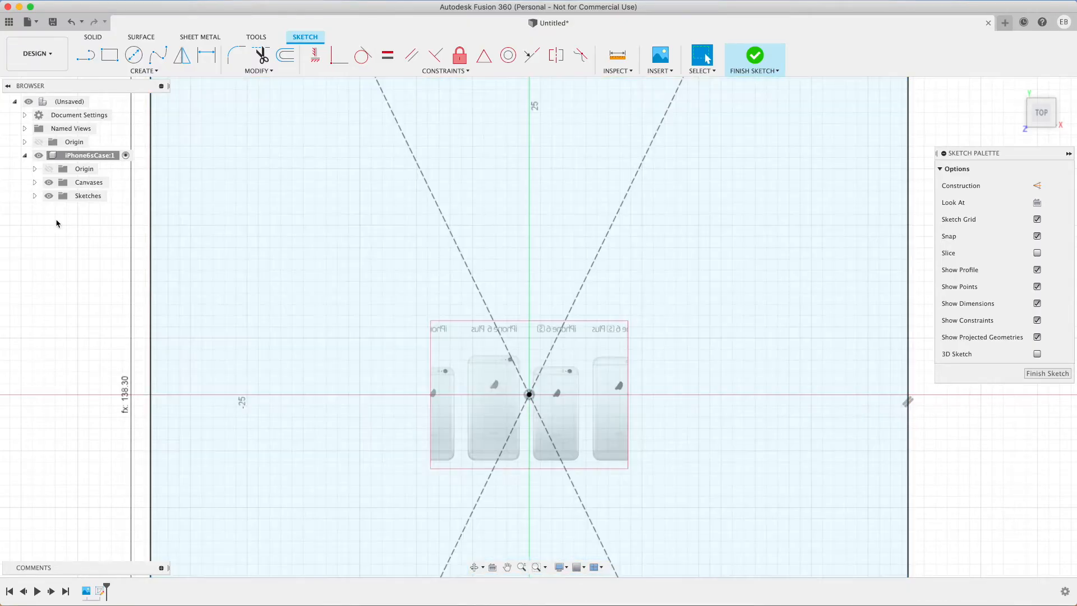
{"action": "left_click", "coordinate": [34, 196]}
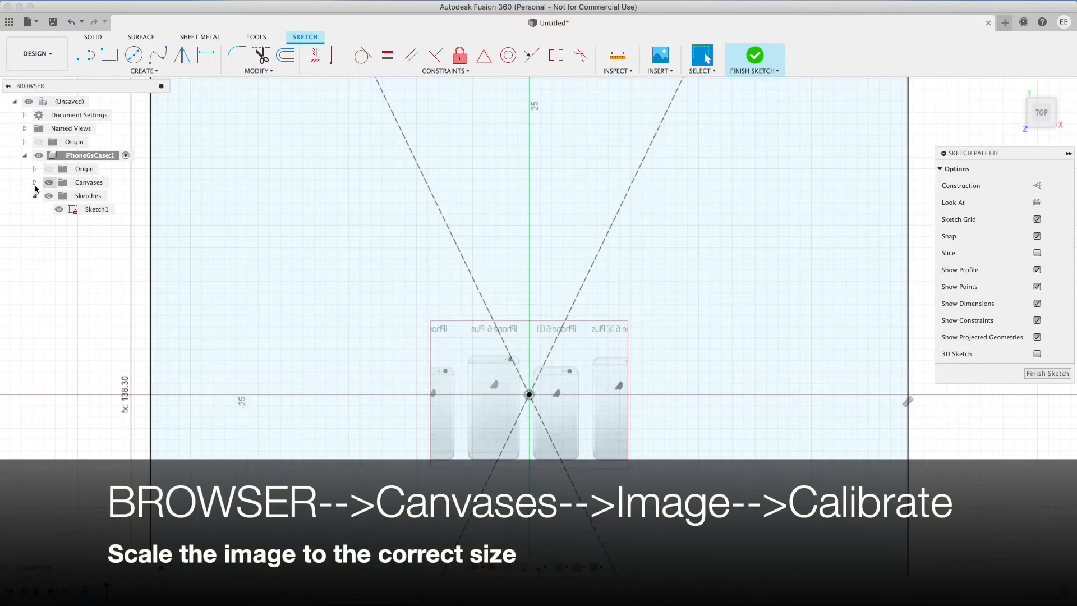
{"action": "left_click", "coordinate": [34, 183]}
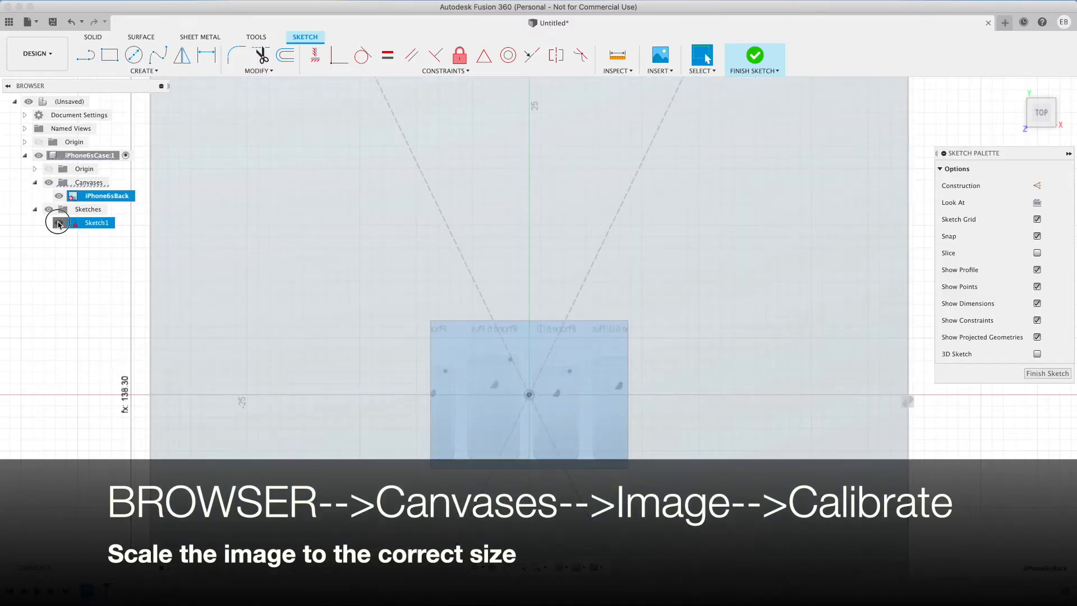
{"action": "left_click", "coordinate": [58, 224]}
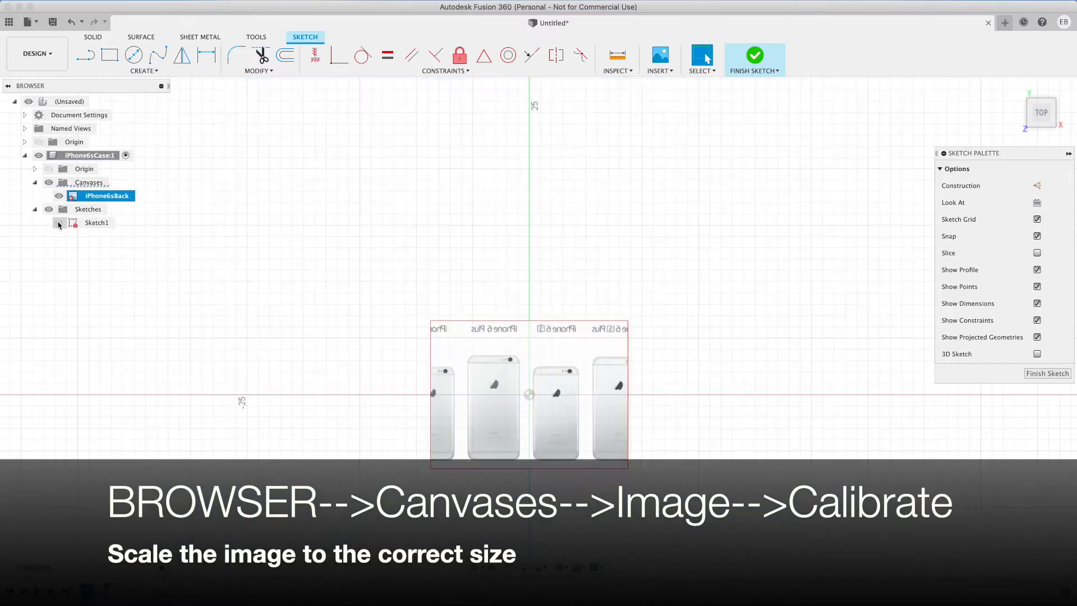
Step: Calibrate the iPhone6sBack canvas by picking both side edges of the iPhone 6s and setting that distance to Width
{"action": "right_click", "coordinate": [94, 196]}
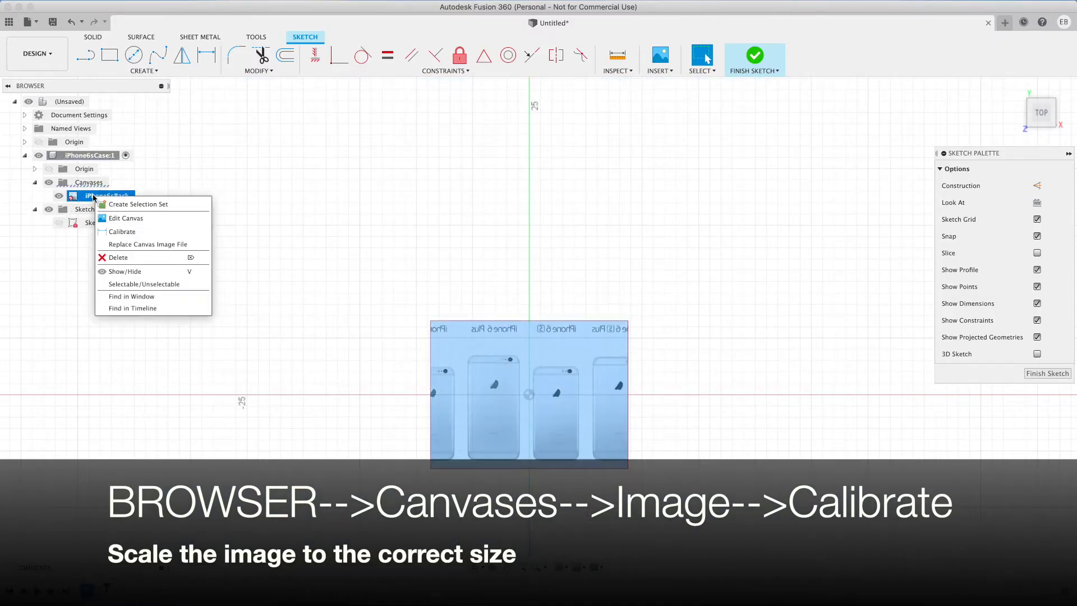
{"action": "left_click", "coordinate": [133, 231]}
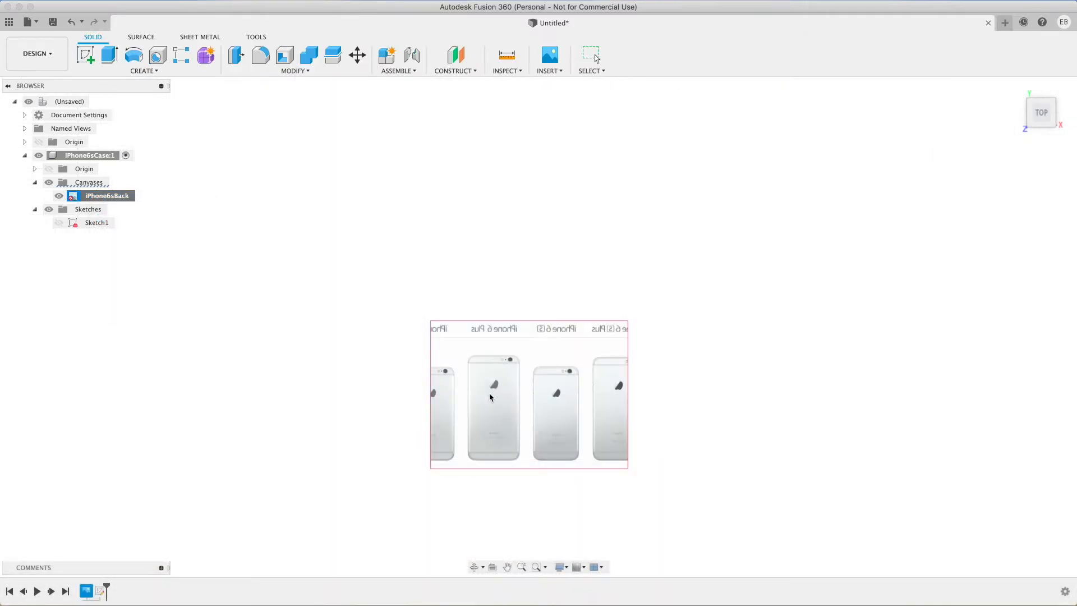
{"action": "scroll", "coordinate": [565, 403], "scroll_direction": "up", "scroll_amount": 10}
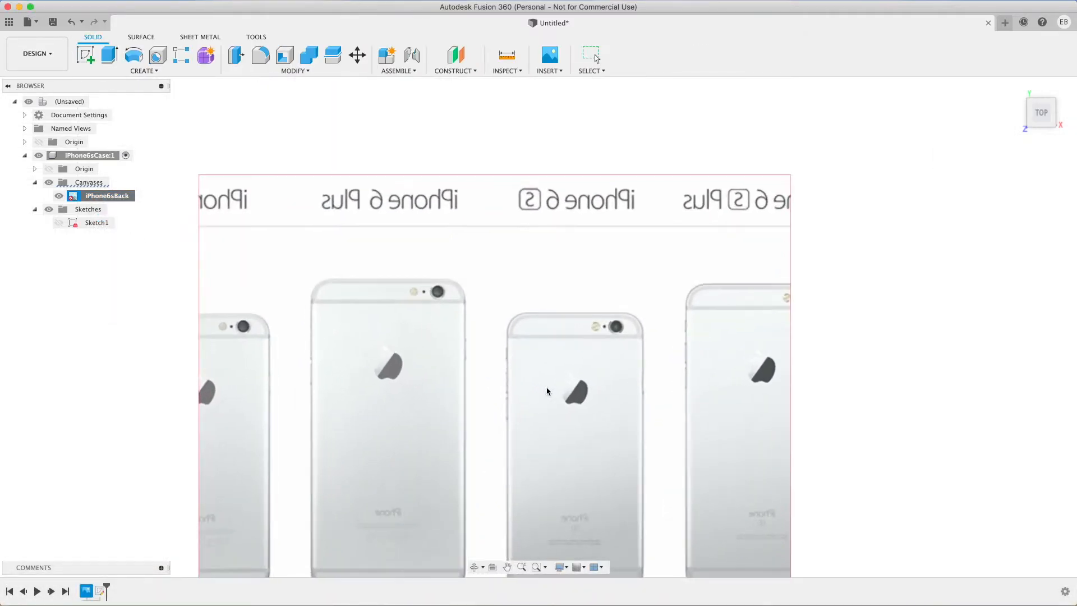
{"action": "scroll", "coordinate": [575, 383], "scroll_direction": "up", "scroll_amount": 8}
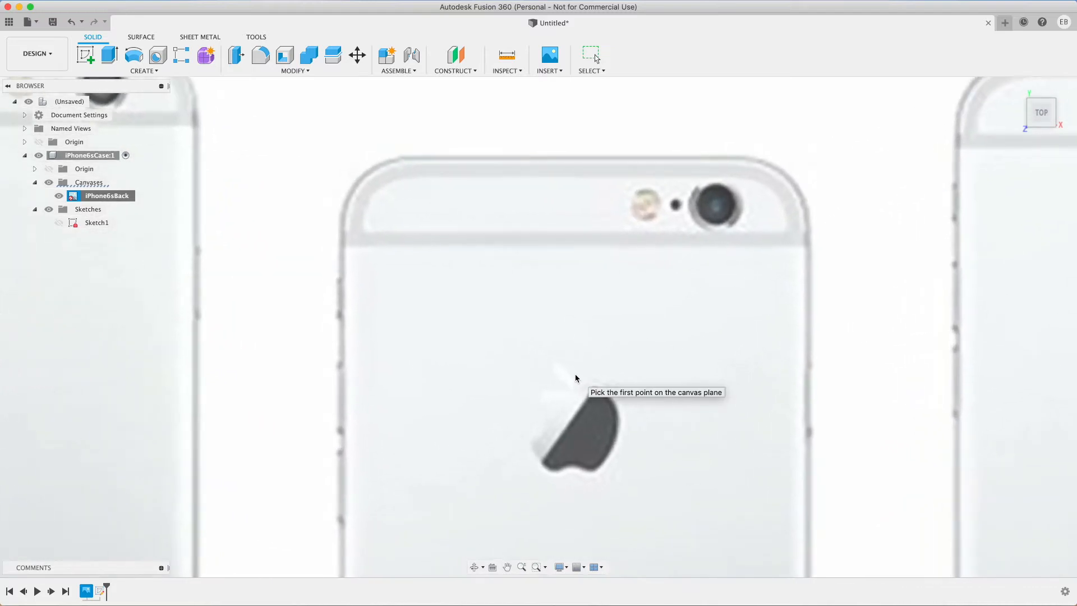
{"action": "left_click", "coordinate": [336, 246]}
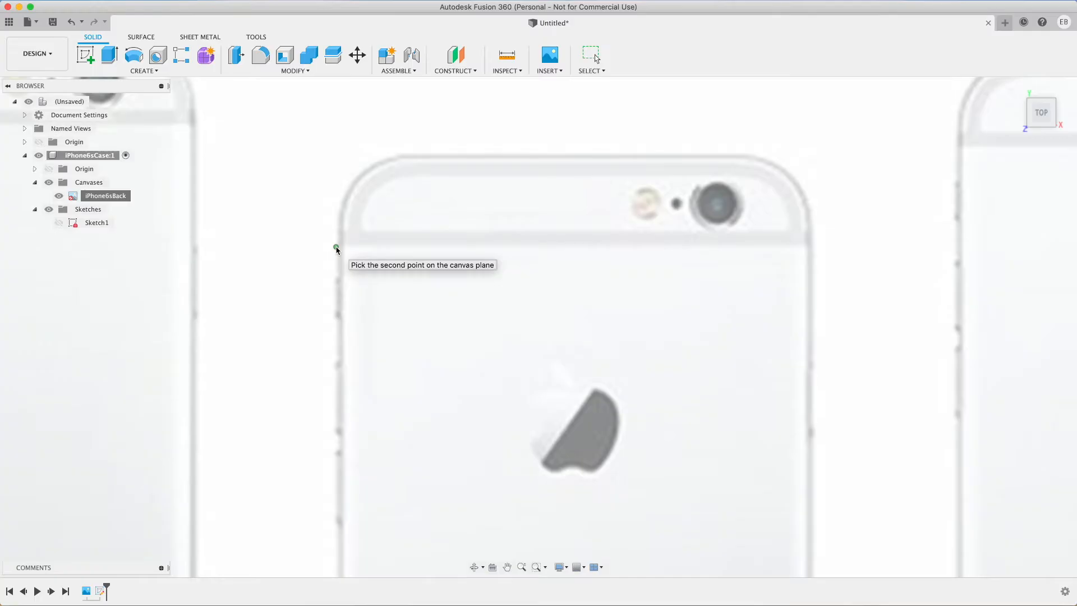
{"action": "left_click", "coordinate": [813, 248]}
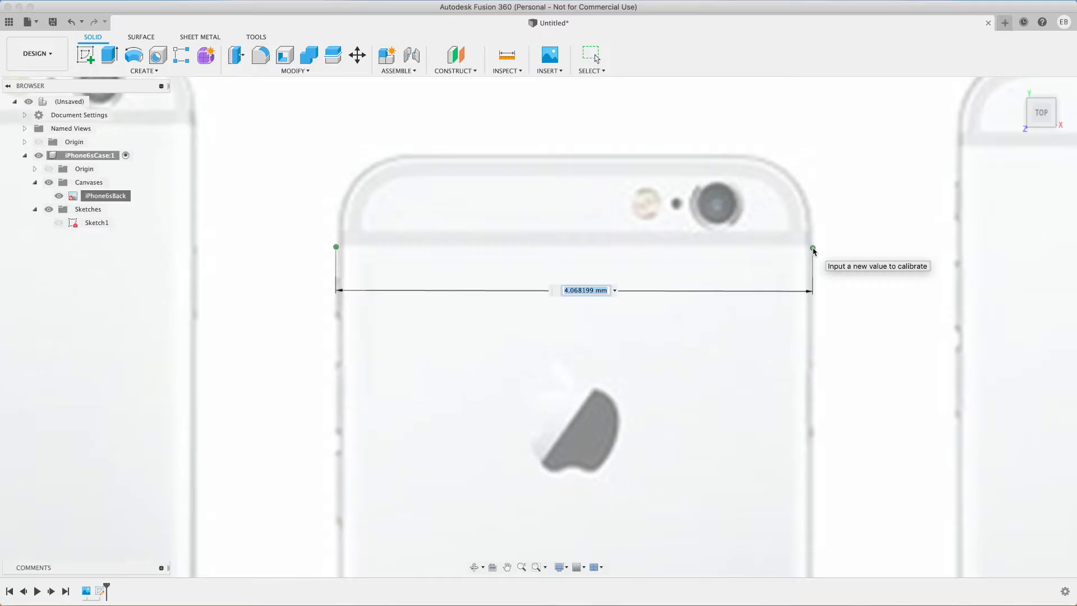
{"action": "type", "text": "Width"}
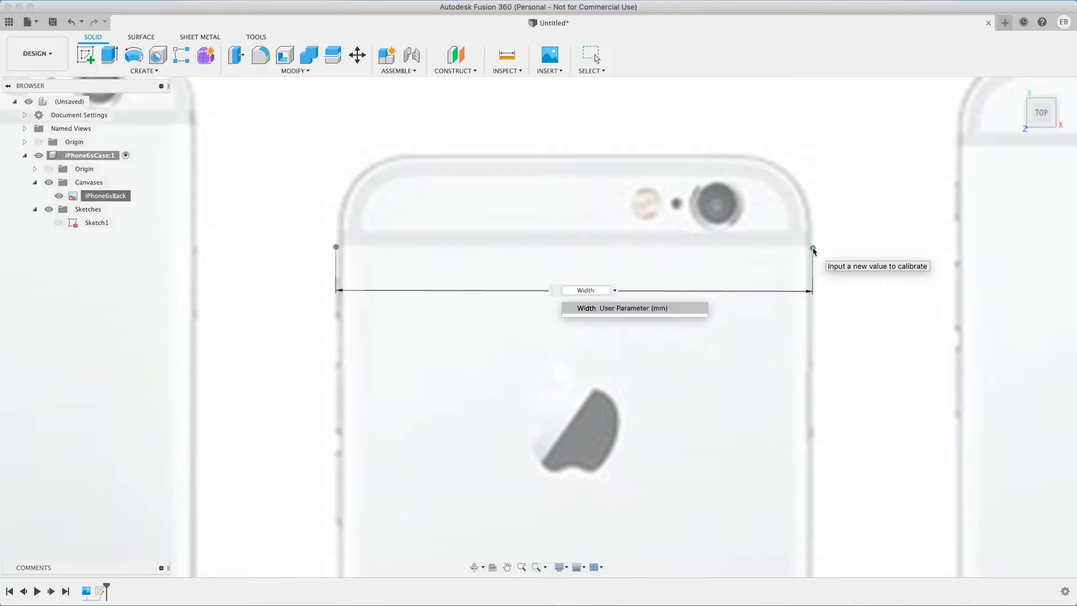
{"action": "key", "text": "Return"}
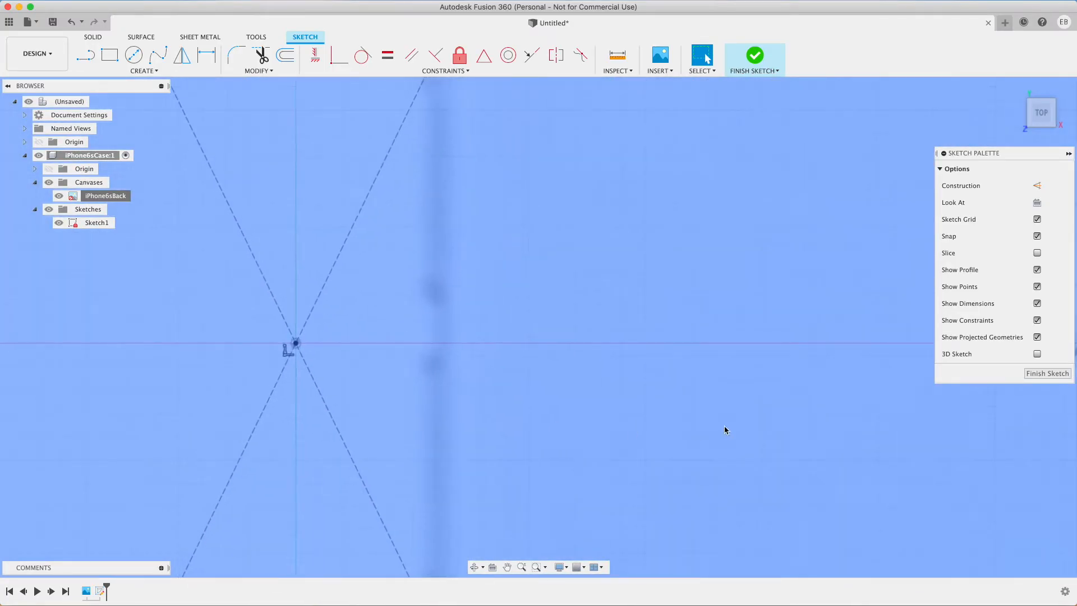
Step: Edit the iPhone6sBack canvas and move it -40 mm in X to place the iPhone 6s over the sketch rectangle
{"action": "scroll", "coordinate": [724, 429], "scroll_direction": "down", "scroll_amount": 5}
{"action": "scroll", "coordinate": [723, 428], "scroll_direction": "down", "scroll_amount": 8}
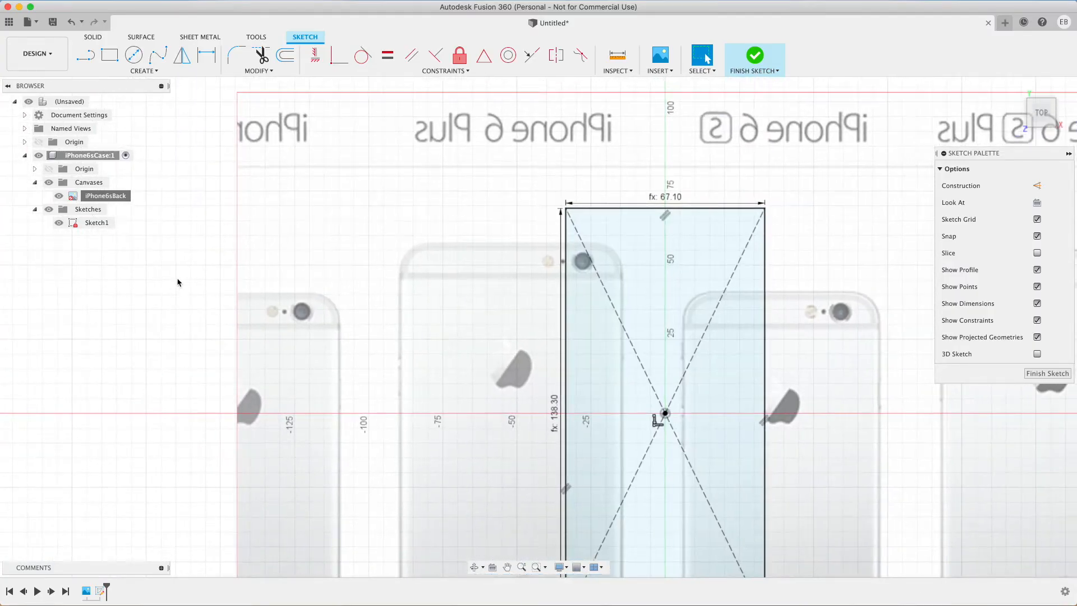
{"action": "scroll", "coordinate": [178, 284], "scroll_direction": "down", "scroll_amount": 4}
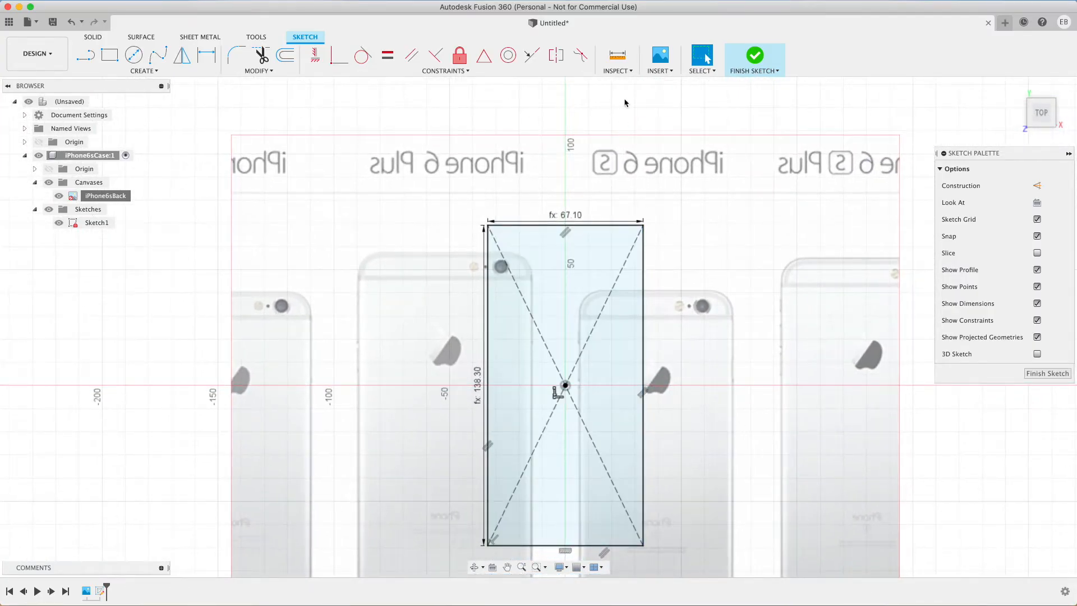
{"action": "scroll", "coordinate": [644, 104], "scroll_direction": "down", "scroll_amount": 2}
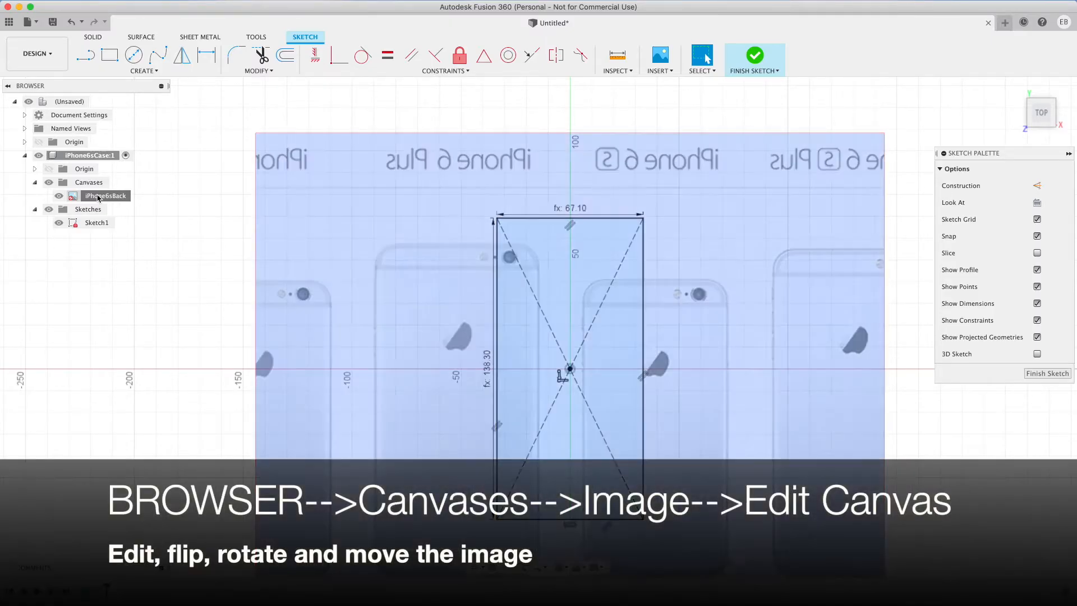
{"action": "right_click", "coordinate": [99, 196]}
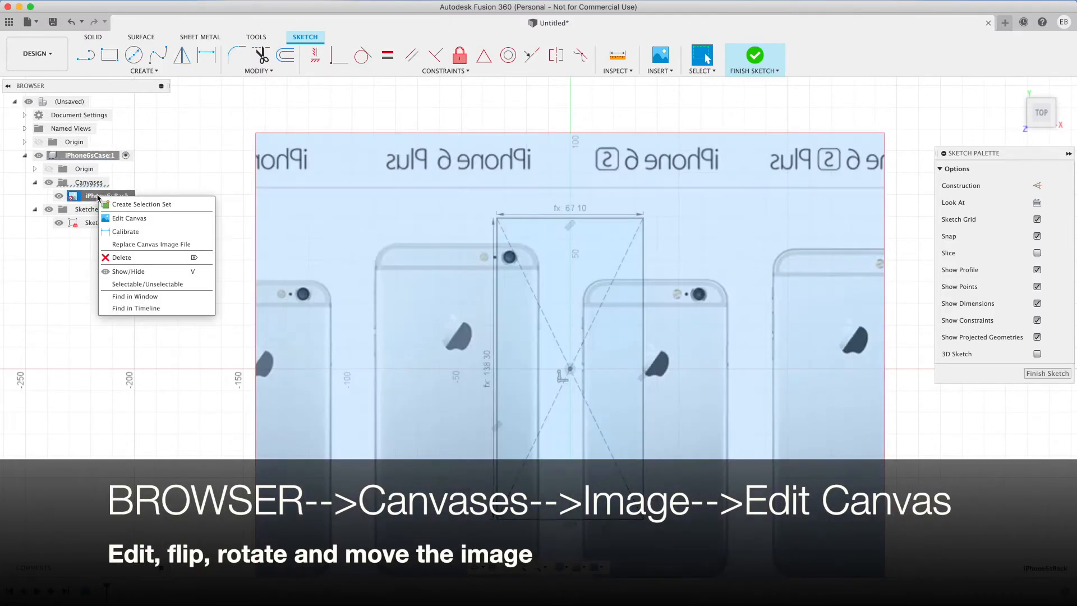
{"action": "left_click", "coordinate": [163, 219]}
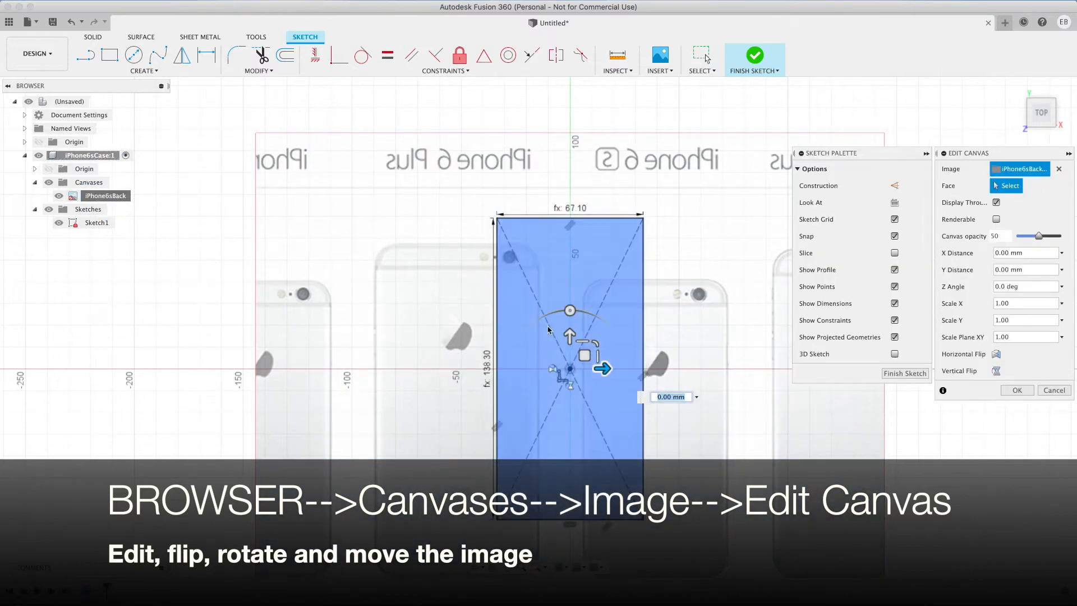
{"action": "mouse_move", "coordinate": [571, 342]}
{"action": "left_mouse_down"}
{"action": "mouse_move", "coordinate": [574, 276]}
{"action": "mouse_move", "coordinate": [572, 302]}
{"action": "mouse_move", "coordinate": [508, 304]}
{"action": "left_mouse_up"}
Step: Shift the canvas by -2 mm in Y and 1 mm in X to align the iPhone 6s with the rectangle
{"action": "scroll", "coordinate": [635, 214], "scroll_direction": "down", "scroll_amount": 2}
{"action": "scroll", "coordinate": [635, 214], "scroll_direction": "up", "scroll_amount": 5}
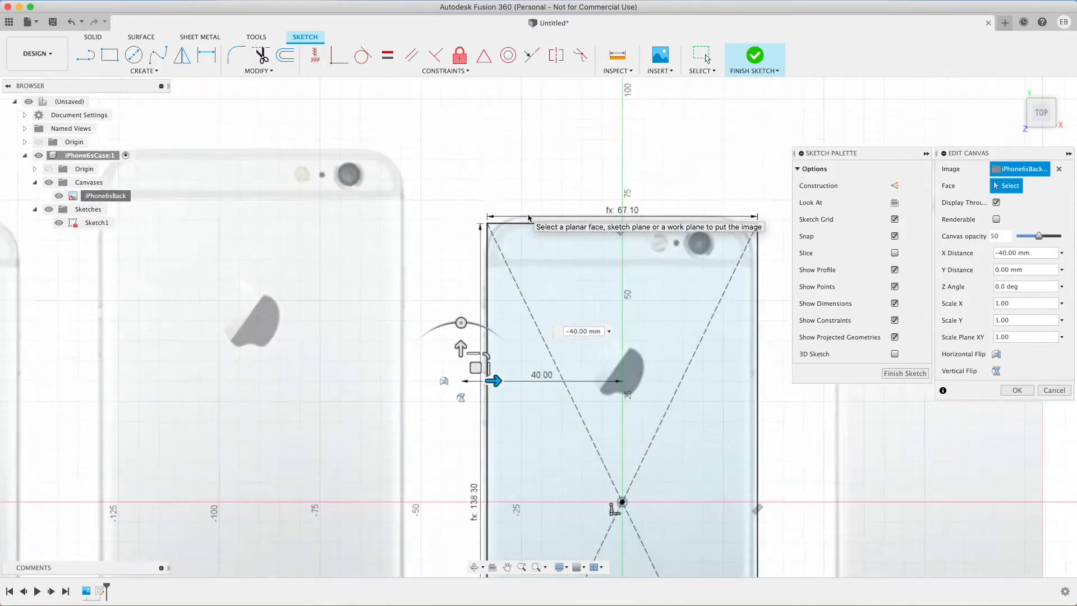
{"action": "left_click_drag", "start_coordinate": [417, 429], "coordinate": [417, 441]}
{"action": "scroll", "coordinate": [375, 417], "scroll_direction": "down", "scroll_amount": 1}
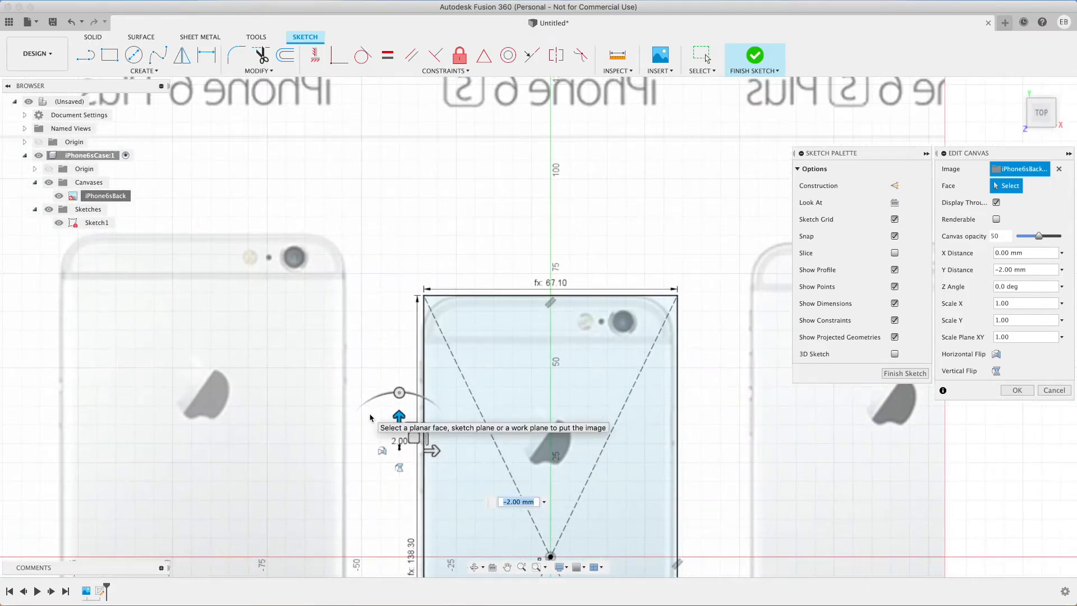
{"action": "scroll", "coordinate": [374, 417], "scroll_direction": "down", "scroll_amount": 2}
{"action": "scroll", "coordinate": [809, 477], "scroll_direction": "up", "scroll_amount": 4}
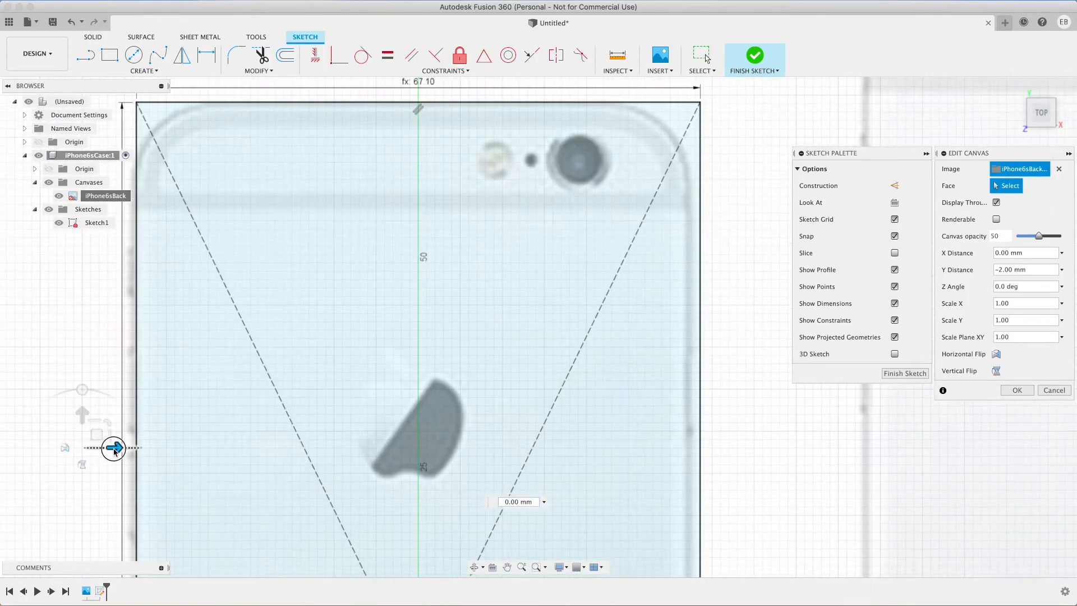
{"action": "left_click_drag", "start_coordinate": [113, 449], "coordinate": [121, 450]}
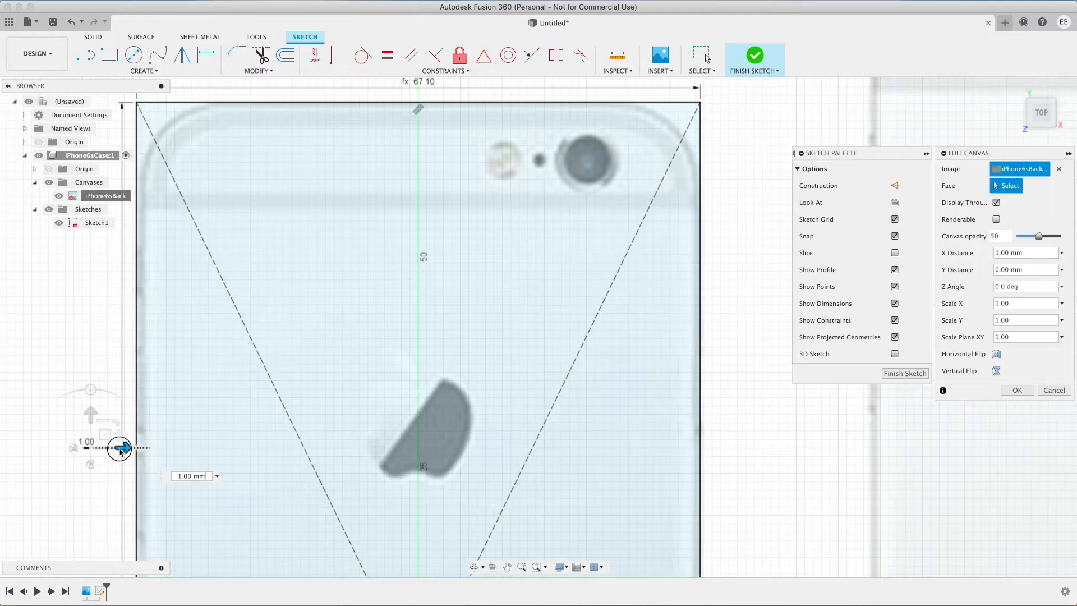
Step: Shift the iPhone6sBack canvas -0.5 mm in Y to fit the phone vertically within the sketch rectangle, and accept the canvas edit
{"action": "scroll", "coordinate": [589, 534], "scroll_direction": "down", "scroll_amount": 5}
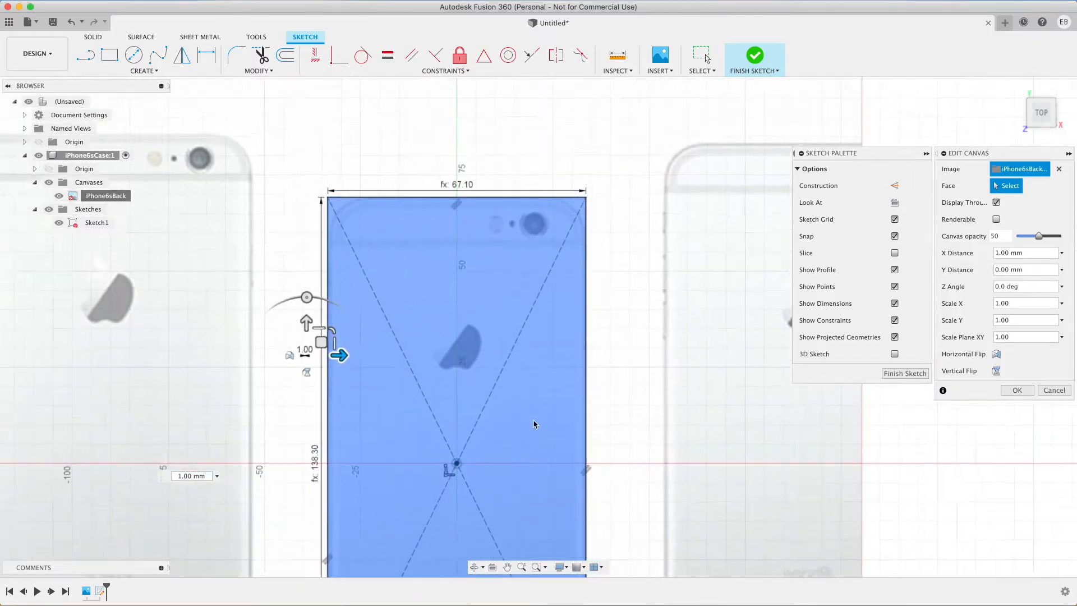
{"action": "scroll", "coordinate": [446, 378], "scroll_direction": "up", "scroll_amount": 3}
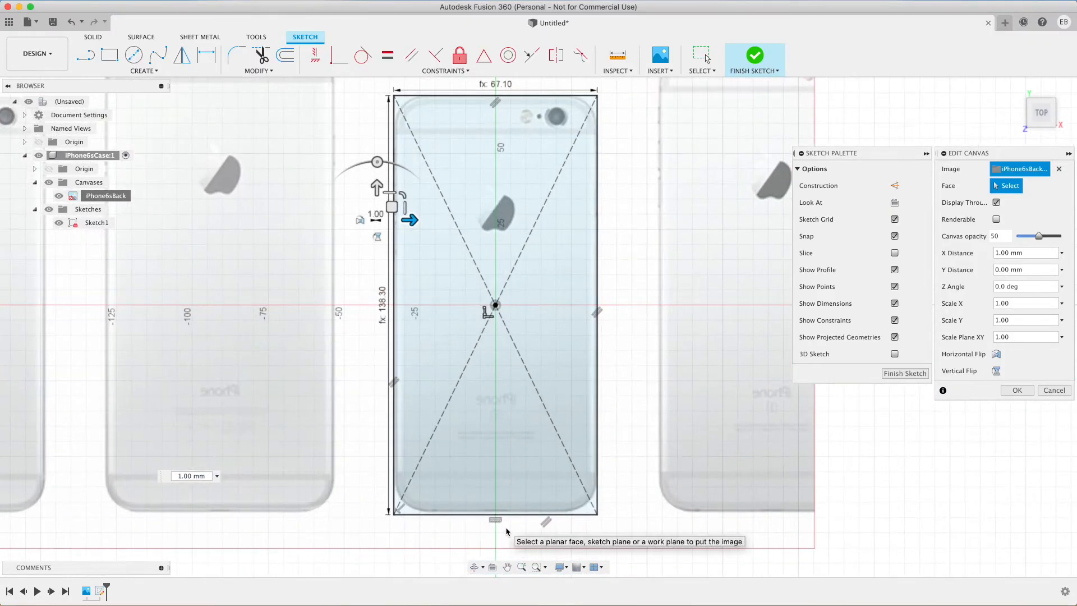
{"action": "scroll", "coordinate": [547, 541], "scroll_direction": "up", "scroll_amount": 2}
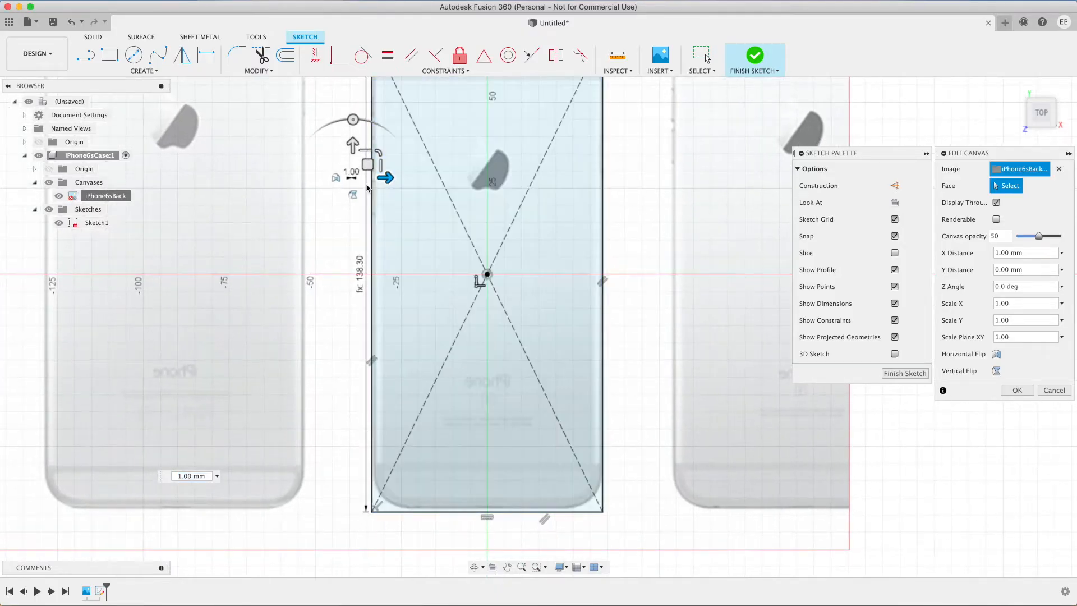
{"action": "mouse_move", "coordinate": [353, 147]}
{"action": "left_mouse_down"}
{"action": "mouse_move", "coordinate": [352, 159]}
{"action": "mouse_move", "coordinate": [353, 147]}
{"action": "left_mouse_up"}
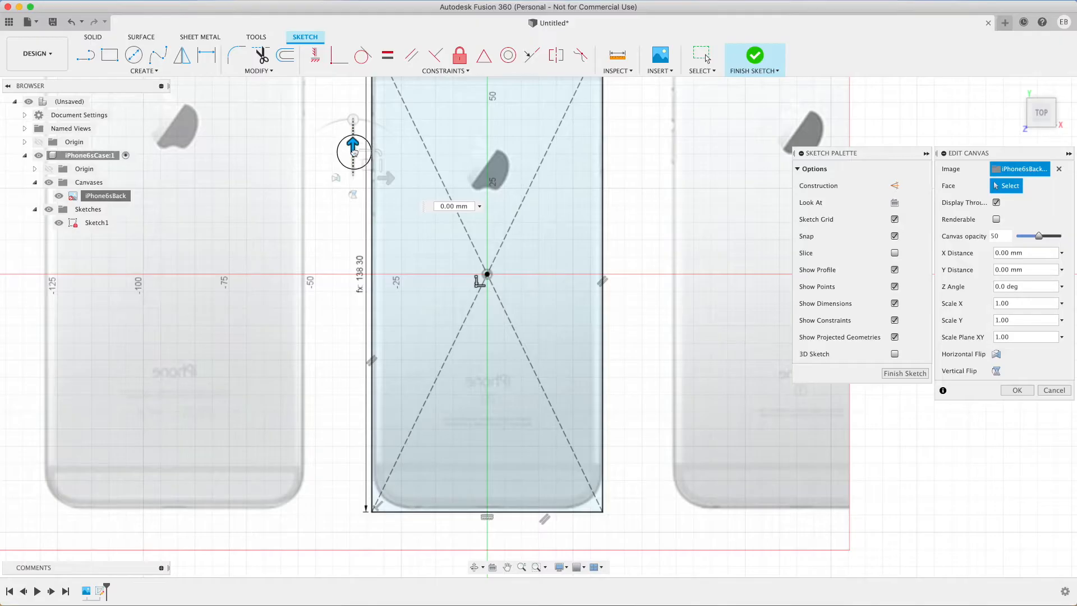
{"action": "type", "text": "-1"}
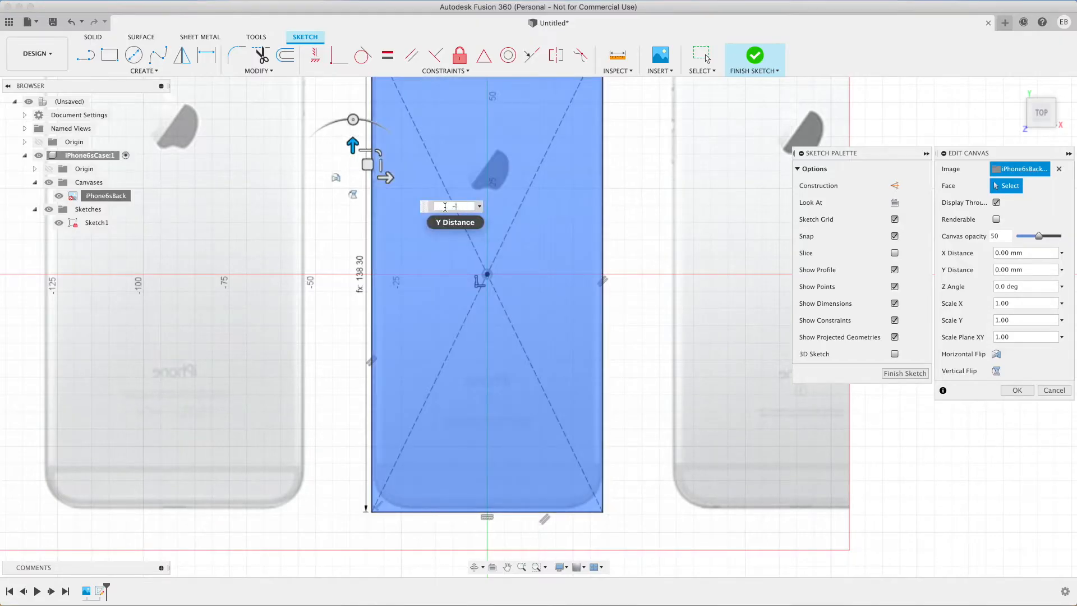
{"action": "scroll", "coordinate": [328, 284], "scroll_direction": "down", "scroll_amount": 4}
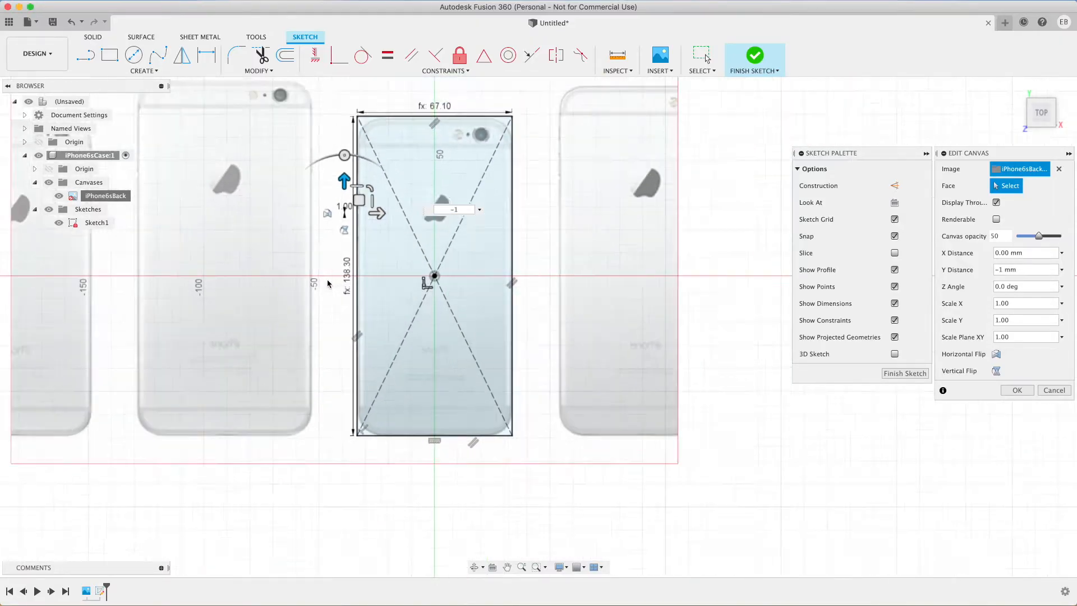
{"action": "scroll", "coordinate": [328, 283], "scroll_direction": "up", "scroll_amount": 1}
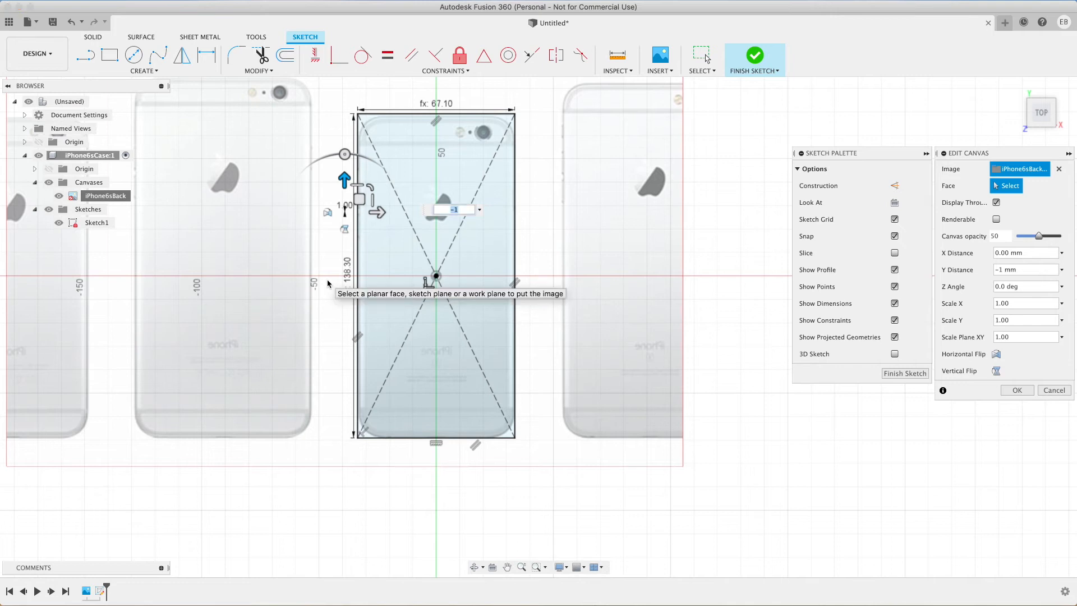
{"action": "type", "text": "-0.5"}
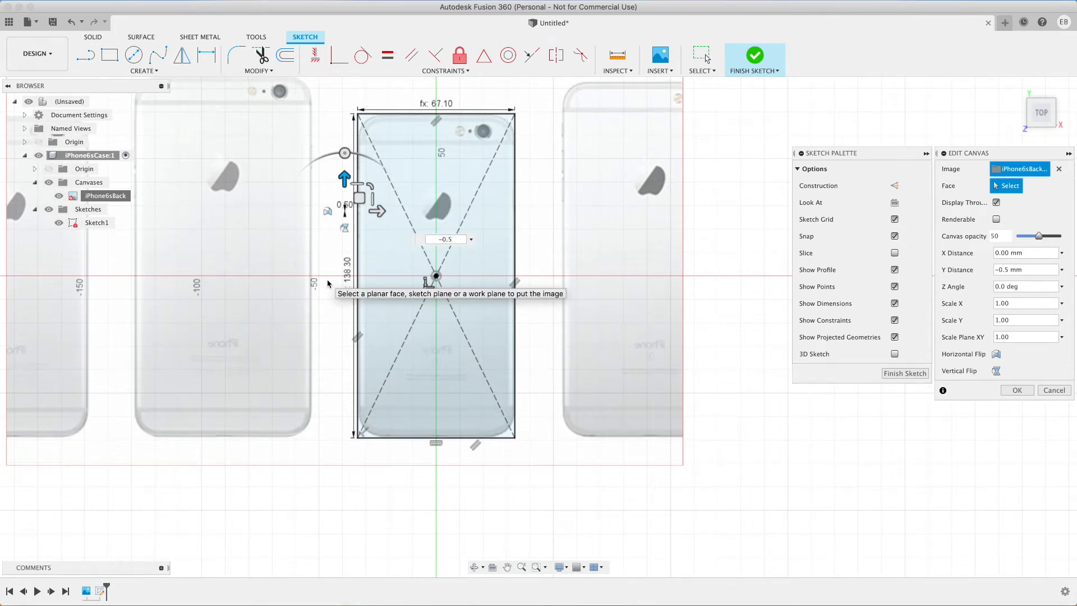
{"action": "key", "text": "Return"}
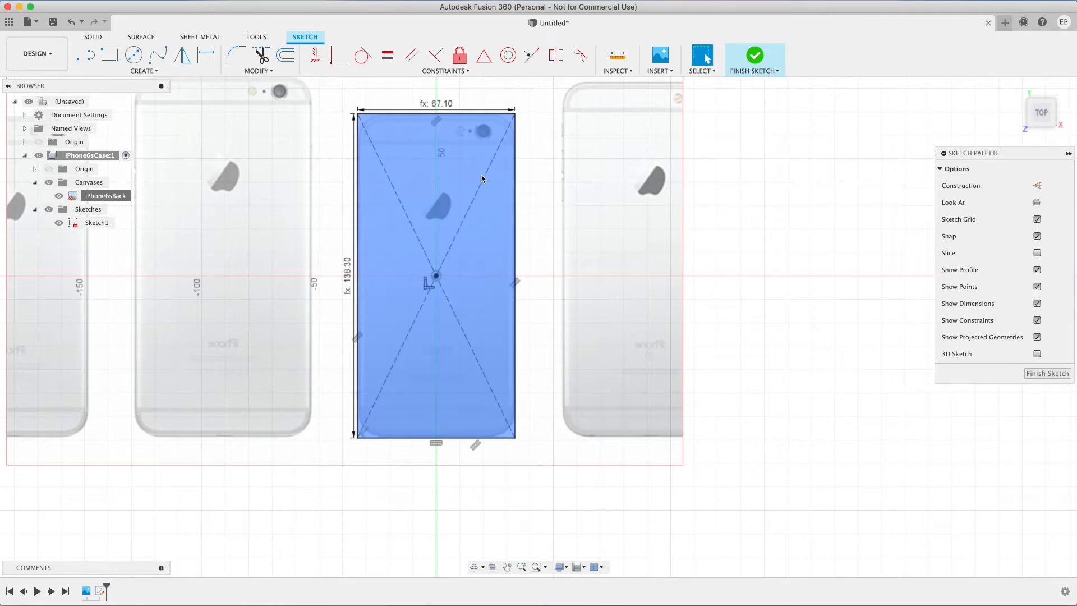
Step: Sketch a 2-Tangent Circle of radius 9.5 mm against the left and top edges in the rectangle's upper-left corner
{"action": "scroll", "coordinate": [584, 291], "scroll_direction": "up", "scroll_amount": 1}
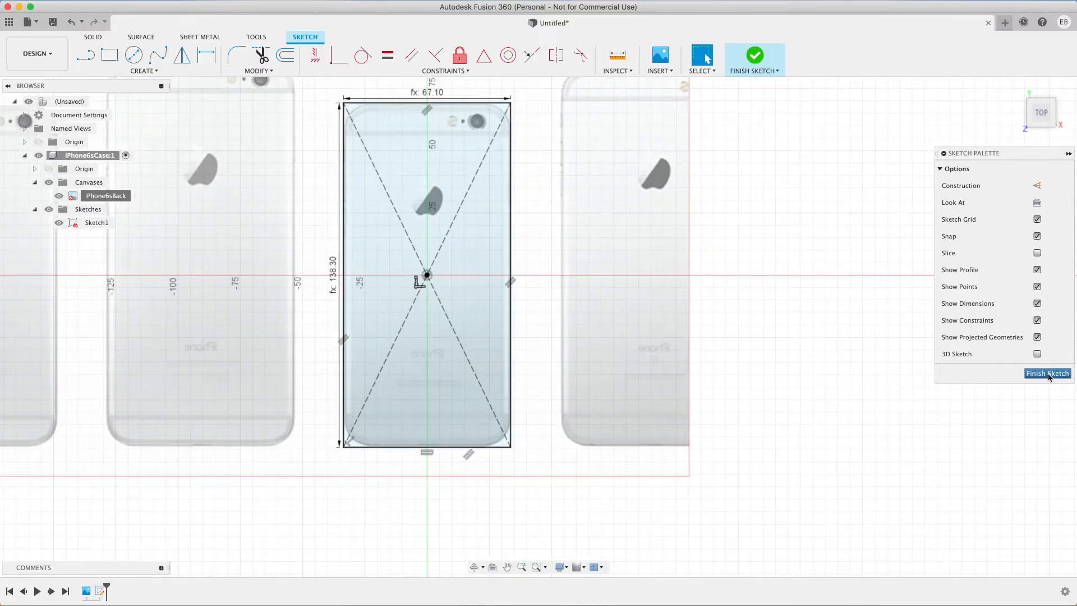
{"action": "scroll", "coordinate": [527, 97], "scroll_direction": "up", "scroll_amount": 4}
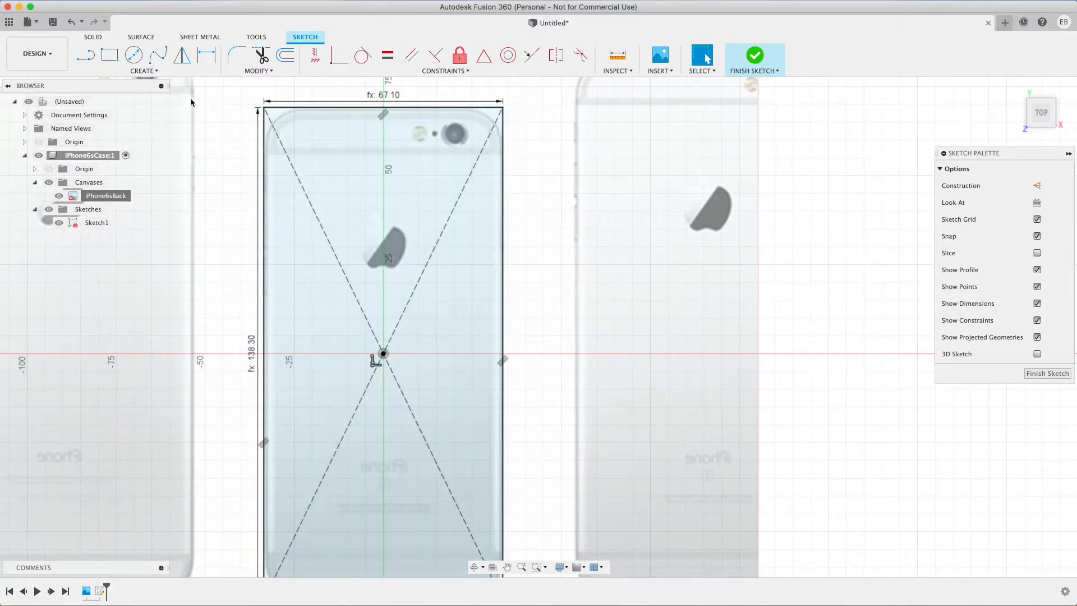
{"action": "left_click", "coordinate": [157, 72]}
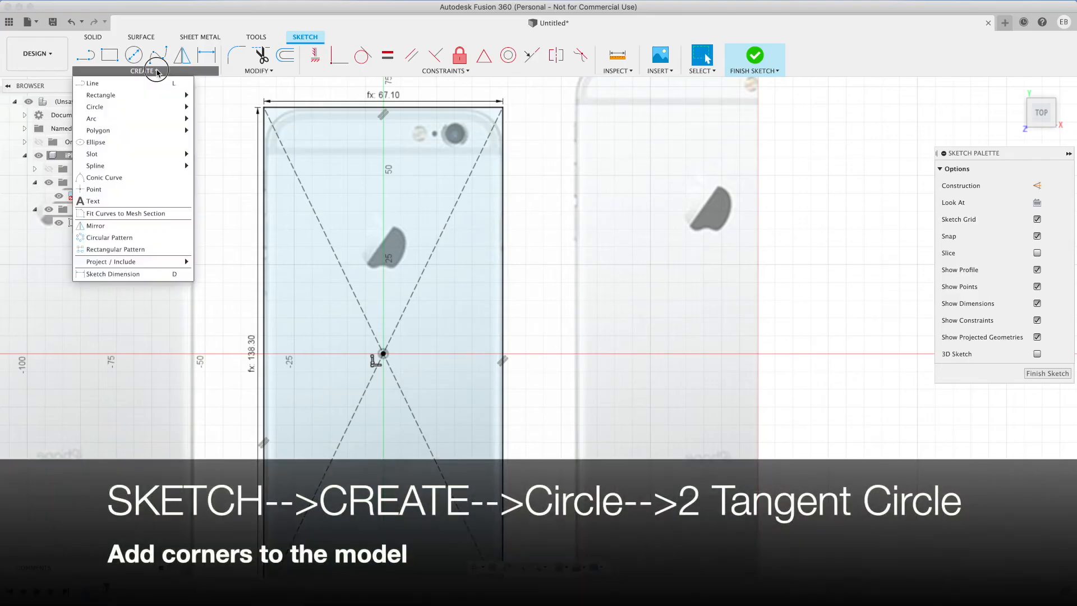
{"action": "mouse_move", "coordinate": [156, 111]}
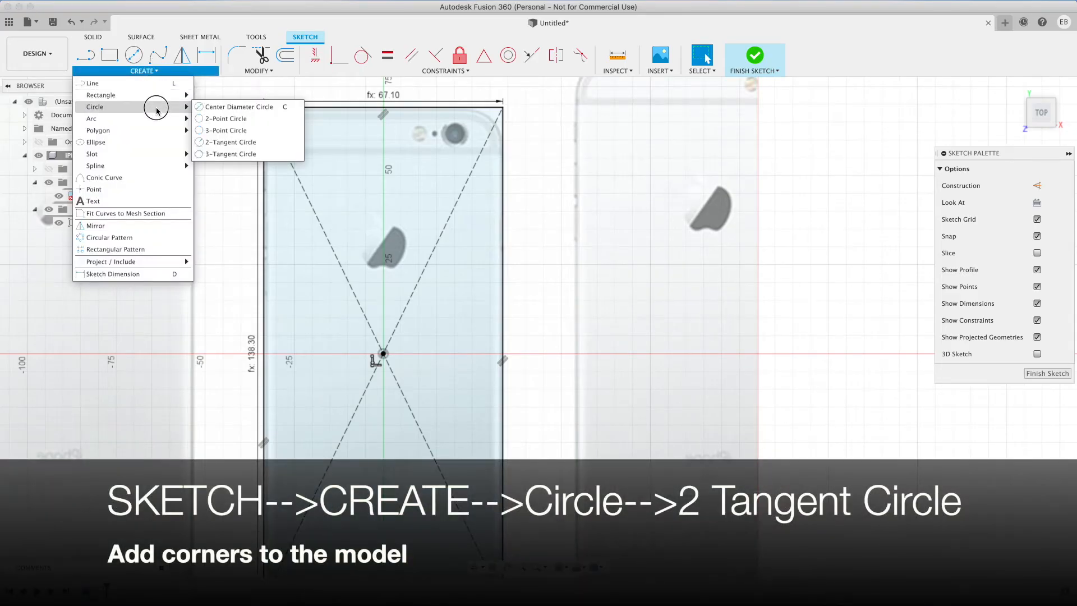
{"action": "left_click", "coordinate": [263, 143]}
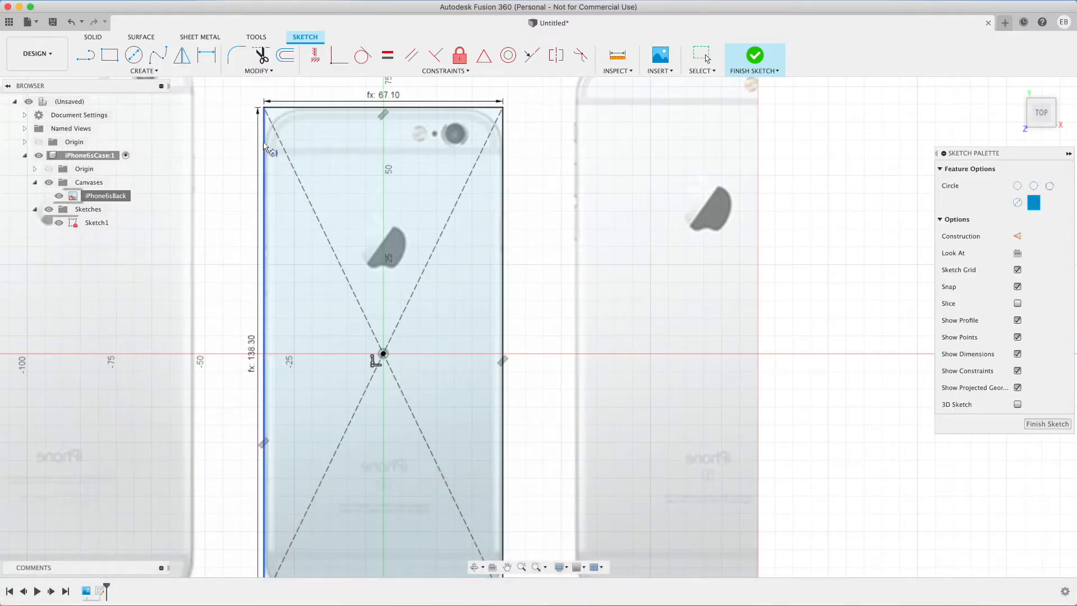
{"action": "left_click", "coordinate": [293, 110]}
{"action": "left_click", "coordinate": [265, 147]}
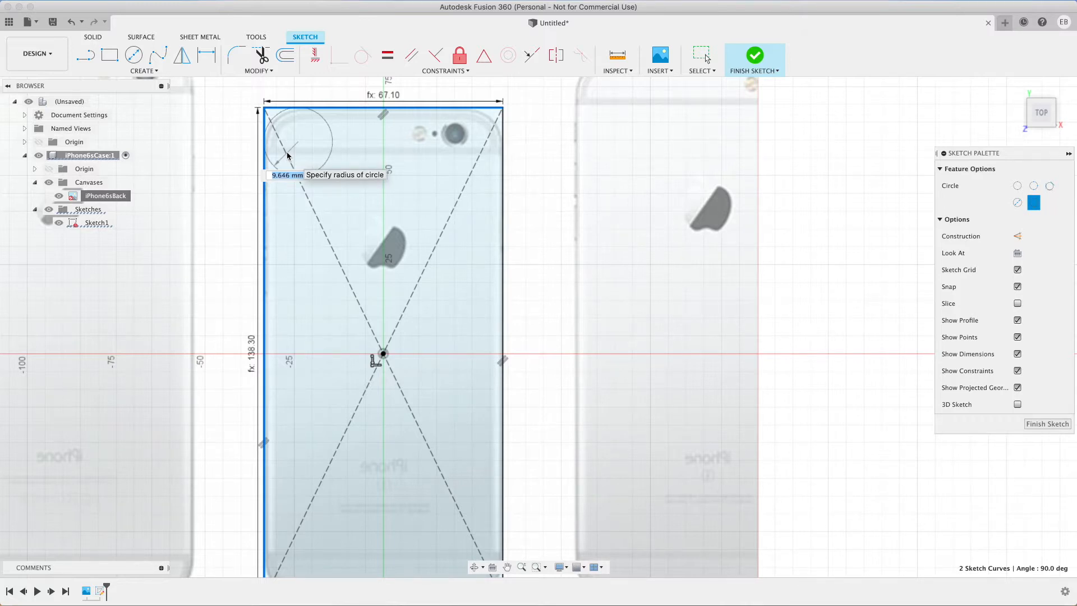
{"action": "type", "text": "9.5"}
{"action": "key", "text": "Return"}
{"action": "key", "text": "Escape"}
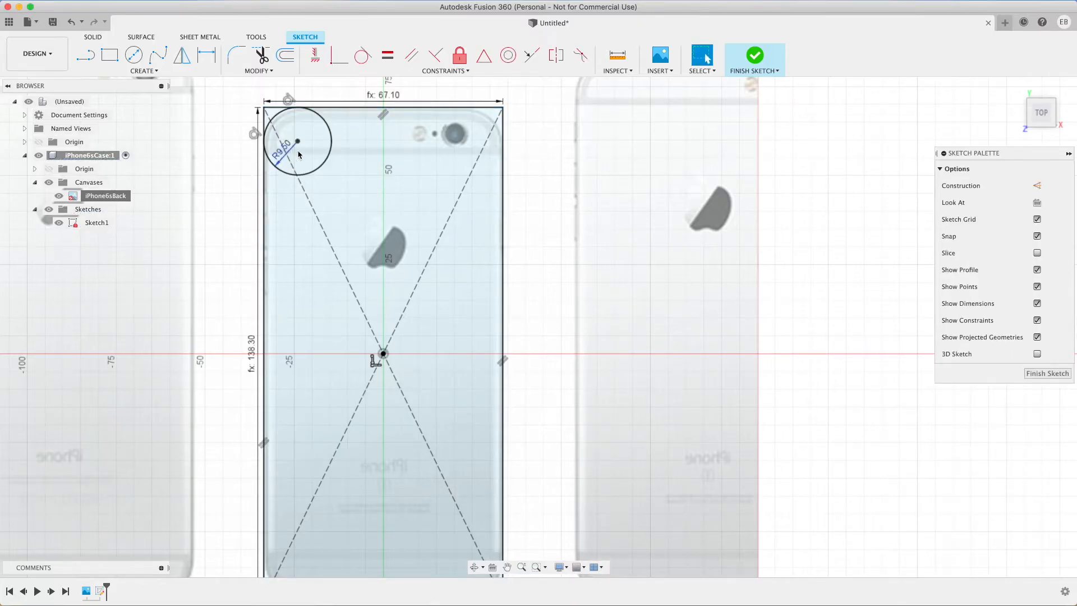
Step: Add a user parameter named CornerRadius in mm with the expression 9.5
{"action": "scroll", "coordinate": [527, 104], "scroll_direction": "down", "scroll_amount": 2}
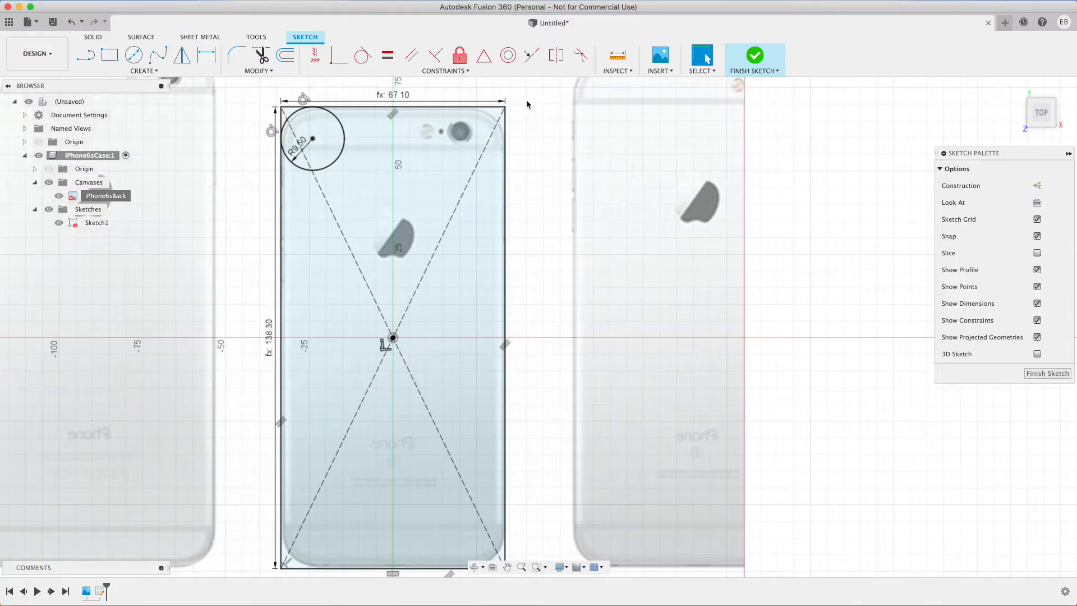
{"action": "left_click", "coordinate": [259, 70]}
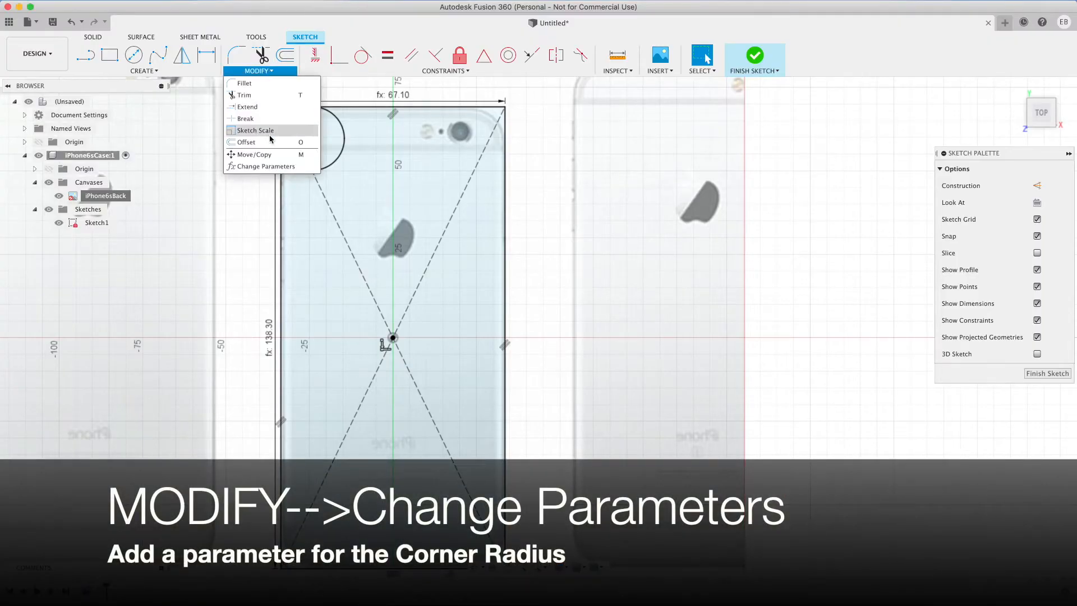
{"action": "left_click", "coordinate": [268, 167]}
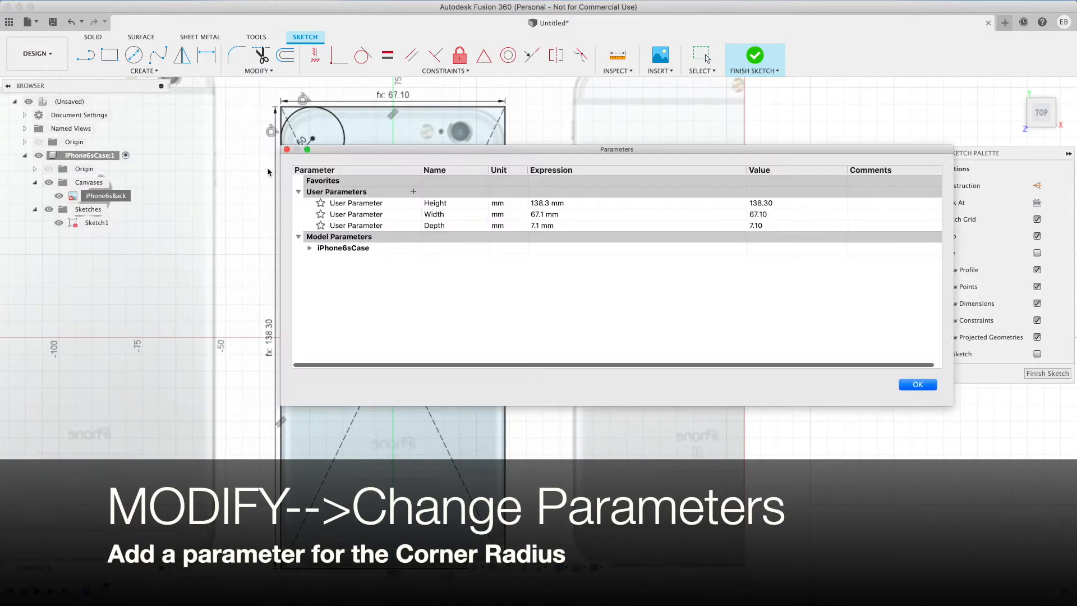
{"action": "left_click", "coordinate": [413, 193]}
{"action": "type", "text": "CornerRadius"}
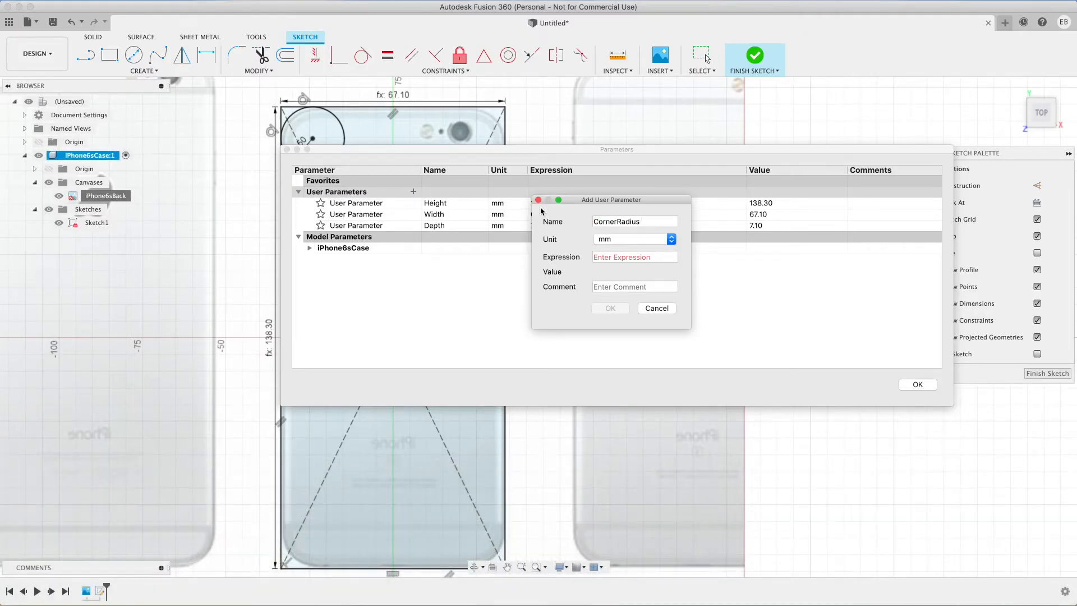
{"action": "key", "text": "Tab"}
{"action": "type", "text": "9.5"}
{"action": "key", "text": "Return"}
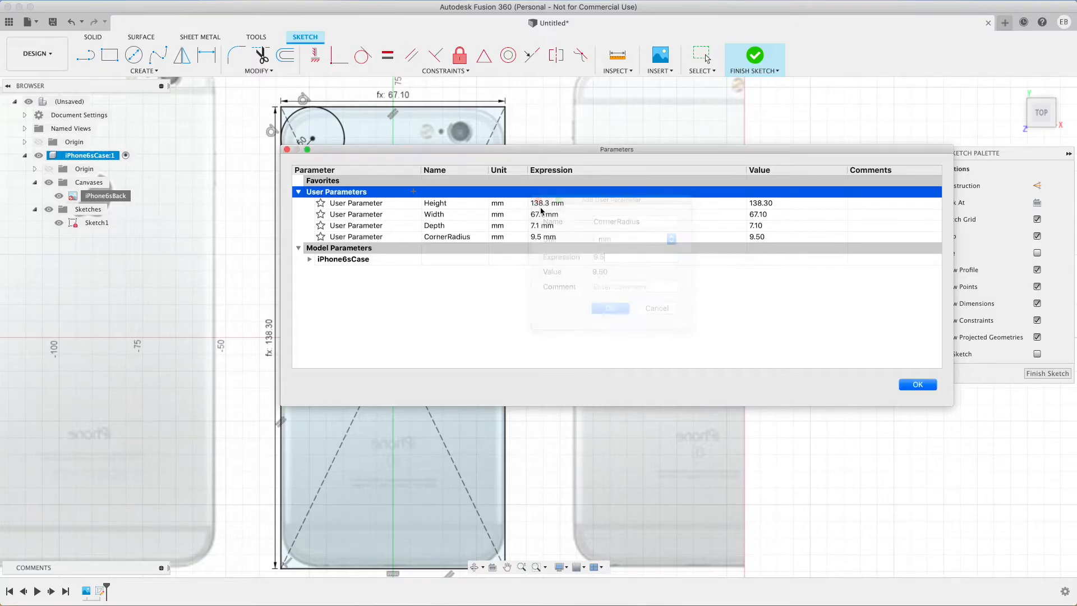
{"action": "left_click", "coordinate": [917, 385]}
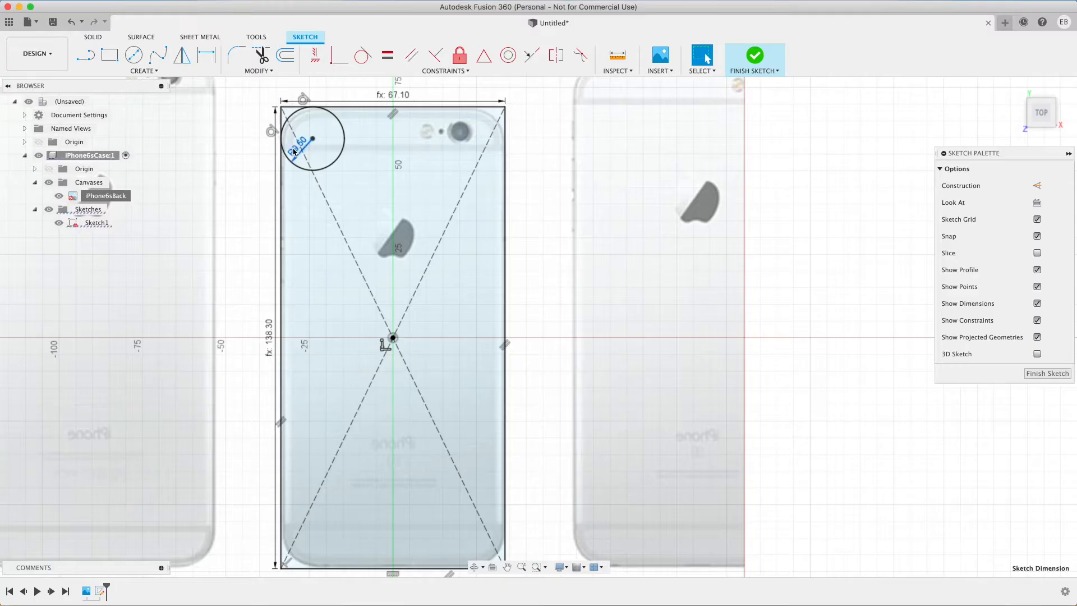
Step: Set the radius dimension of the upper-left corner circle to the CornerRadius parameter
{"action": "double_click", "coordinate": [296, 151]}
{"action": "type", "text": "C"}
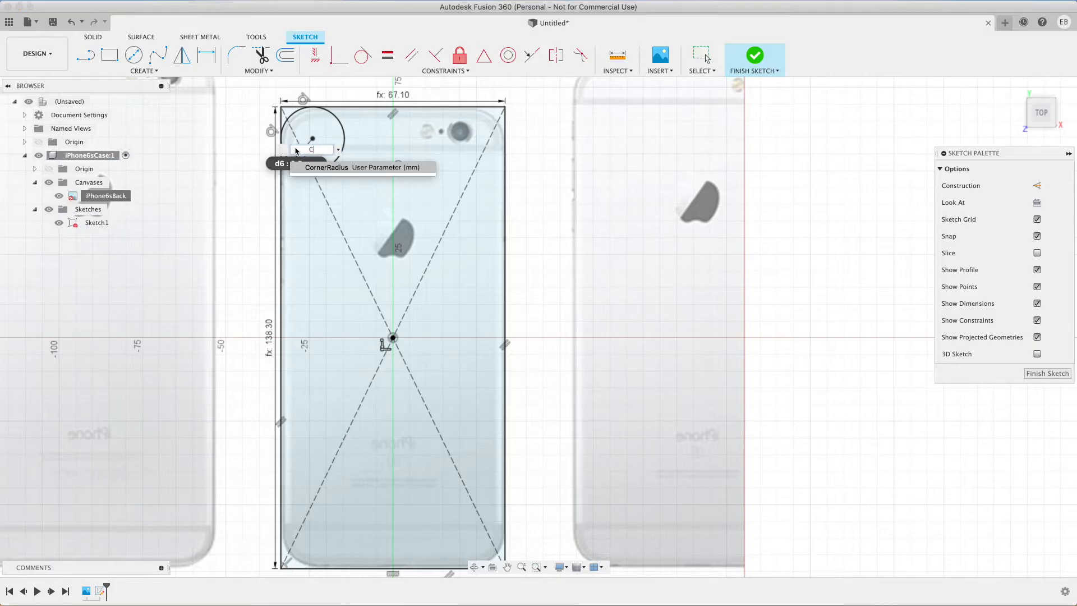
{"action": "type", "text": "orner"}
{"action": "key", "text": "Return"}
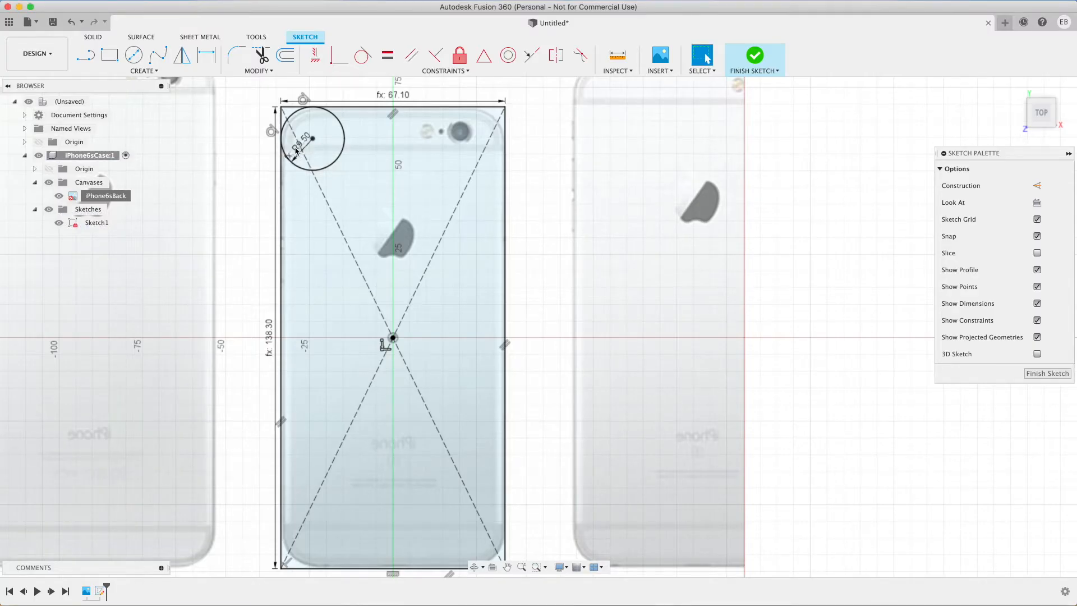
Step: Add a 2-Tangent Circle with radius CornerRadius against the top and right edges in the rectangle's upper-right corner
{"action": "left_click", "coordinate": [162, 74]}
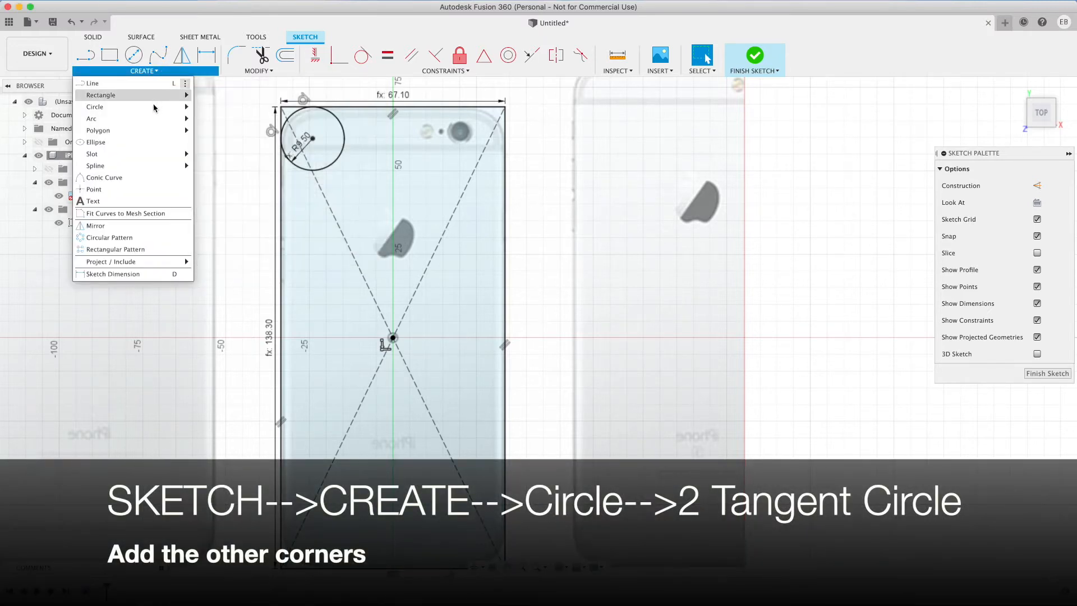
{"action": "mouse_move", "coordinate": [154, 109]}
{"action": "left_click", "coordinate": [230, 142]}
{"action": "left_click", "coordinate": [474, 108]}
{"action": "left_click", "coordinate": [499, 163]}
{"action": "type", "text": "C"}
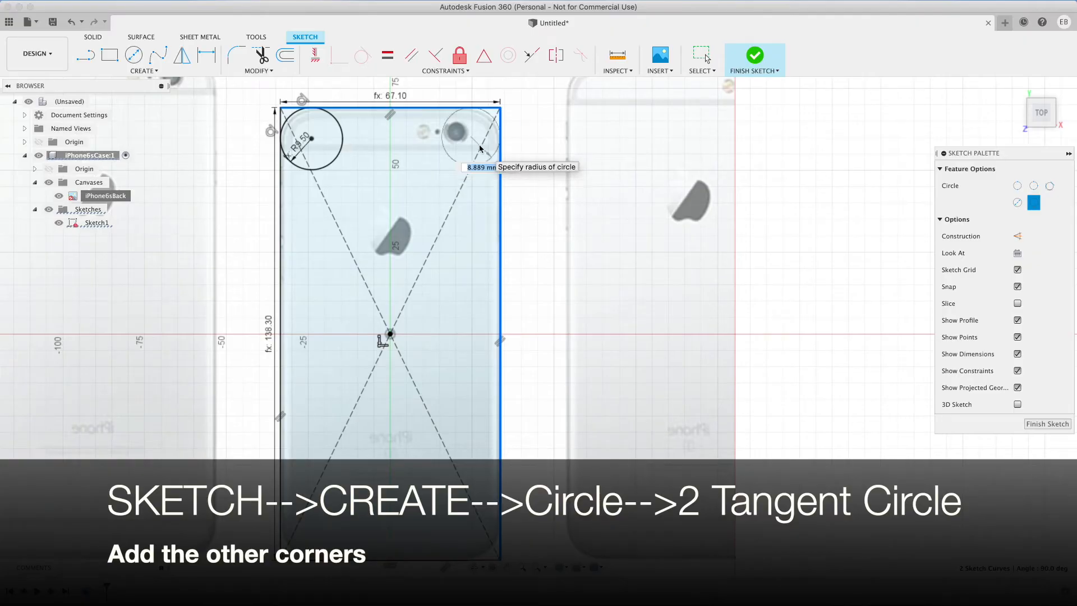
{"action": "type", "text": "Corn"}
{"action": "key", "text": "Return"}
{"action": "key", "text": "Return"}
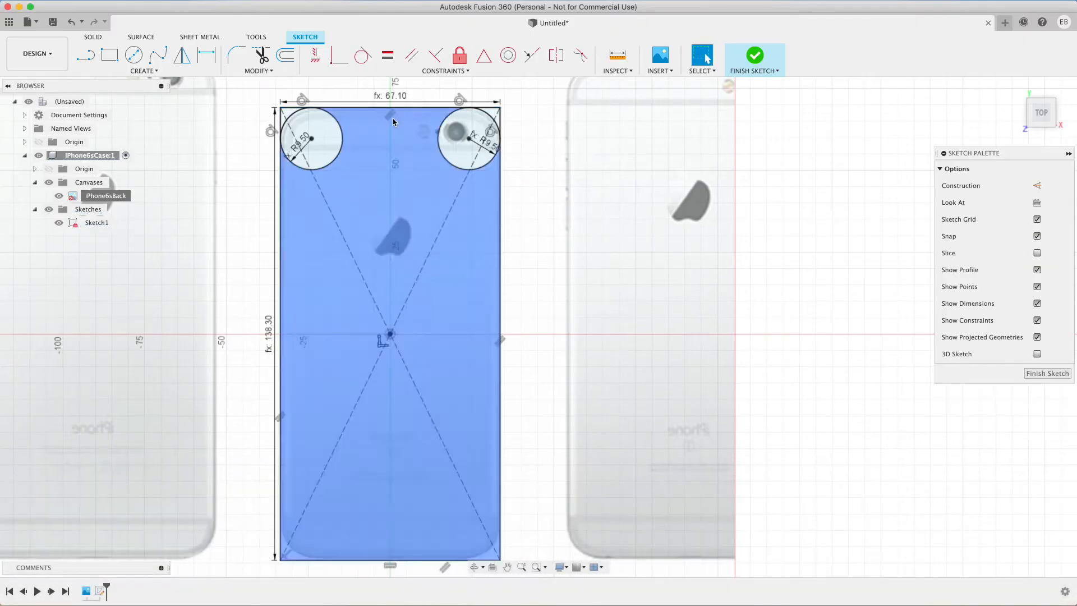
Step: Add a 2-Tangent Circle with radius CornerRadius against the left and bottom edges in the rectangle's lower-left corner
{"action": "left_click", "coordinate": [144, 71]}
{"action": "mouse_move", "coordinate": [134, 107]}
{"action": "left_click", "coordinate": [252, 146]}
{"action": "left_click", "coordinate": [280, 519]}
{"action": "left_click", "coordinate": [319, 559]}
{"action": "type", "text": "CornerRadius"}
{"action": "key", "text": "Return"}
{"action": "key", "text": "Return"}
Step: Add a 2-Tangent Circle with radius CornerRadius against the bottom and right edges in the rectangle's lower-right corner
{"action": "left_click", "coordinate": [148, 73]}
{"action": "mouse_move", "coordinate": [162, 106]}
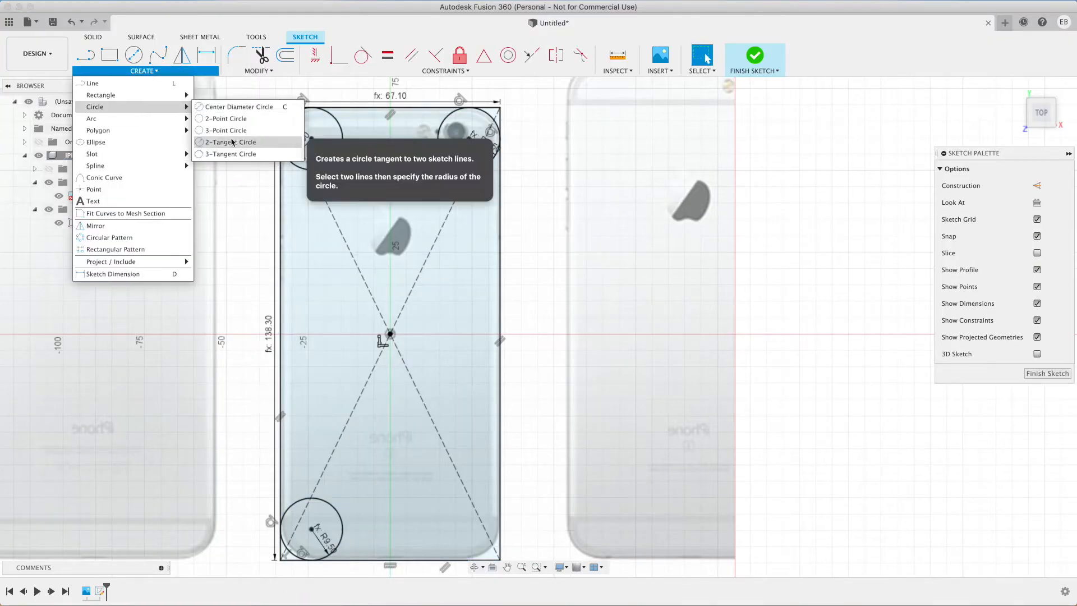
{"action": "left_click", "coordinate": [230, 142]}
{"action": "left_click", "coordinate": [477, 559]}
{"action": "left_click", "coordinate": [500, 530]}
{"action": "type", "text": "CornerRadius"}
{"action": "key", "text": "Return"}
{"action": "key", "text": "Return"}
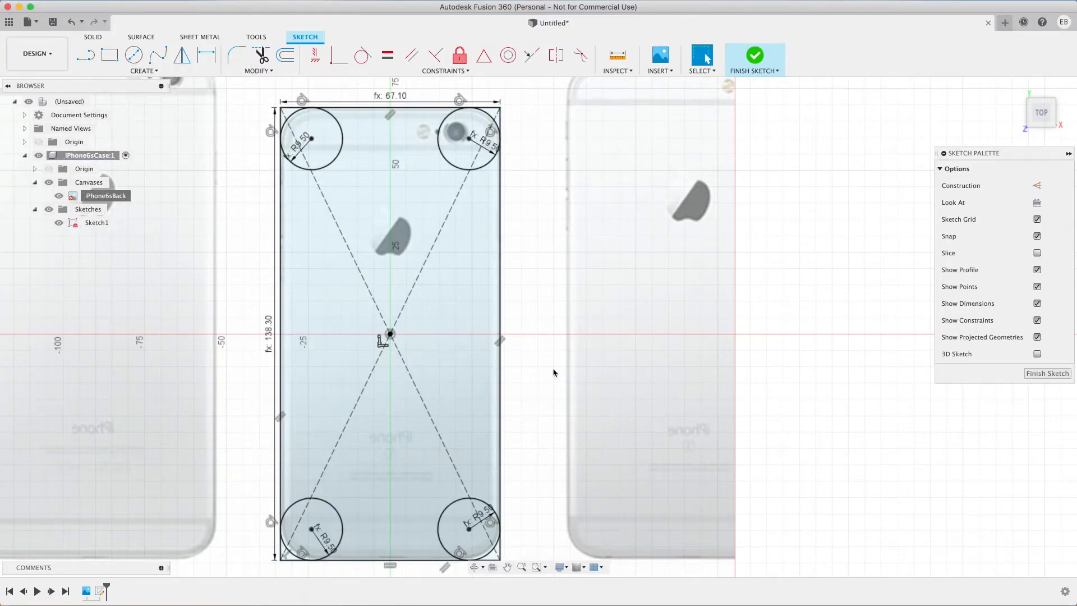
Step: Change the CornerRadius user parameter to 9 mm so the four corner circles match the phone's rounded corners
{"action": "left_click", "coordinate": [272, 73]}
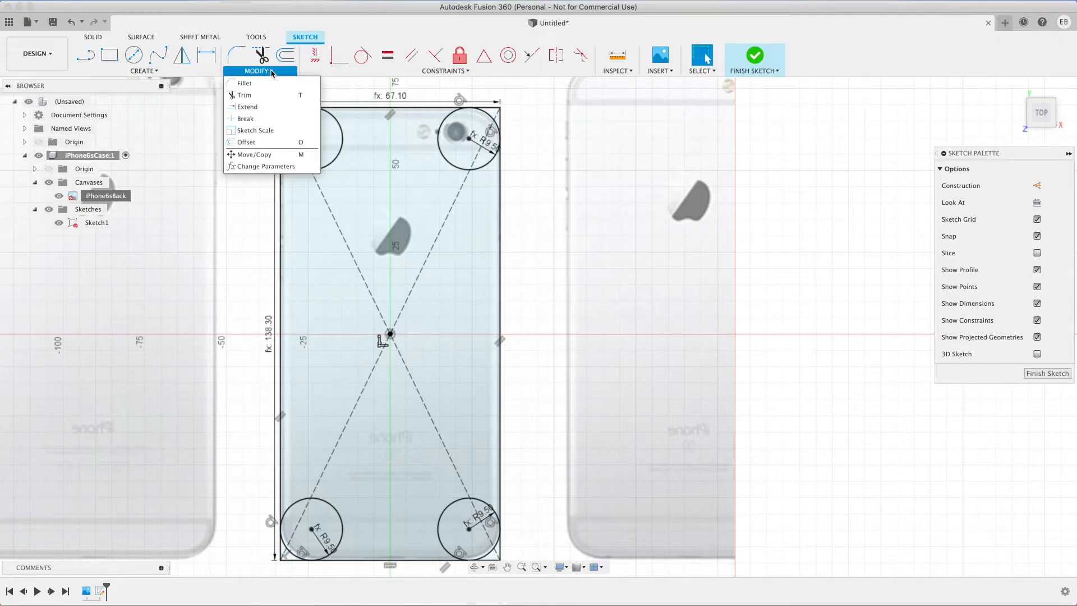
{"action": "left_click", "coordinate": [262, 167]}
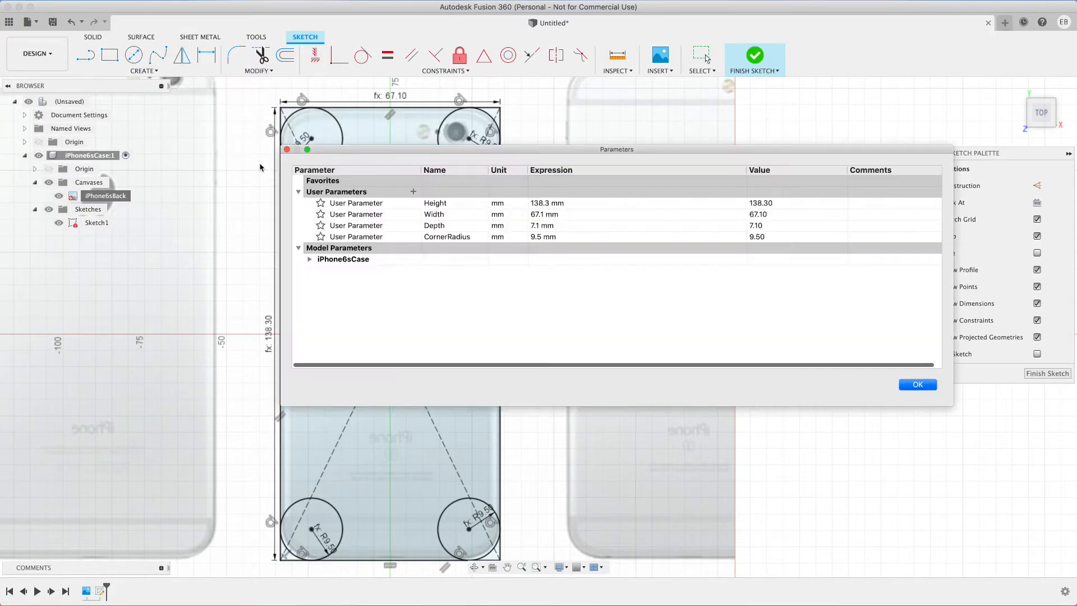
{"action": "double_click", "coordinate": [537, 237]}
{"action": "left_click", "coordinate": [541, 237]}
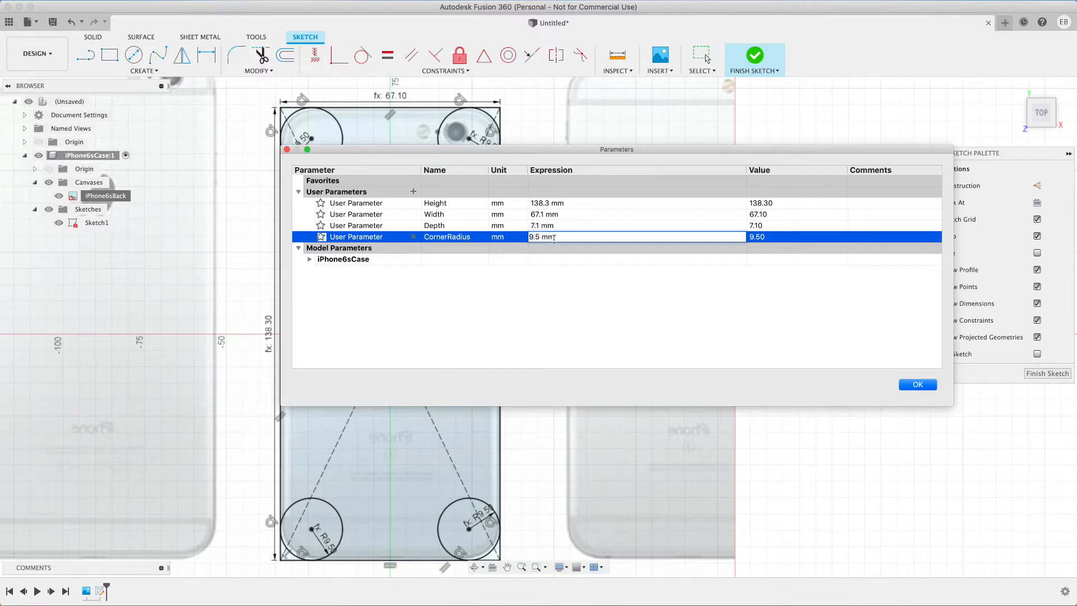
{"action": "key", "text": "Return"}
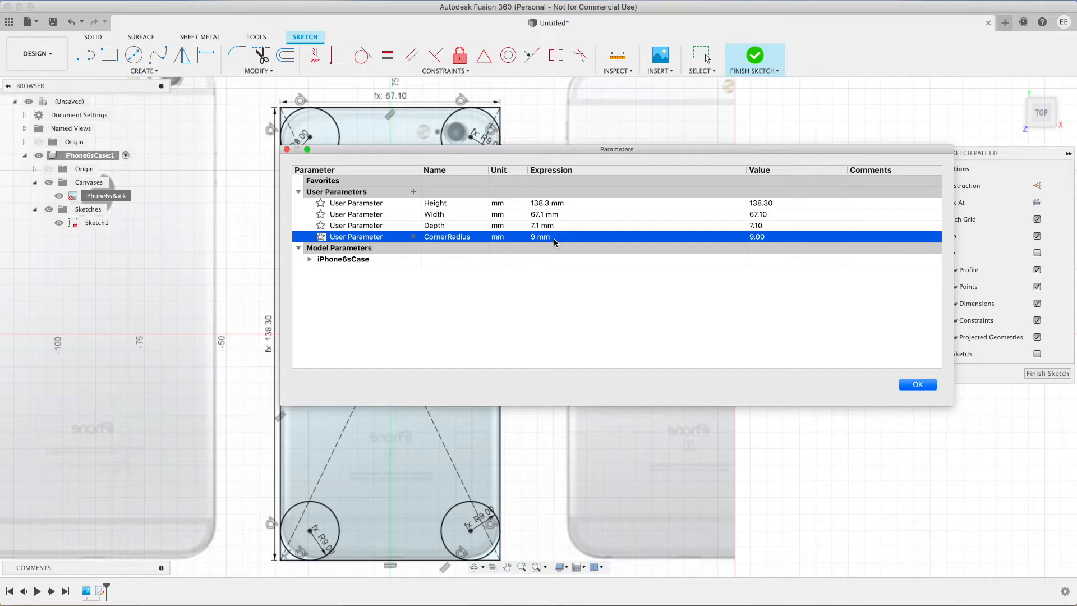
{"action": "left_click", "coordinate": [916, 387]}
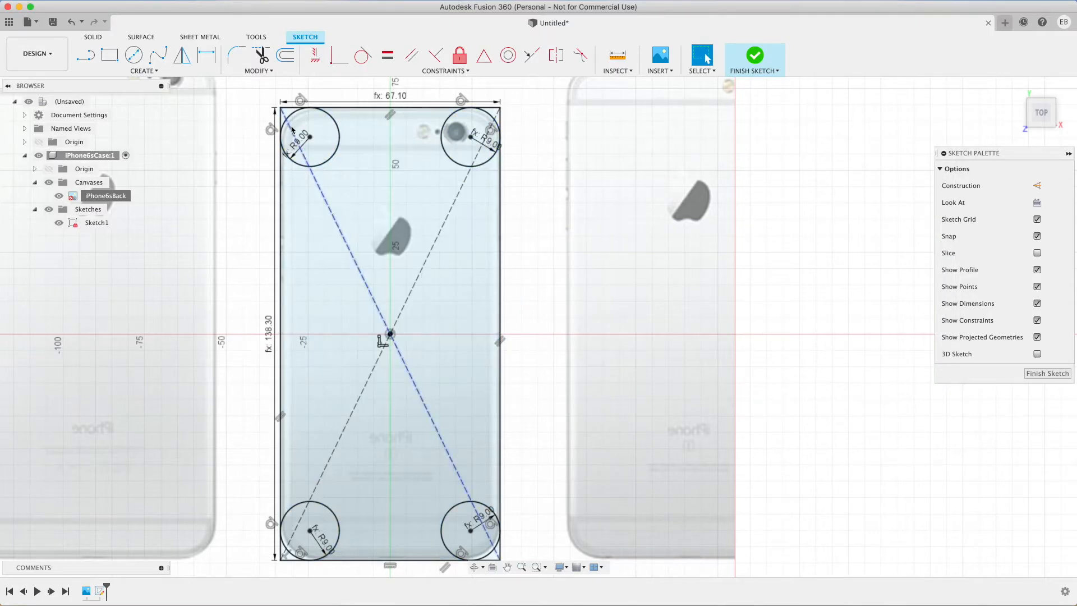
{"action": "scroll", "coordinate": [399, 199], "scroll_direction": "down", "scroll_amount": 1}
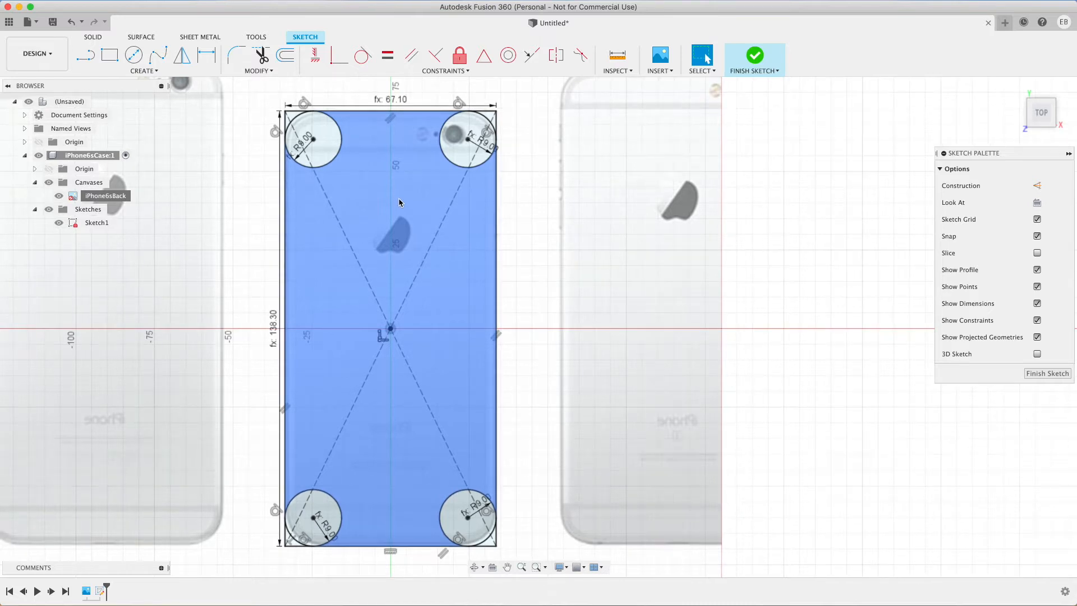
Step: Finish the phone outline sketch and turn its visibility back on in the isometric home view
{"action": "left_click", "coordinate": [1039, 374]}
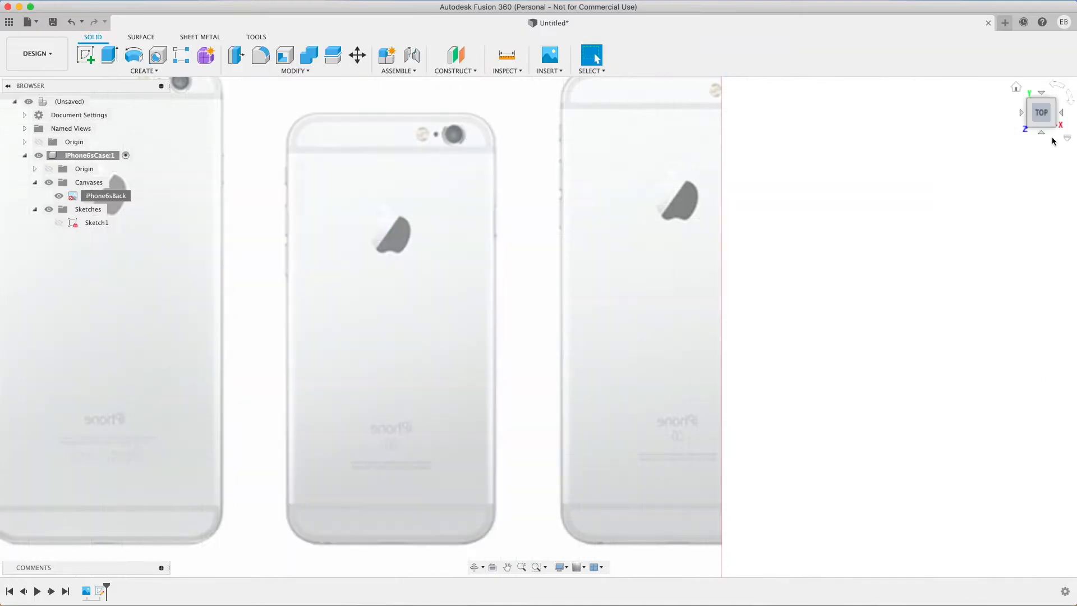
{"action": "left_click", "coordinate": [1016, 88]}
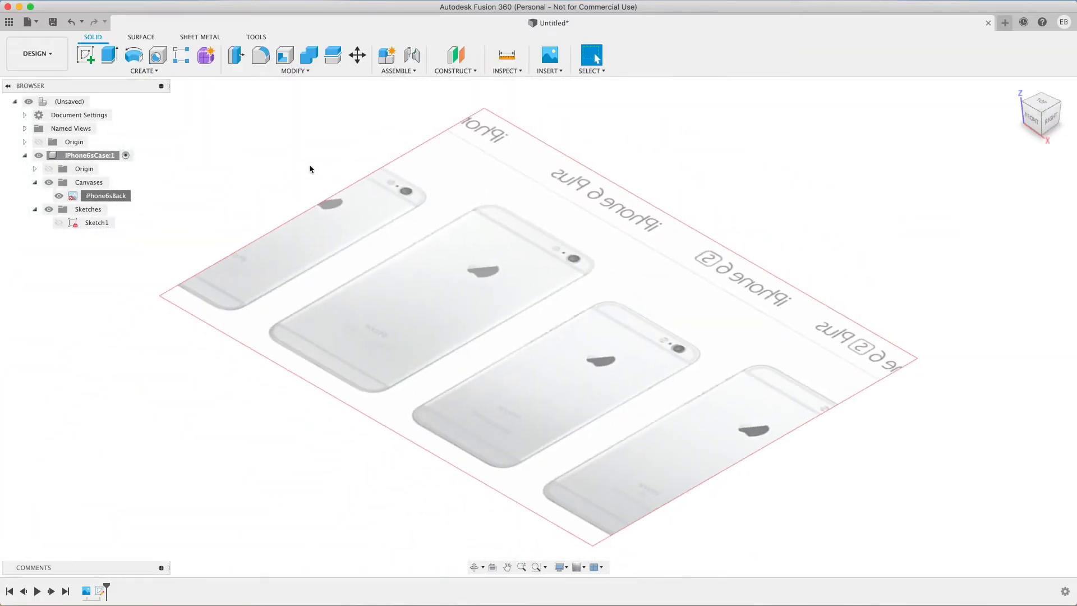
{"action": "left_click", "coordinate": [58, 224]}
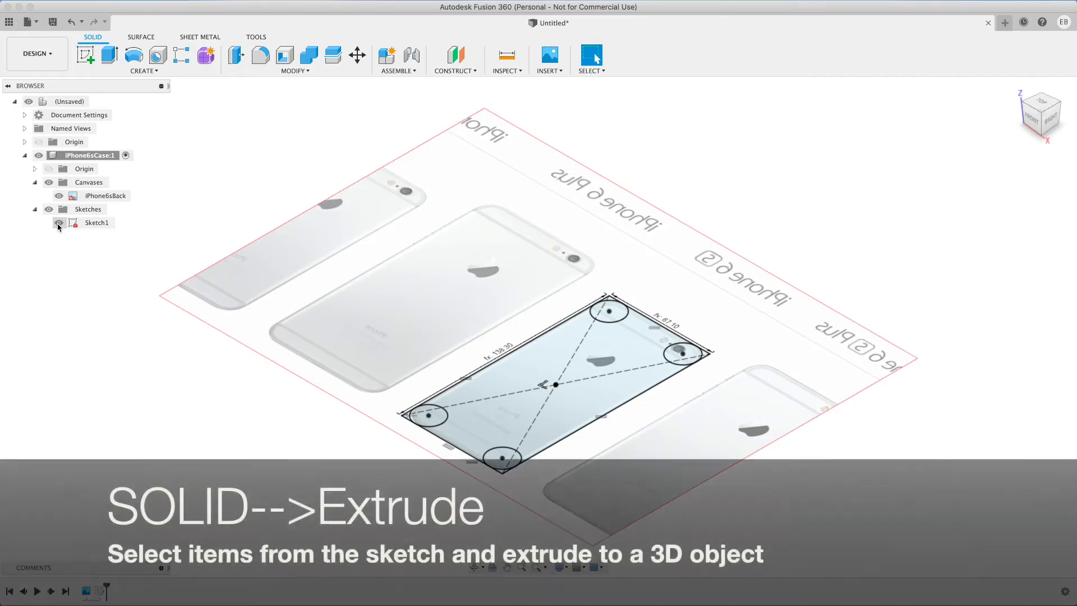
Step: Extrude the outline's central profile and four corner circles as a new body, using the Depth parameter as the distance
{"action": "left_click", "coordinate": [440, 418]}
{"action": "left_click", "coordinate": [507, 374]}
{"action": "left_click", "coordinate": [491, 459]}
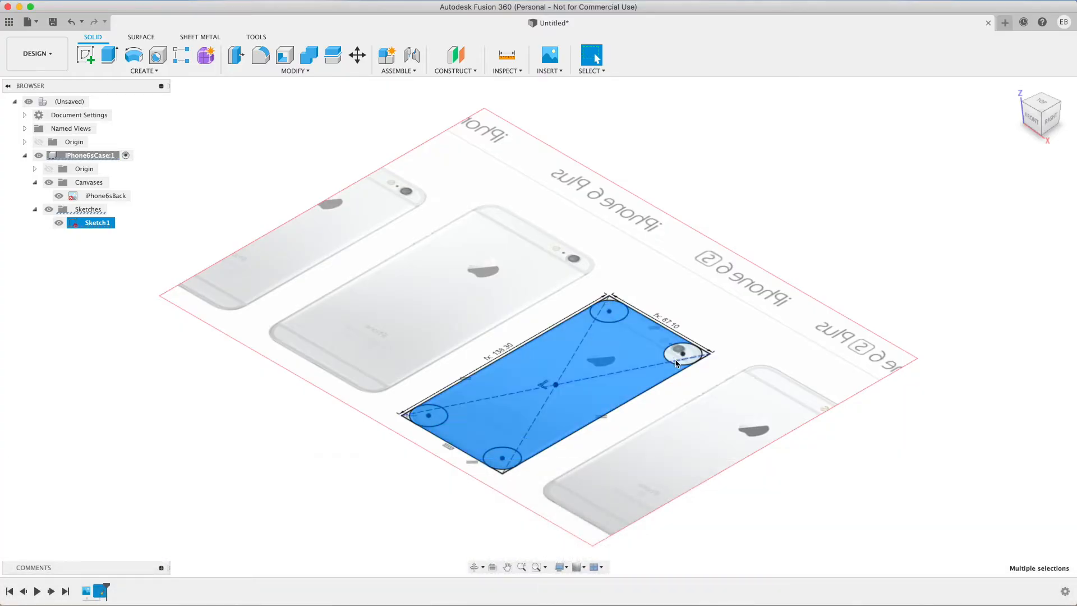
{"action": "left_click", "coordinate": [677, 359]}
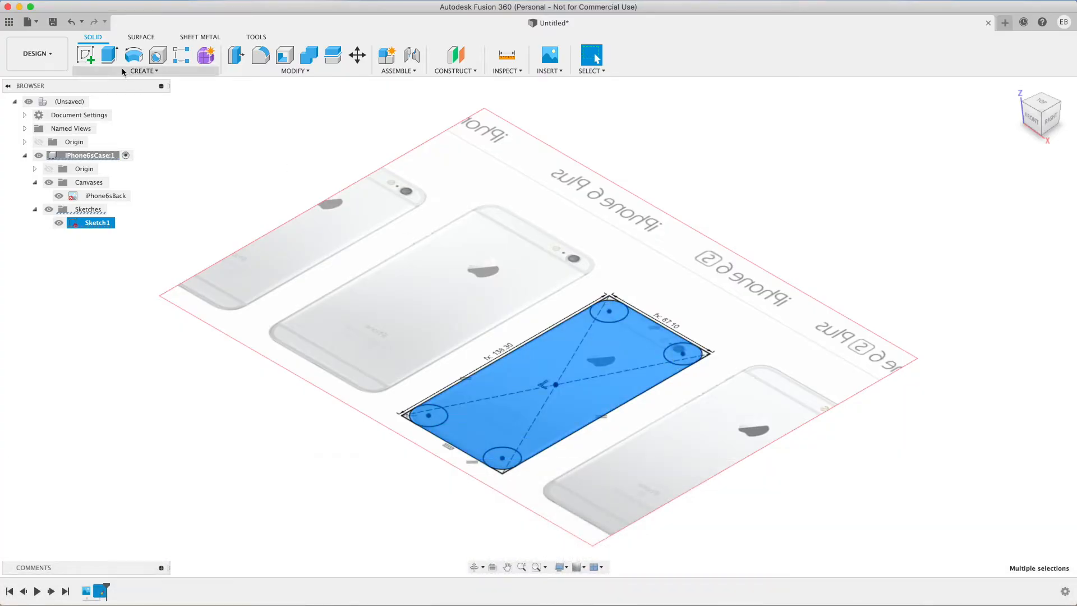
{"action": "left_click", "coordinate": [110, 57]}
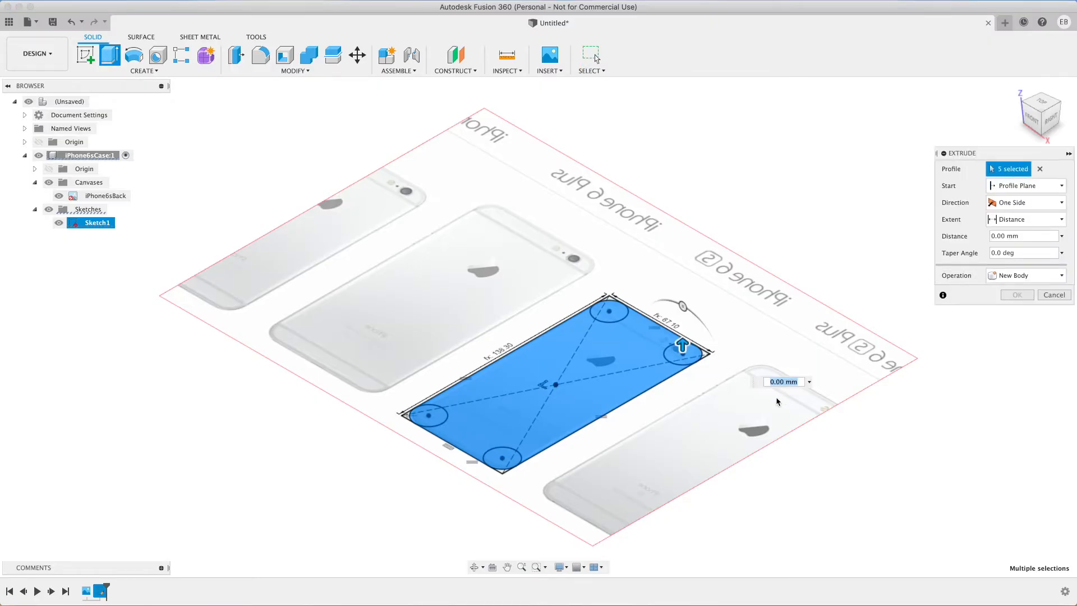
{"action": "type", "text": "Depth"}
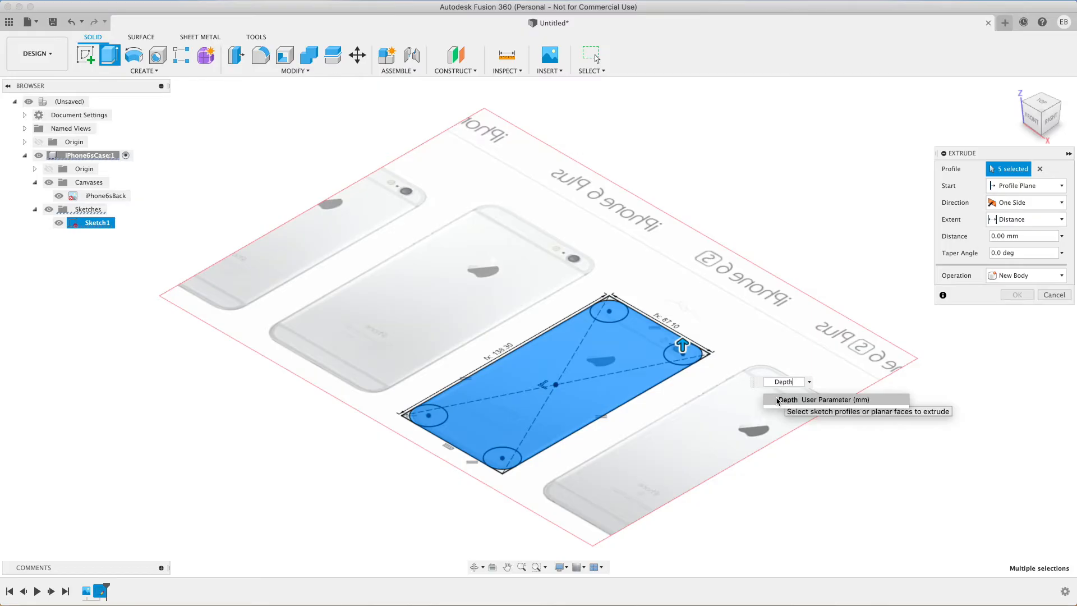
{"action": "left_click", "coordinate": [787, 399]}
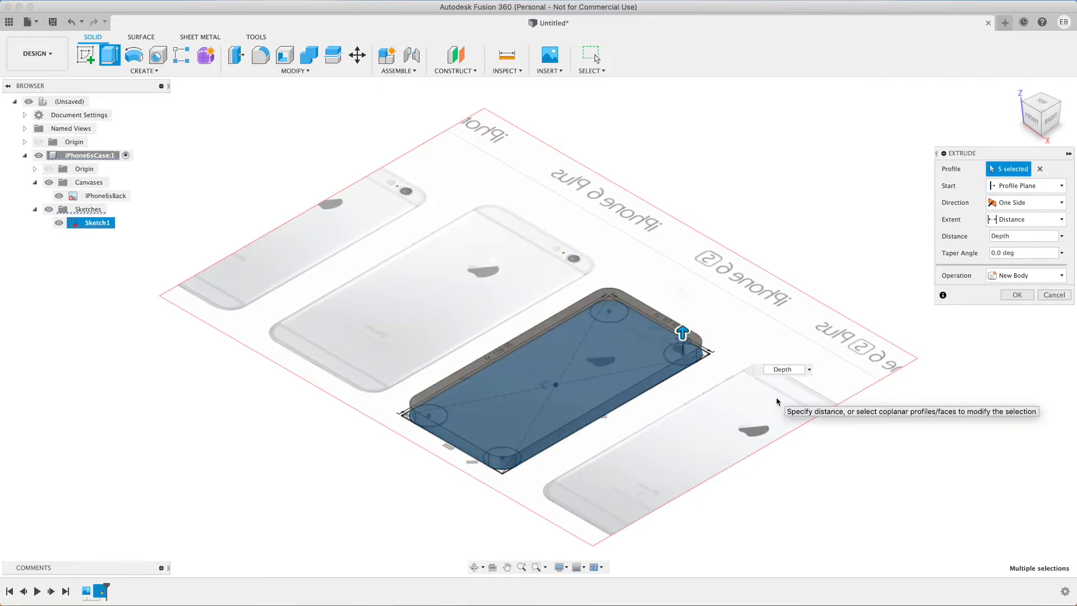
{"action": "key", "text": "Return"}
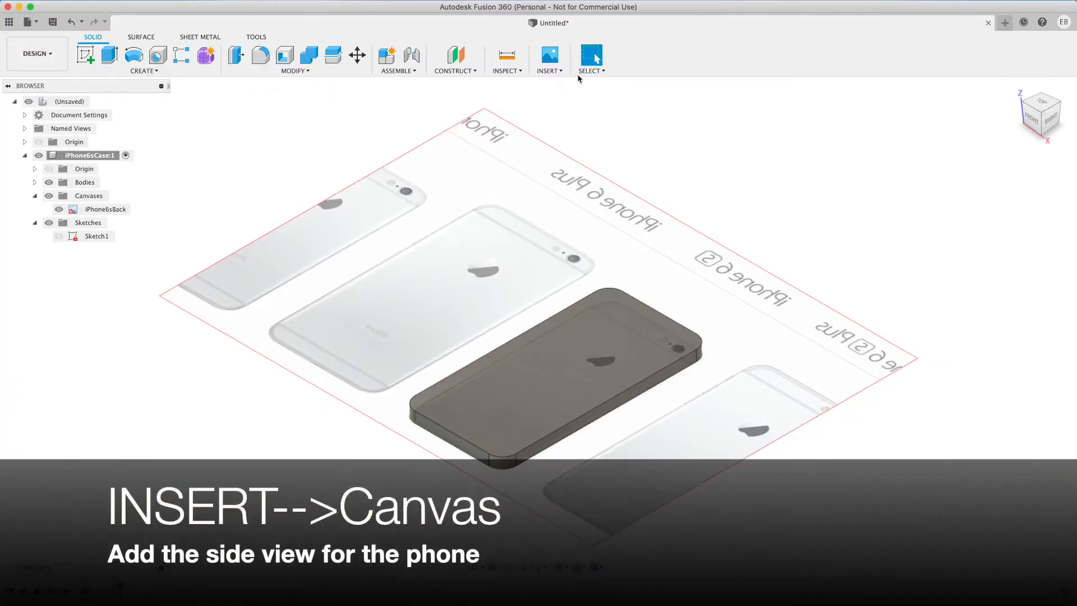
Step: Insert the image iPhone6sVolumeSide.jpeg from the computer as a canvas on the YZ plane
{"action": "left_click", "coordinate": [562, 72]}
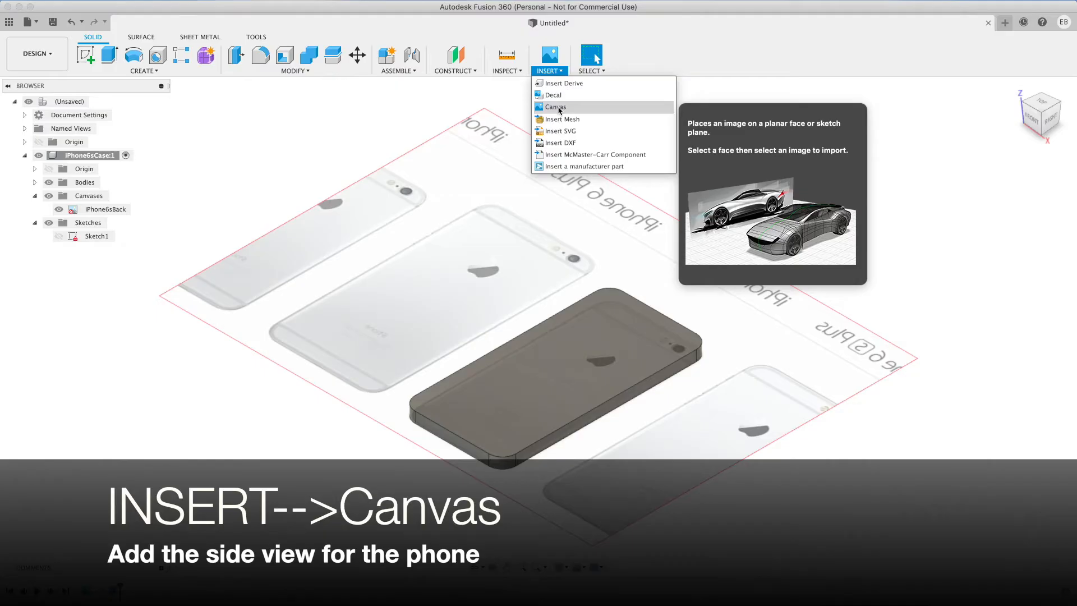
{"action": "left_click", "coordinate": [557, 107]}
{"action": "left_click", "coordinate": [436, 413]}
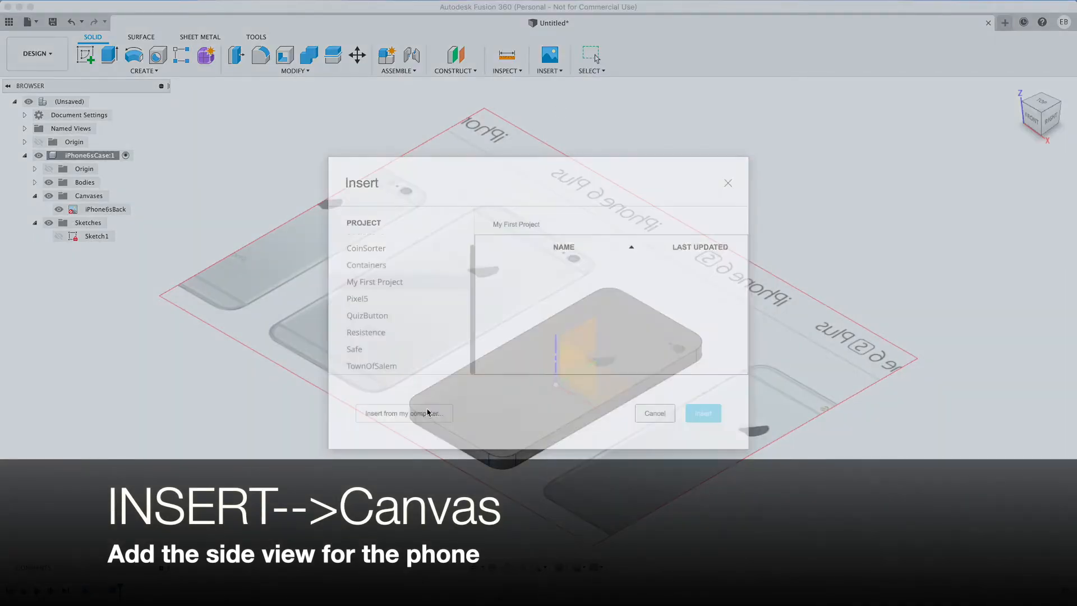
{"action": "left_click", "coordinate": [589, 177]}
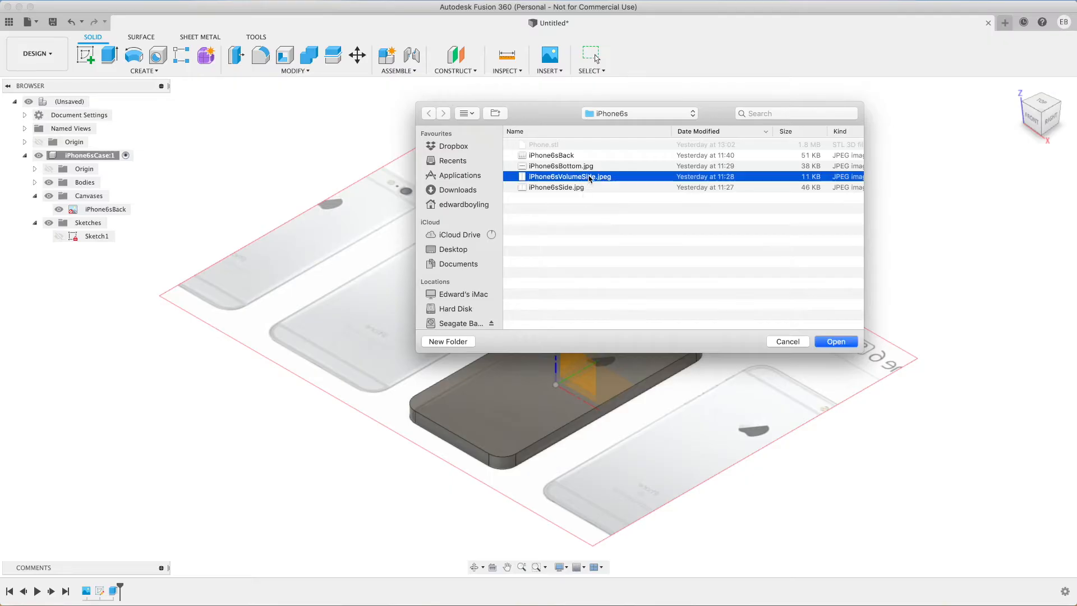
{"action": "left_click", "coordinate": [835, 341]}
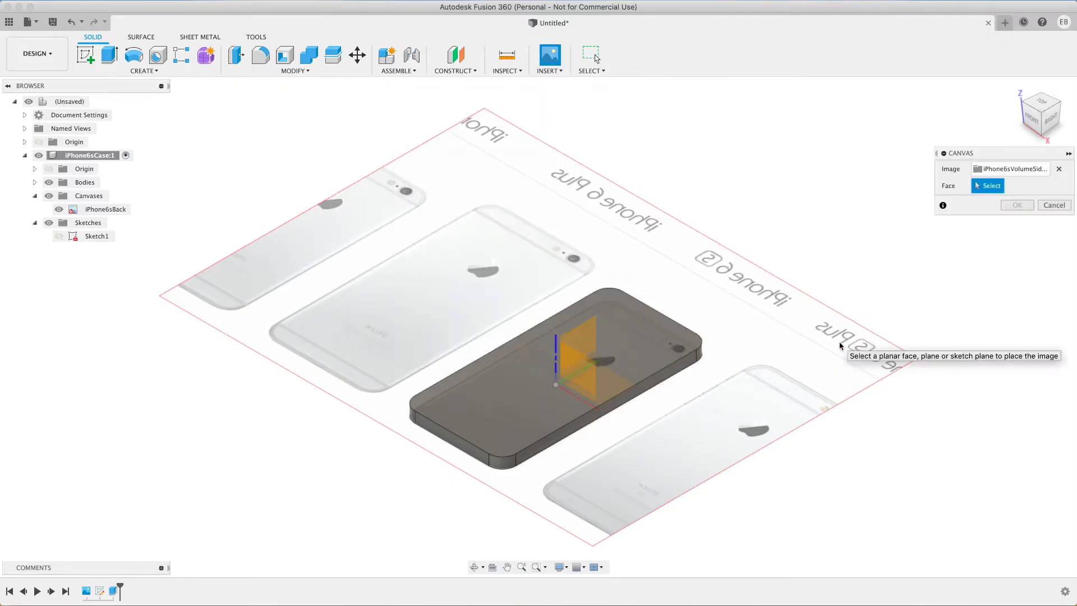
{"action": "left_click", "coordinate": [584, 333]}
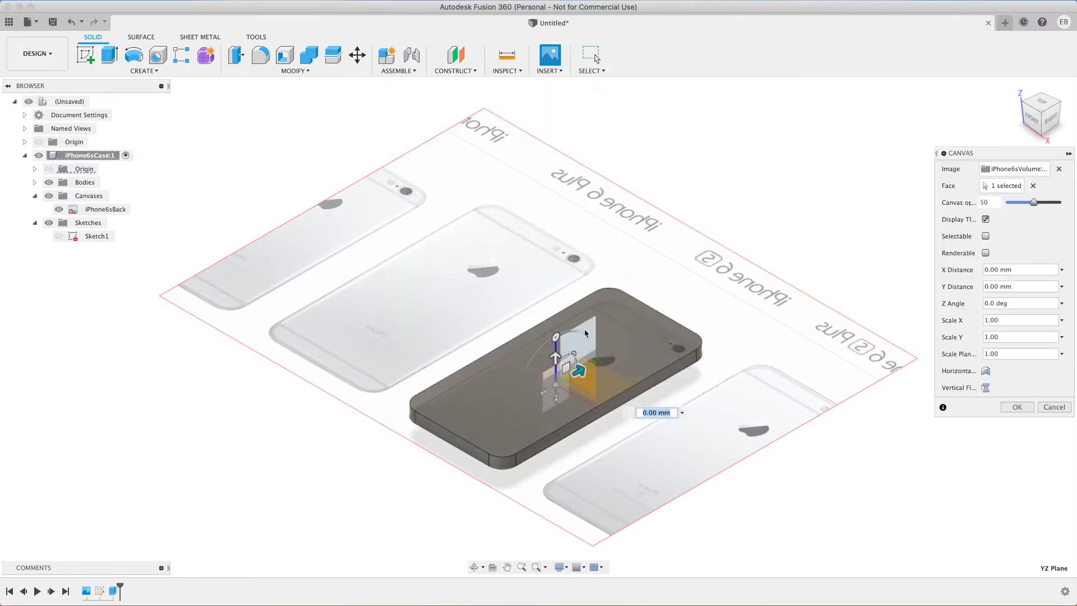
Step: Rotate the side-view canvas 90 degrees so the phone lies flat, flip it horizontally and vertically, and accept it
{"action": "scroll", "coordinate": [610, 385], "scroll_direction": "up", "scroll_amount": 6}
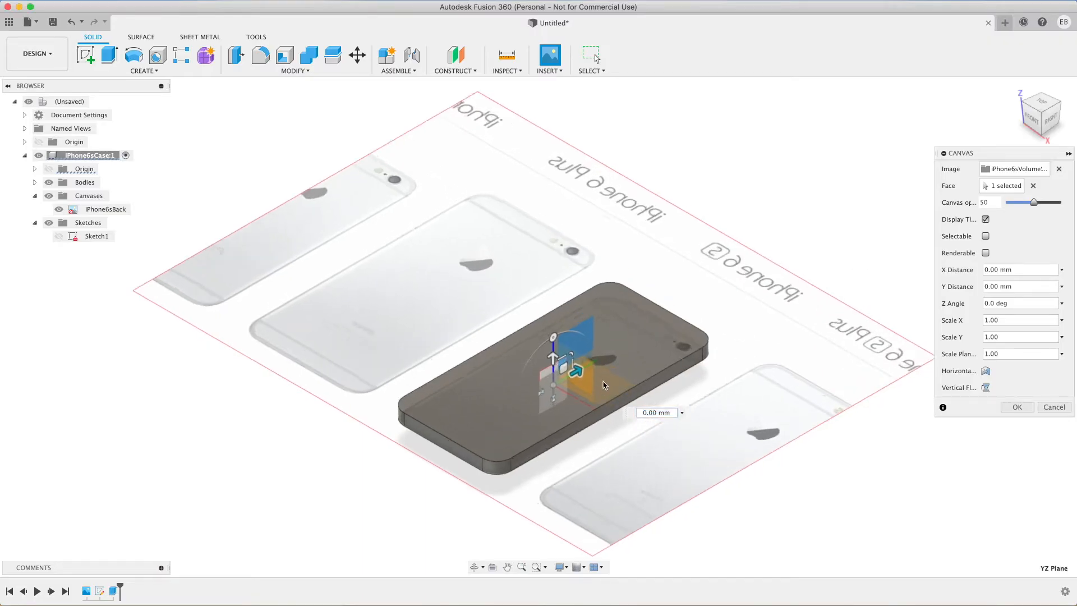
{"action": "scroll", "coordinate": [540, 392], "scroll_direction": "up", "scroll_amount": 4}
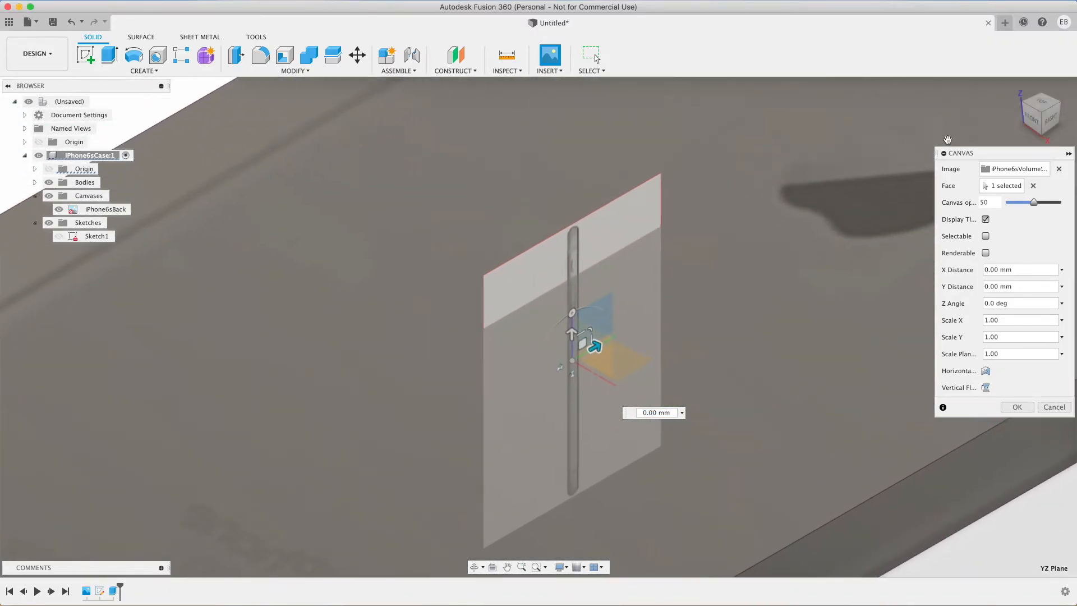
{"action": "scroll", "coordinate": [713, 323], "scroll_direction": "down", "scroll_amount": 5}
{"action": "scroll", "coordinate": [585, 230], "scroll_direction": "up", "scroll_amount": 5}
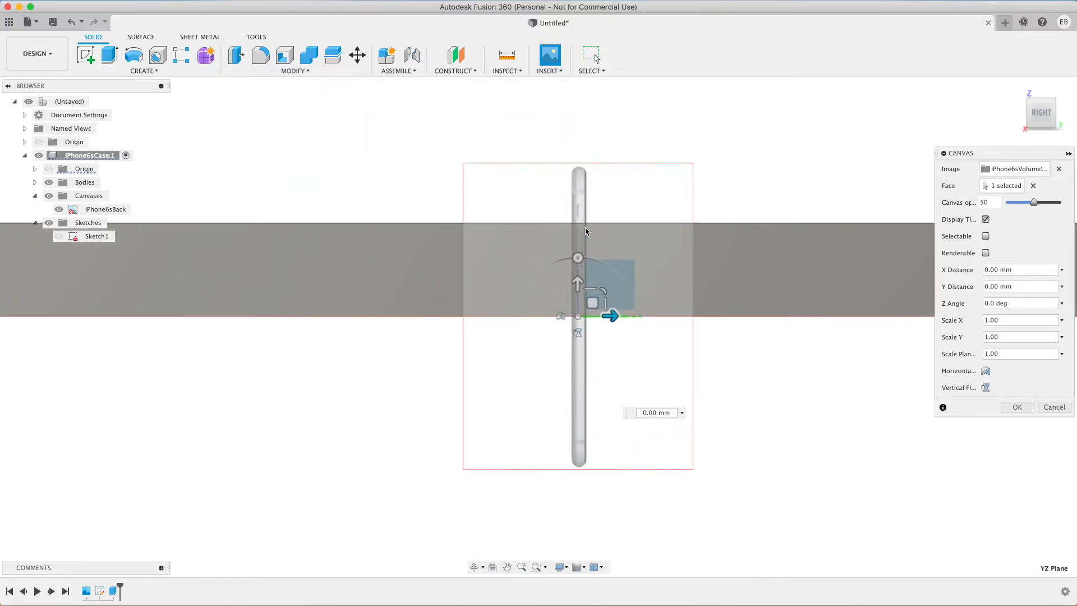
{"action": "left_click_drag", "start_coordinate": [579, 258], "coordinate": [521, 317]}
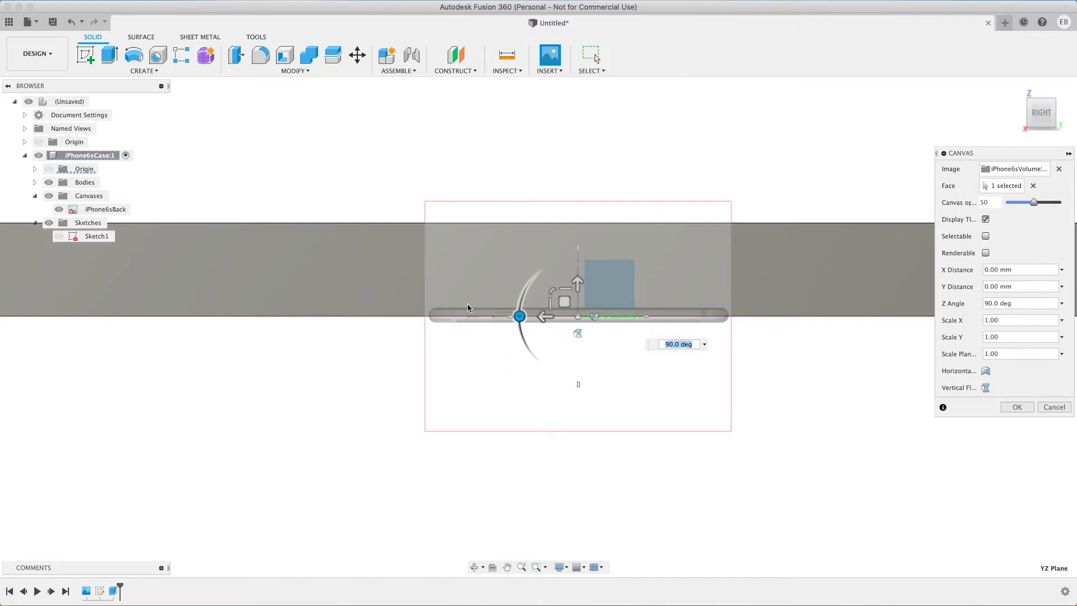
{"action": "left_click", "coordinate": [986, 372]}
{"action": "left_click", "coordinate": [985, 388]}
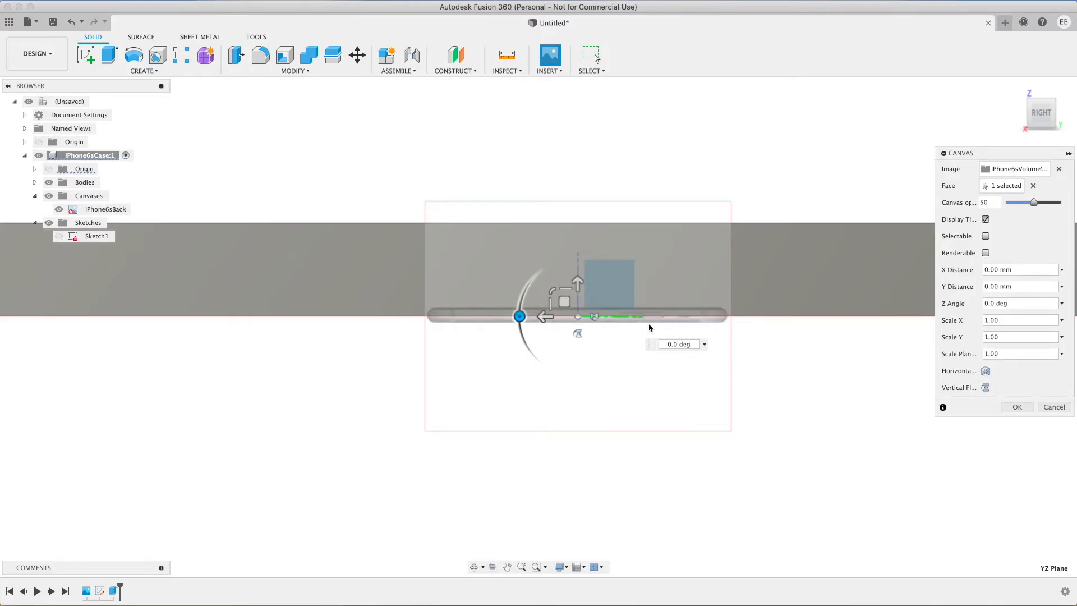
{"action": "left_click", "coordinate": [1017, 406]}
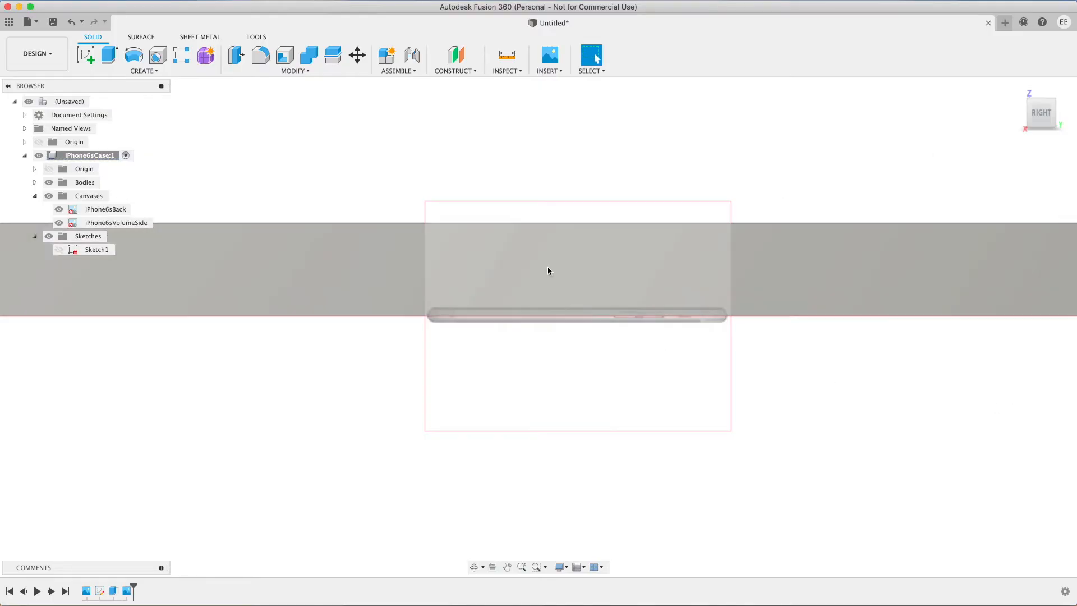
Step: Calibrate the iPhone6sVolumeSide canvas by picking points at the two opposite ends of the phone's length
{"action": "scroll", "coordinate": [598, 335], "scroll_direction": "up", "scroll_amount": 5}
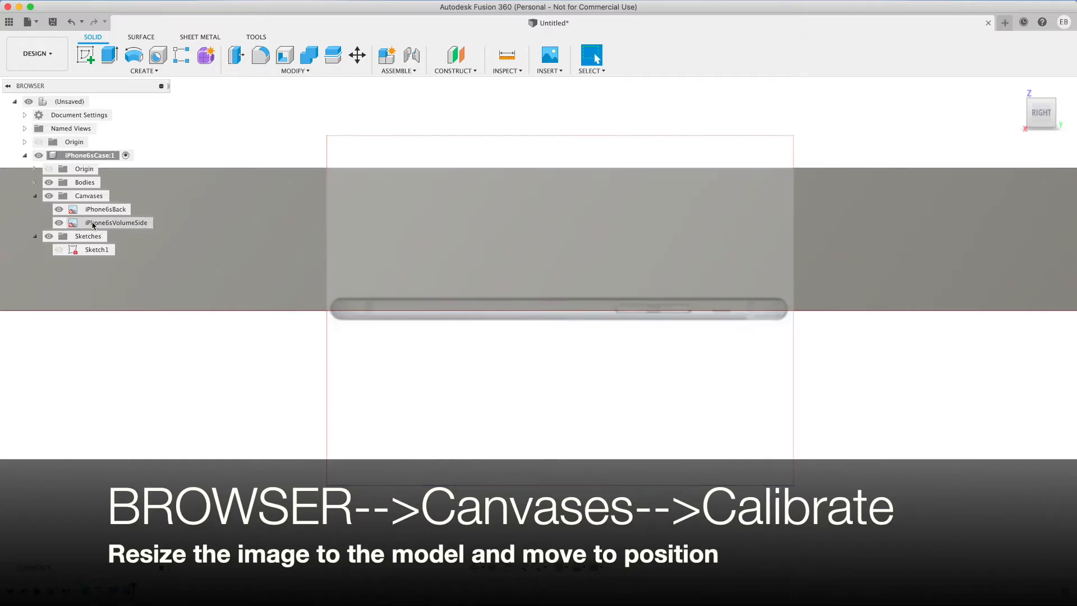
{"action": "right_click", "coordinate": [93, 225]}
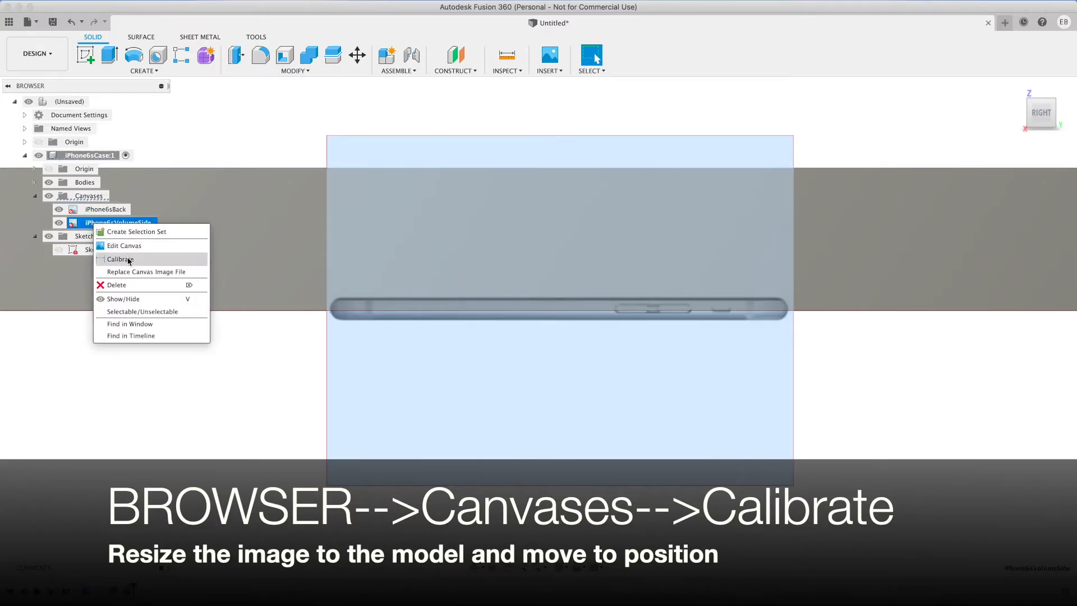
{"action": "left_click", "coordinate": [129, 259]}
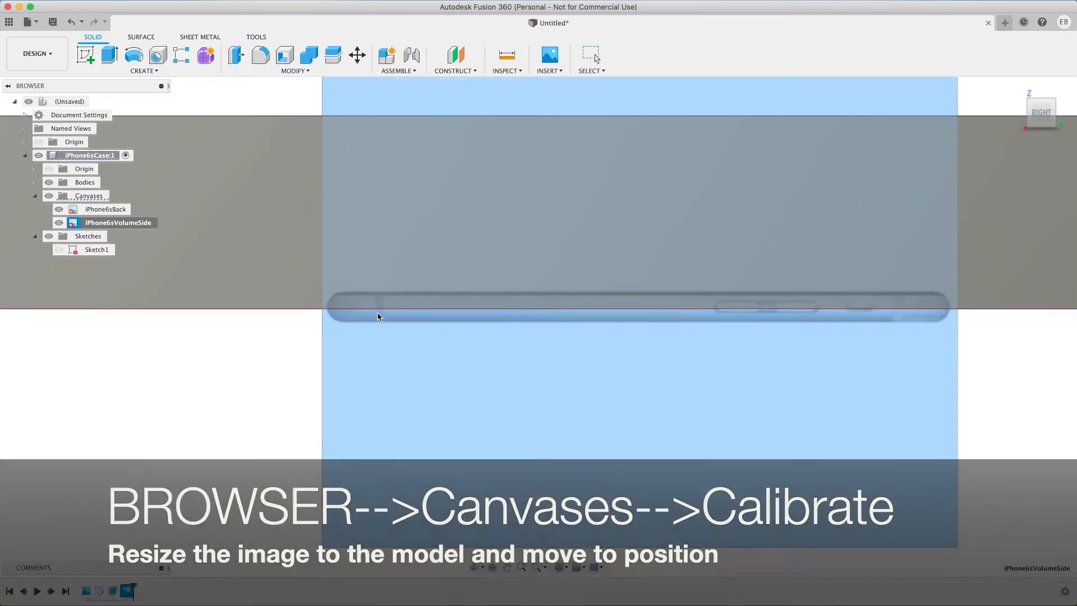
{"action": "scroll", "coordinate": [377, 316], "scroll_direction": "up", "scroll_amount": 3}
{"action": "left_click", "coordinate": [305, 307]}
{"action": "scroll", "coordinate": [291, 303], "scroll_direction": "down", "scroll_amount": 3}
{"action": "scroll", "coordinate": [290, 306], "scroll_direction": "down", "scroll_amount": 2}
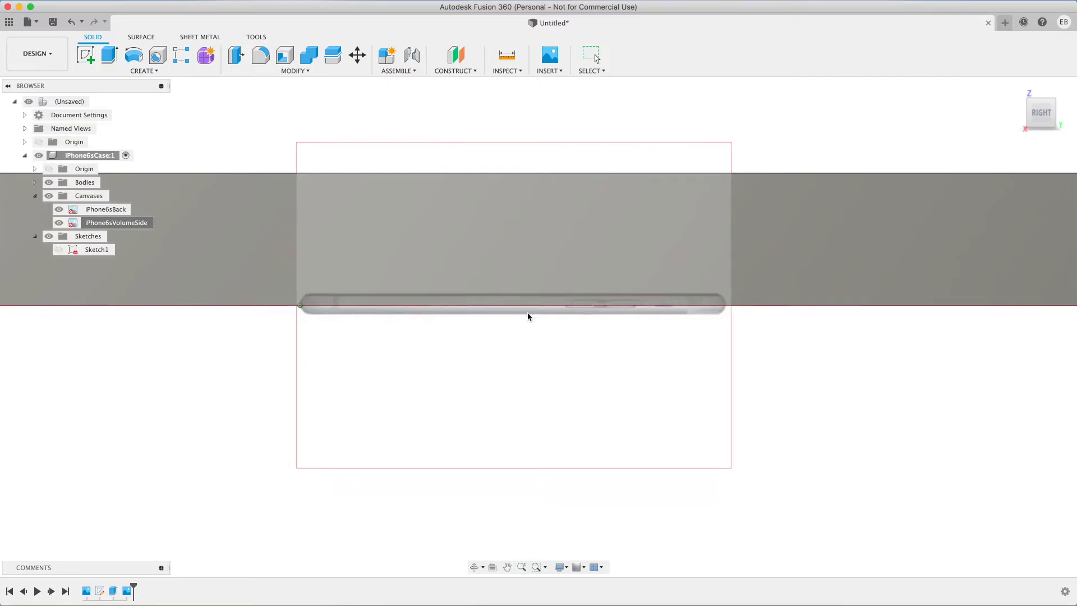
{"action": "scroll", "coordinate": [709, 301], "scroll_direction": "up", "scroll_amount": 5}
{"action": "scroll", "coordinate": [706, 305], "scroll_direction": "up", "scroll_amount": 3}
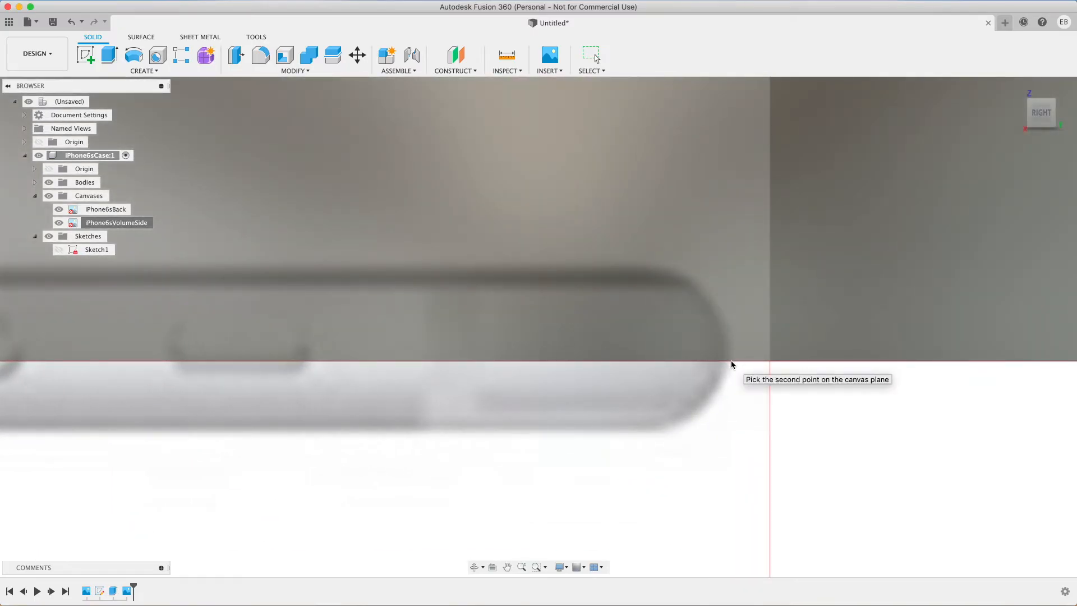
{"action": "left_click", "coordinate": [730, 362]}
Step: Set the calibration distance of the side-view canvas to the Height parameter
{"action": "scroll", "coordinate": [235, 379], "scroll_direction": "down", "scroll_amount": 2}
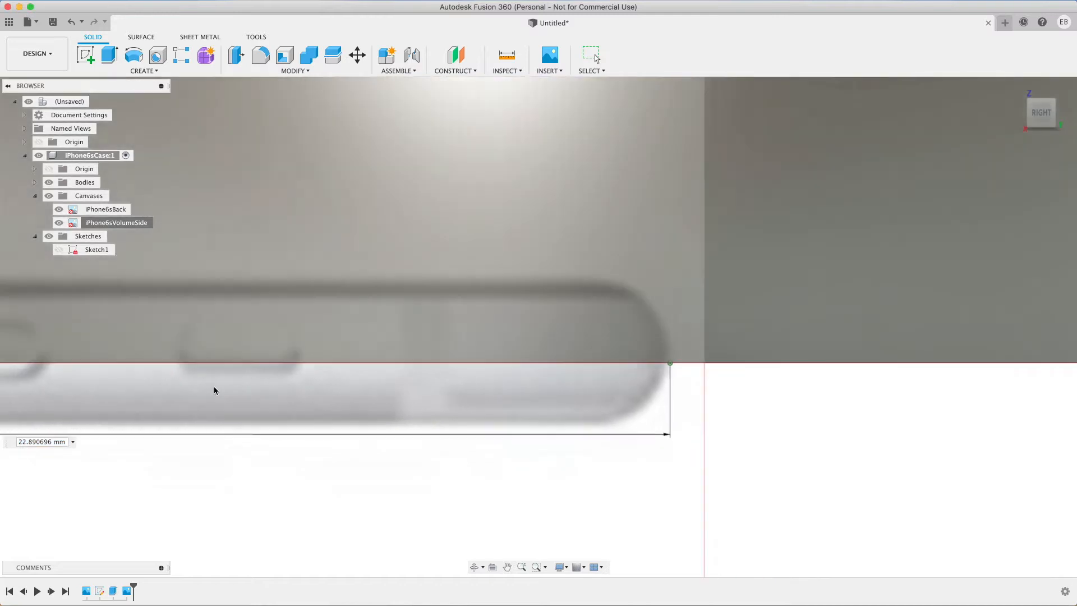
{"action": "left_click", "coordinate": [37, 442]}
{"action": "double_click", "coordinate": [37, 443]}
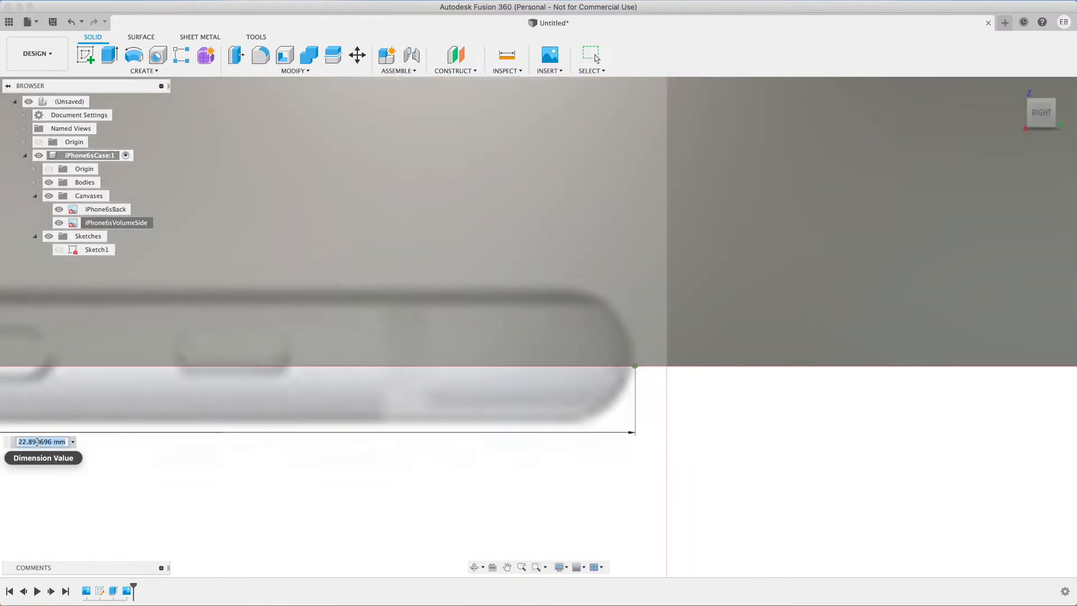
{"action": "type", "text": "Height"}
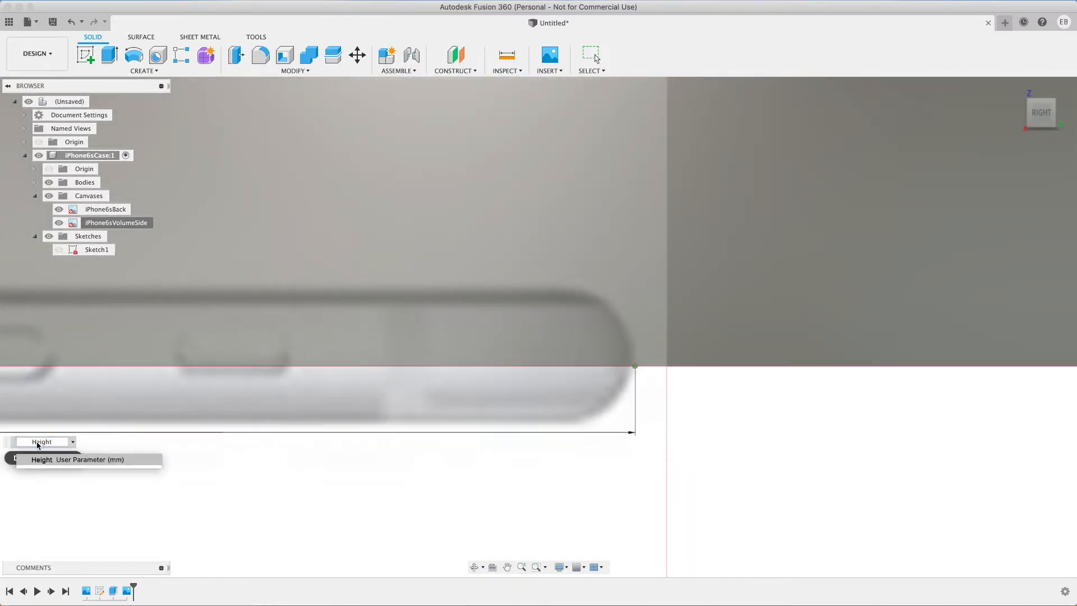
{"action": "key", "text": "Return"}
{"action": "key", "text": "Return"}
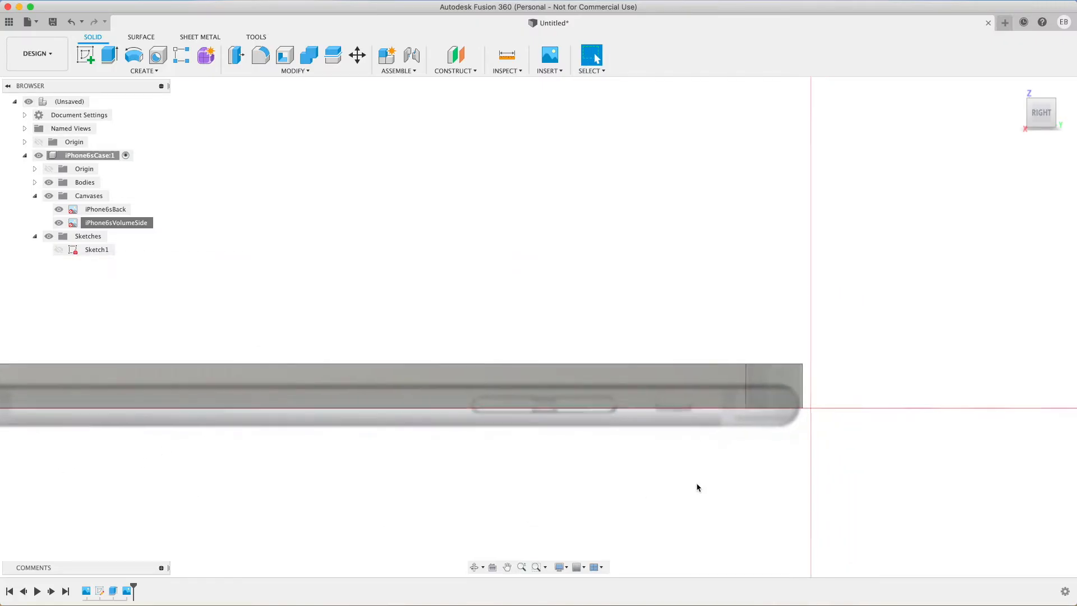
Step: Edit the iPhone6sVolumeSide canvas and shift it 0.4 mm in X to line its ends up with the body
{"action": "scroll", "coordinate": [34, 468], "scroll_direction": "up", "scroll_amount": 5}
{"action": "scroll", "coordinate": [67, 441], "scroll_direction": "down", "scroll_amount": 1}
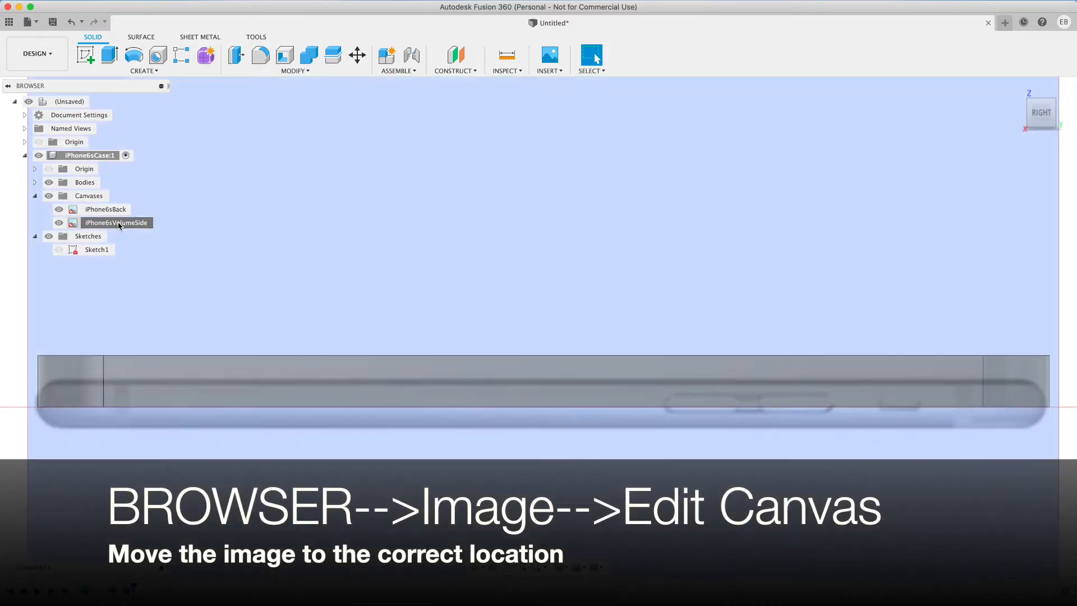
{"action": "right_click", "coordinate": [119, 223]}
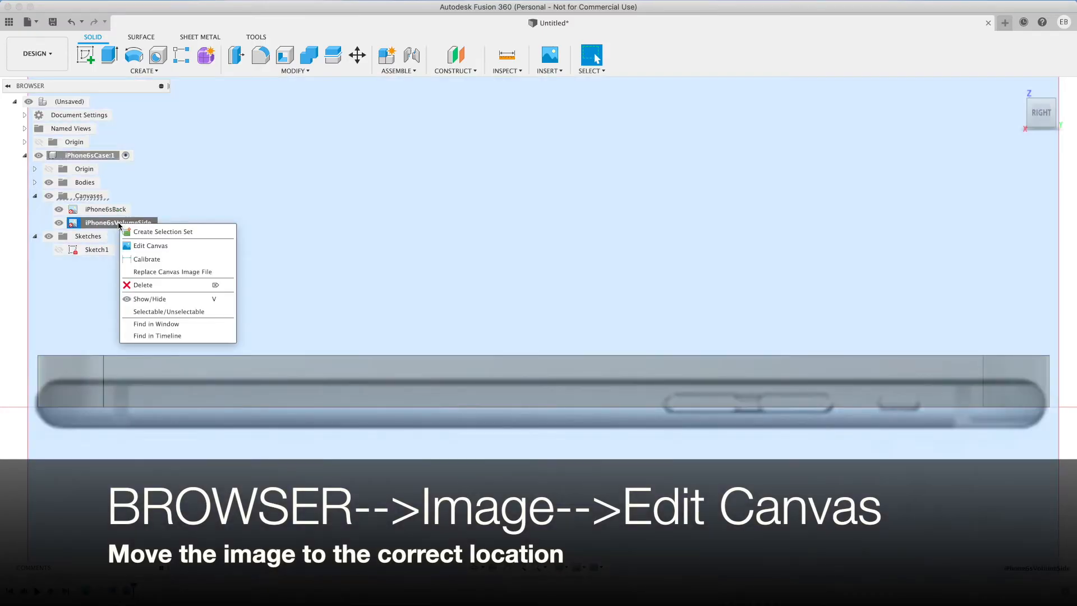
{"action": "left_click", "coordinate": [162, 245]}
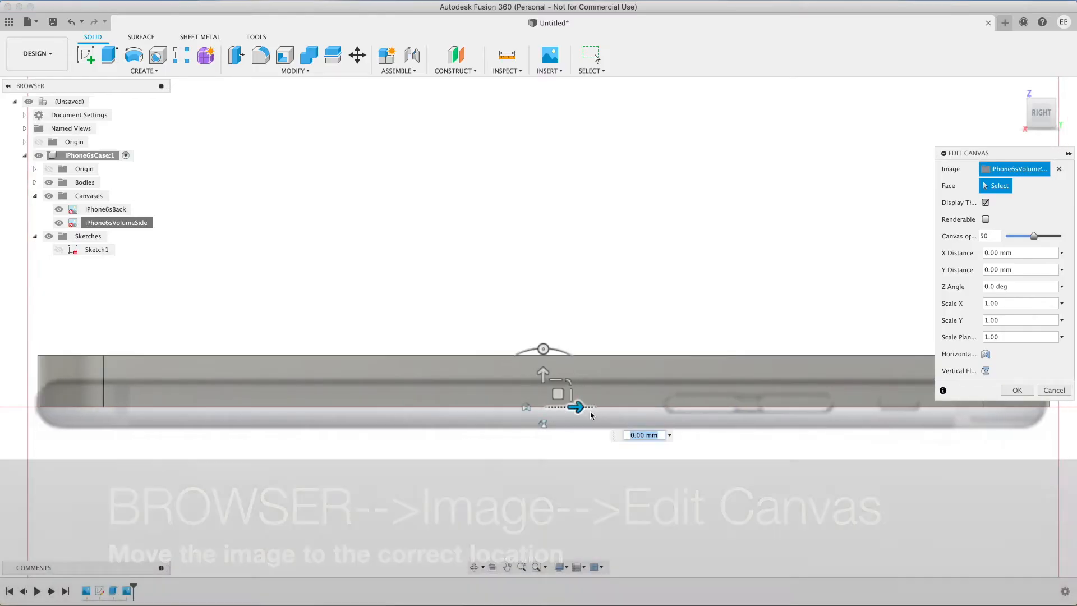
{"action": "type", "text": "3"}
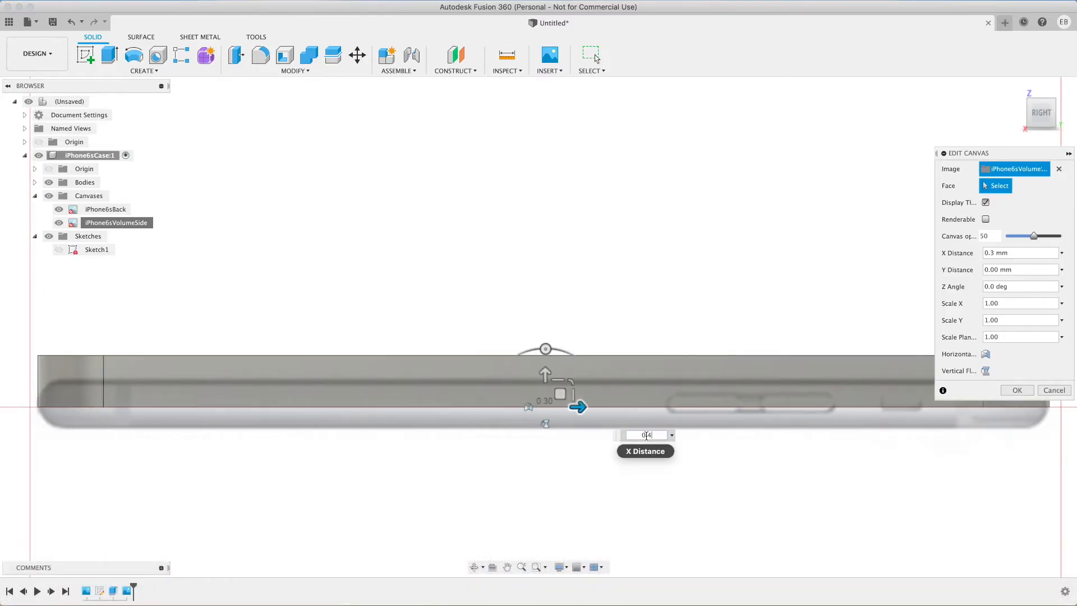
{"action": "key", "text": "Return"}
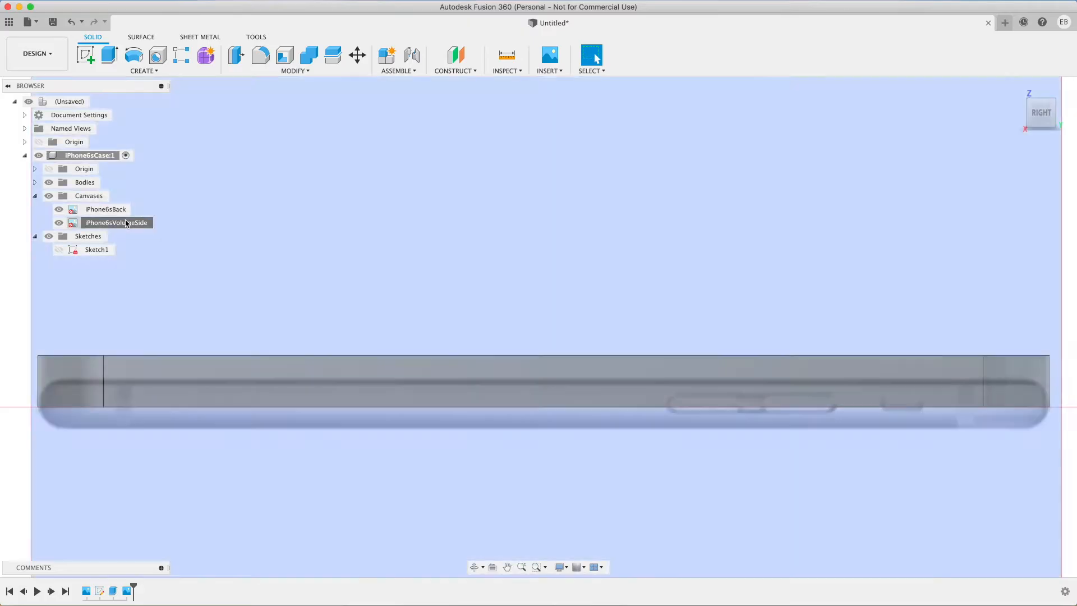
Step: Edit the iPhone6sVolumeSide canvas and shift it 3 mm in Y so the phone image sits within the body's thickness
{"action": "right_click", "coordinate": [127, 223]}
{"action": "left_click", "coordinate": [163, 243]}
{"action": "left_click_drag", "start_coordinate": [997, 156], "coordinate": [902, 83]}
{"action": "left_click_drag", "start_coordinate": [551, 383], "coordinate": [547, 353]}
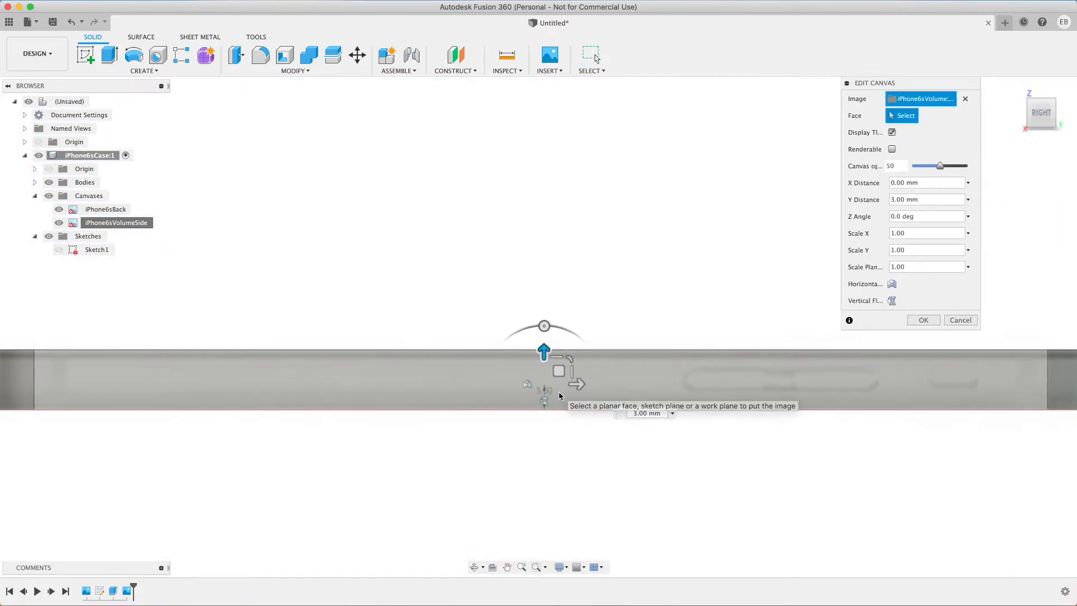
{"action": "left_click", "coordinate": [923, 319]}
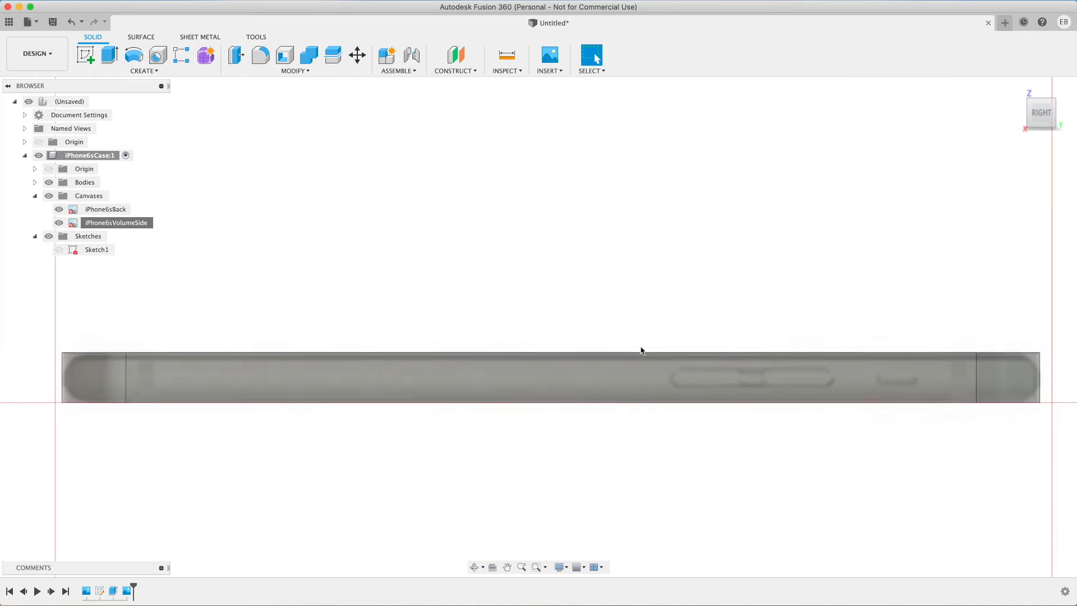
Step: Insert iPhone6sBottom.jpg from the computer as a canvas on the XZ plane
{"action": "left_click", "coordinate": [1016, 86]}
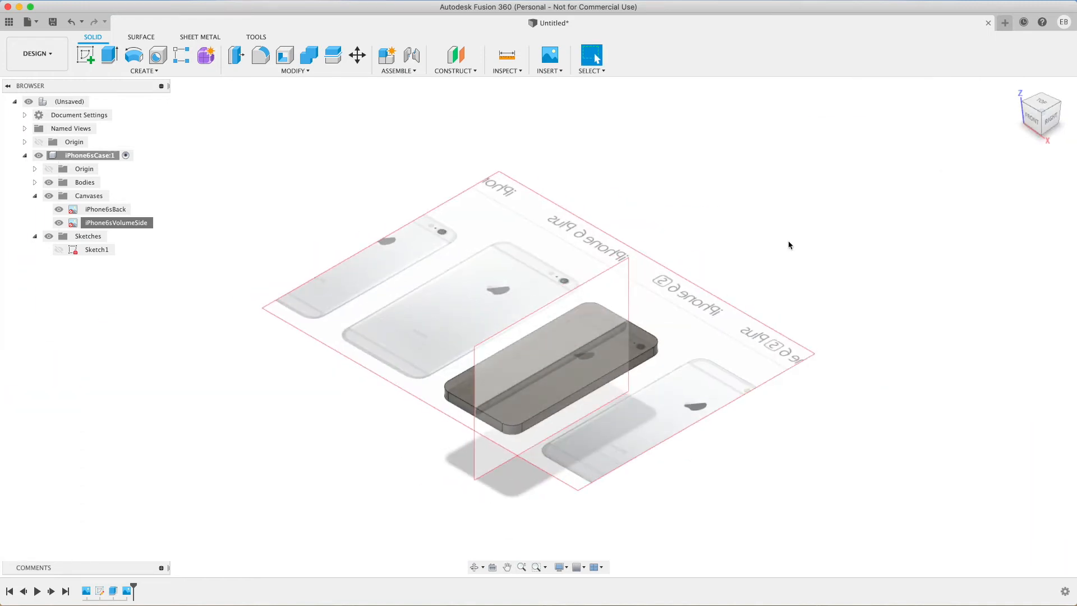
{"action": "left_click", "coordinate": [552, 71]}
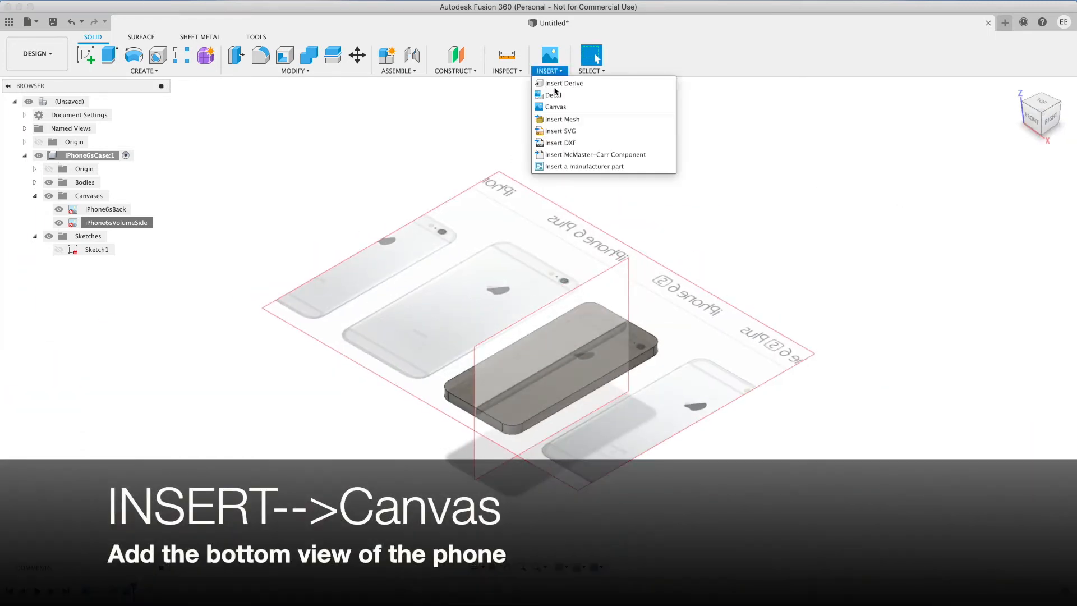
{"action": "left_click", "coordinate": [554, 107]}
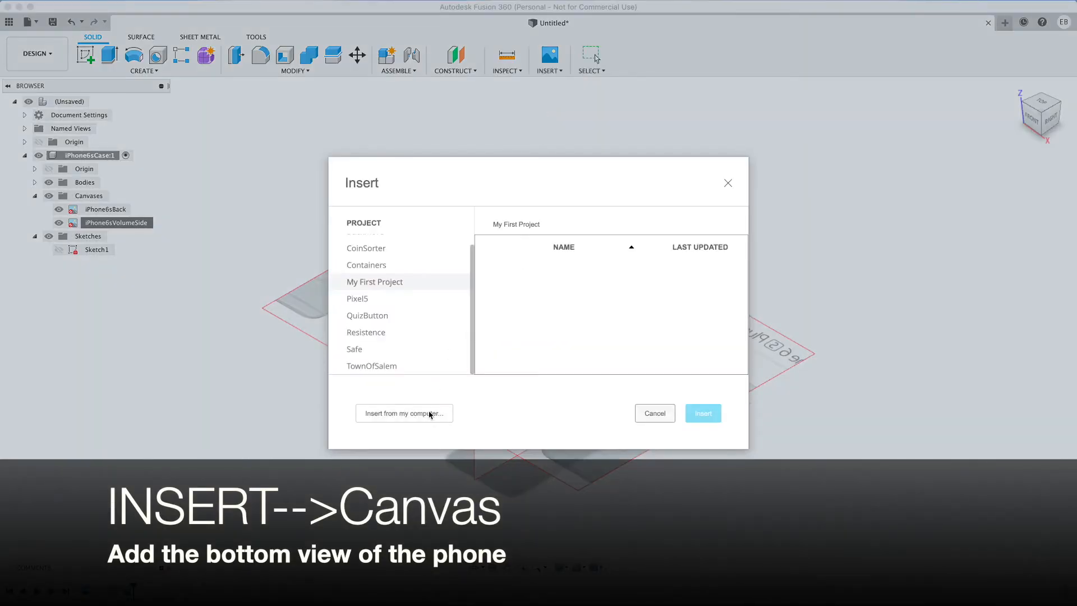
{"action": "left_click", "coordinate": [429, 413]}
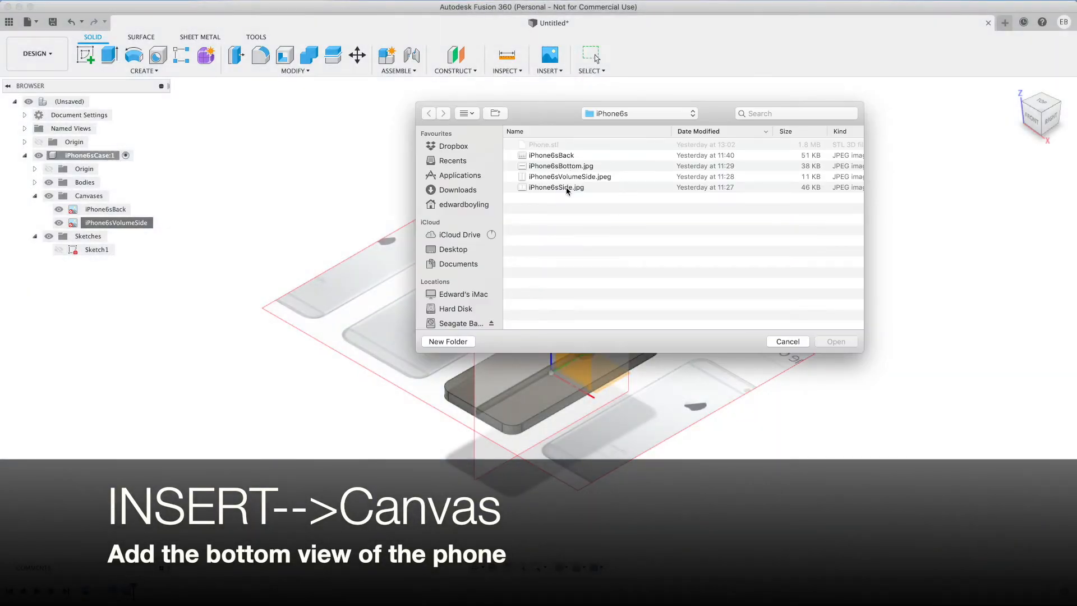
{"action": "left_click", "coordinate": [575, 167]}
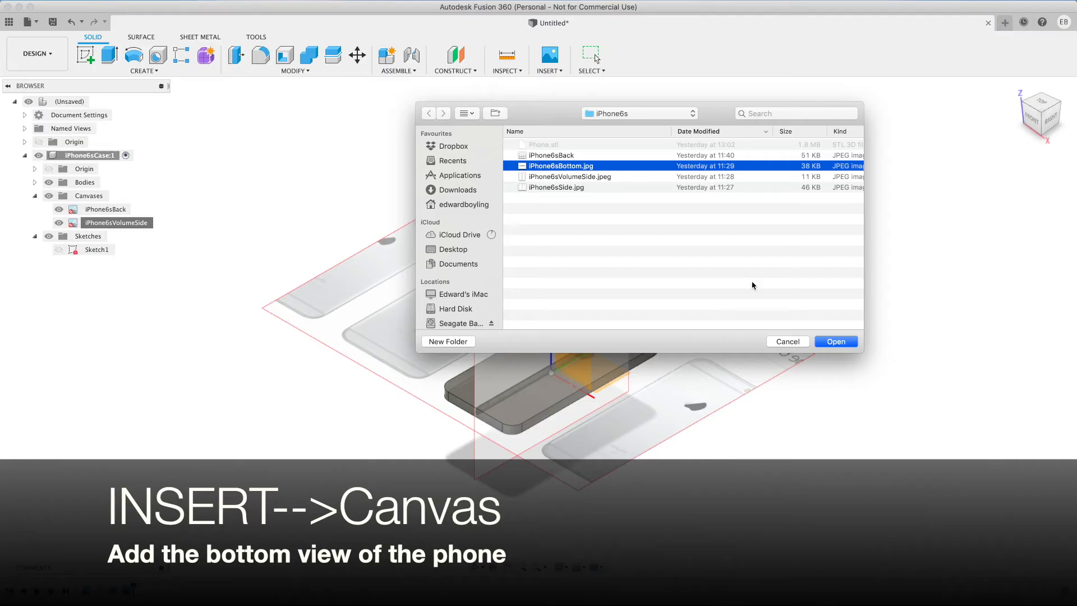
{"action": "left_click", "coordinate": [835, 341]}
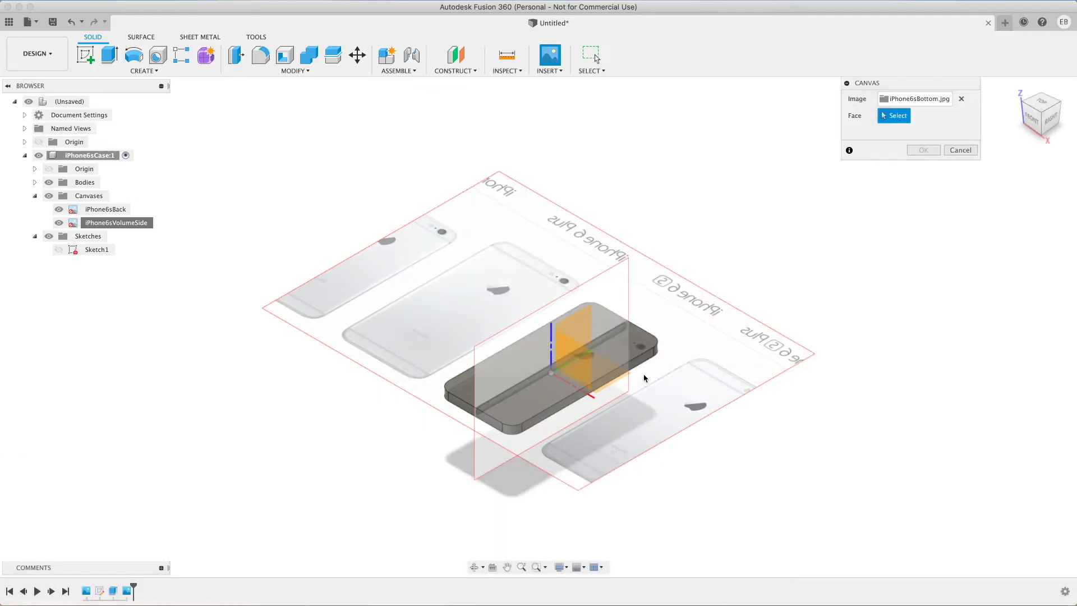
{"action": "left_click", "coordinate": [580, 373]}
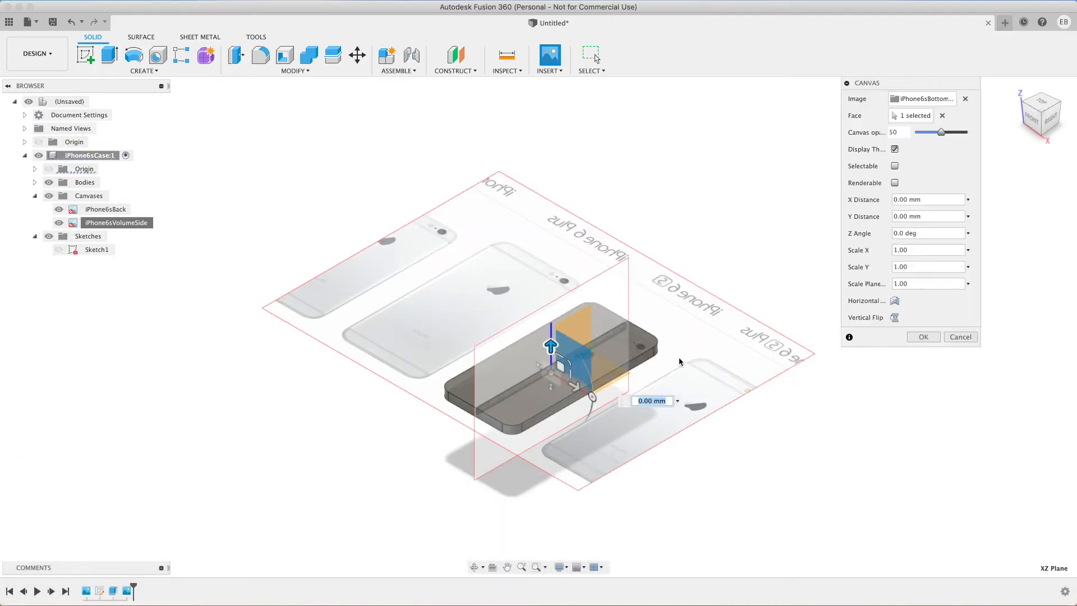
Step: From the front view, flip the bottom-view canvas vertically and horizontally, and accept it
{"action": "left_click", "coordinate": [1032, 119]}
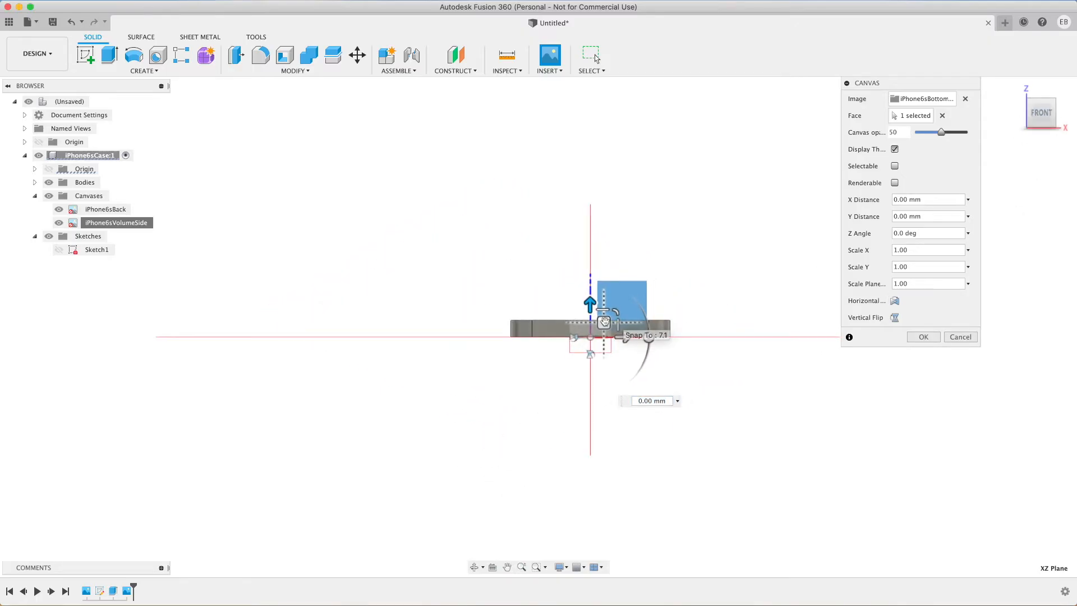
{"action": "scroll", "coordinate": [604, 321], "scroll_direction": "up", "scroll_amount": 10}
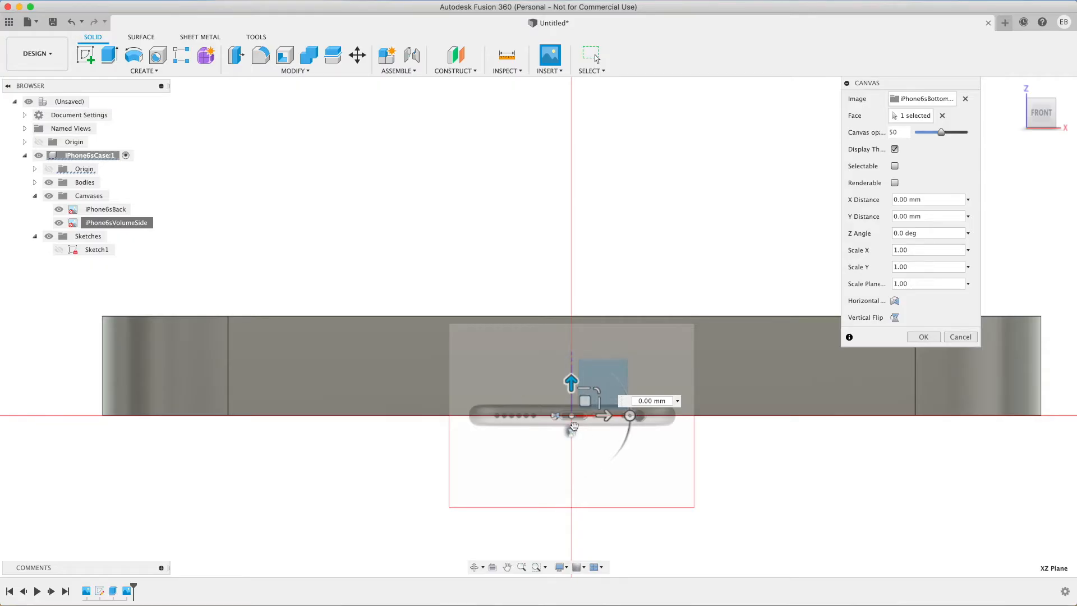
{"action": "left_click", "coordinate": [894, 318]}
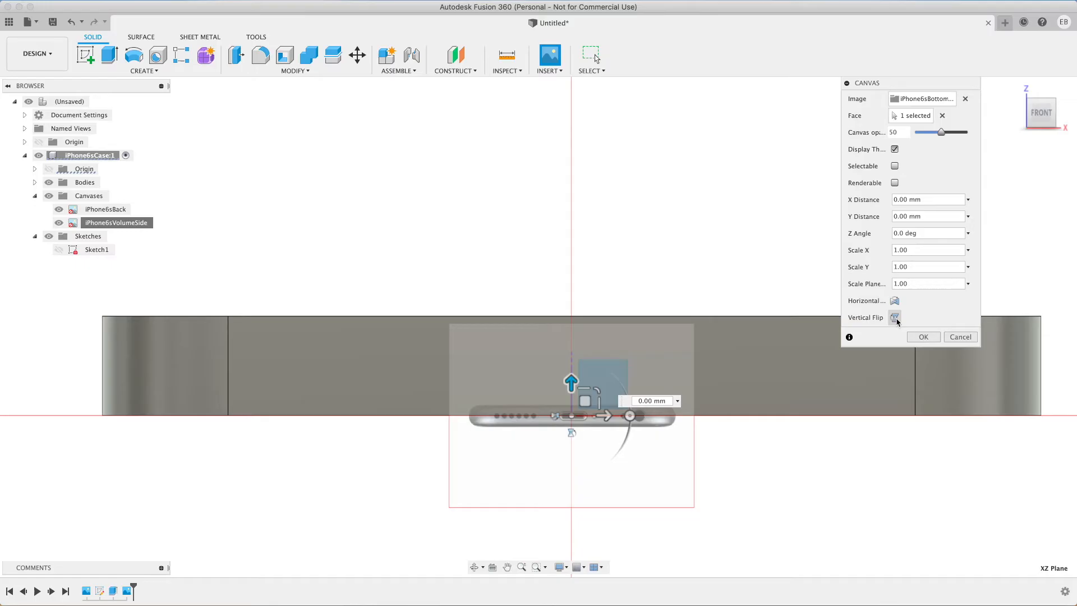
{"action": "left_click", "coordinate": [895, 303]}
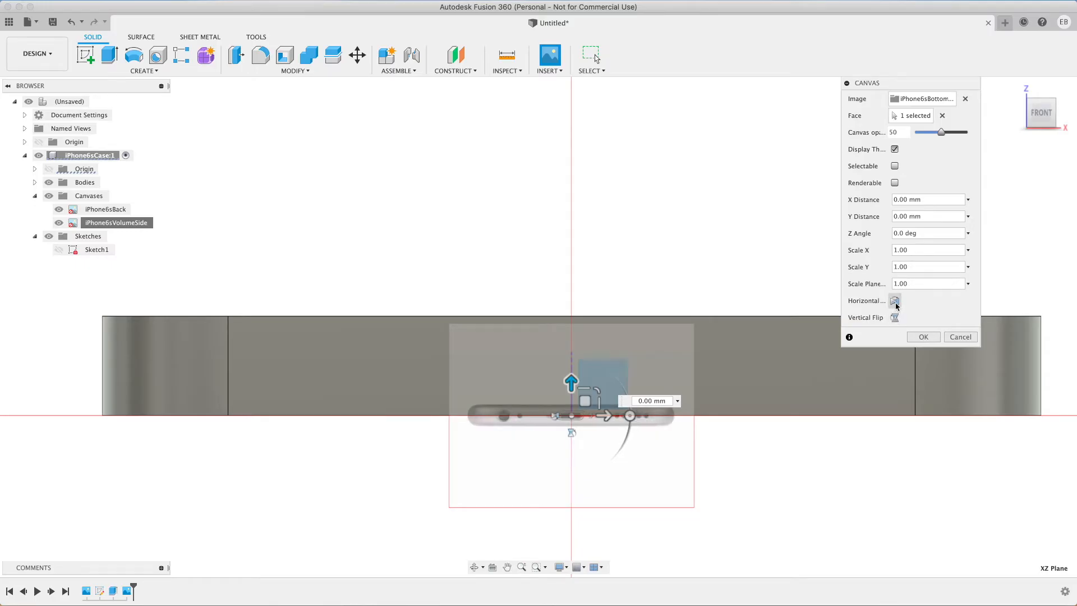
{"action": "left_click", "coordinate": [928, 338]}
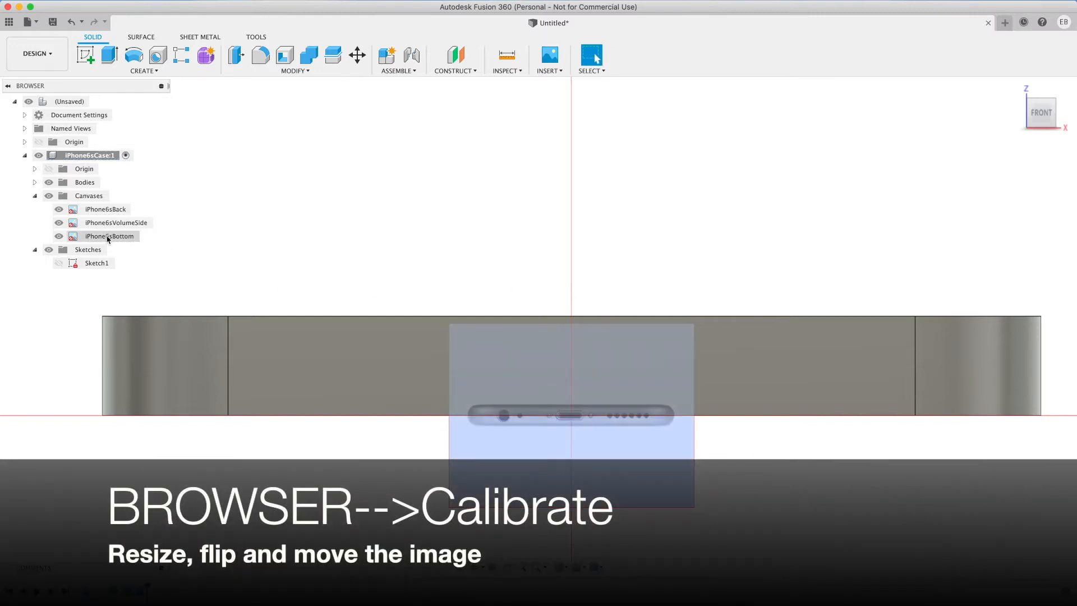
Step: Calibrate the iPhone6sBottom canvas between the two side edges of the phone, setting the distance to the Width parameter
{"action": "right_click", "coordinate": [108, 239]}
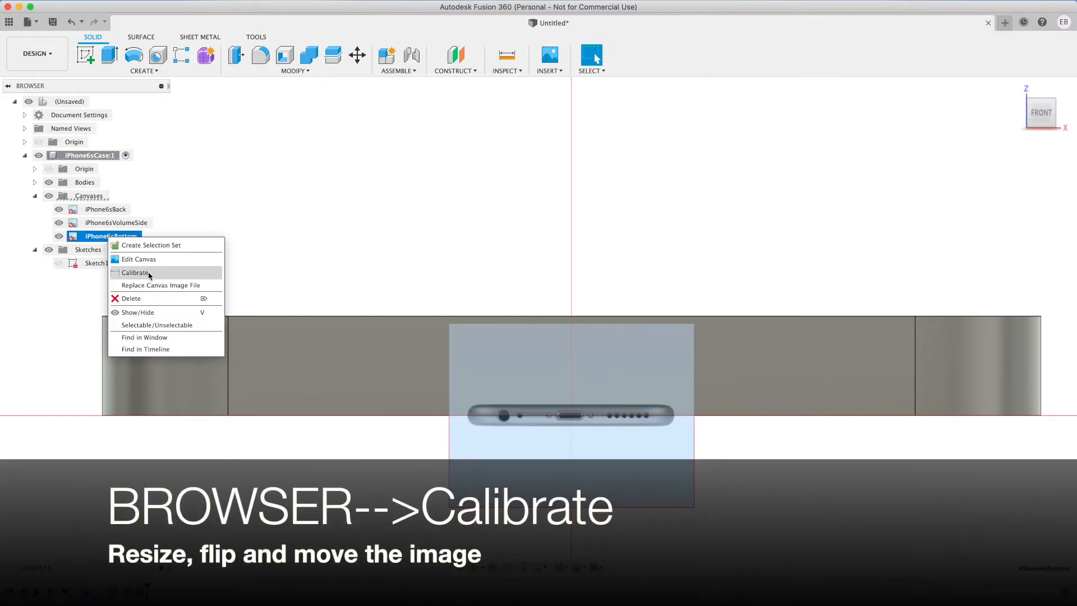
{"action": "left_click", "coordinate": [166, 273]}
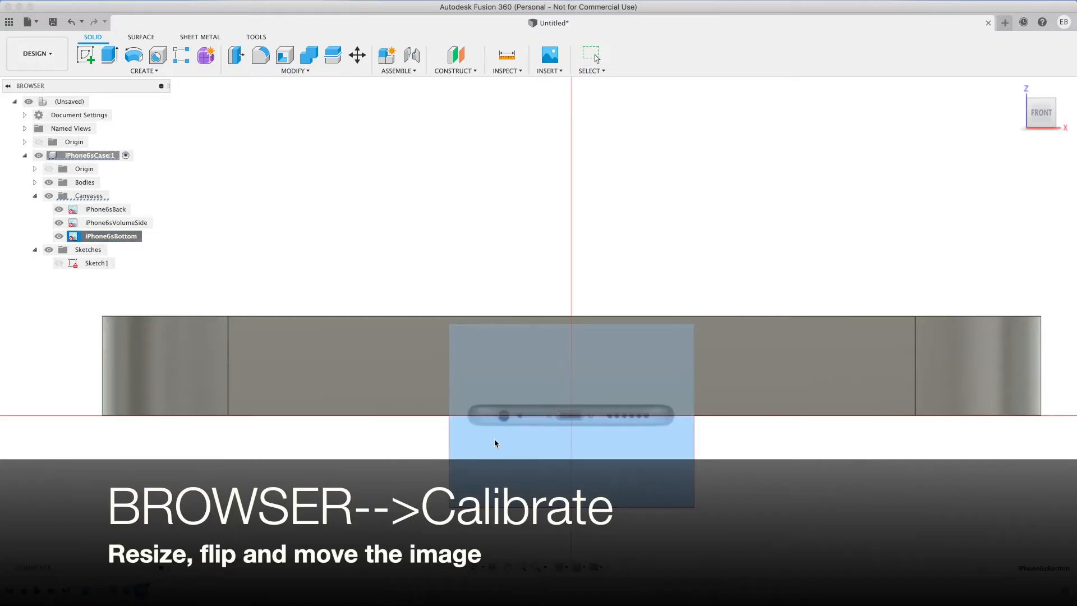
{"action": "scroll", "coordinate": [470, 424], "scroll_direction": "up", "scroll_amount": 10}
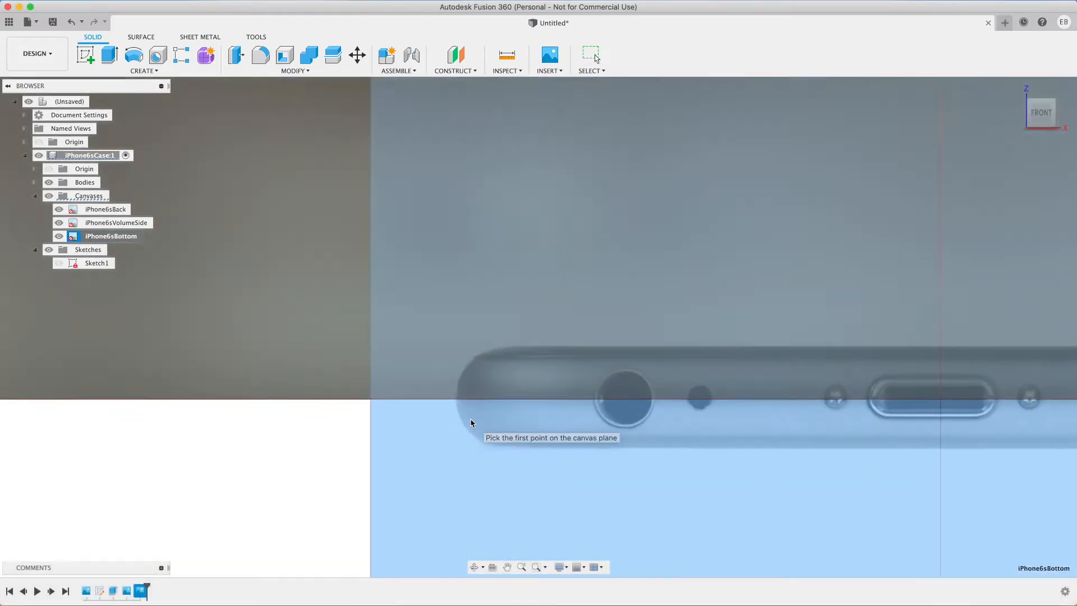
{"action": "left_click", "coordinate": [455, 397]}
{"action": "scroll", "coordinate": [540, 421], "scroll_direction": "down", "scroll_amount": 8}
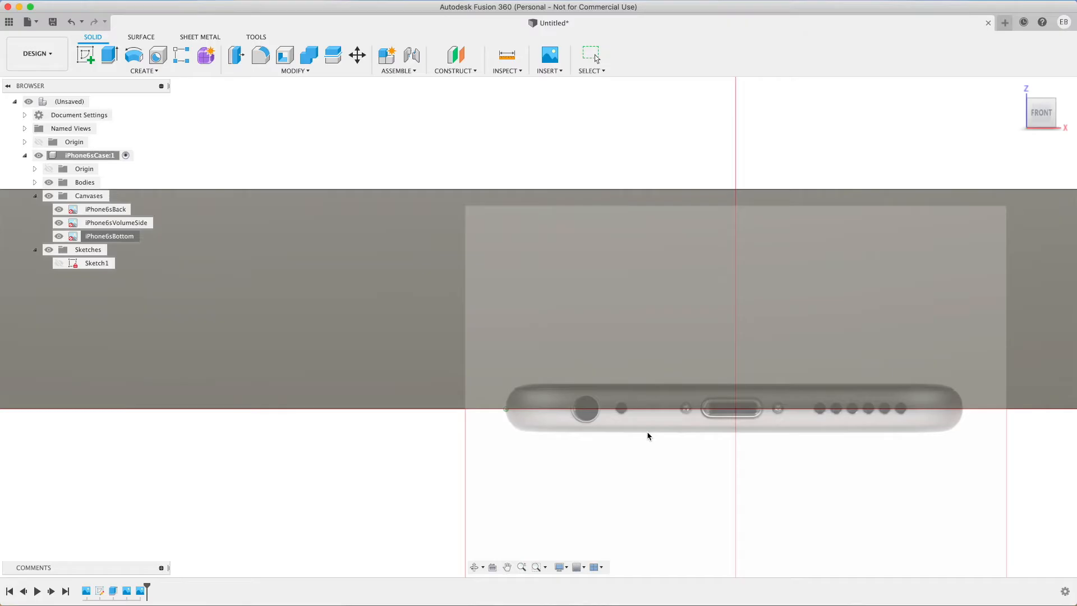
{"action": "scroll", "coordinate": [939, 418], "scroll_direction": "up", "scroll_amount": 8}
{"action": "left_click", "coordinate": [933, 403]}
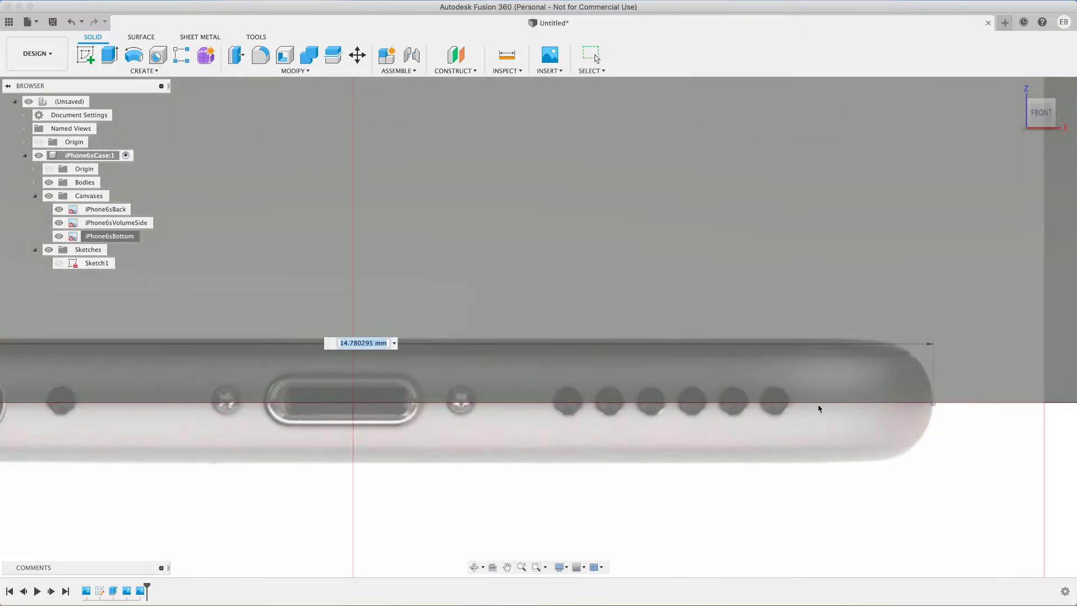
{"action": "type", "text": "Width"}
{"action": "key", "text": "Return"}
{"action": "key", "text": "Return"}
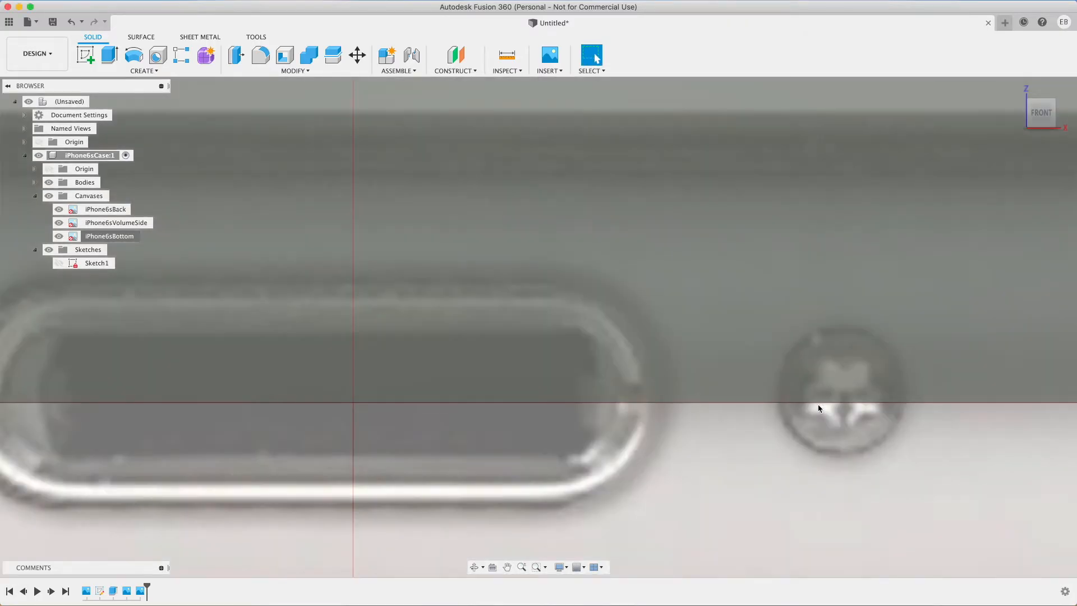
Step: Edit the iPhone6sBottom canvas and raise it into the body with an X Distance of 3.50 mm
{"action": "scroll", "coordinate": [557, 361], "scroll_direction": "down", "scroll_amount": 5}
{"action": "scroll", "coordinate": [558, 365], "scroll_direction": "down", "scroll_amount": 5}
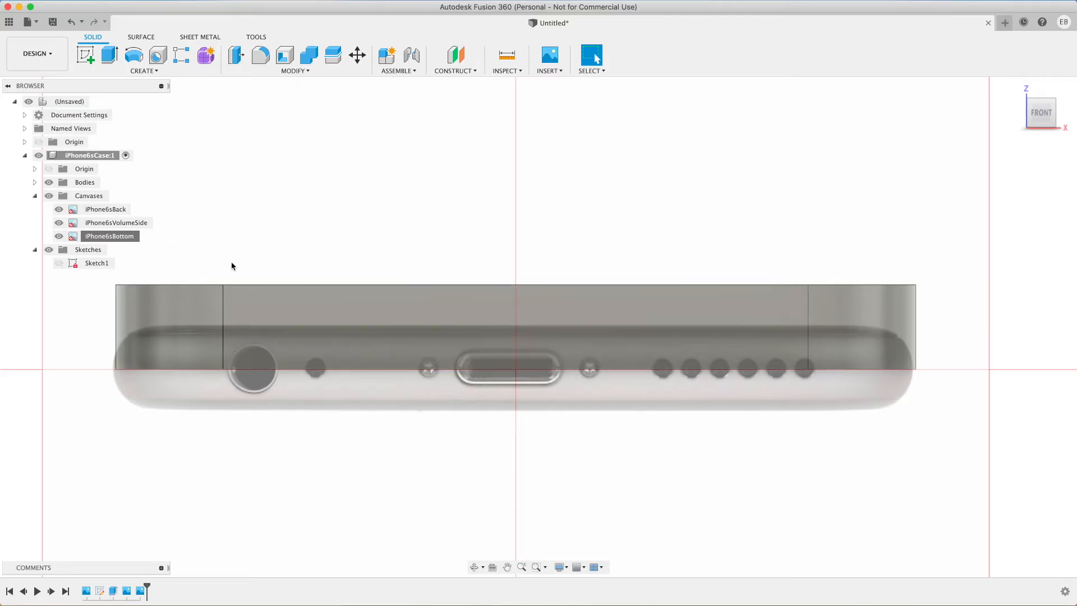
{"action": "right_click", "coordinate": [121, 238]}
{"action": "left_click", "coordinate": [153, 260]}
{"action": "left_click_drag", "start_coordinate": [516, 338], "coordinate": [516, 296]}
{"action": "left_click", "coordinate": [615, 364]}
{"action": "key", "text": "BackSpace"}
{"action": "type", "text": "50"}
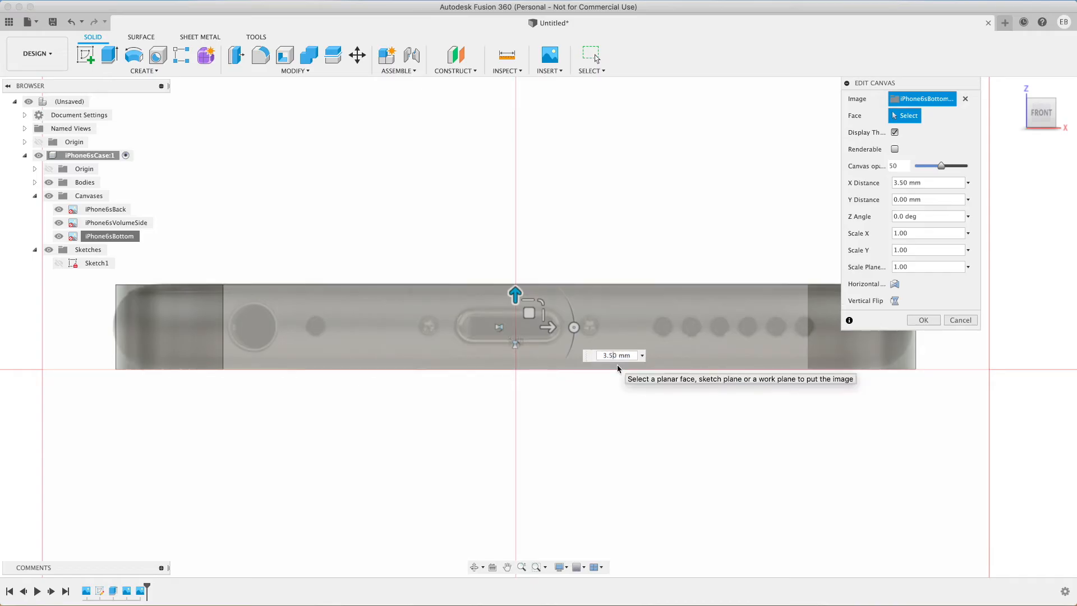
Step: Shift the bottom-view canvas 0.2 mm sideways to line its ends up with the body, and accept the edit
{"action": "left_click", "coordinate": [547, 327]}
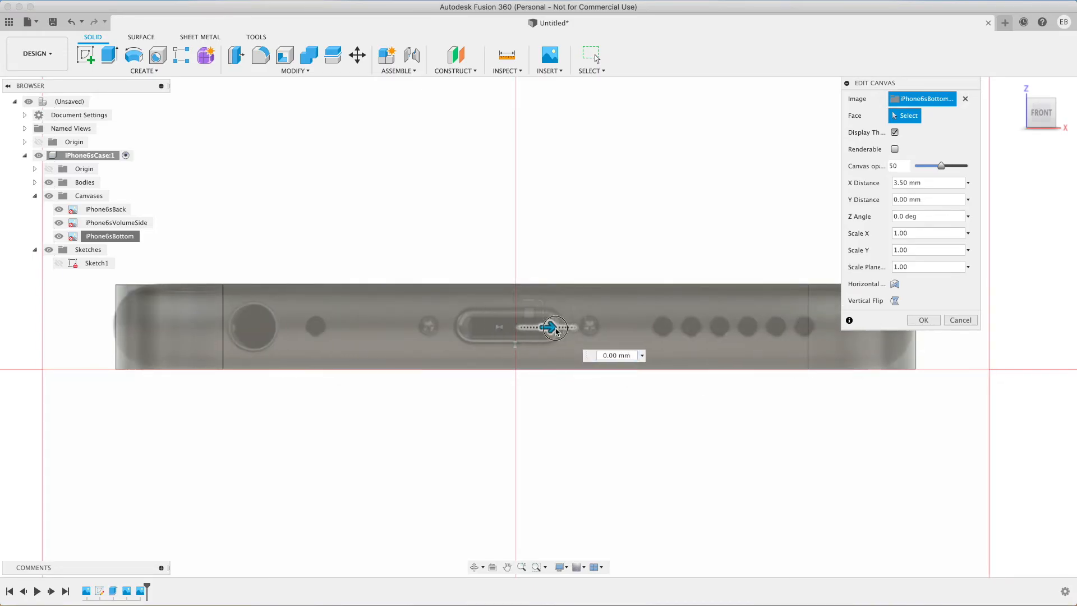
{"action": "type", "text": "0.2"}
{"action": "left_click_drag", "start_coordinate": [921, 87], "coordinate": [978, 93]}
{"action": "left_click", "coordinate": [980, 326]}
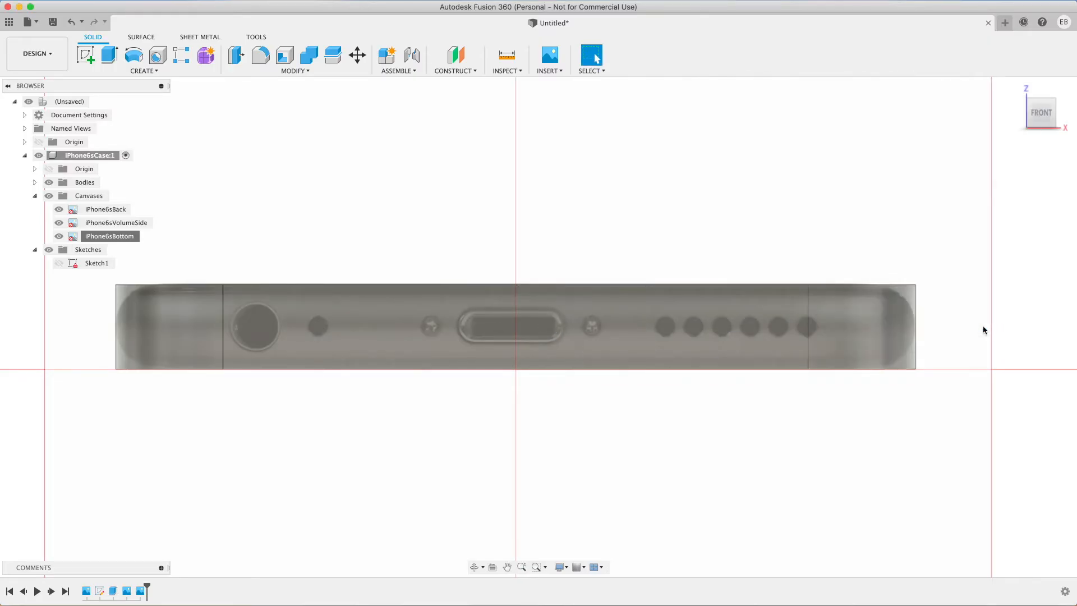
{"action": "left_click", "coordinate": [1015, 87]}
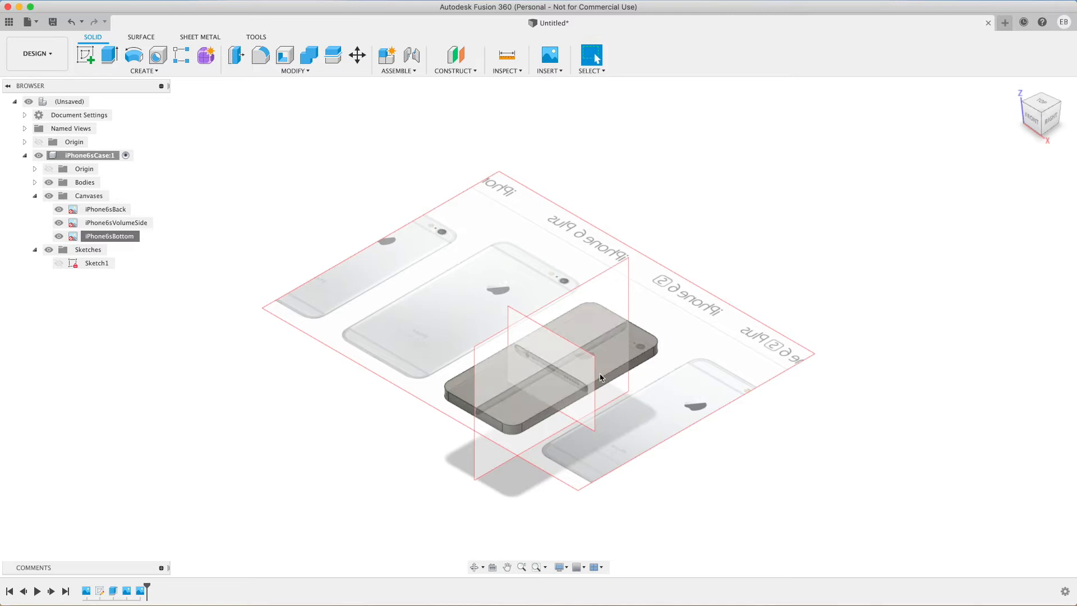
{"action": "left_click", "coordinate": [1034, 120]}
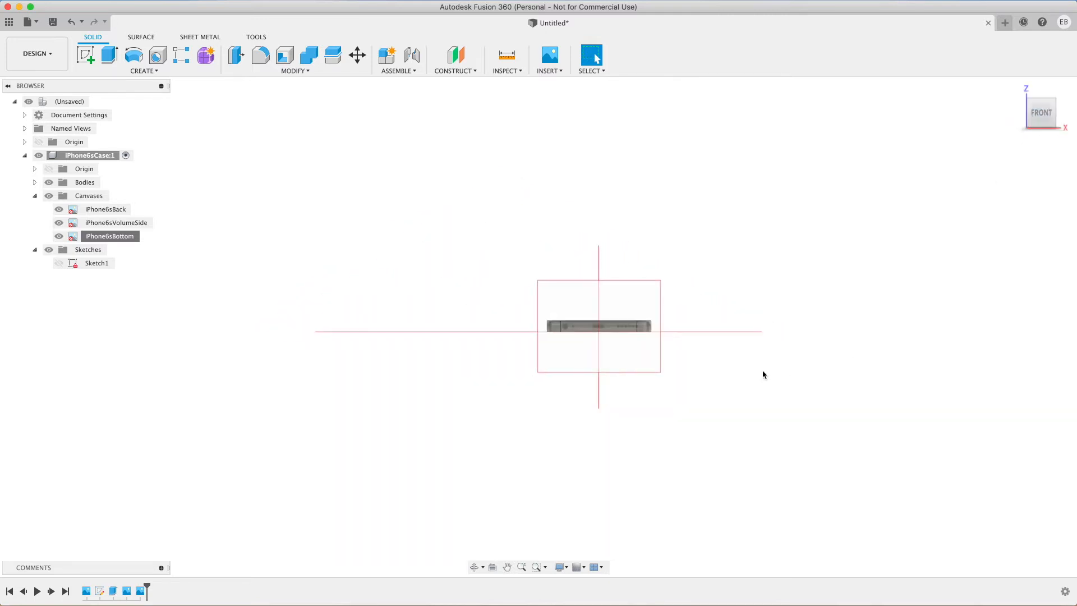
{"action": "scroll", "coordinate": [650, 334], "scroll_direction": "up", "scroll_amount": 5}
{"action": "scroll", "coordinate": [650, 334], "scroll_direction": "up", "scroll_amount": 3}
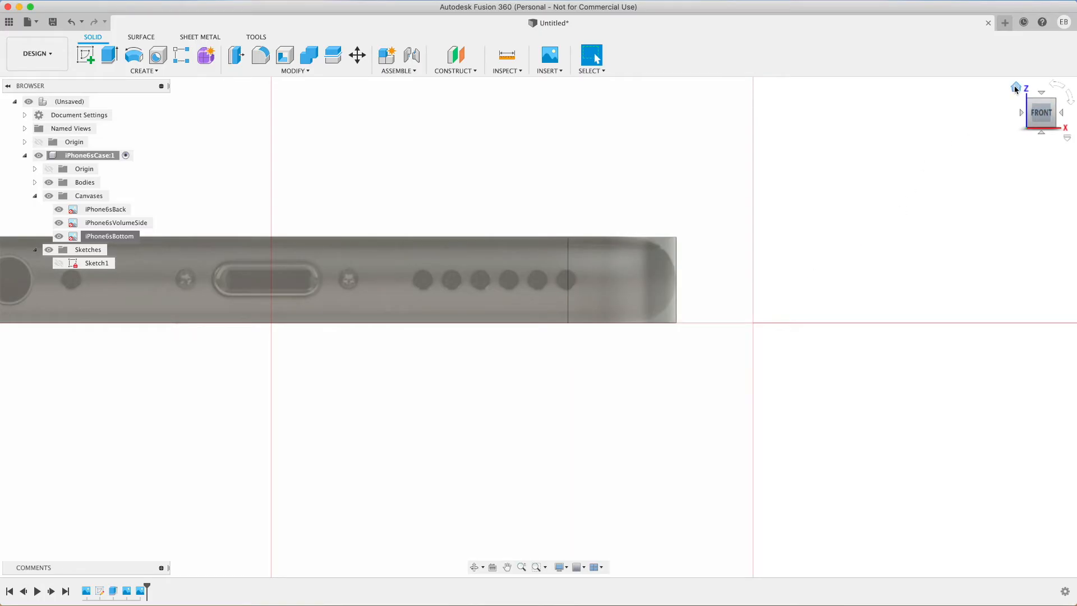
Step: Fillet the edge loop around the upper face of the phone body with a radius of Depth/2
{"action": "left_click", "coordinate": [1015, 89]}
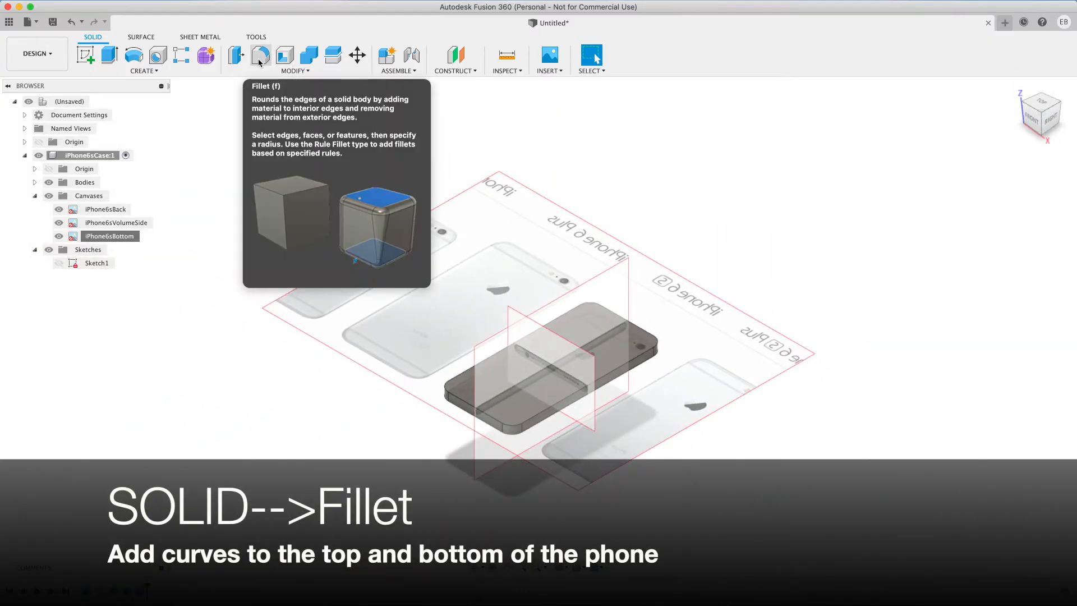
{"action": "left_click", "coordinate": [259, 60]}
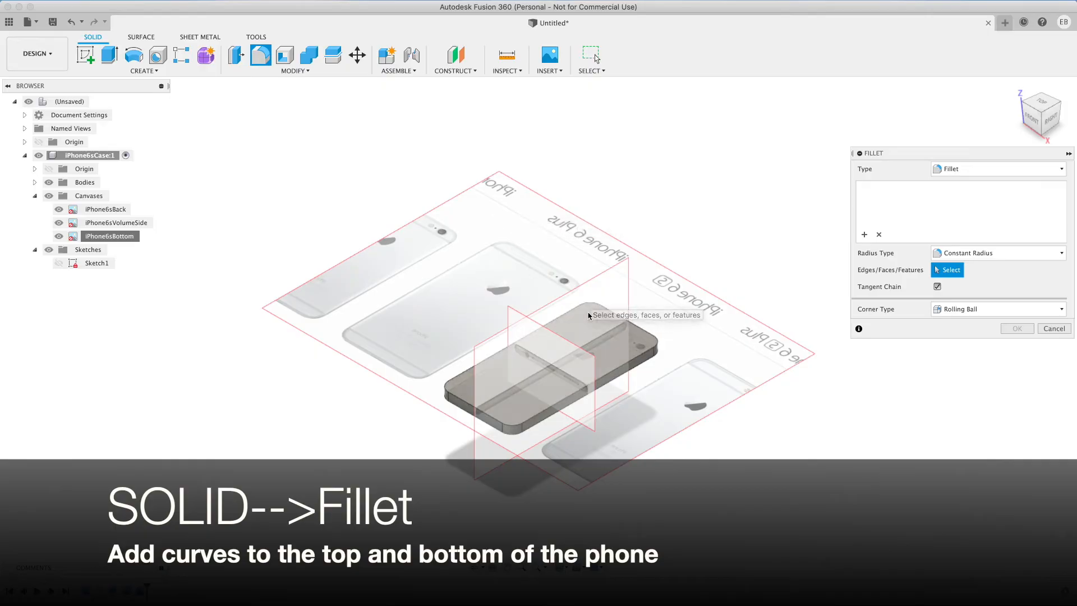
{"action": "left_click", "coordinate": [621, 365]}
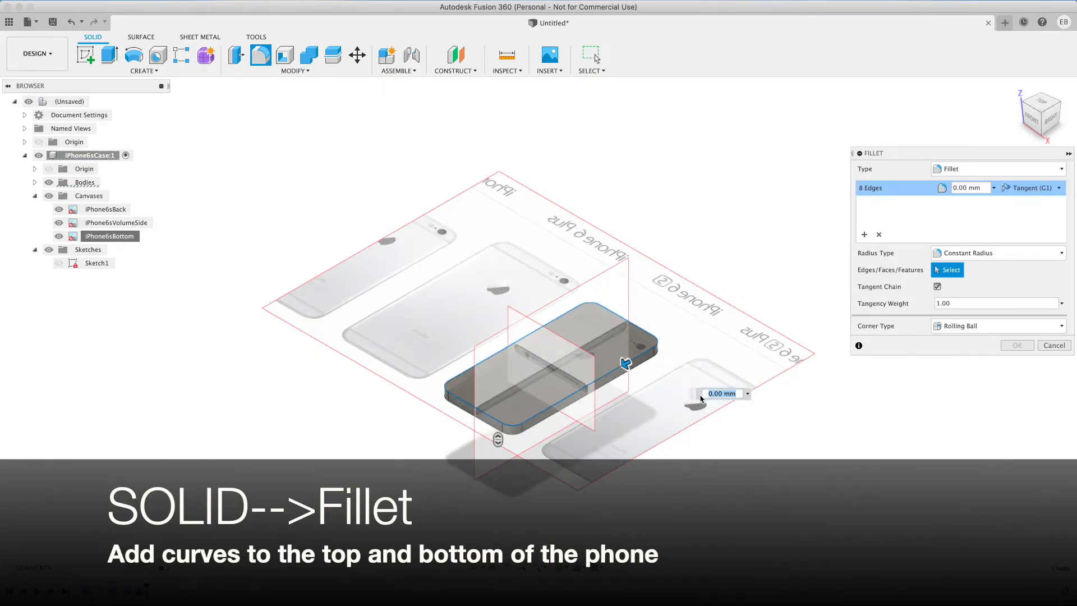
{"action": "type", "text": "D"}
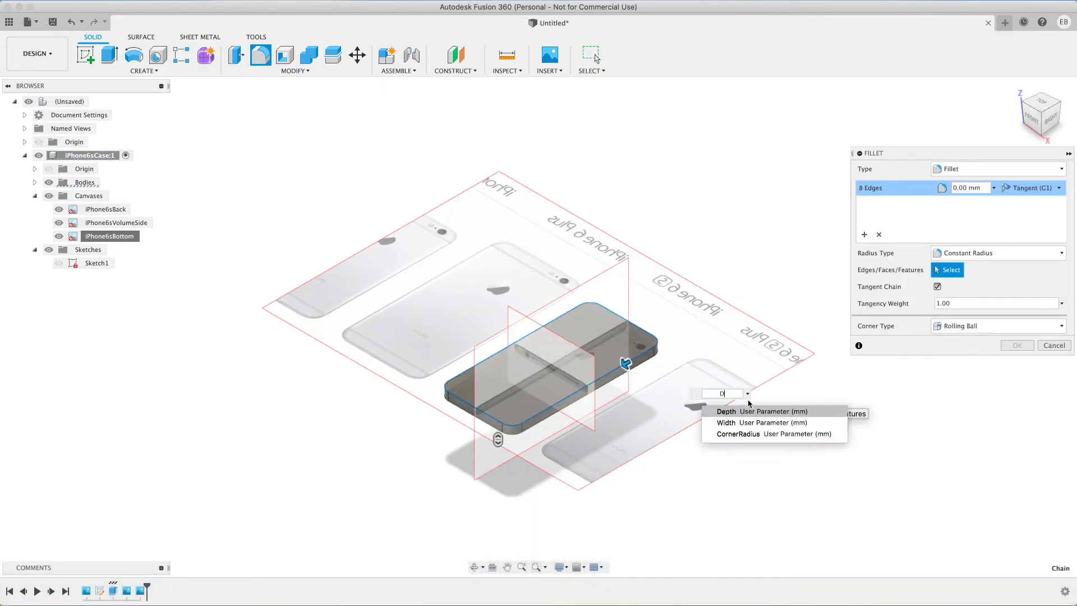
{"action": "type", "text": "epth"}
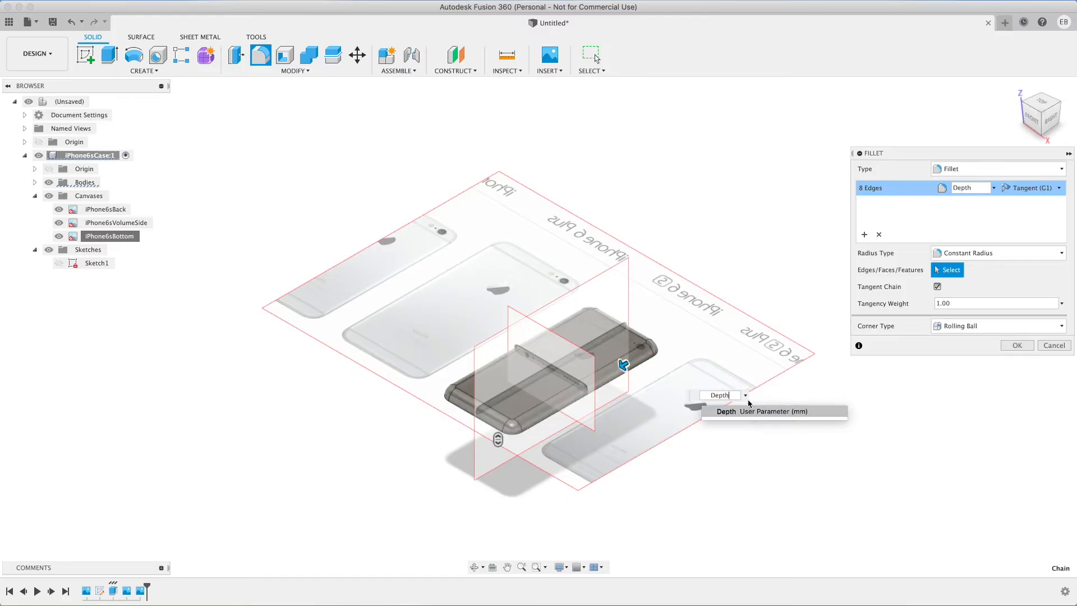
{"action": "type", "text": "/2"}
{"action": "key", "text": "Return"}
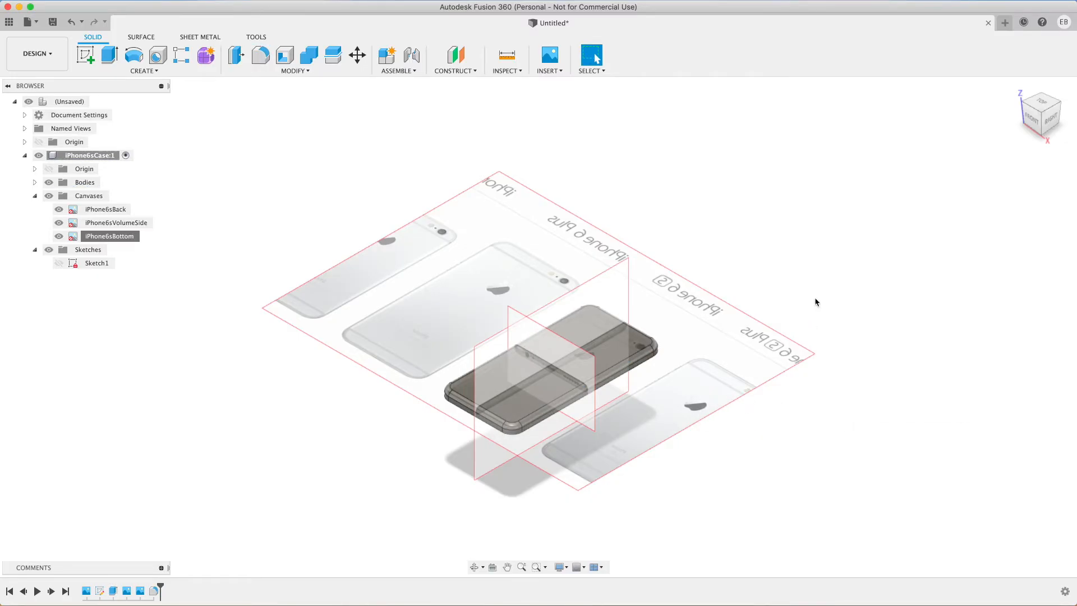
Step: Fillet the edge loop around the underside face of the phone body with a radius of Depth/2
{"action": "left_click", "coordinate": [1053, 128]}
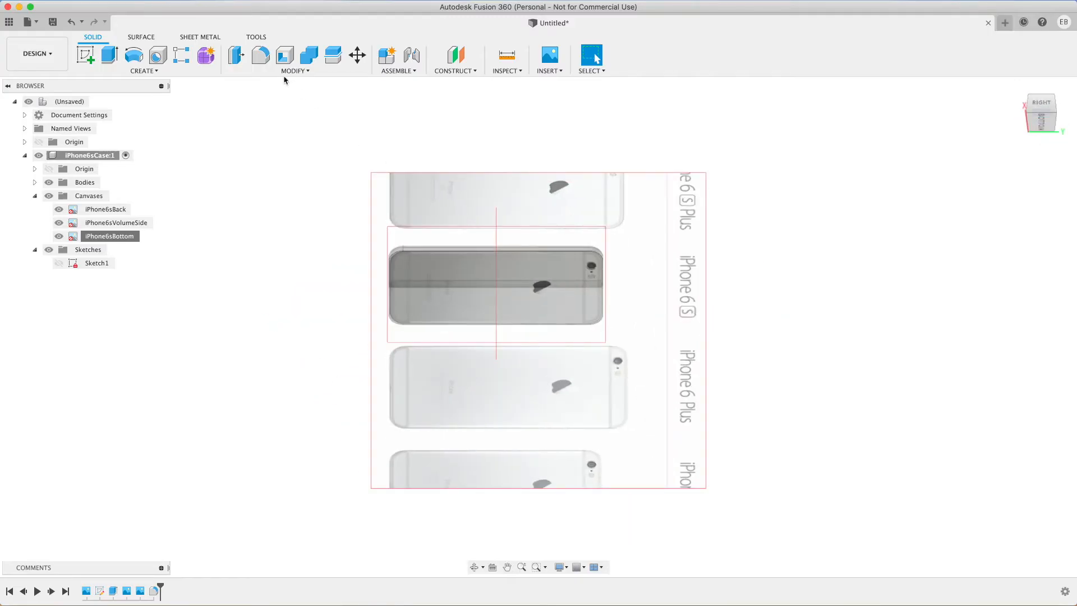
{"action": "left_click", "coordinate": [261, 59]}
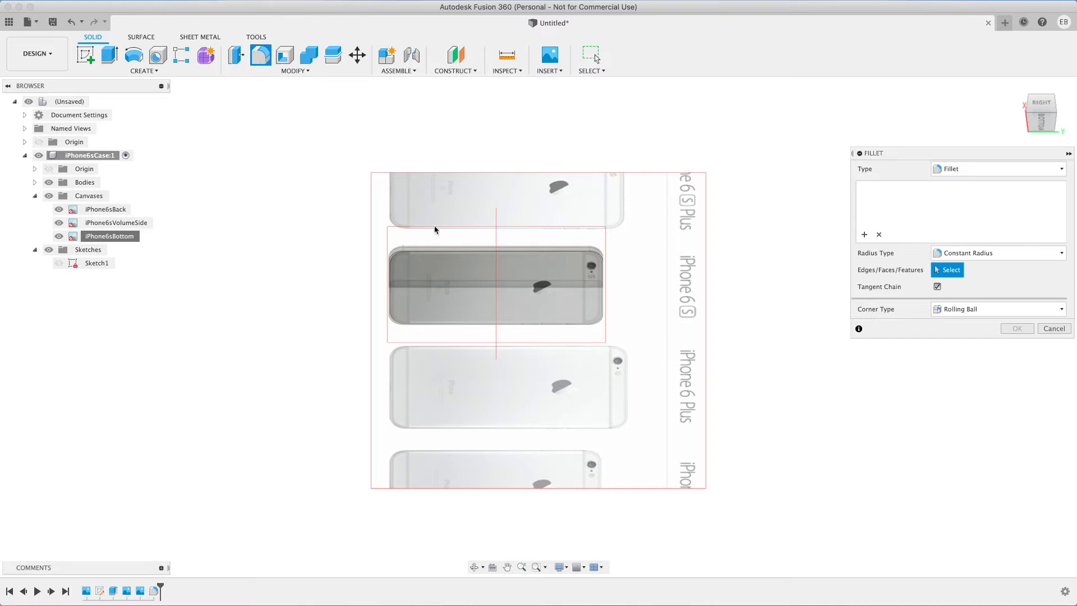
{"action": "left_click", "coordinate": [457, 248]}
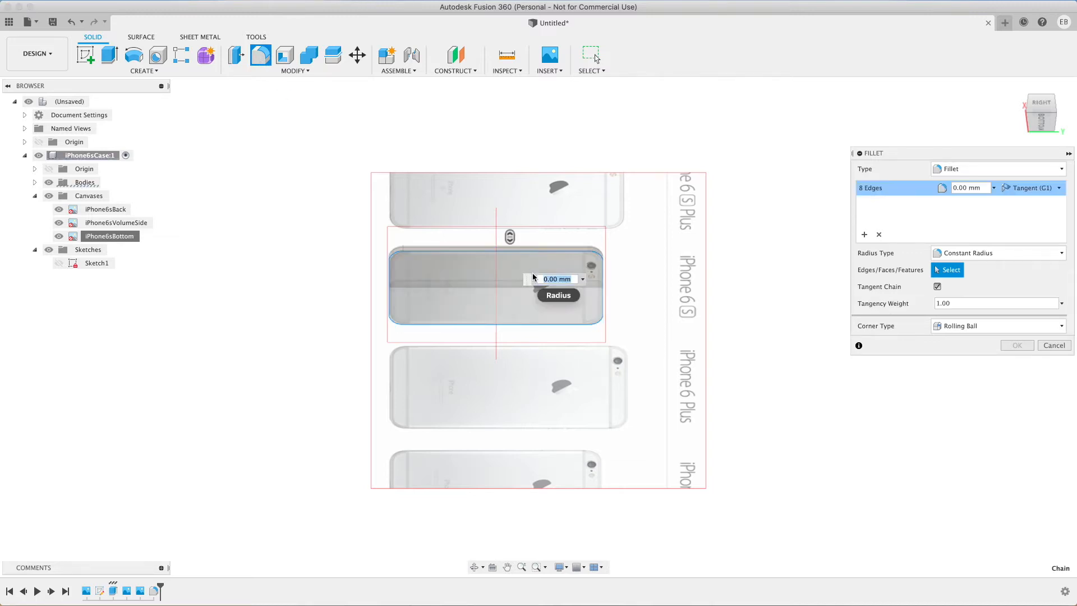
{"action": "type", "text": "Depth/2"}
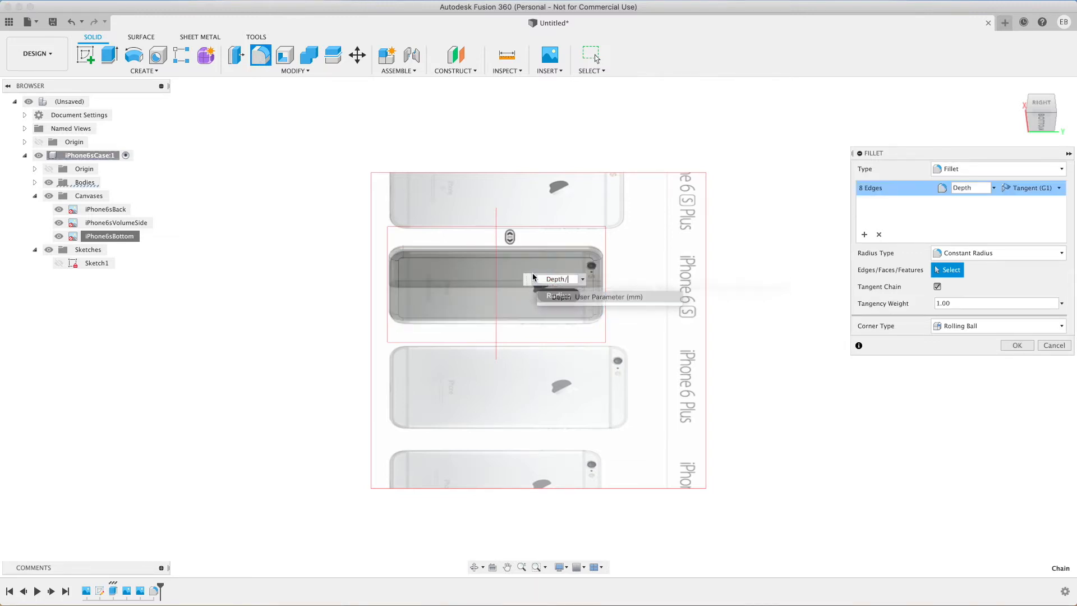
{"action": "key", "text": "Return"}
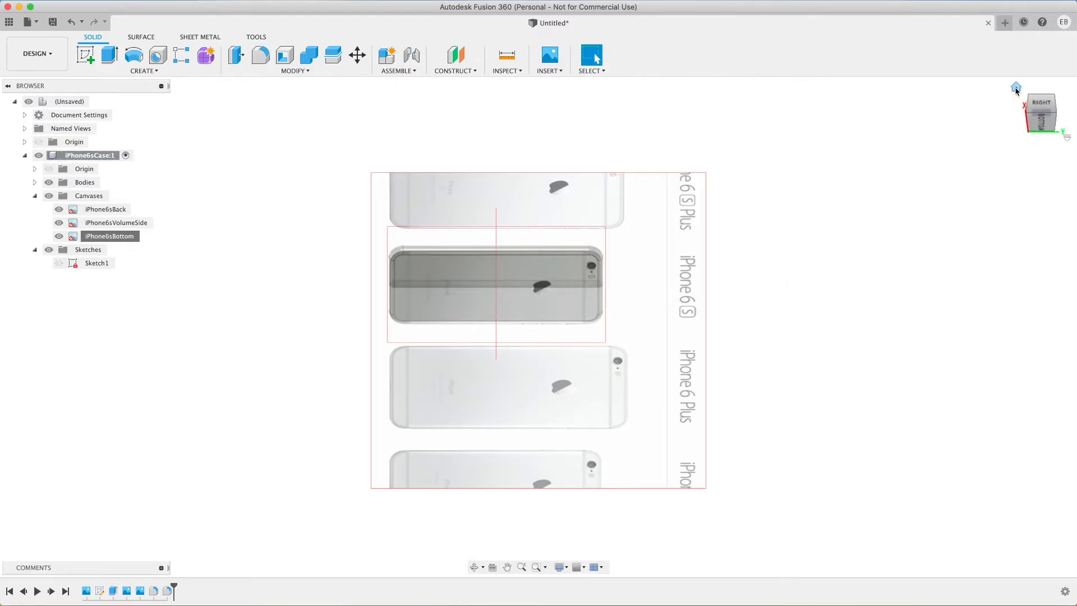
Step: Hide all the reference canvases so that only the rounded phone body is displayed
{"action": "left_click", "coordinate": [1015, 86]}
{"action": "scroll", "coordinate": [490, 437], "scroll_direction": "up", "scroll_amount": 5}
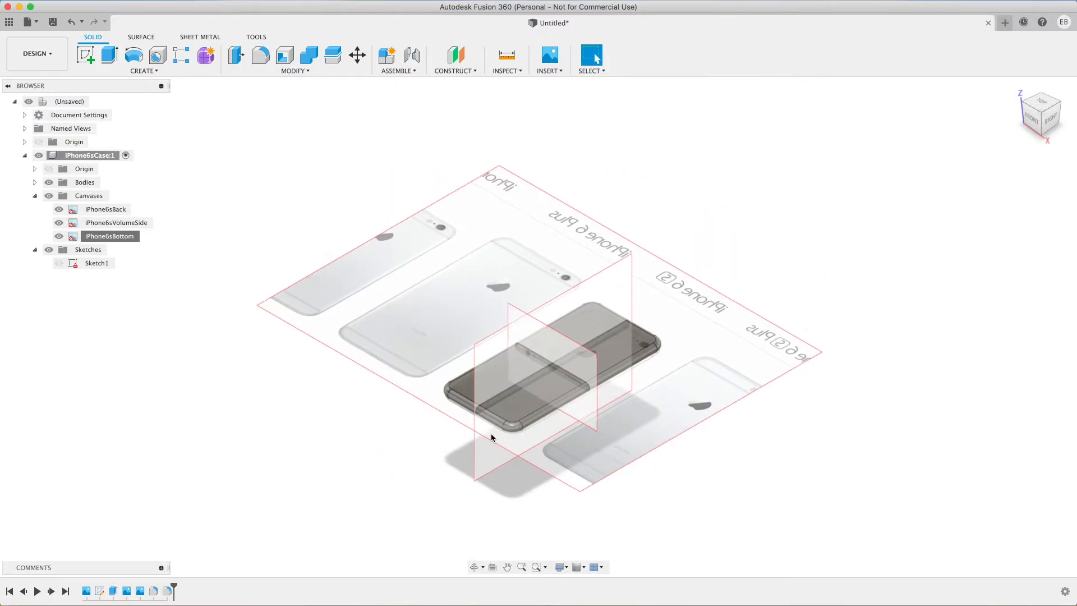
{"action": "scroll", "coordinate": [491, 437], "scroll_direction": "up", "scroll_amount": 2}
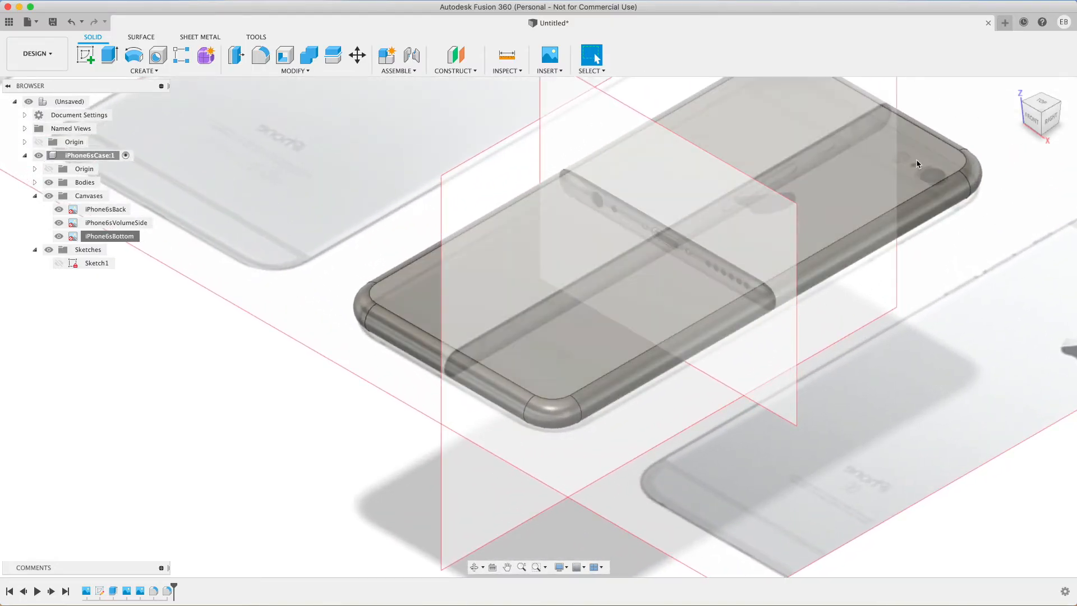
{"action": "left_click", "coordinate": [48, 196]}
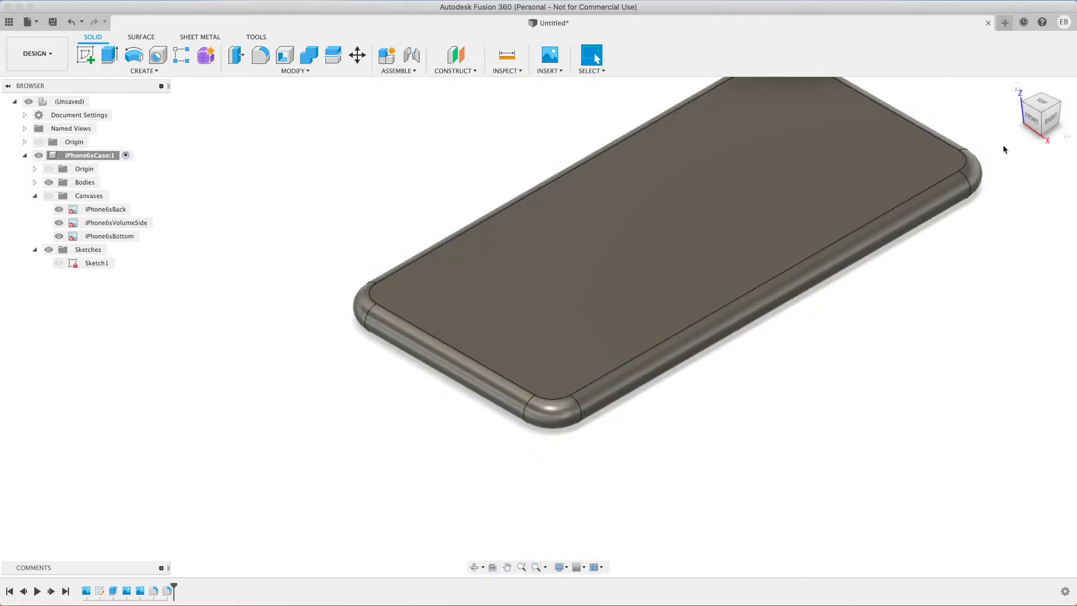
{"action": "left_click", "coordinate": [1016, 88]}
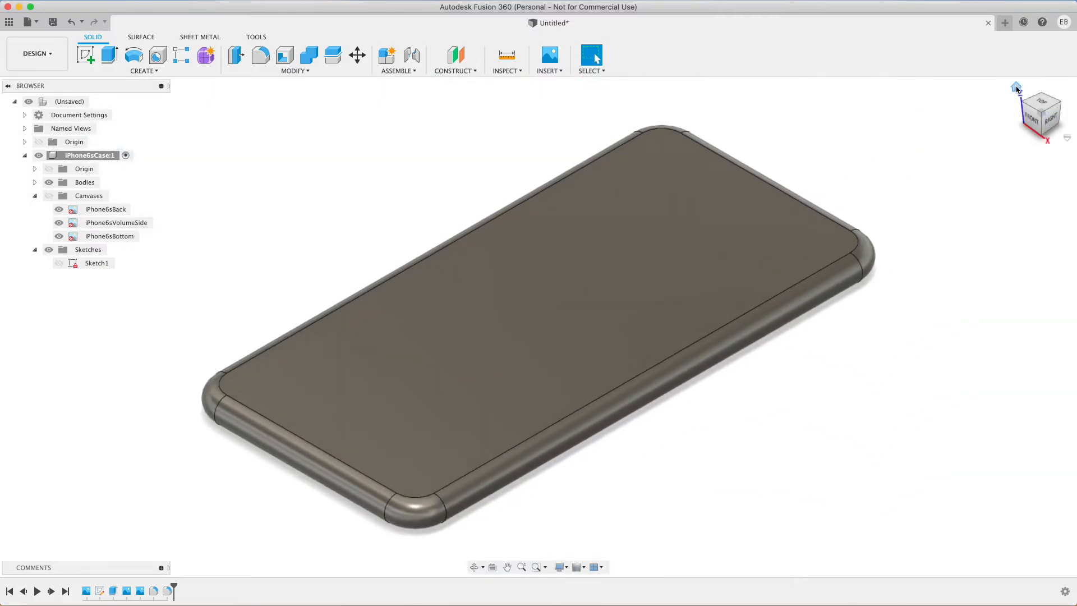
Step: Rename Sketch1 as Body
{"action": "left_click", "coordinate": [100, 263]}
{"action": "left_click", "coordinate": [102, 263]}
{"action": "type", "text": "Bo"}
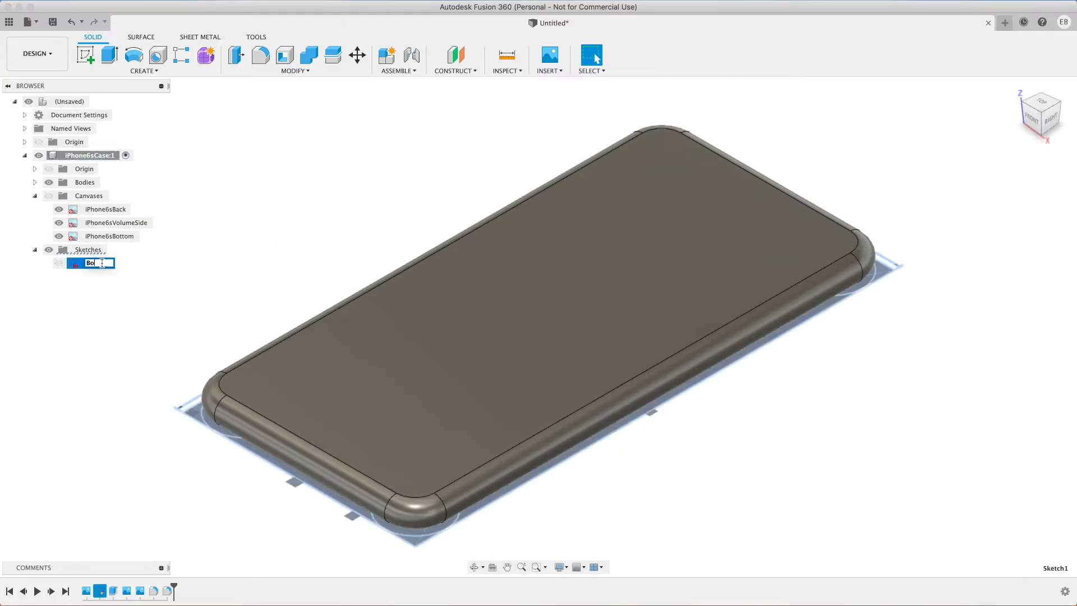
{"action": "type", "text": "dy"}
{"action": "key", "text": "Return"}
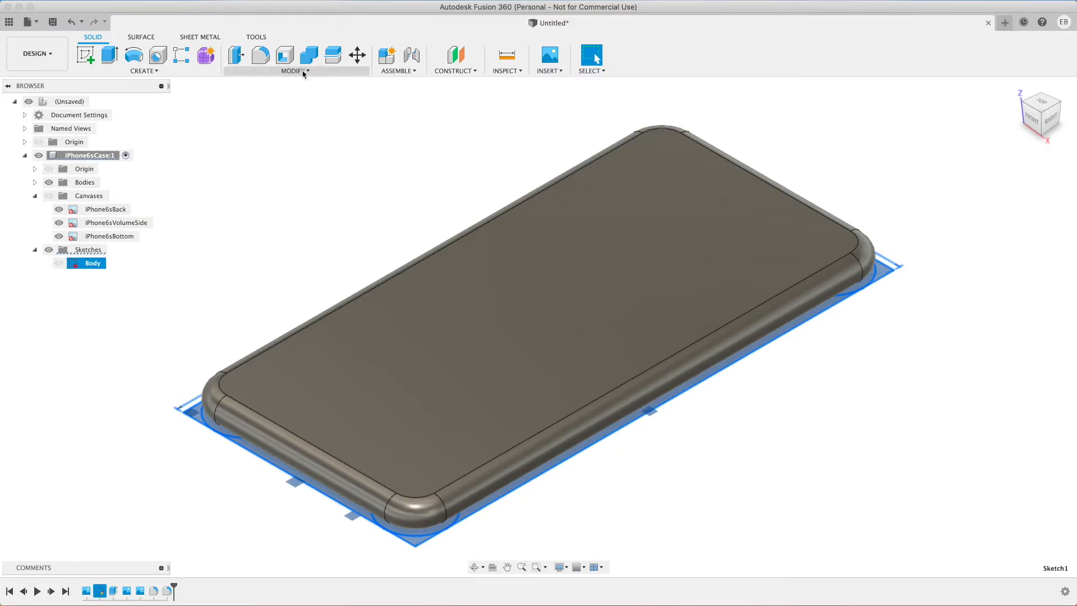
Step: Add a user parameter named CaseThickness in mm with the expression 1.5, and accept the parameter list
{"action": "left_click", "coordinate": [307, 71]}
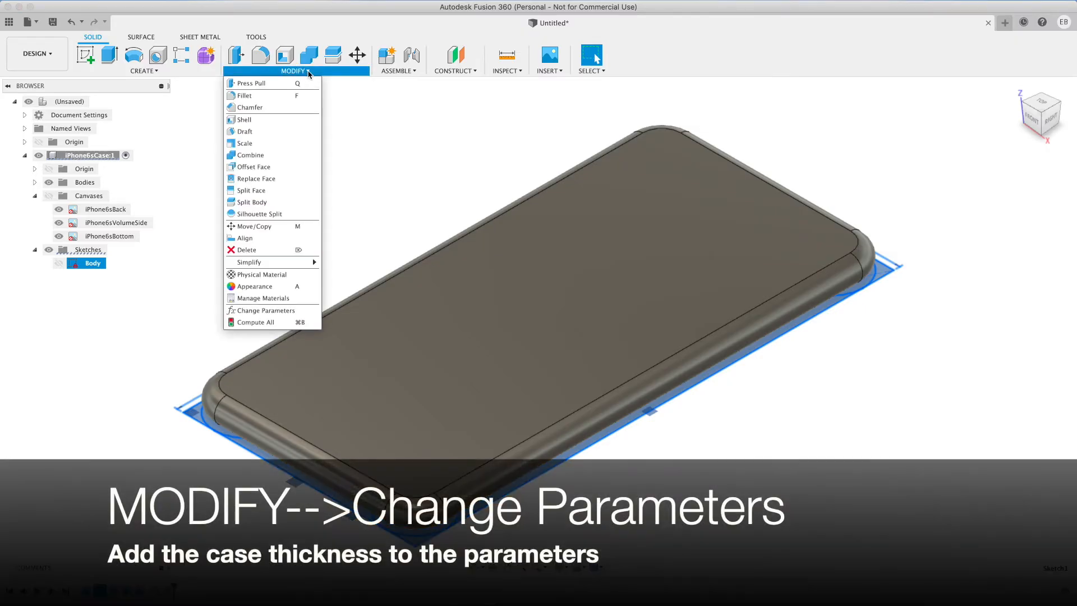
{"action": "left_click", "coordinate": [266, 310]}
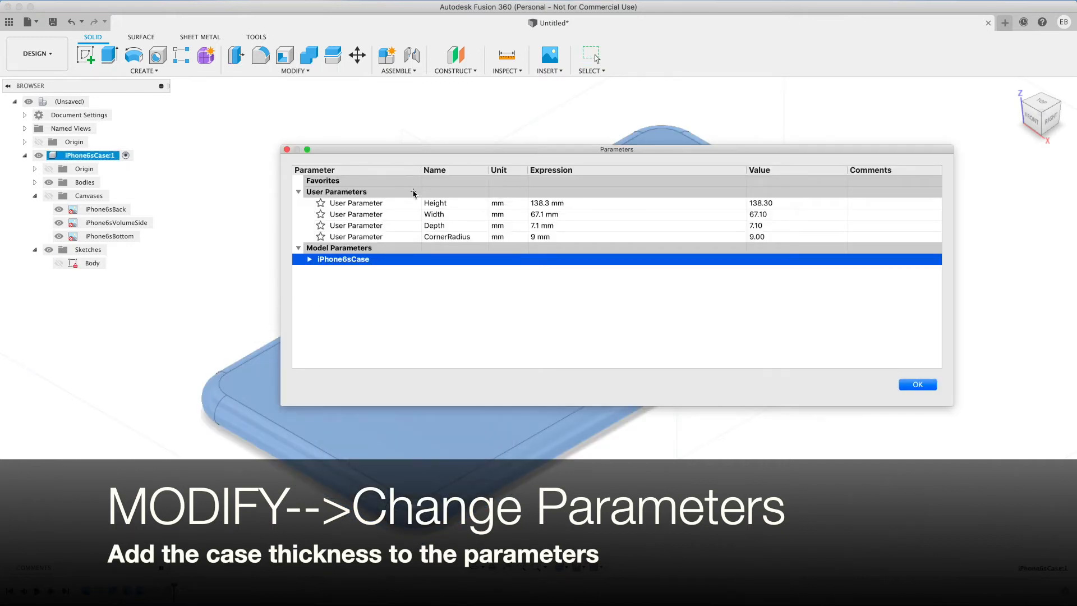
{"action": "left_click", "coordinate": [413, 191]}
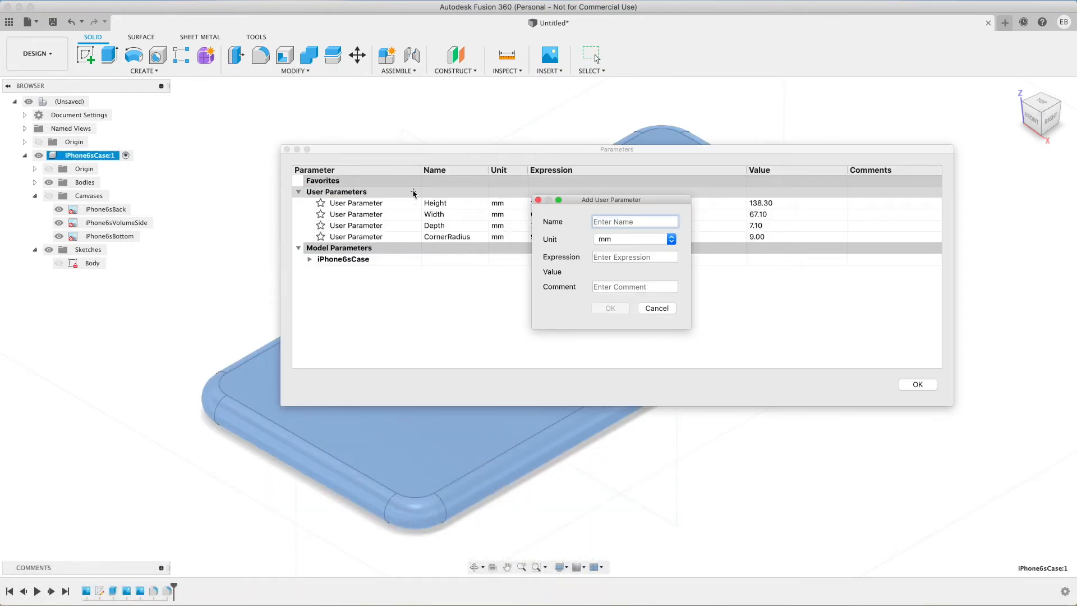
{"action": "type", "text": "CaseThickness"}
{"action": "key", "text": "Tab"}
{"action": "type", "text": "1"}
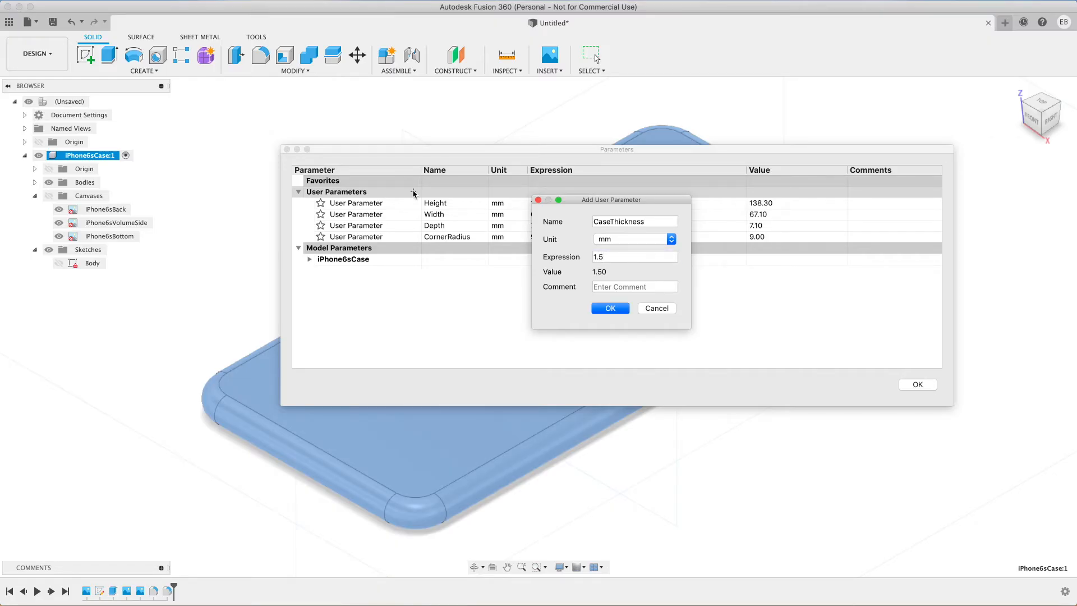
{"action": "key", "text": "Return"}
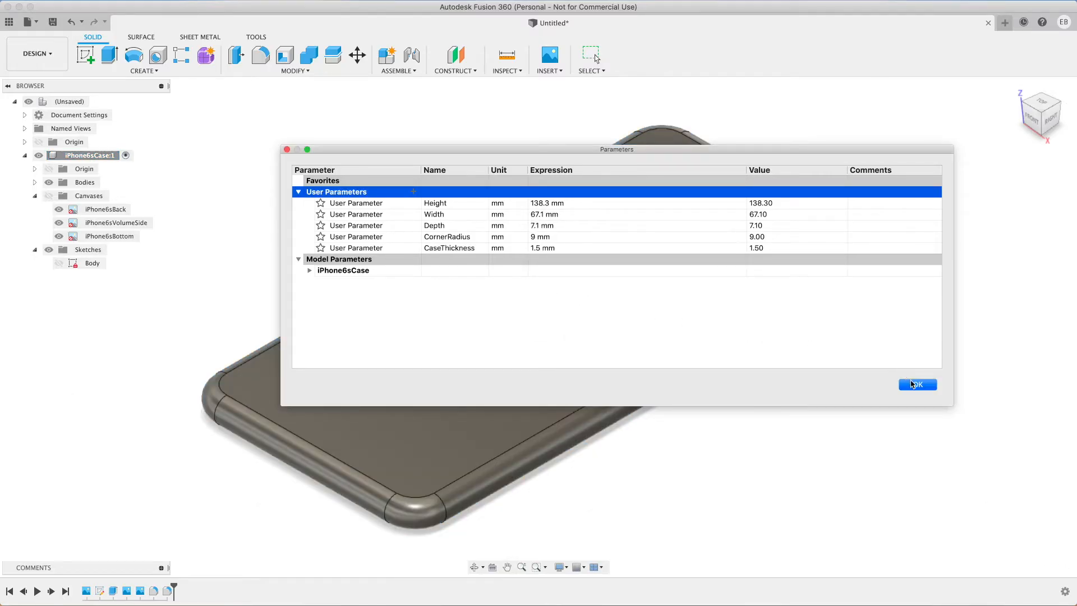
{"action": "left_click", "coordinate": [918, 385]}
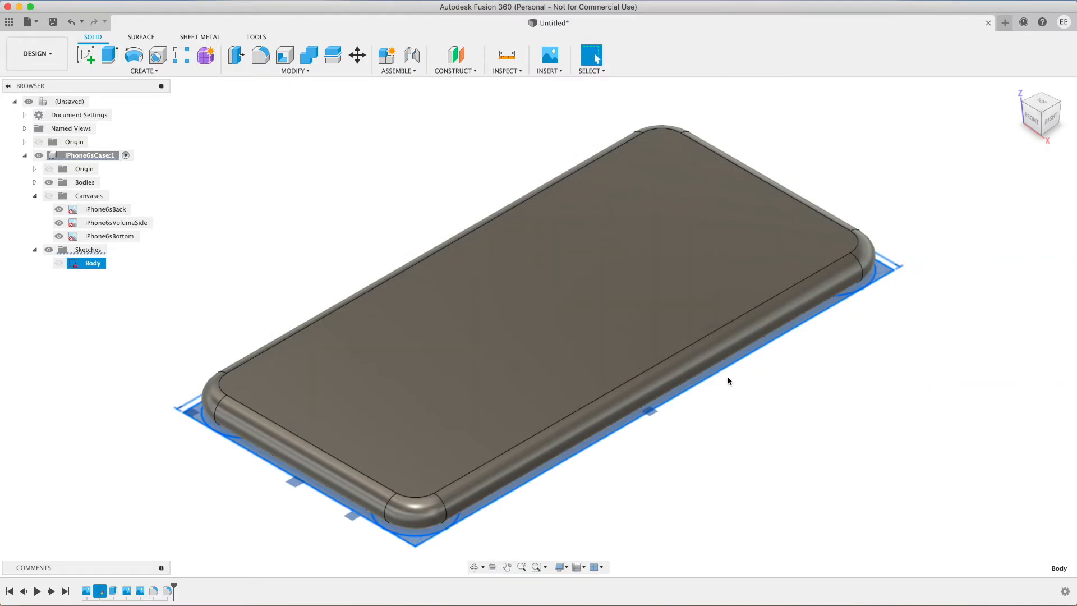
Step: Shell the phone body towards the outside with an outside thickness of CaseThickness, keeping Tangent Chain on
{"action": "left_click", "coordinate": [287, 57]}
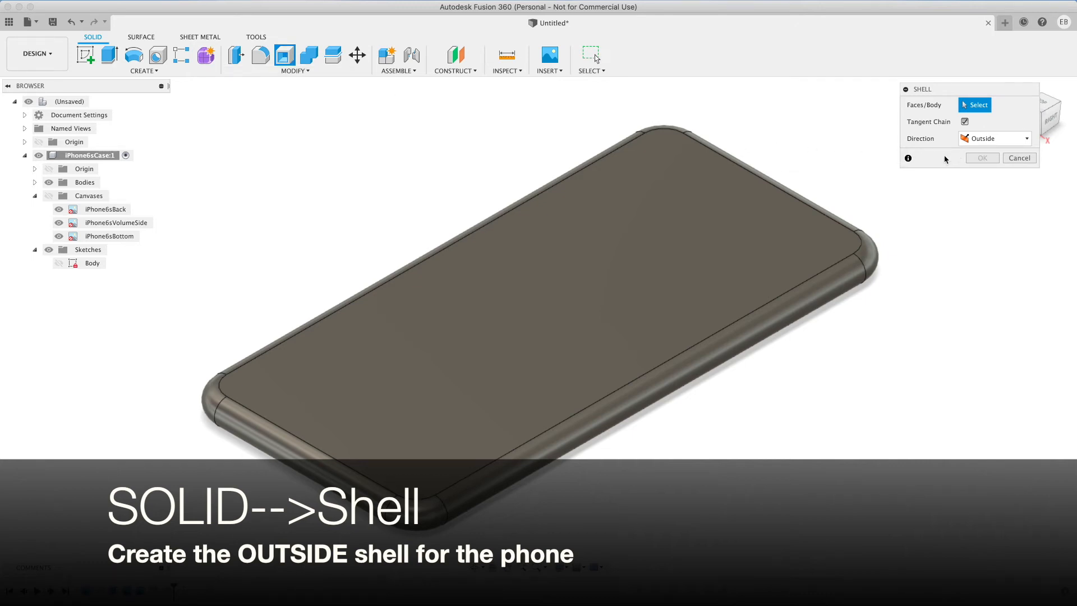
{"action": "left_click", "coordinate": [605, 281]}
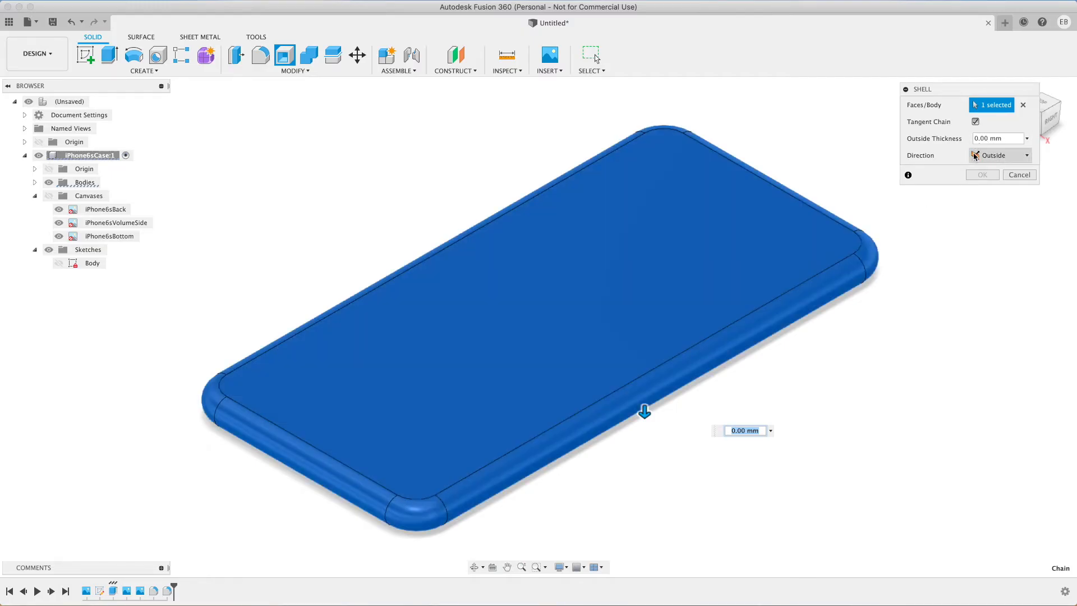
{"action": "left_click", "coordinate": [1003, 161]}
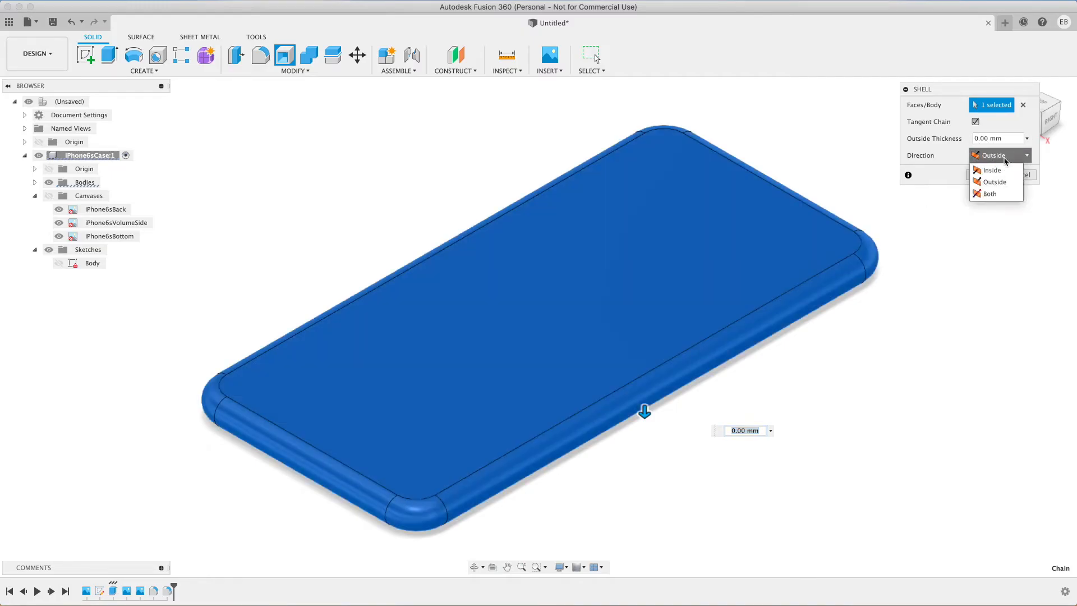
{"action": "left_click", "coordinate": [994, 182]}
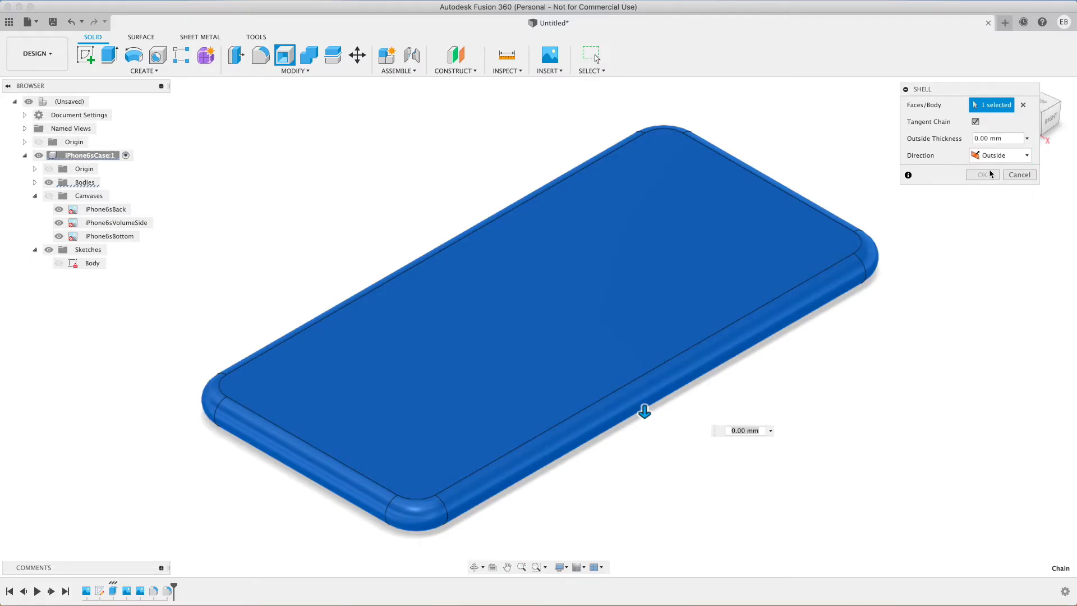
{"action": "left_click", "coordinate": [976, 139]}
{"action": "double_click", "coordinate": [976, 139]}
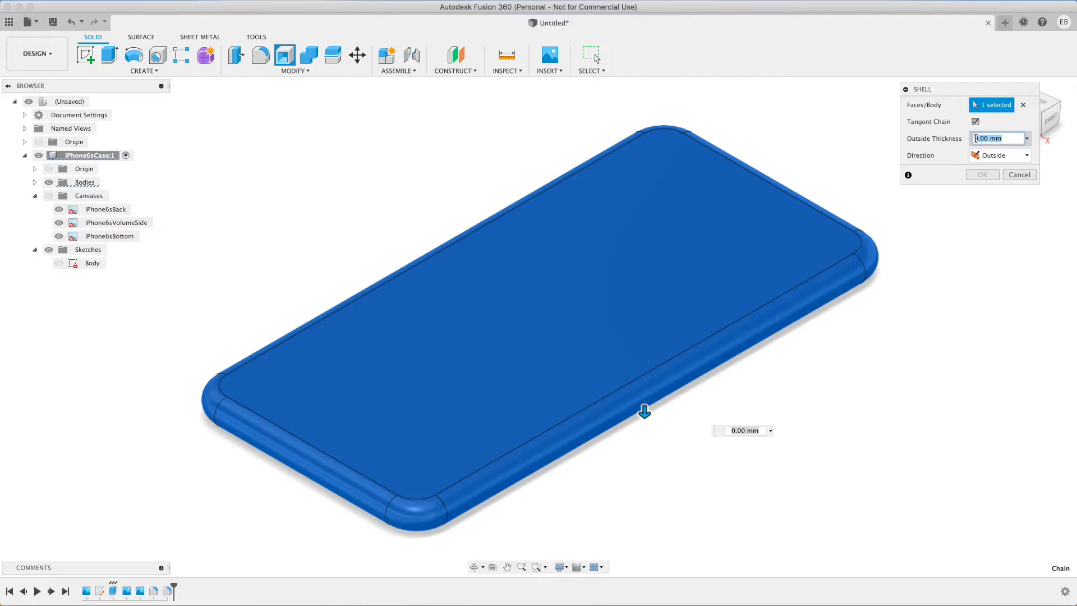
{"action": "type", "text": "Cas"}
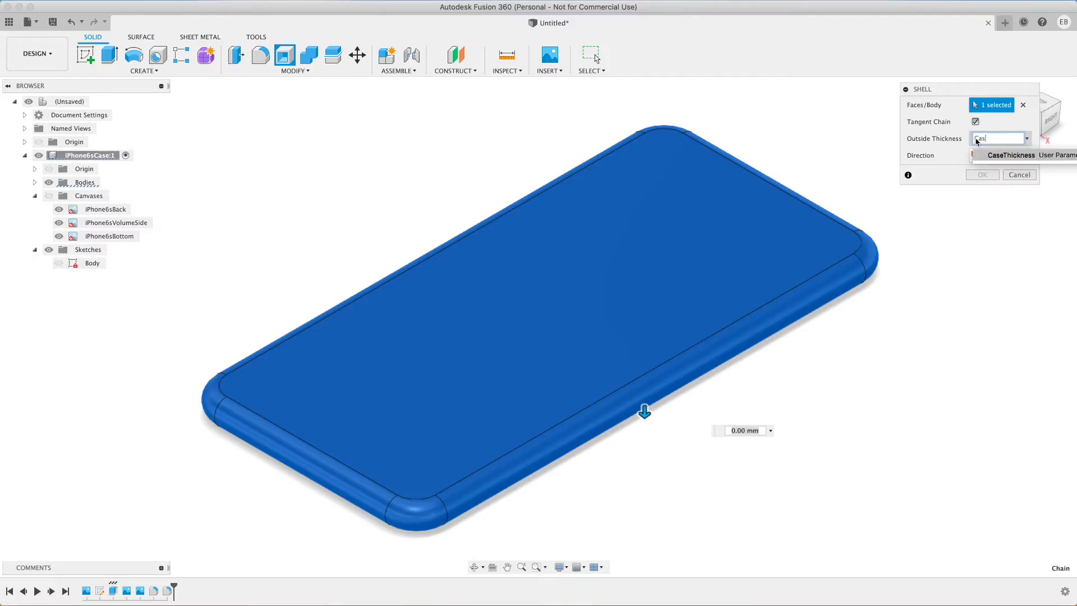
{"action": "type", "text": "e"}
{"action": "key", "text": "Return"}
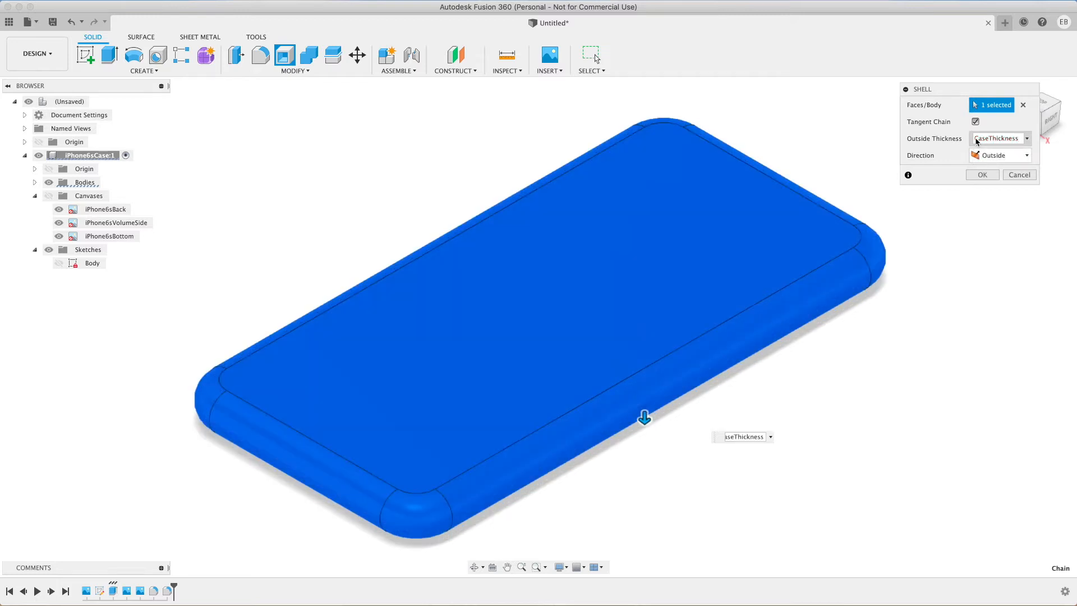
{"action": "key", "text": "Return"}
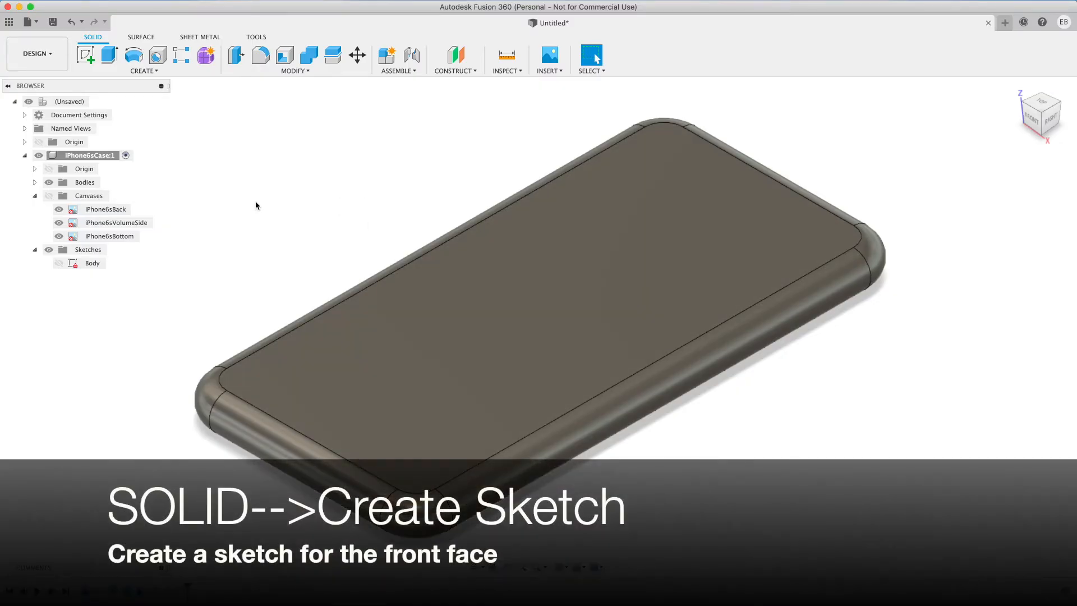
Step: Create a sketch on the flat upper face of the case, name it FrontFace, and finish the sketch
{"action": "left_click", "coordinate": [85, 55]}
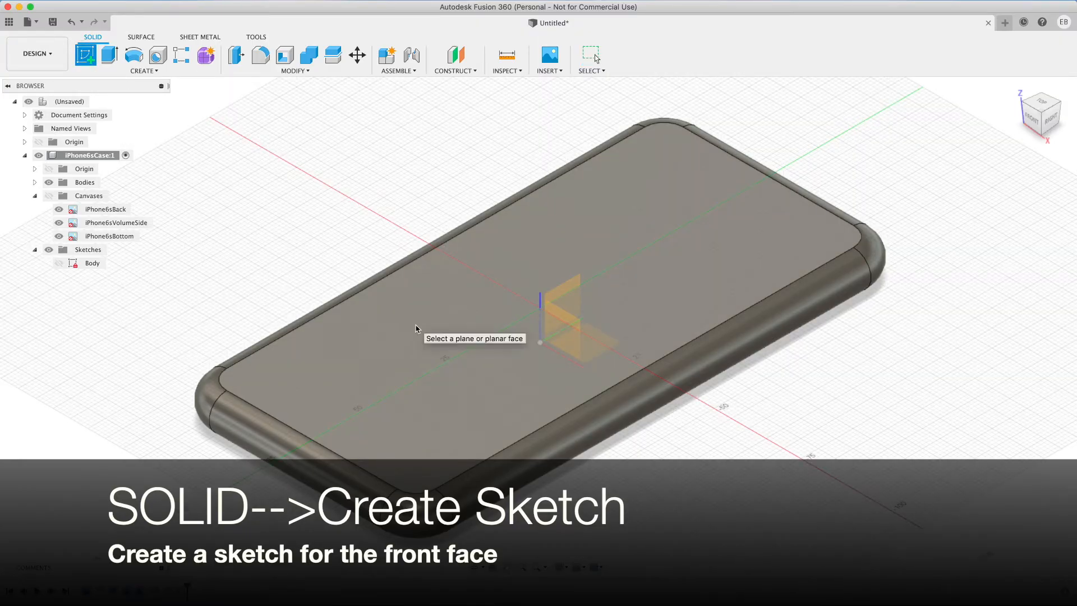
{"action": "left_click", "coordinate": [416, 329]}
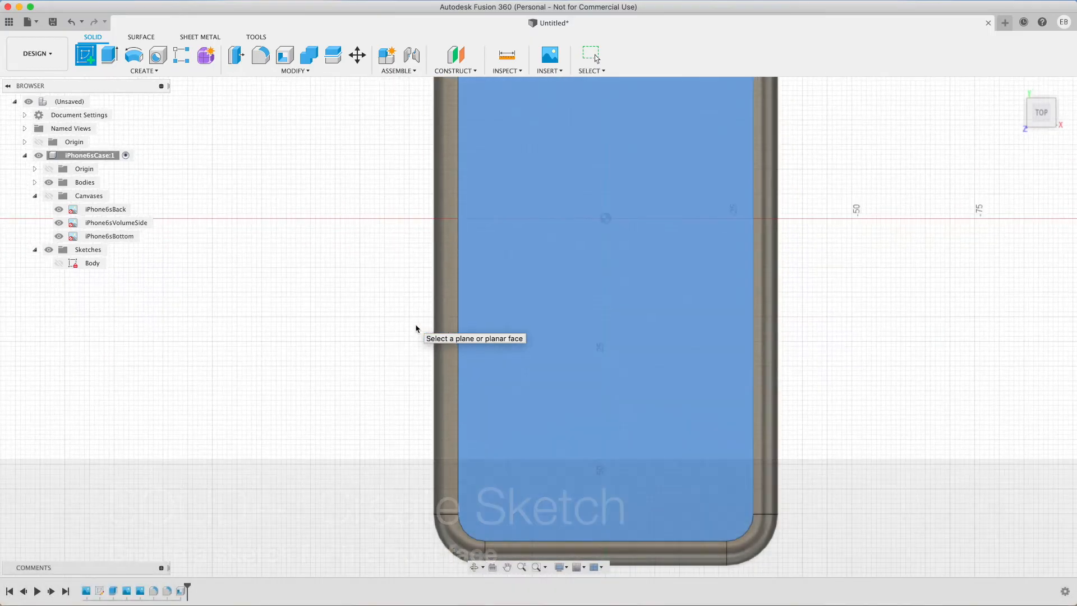
{"action": "double_click", "coordinate": [95, 276]}
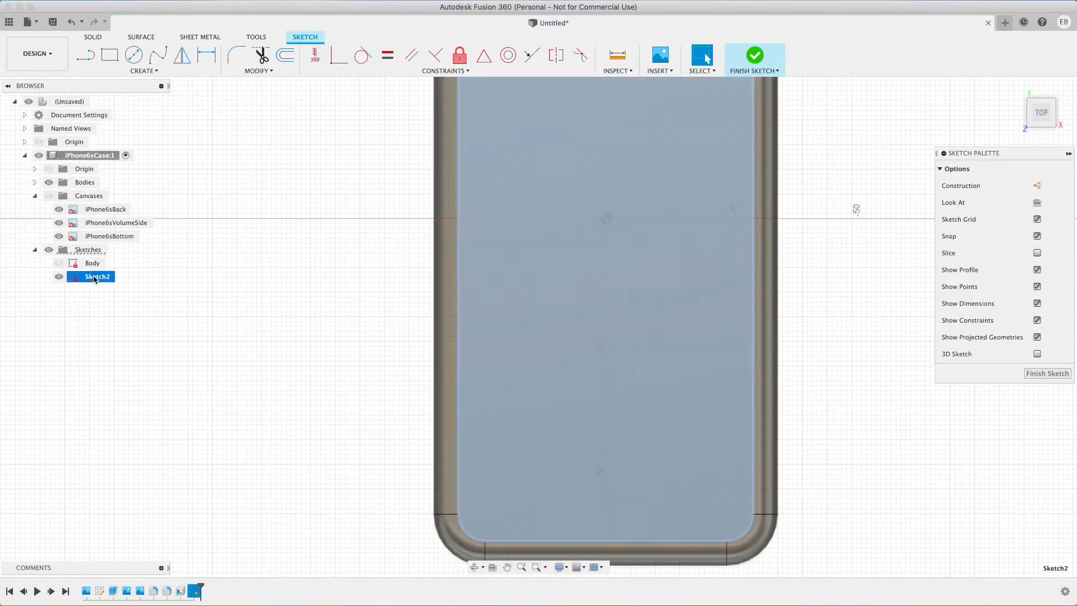
{"action": "type", "text": "FrontFace"}
{"action": "key", "text": "Return"}
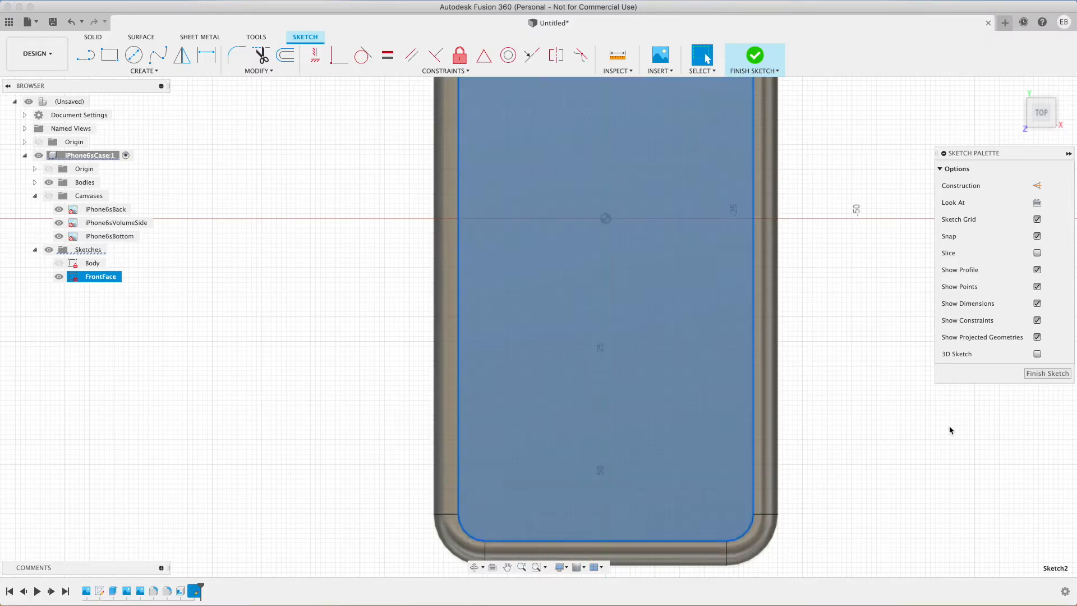
{"action": "left_click", "coordinate": [1046, 373]}
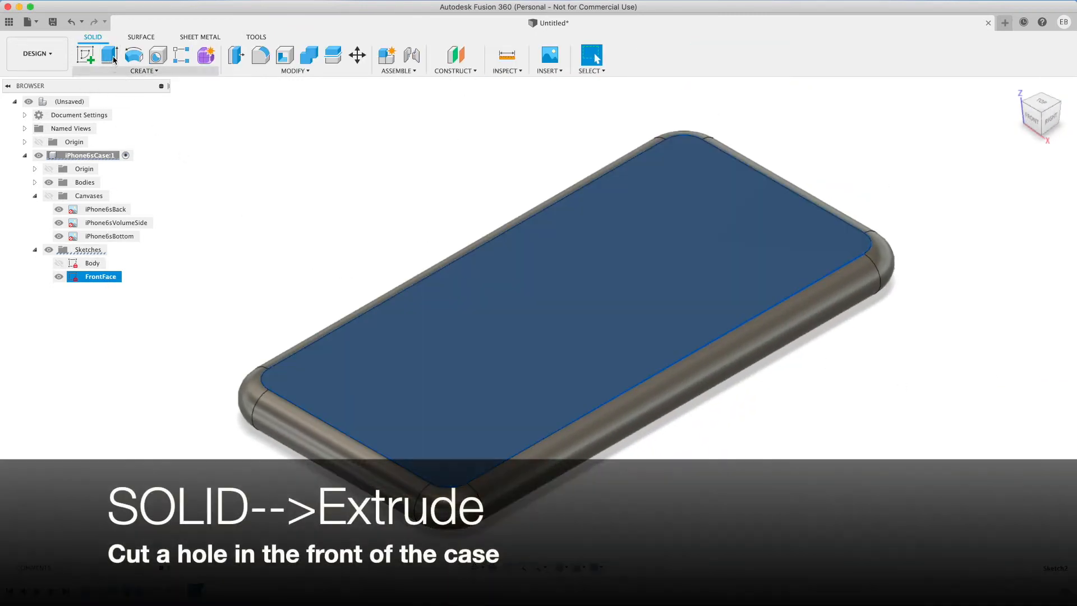
Step: Extrude the FrontFace profile as a cut with a distance of -CaseThickness to open the front of the case
{"action": "left_click", "coordinate": [110, 57]}
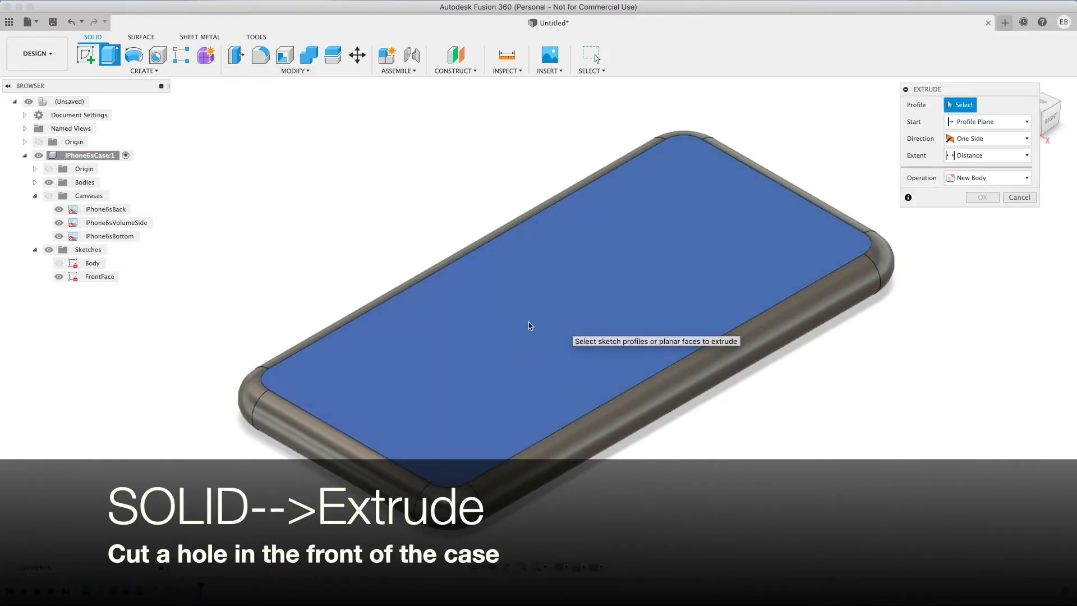
{"action": "left_click", "coordinate": [486, 337]}
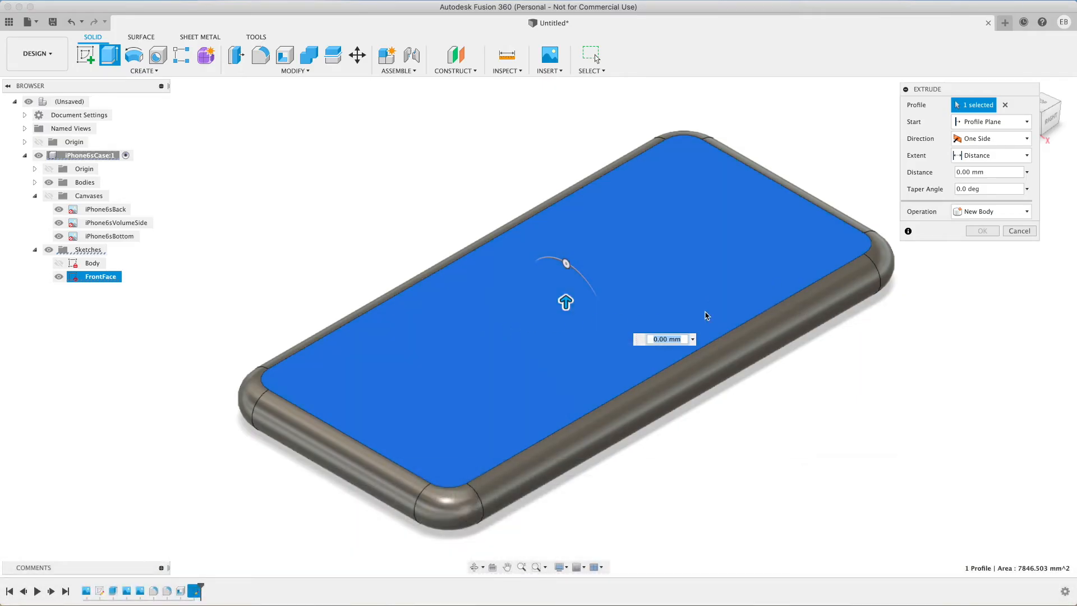
{"action": "type", "text": "-CaseTh"}
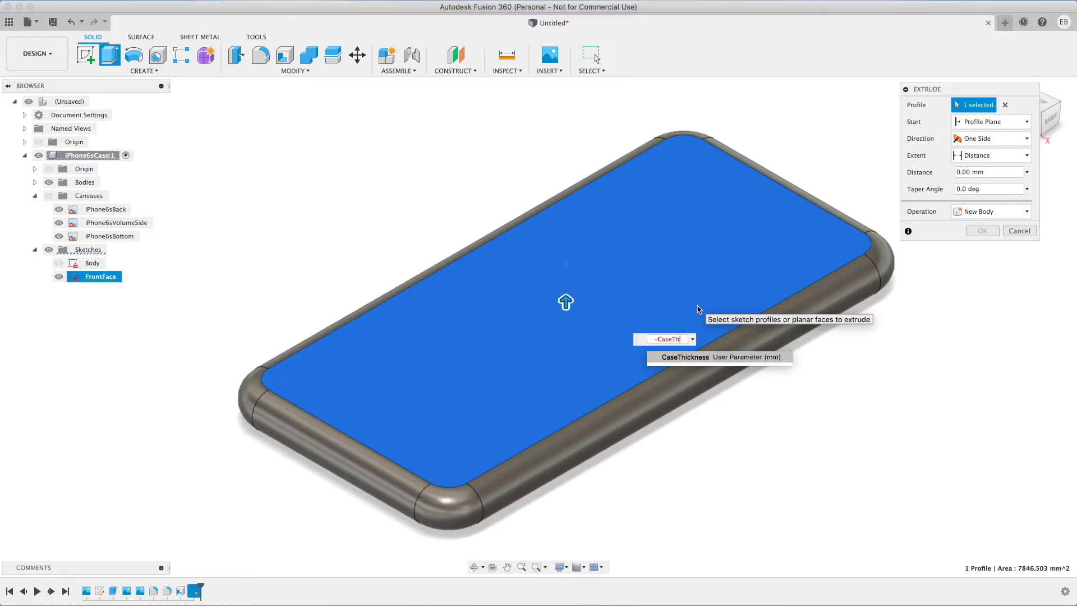
{"action": "key", "text": "Return"}
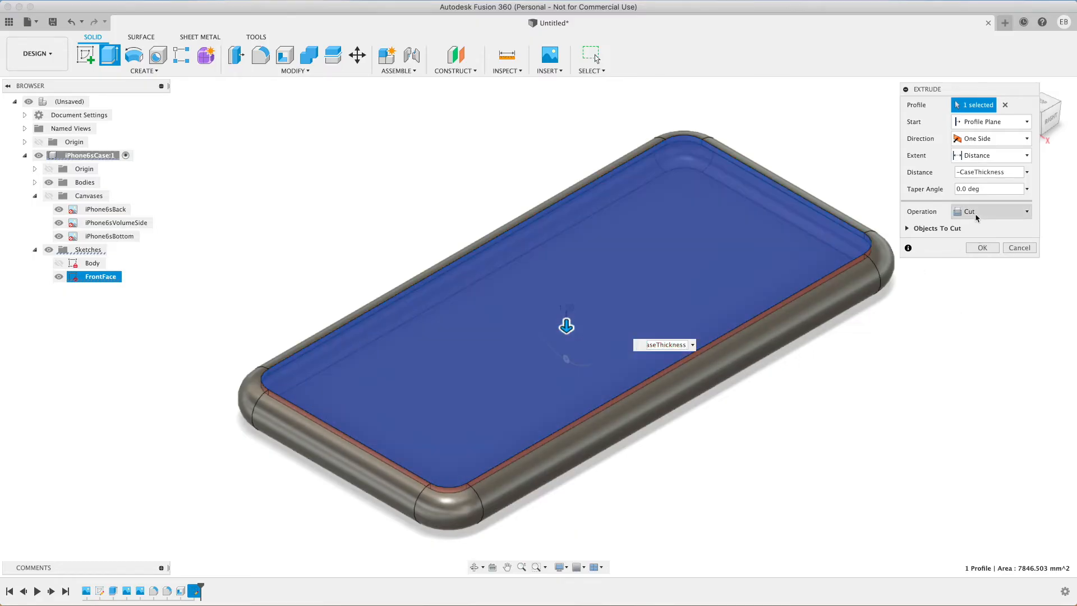
{"action": "left_click", "coordinate": [983, 249]}
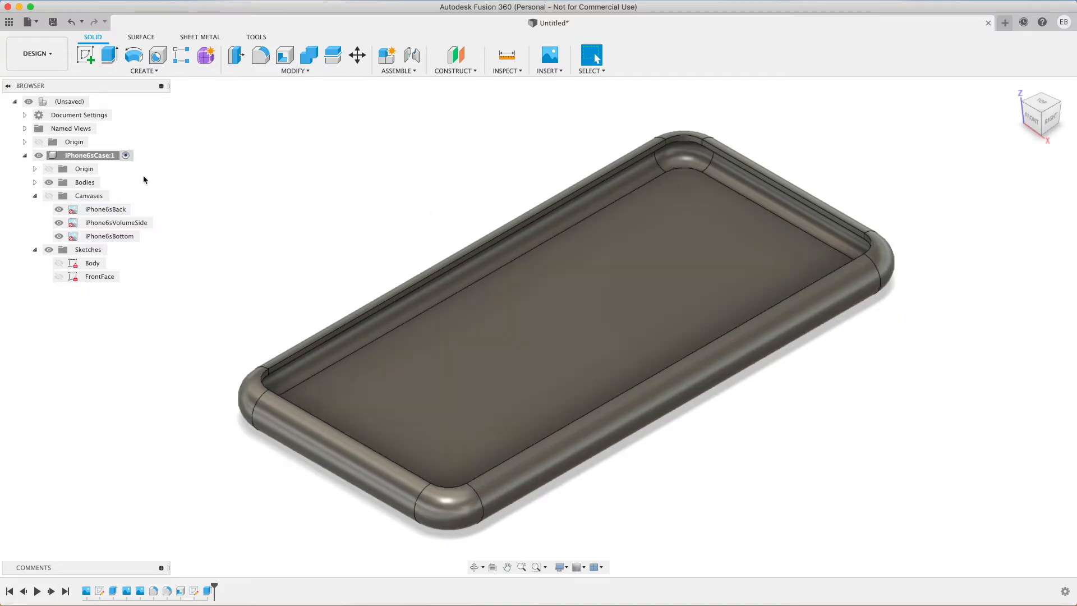
Step: Show the reference canvases and view the phone's camera and flash area from the top
{"action": "left_click", "coordinate": [49, 196]}
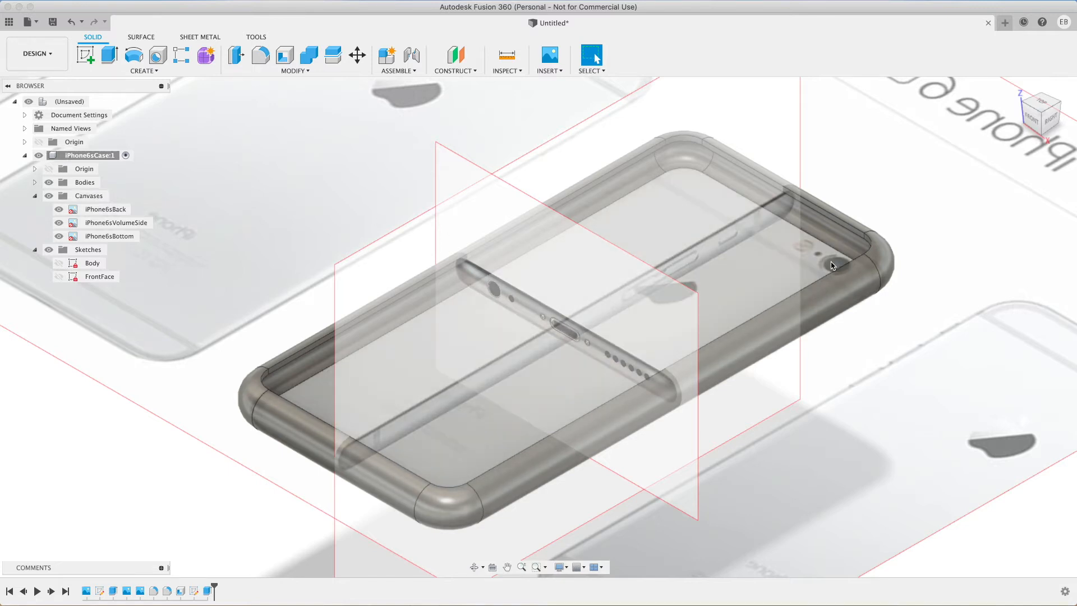
{"action": "left_click", "coordinate": [1044, 104]}
{"action": "scroll", "coordinate": [939, 474], "scroll_direction": "up", "scroll_amount": 10}
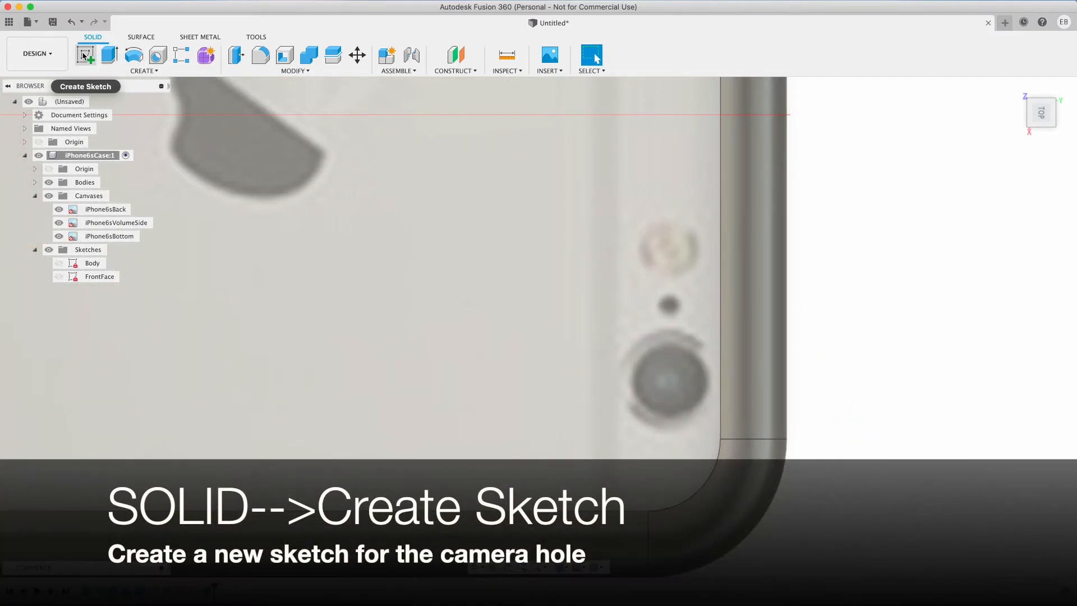
Step: Create a sketch on the flat inner back face of the case and name it BackFace
{"action": "left_click", "coordinate": [83, 56]}
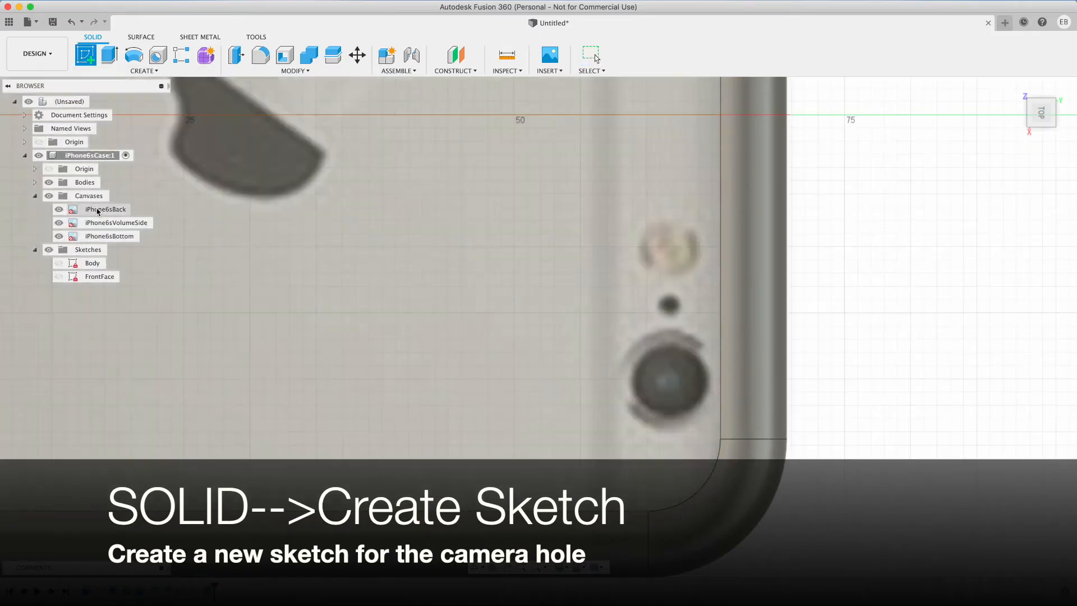
{"action": "left_click", "coordinate": [585, 309]}
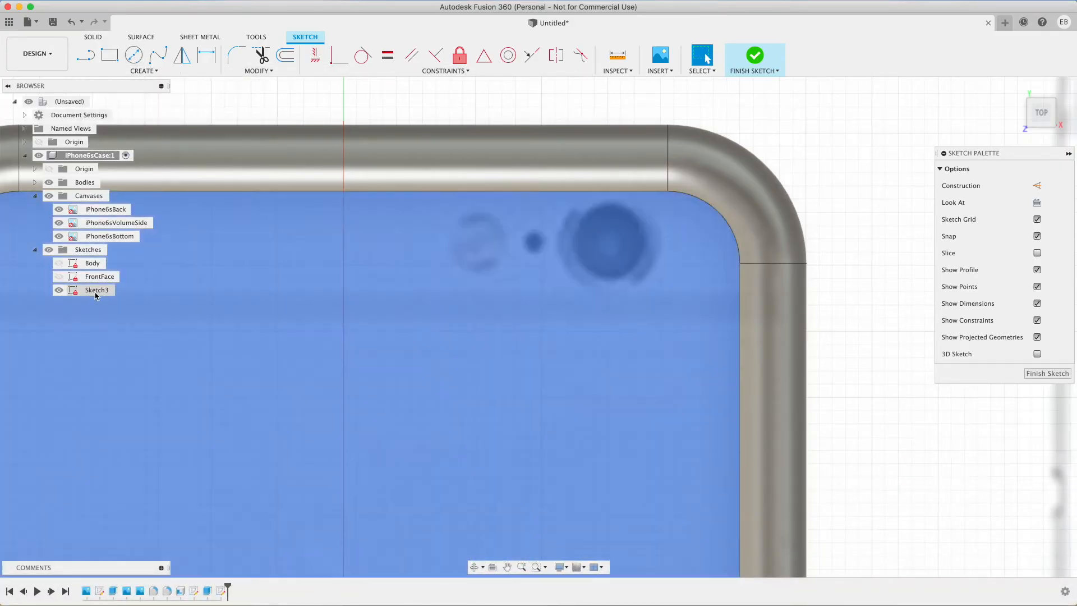
{"action": "double_click", "coordinate": [99, 290]}
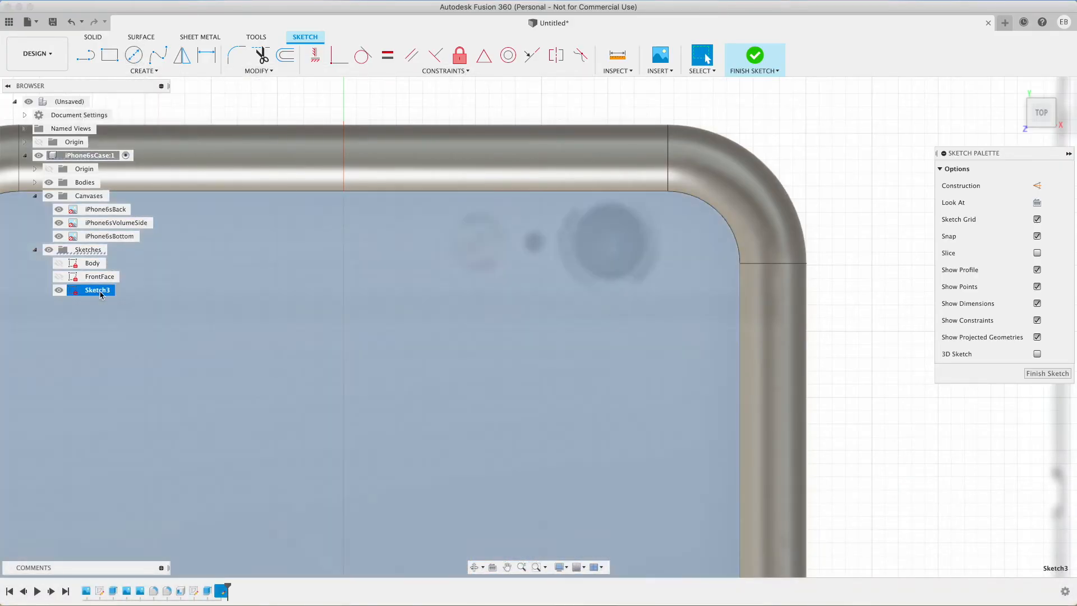
{"action": "type", "text": "BackFace"}
{"action": "key", "text": "Return"}
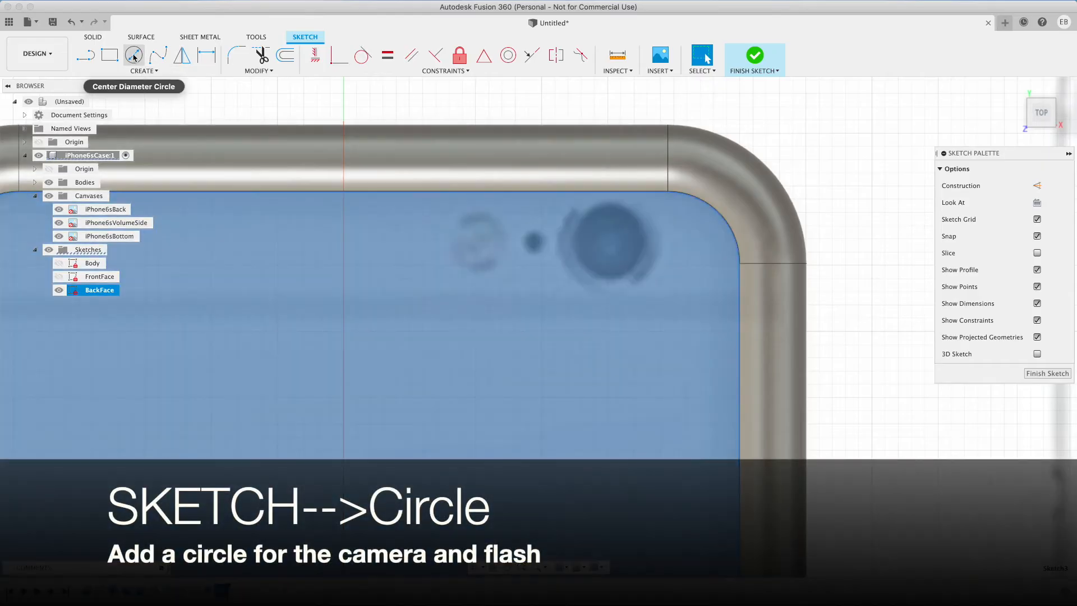
Step: Sketch a center diameter circle of 9 mm centred on the camera lens in the canvas image
{"action": "left_click", "coordinate": [135, 55]}
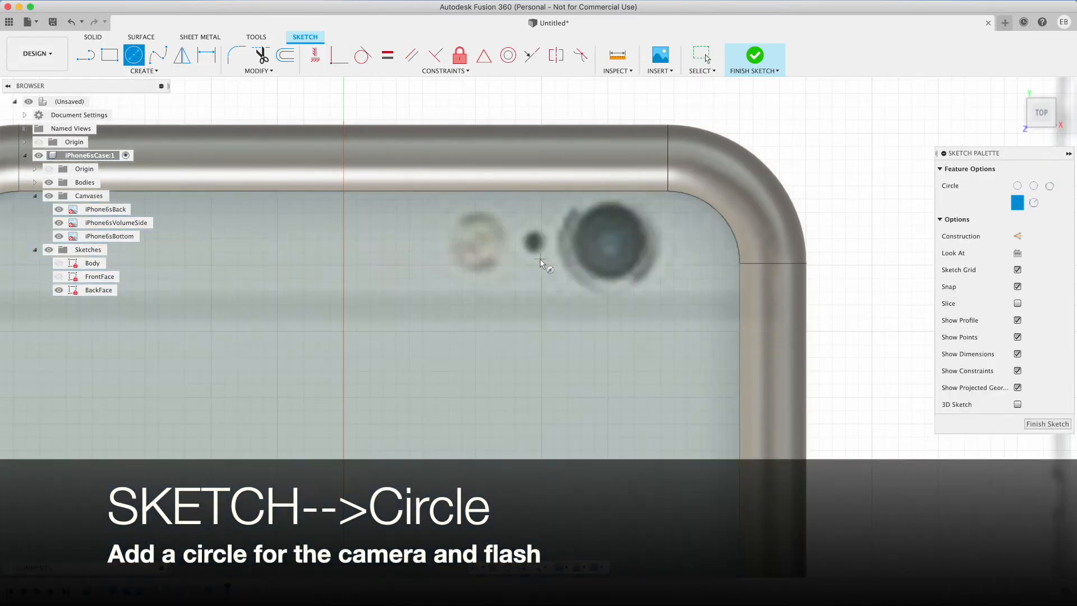
{"action": "scroll", "coordinate": [609, 245], "scroll_direction": "up", "scroll_amount": 2}
{"action": "scroll", "coordinate": [609, 246], "scroll_direction": "up", "scroll_amount": 3}
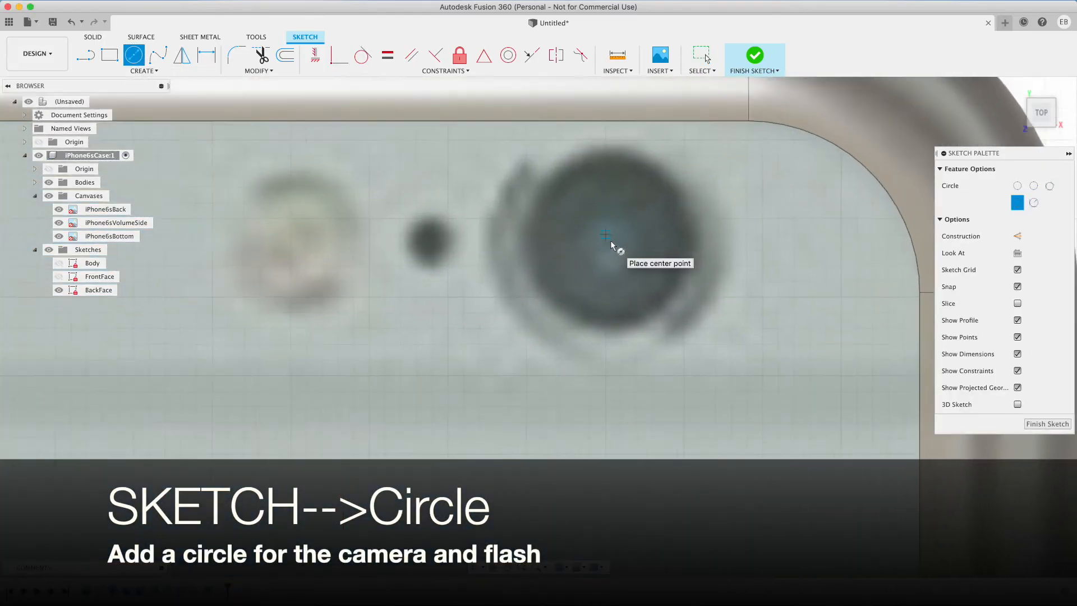
{"action": "left_click", "coordinate": [609, 241]}
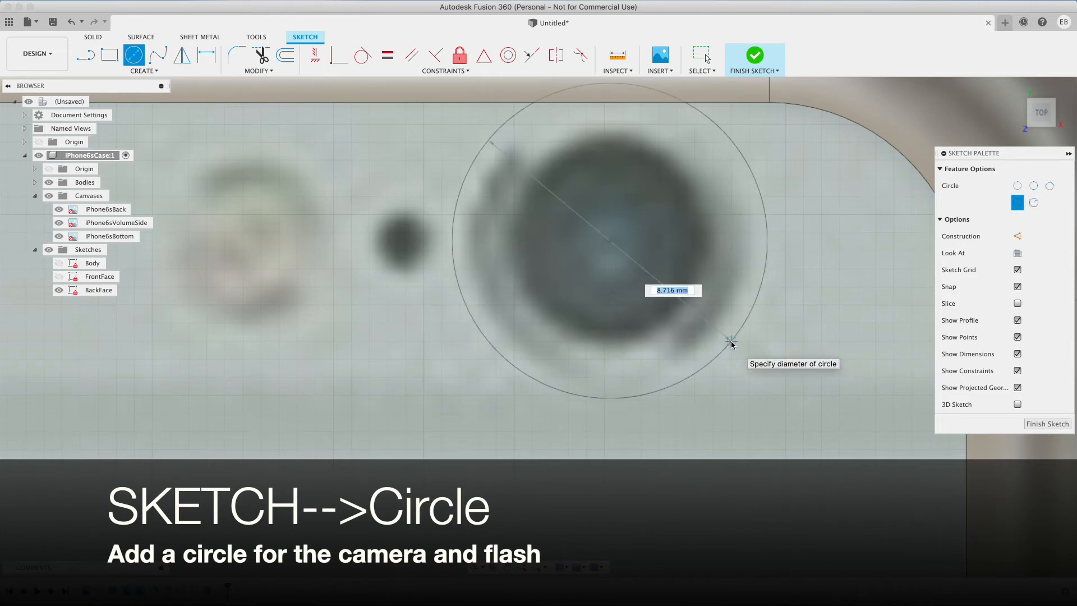
{"action": "type", "text": "9"}
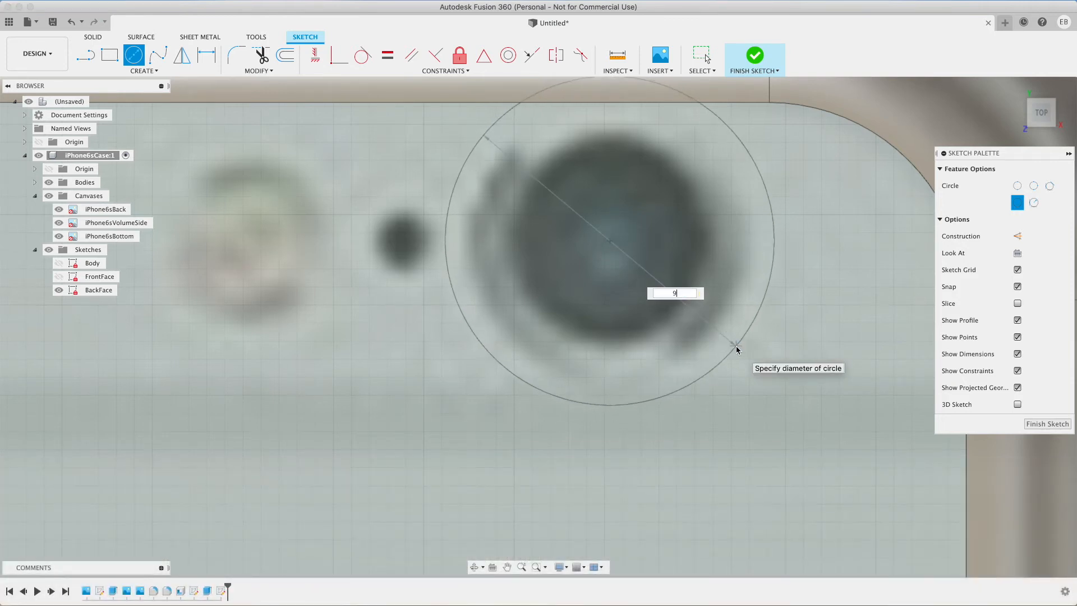
{"action": "key", "text": "Return"}
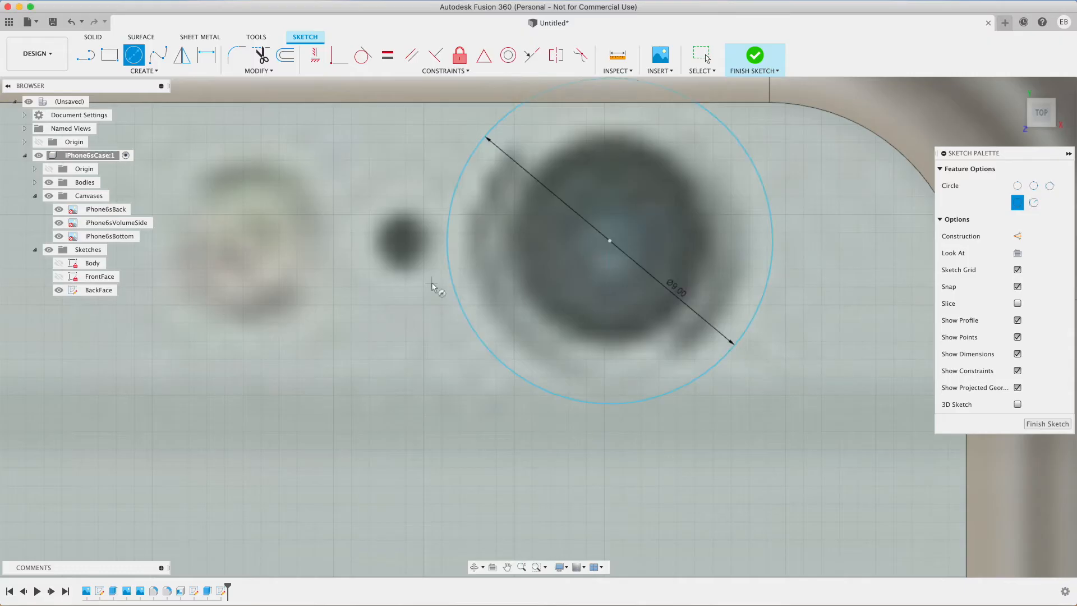
Step: Sketch a 6.5 mm diameter circle centred on the flash, level with the camera circle's centre
{"action": "left_click", "coordinate": [253, 240]}
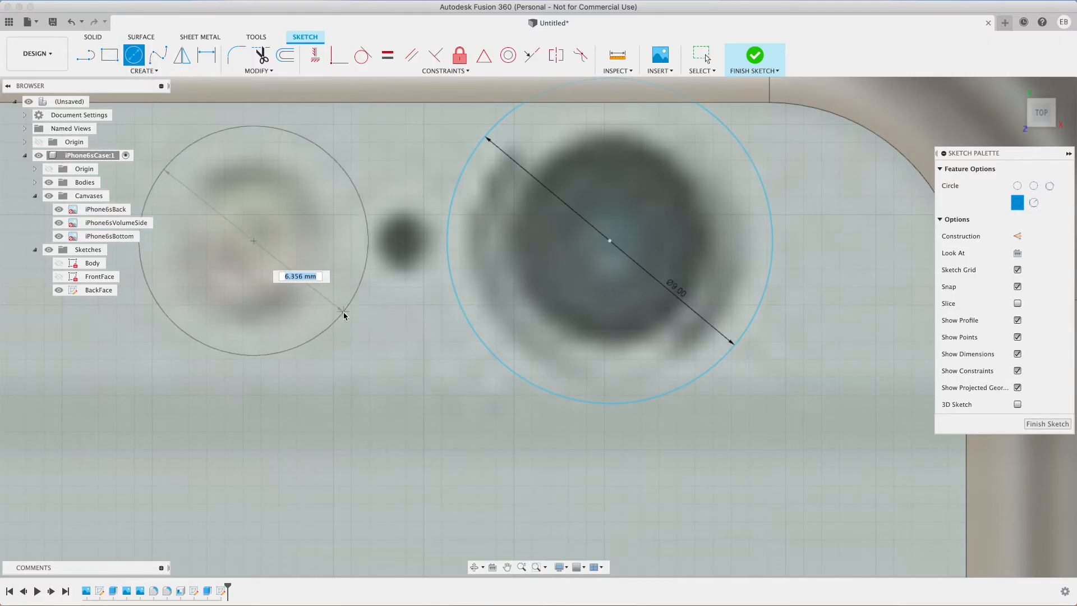
{"action": "type", "text": "6.5"}
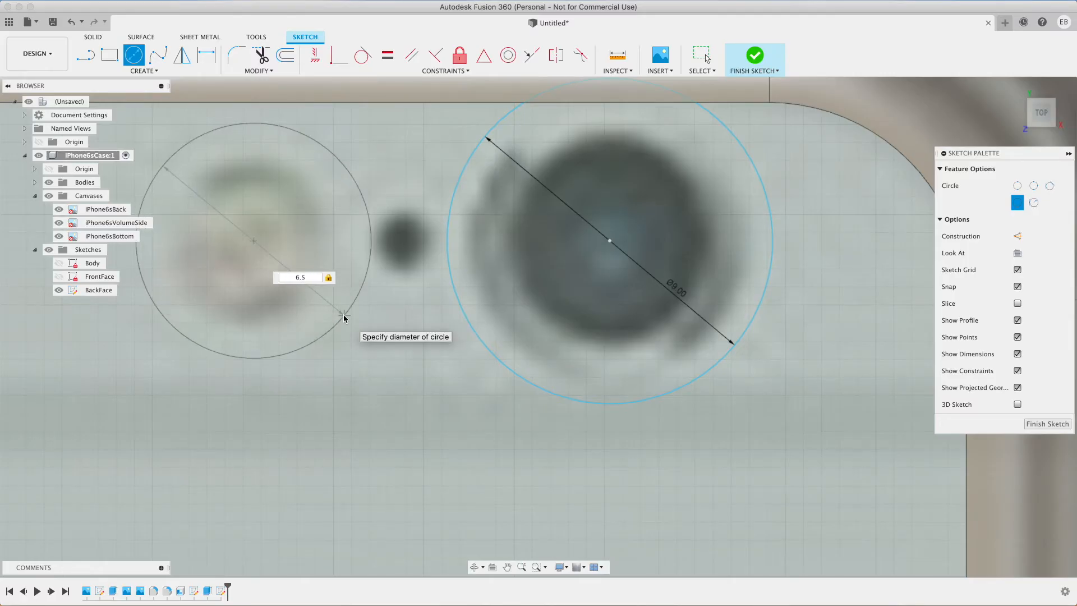
{"action": "key", "text": "Return"}
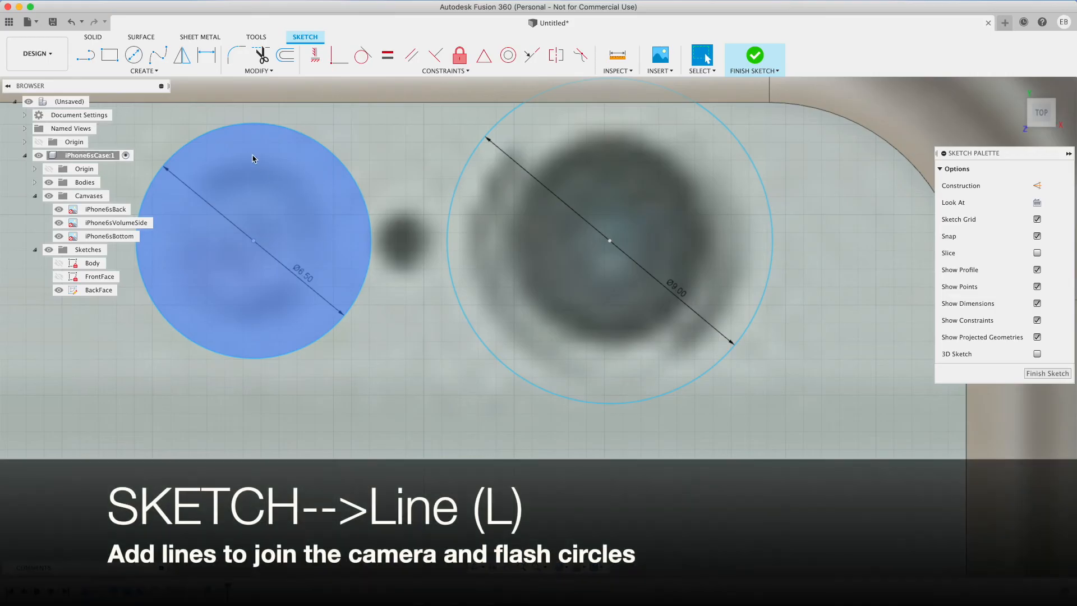
Step: Join the undersides of the flash and camera circles with a tangent line about 9.8 mm long, and hide the canvases
{"action": "left_click", "coordinate": [86, 56]}
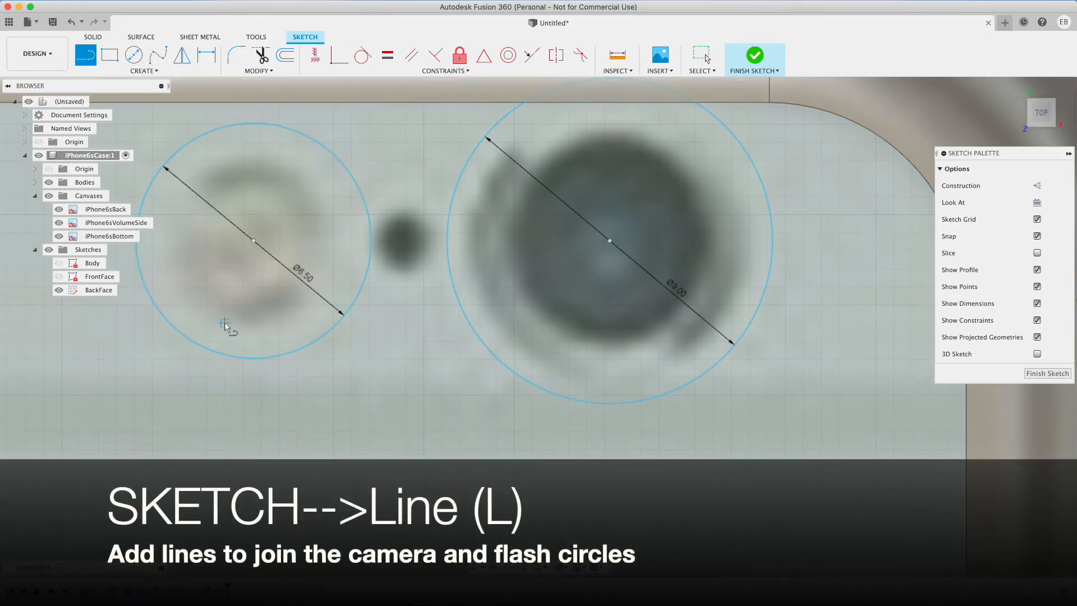
{"action": "left_click", "coordinate": [245, 358]}
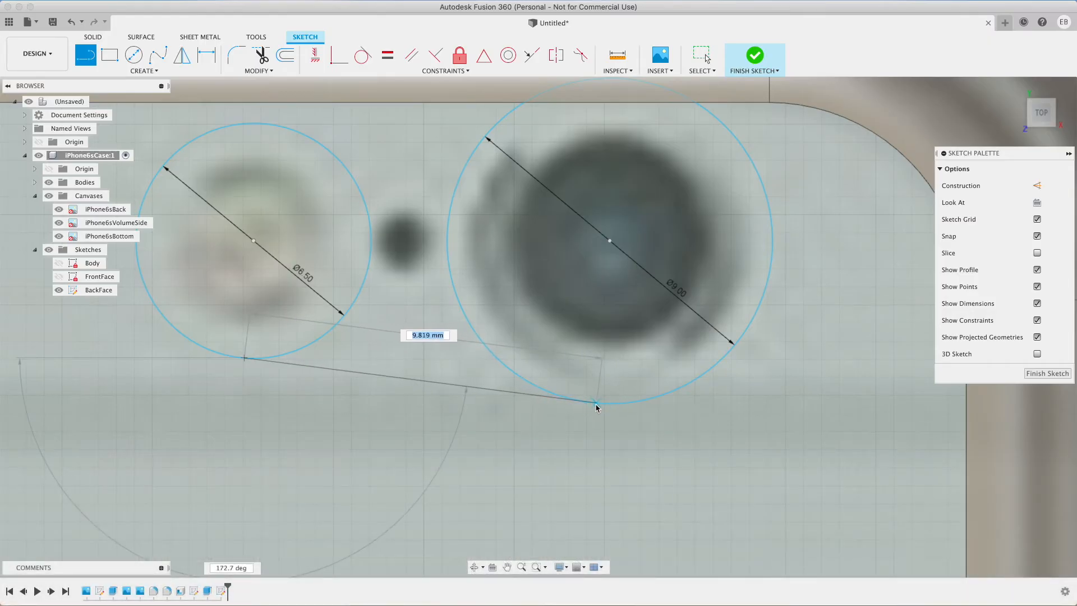
{"action": "double_click", "coordinate": [590, 403]}
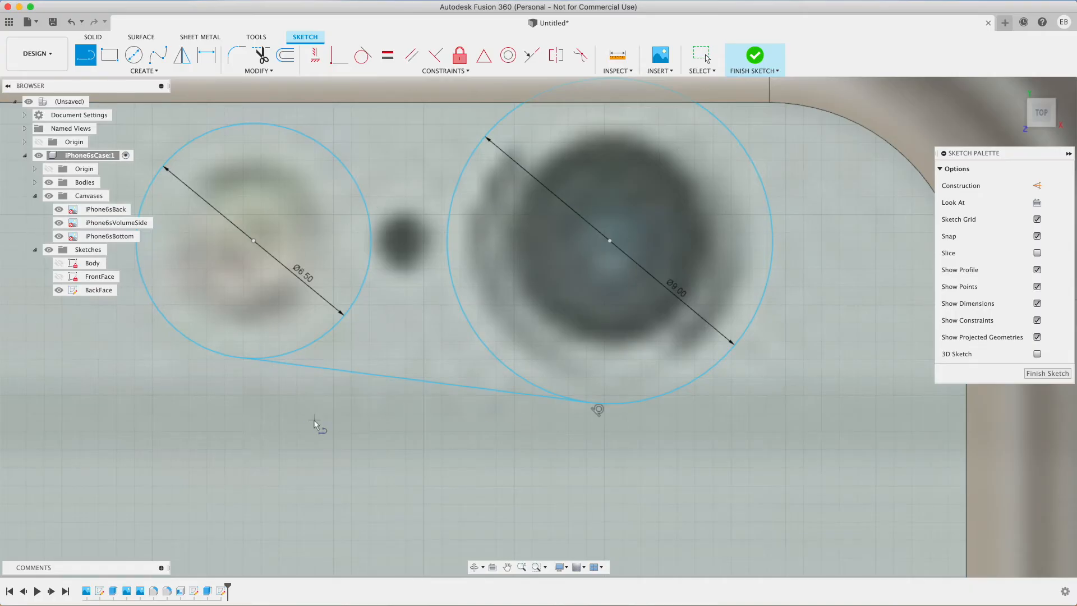
{"action": "scroll", "coordinate": [313, 423], "scroll_direction": "down", "scroll_amount": 2}
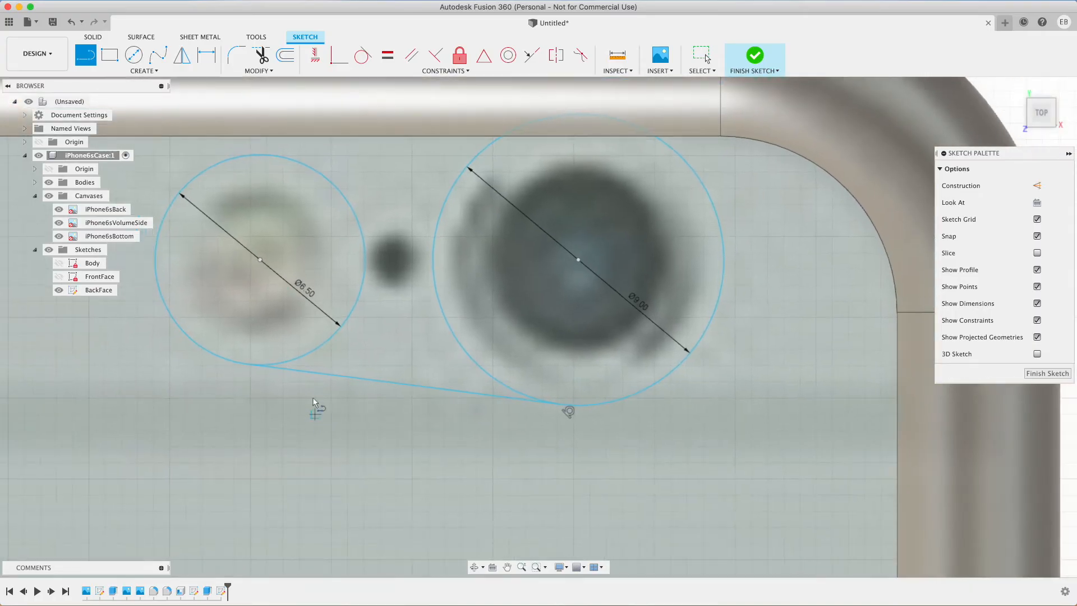
{"action": "left_click", "coordinate": [49, 195]}
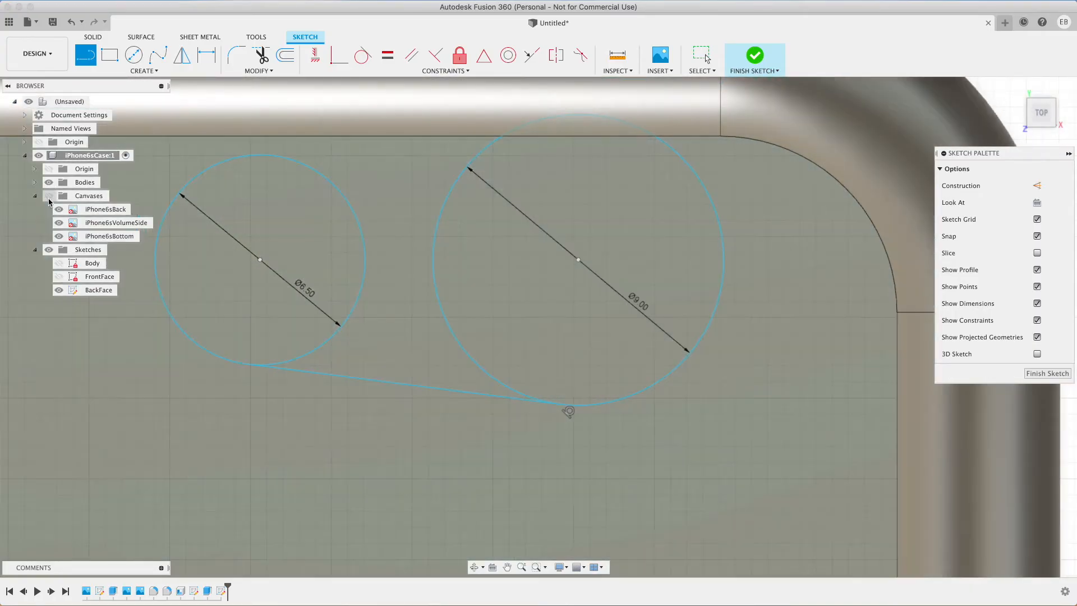
Step: Join the upper sides of the flash and camera circles with a tangent line and finish the sketch
{"action": "left_click", "coordinate": [252, 156]}
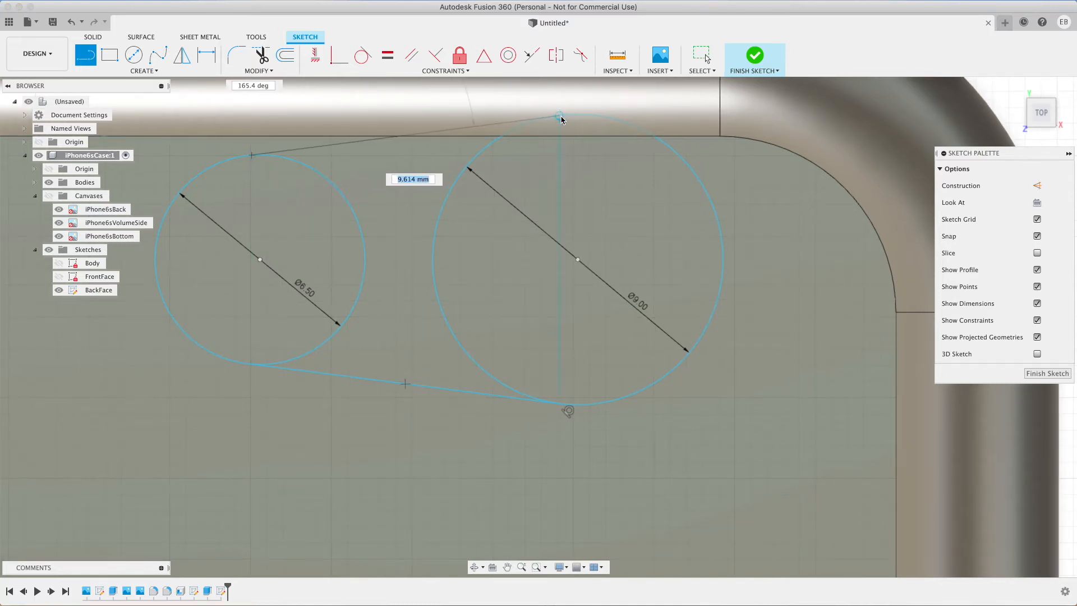
{"action": "left_click", "coordinate": [569, 117]}
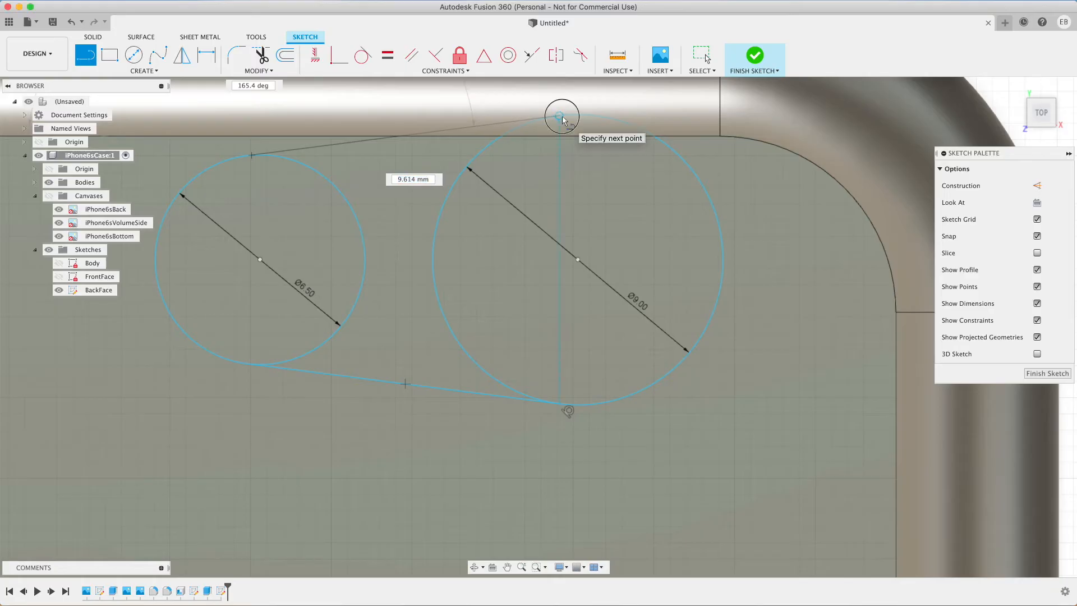
{"action": "key", "text": "Escape"}
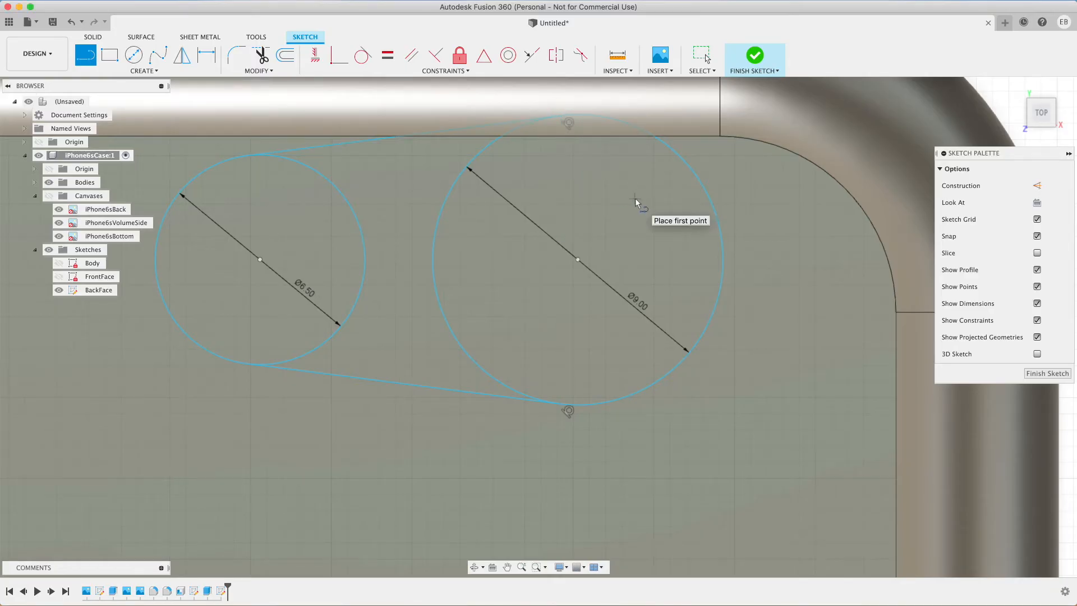
{"action": "key", "text": "Escape"}
{"action": "left_click_drag", "start_coordinate": [1047, 116], "coordinate": [1055, 90]}
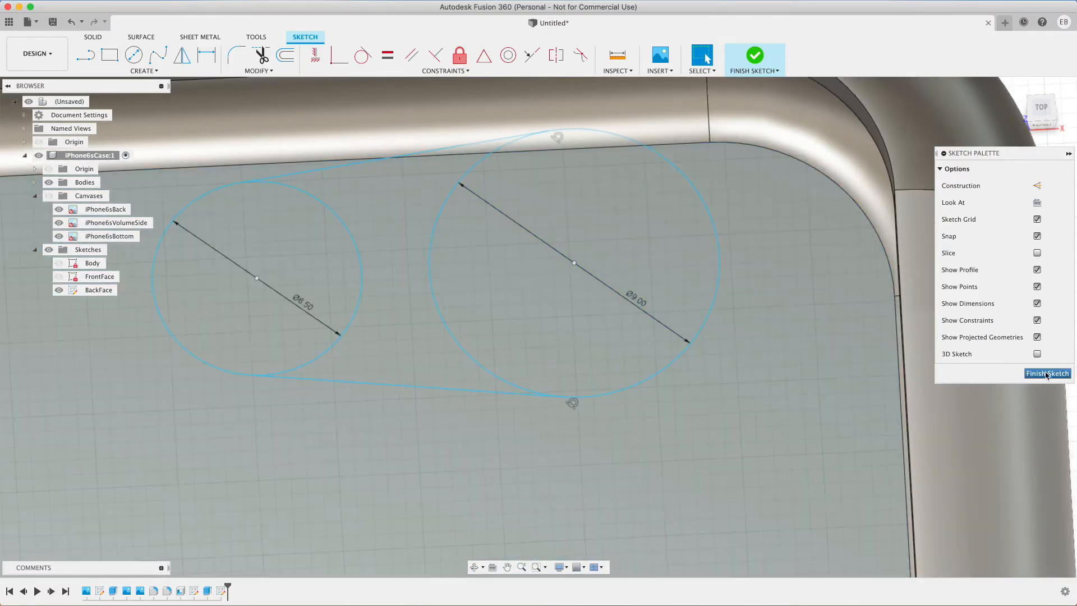
{"action": "left_click", "coordinate": [1044, 373]}
Step: Extrude the five BackFace profiles enclosed by the circles and lines as a cut with a distance of -CaseThickness
{"action": "key", "text": "e"}
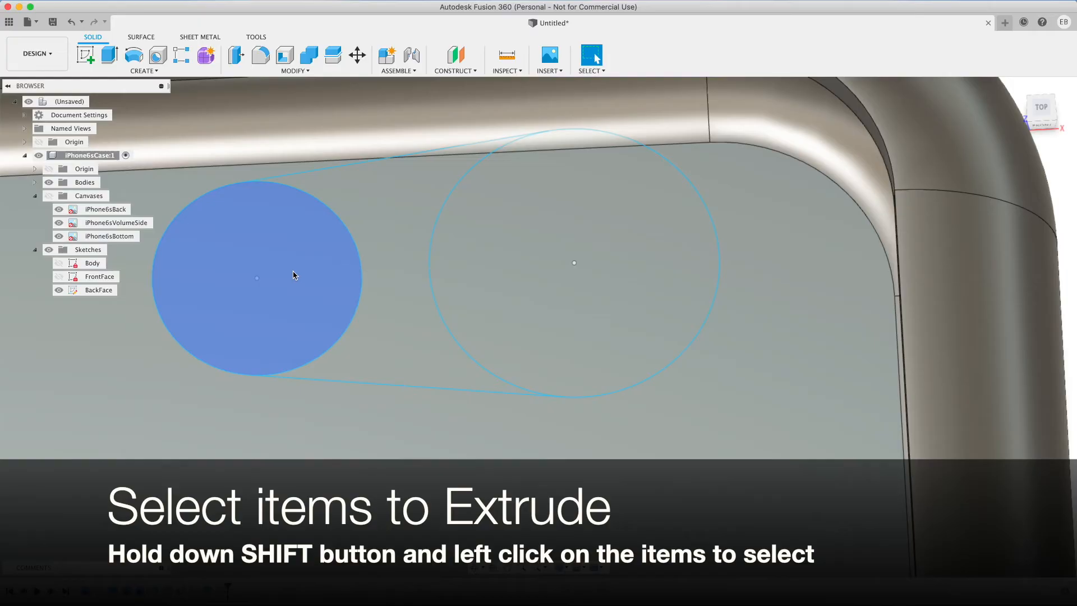
{"action": "left_click", "coordinate": [293, 275]}
{"action": "left_click", "coordinate": [372, 202], "text": "shift"}
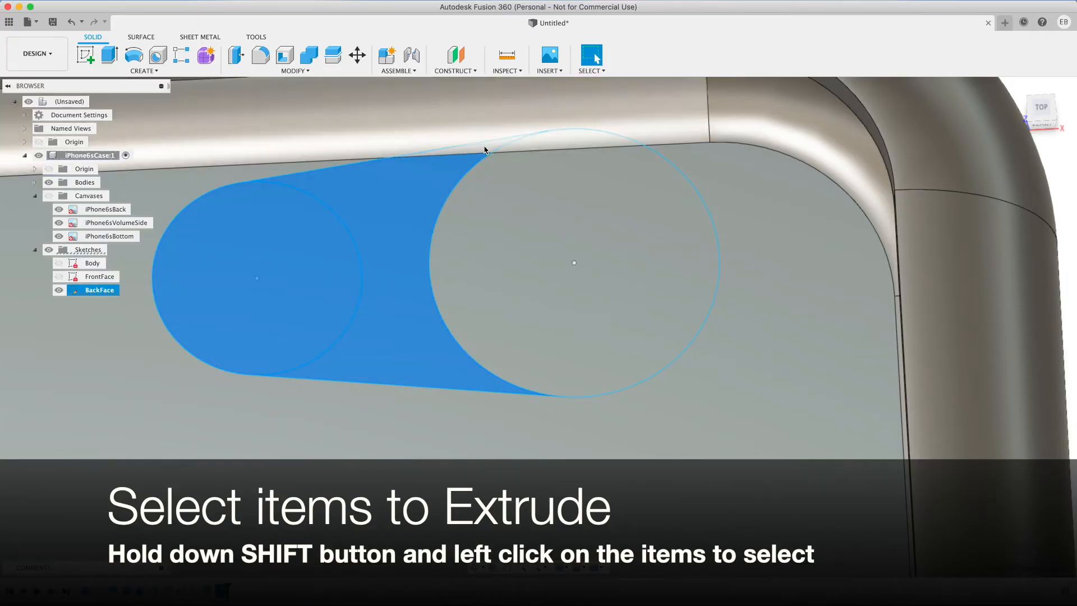
{"action": "left_click", "coordinate": [568, 194], "text": "shift"}
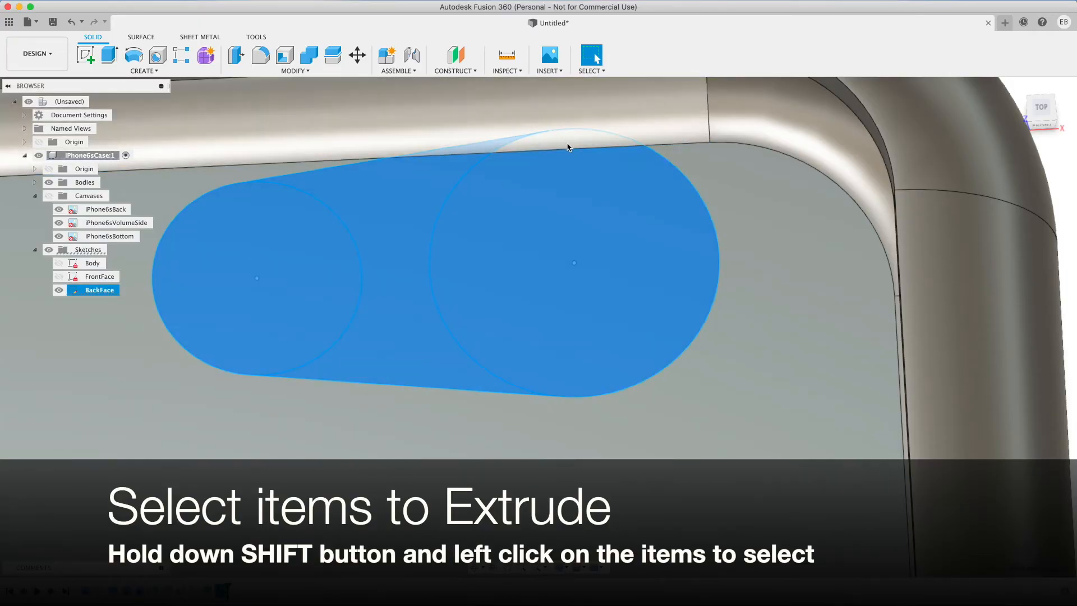
{"action": "key", "text": "e"}
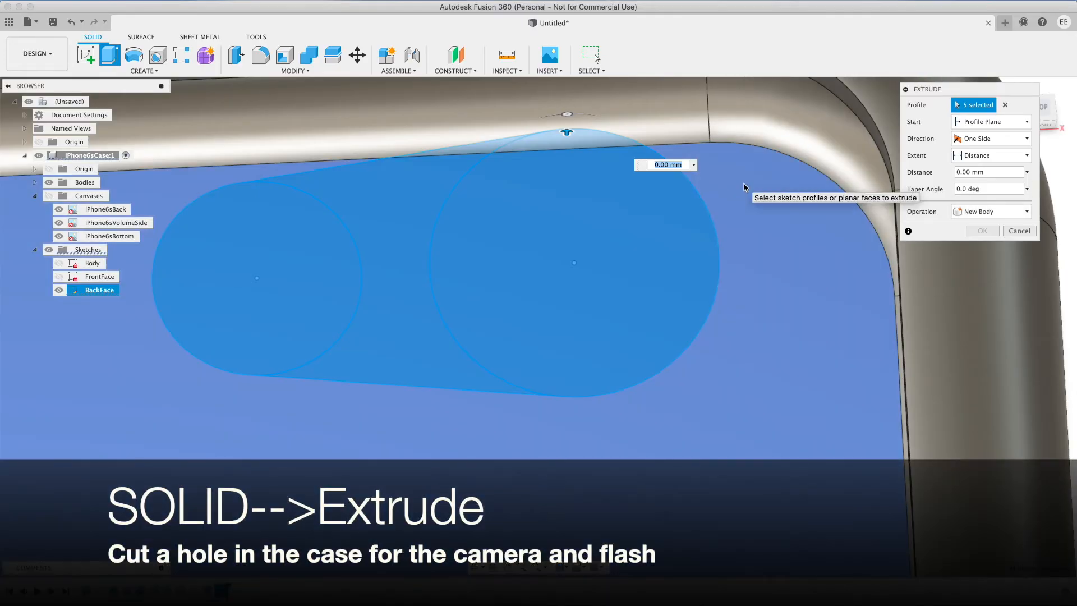
{"action": "type", "text": "CaseThick"}
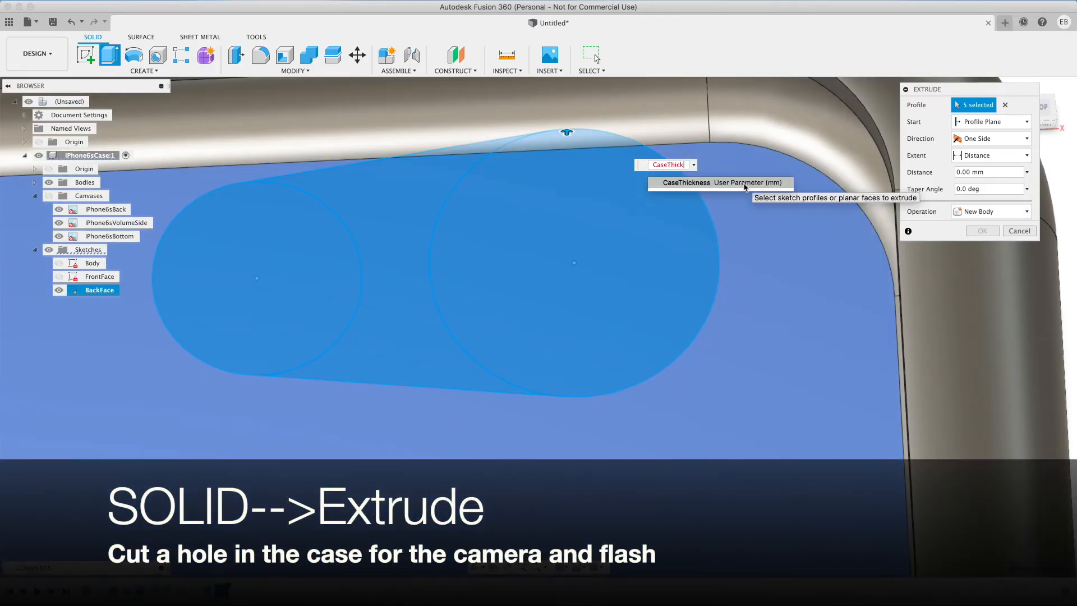
{"action": "type", "text": "ne"}
{"action": "left_click", "coordinate": [743, 183]}
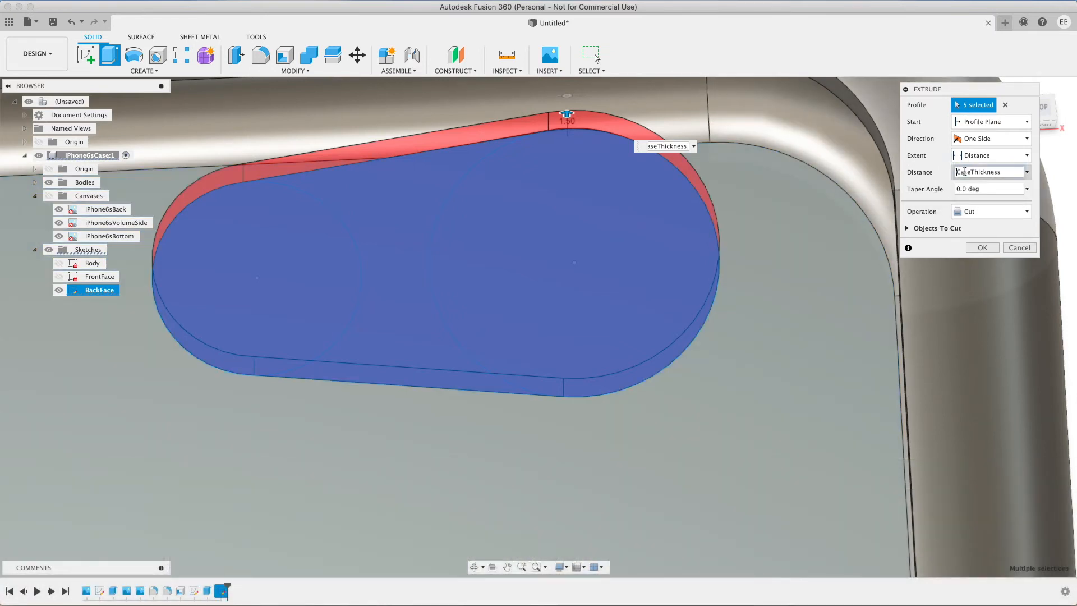
{"action": "type", "text": "-"}
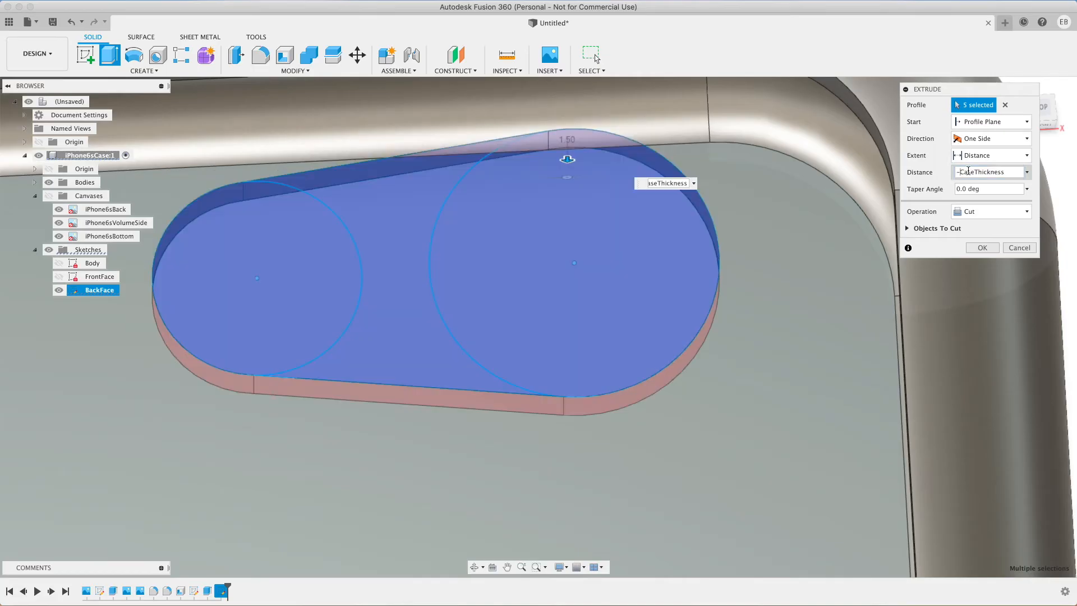
Step: Edit the camera and flash cut to use the Symmetric direction, and accept the change
{"action": "left_click", "coordinate": [990, 139]}
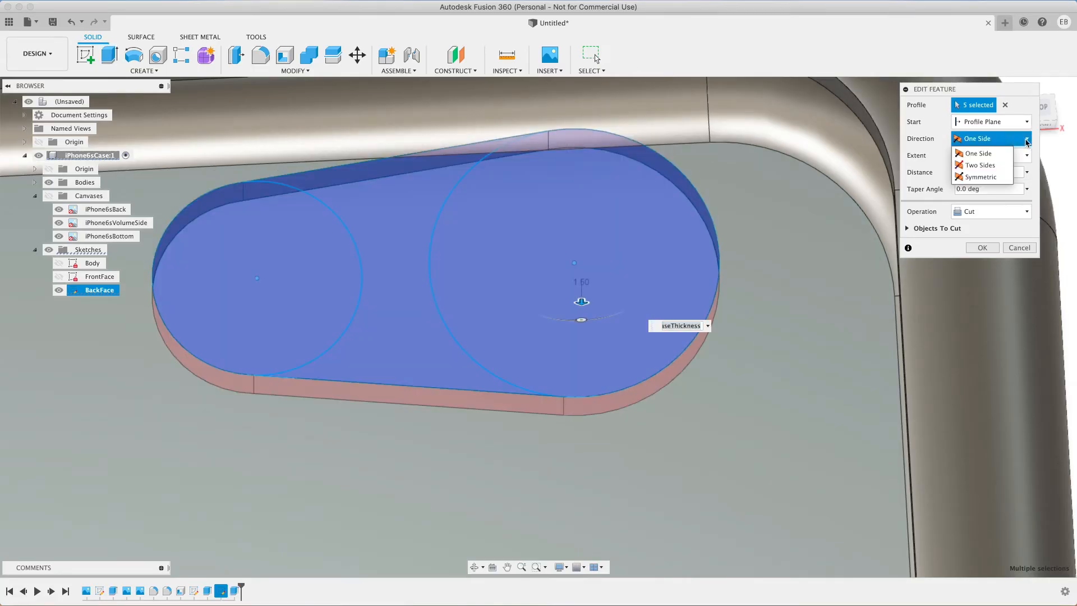
{"action": "left_click", "coordinate": [985, 178]}
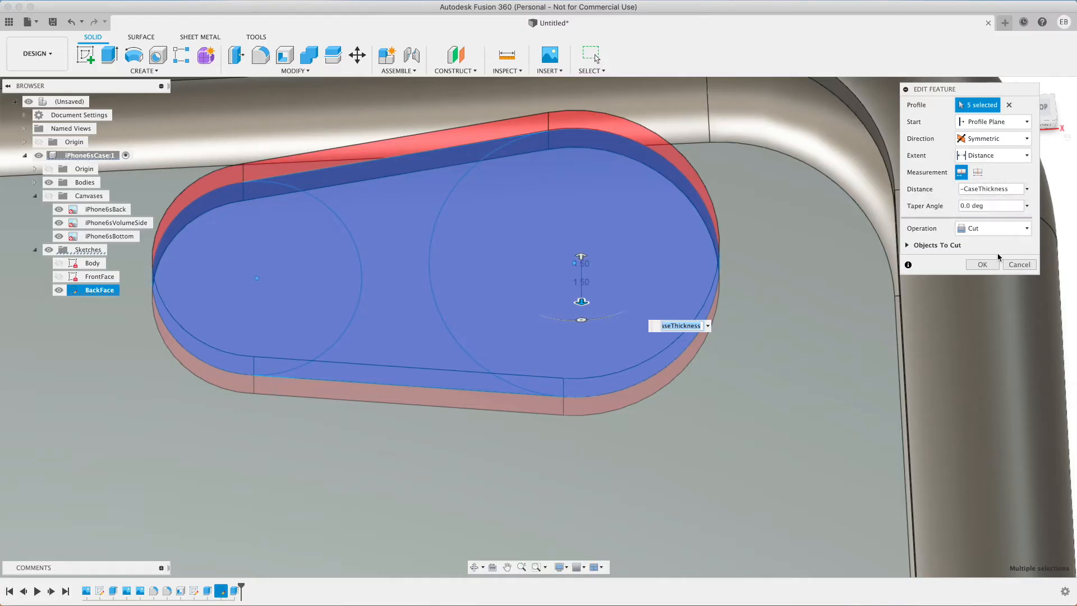
{"action": "left_click", "coordinate": [982, 264]}
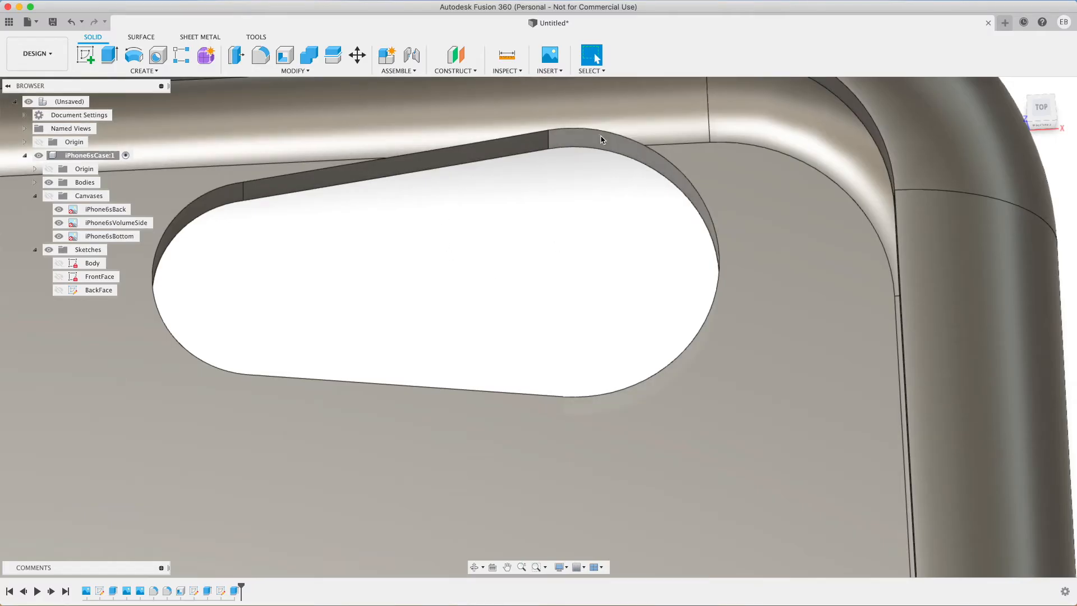
{"action": "scroll", "coordinate": [453, 309], "scroll_direction": "down", "scroll_amount": 5}
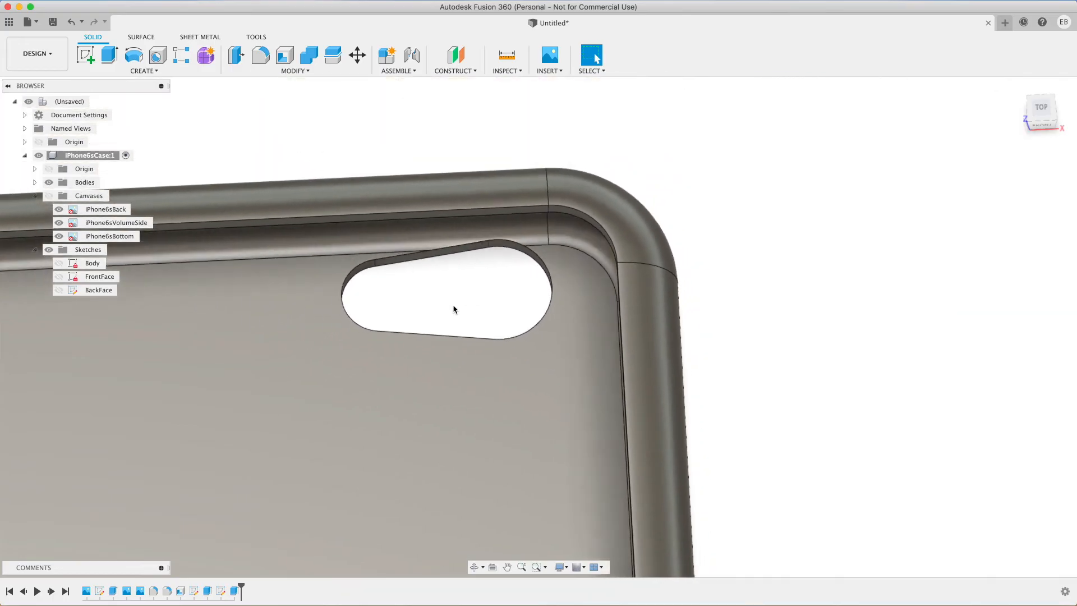
{"action": "left_click", "coordinate": [1015, 88]}
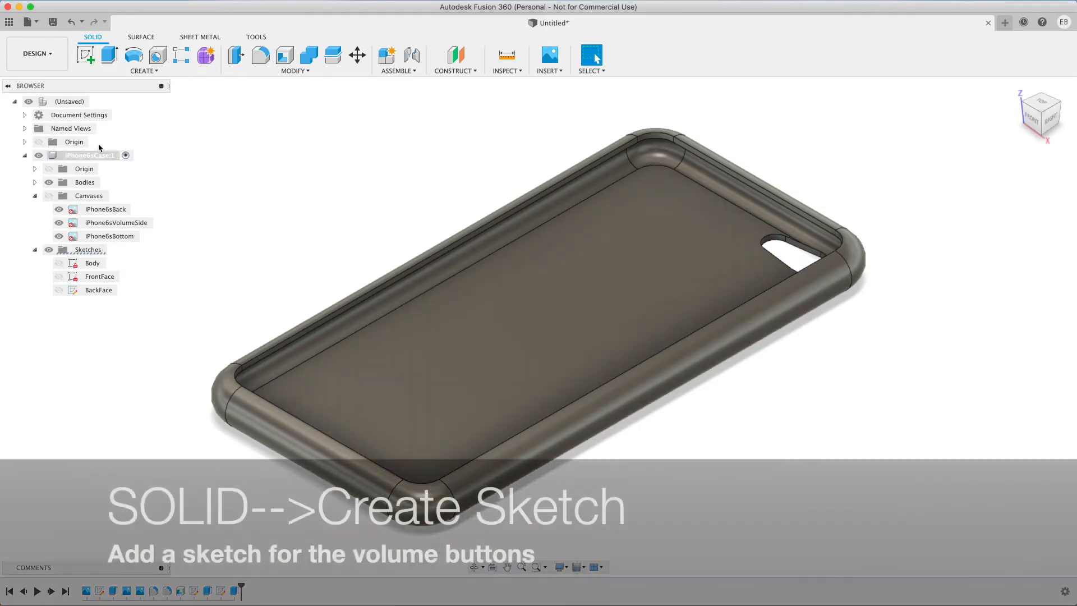
Step: Create a sketch on the vertical YZ origin plane and name it VolumeButtons
{"action": "left_click", "coordinate": [85, 55]}
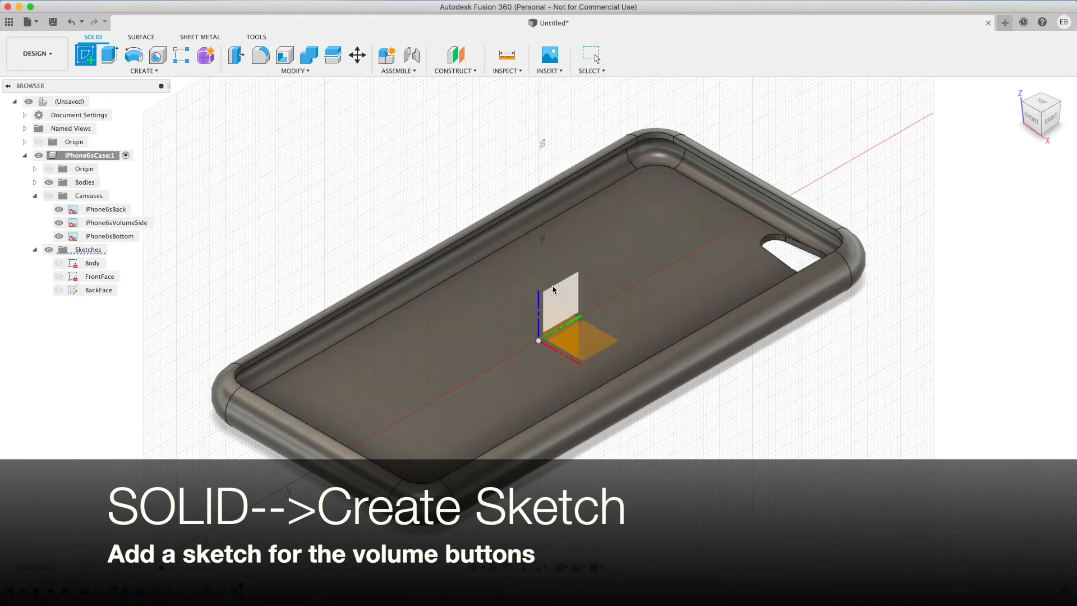
{"action": "left_click", "coordinate": [571, 291]}
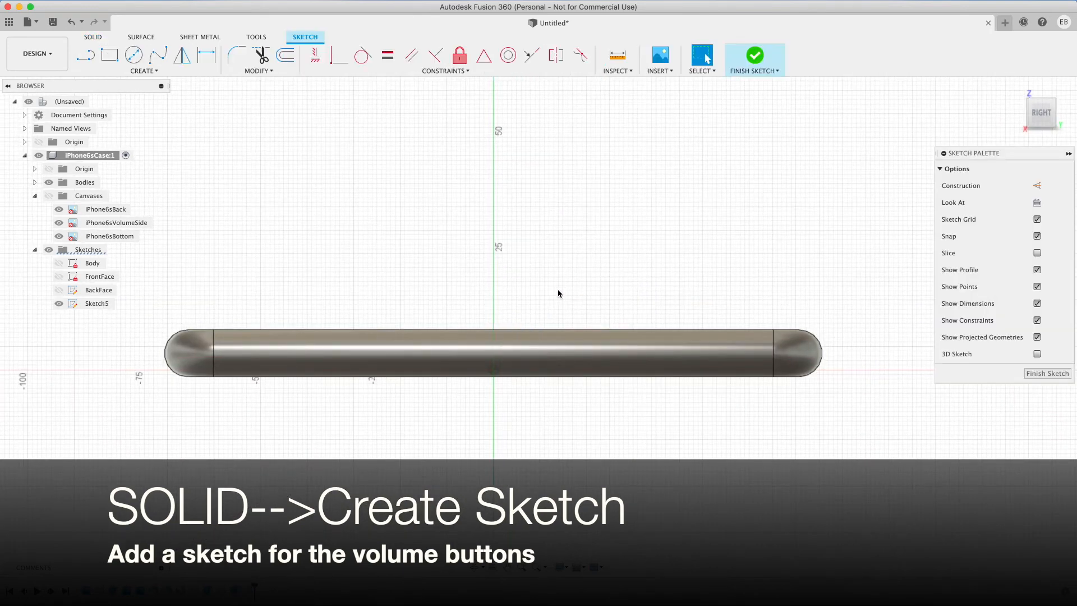
{"action": "double_click", "coordinate": [99, 304]}
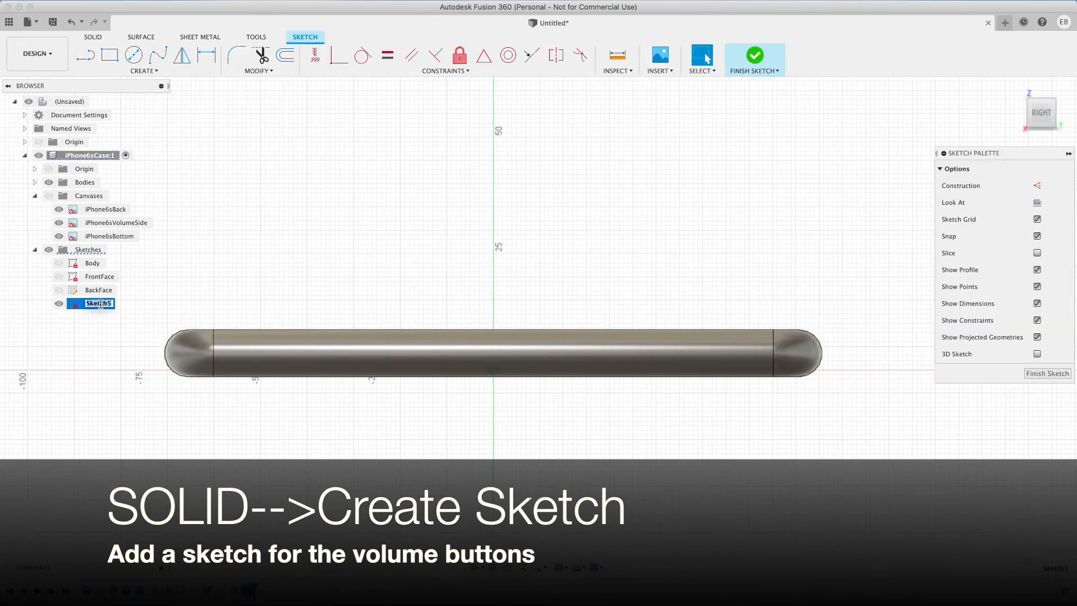
{"action": "type", "text": "VolumeButtons"}
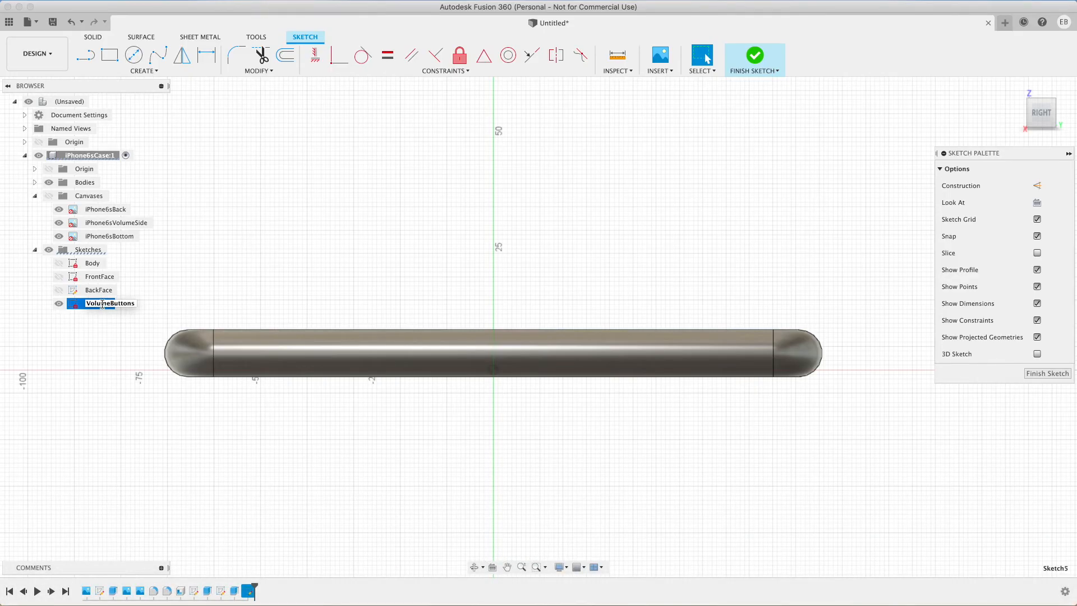
{"action": "key", "text": "Return"}
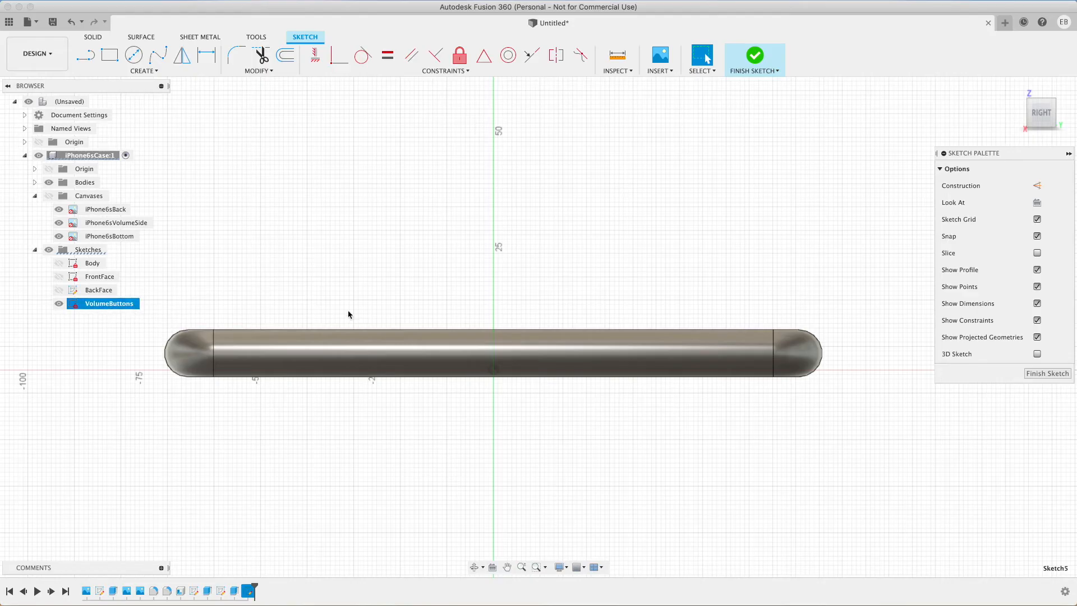
Step: Show the canvases and draw a vertical line upward from the origin with a length of Depth/2
{"action": "left_click", "coordinate": [49, 196]}
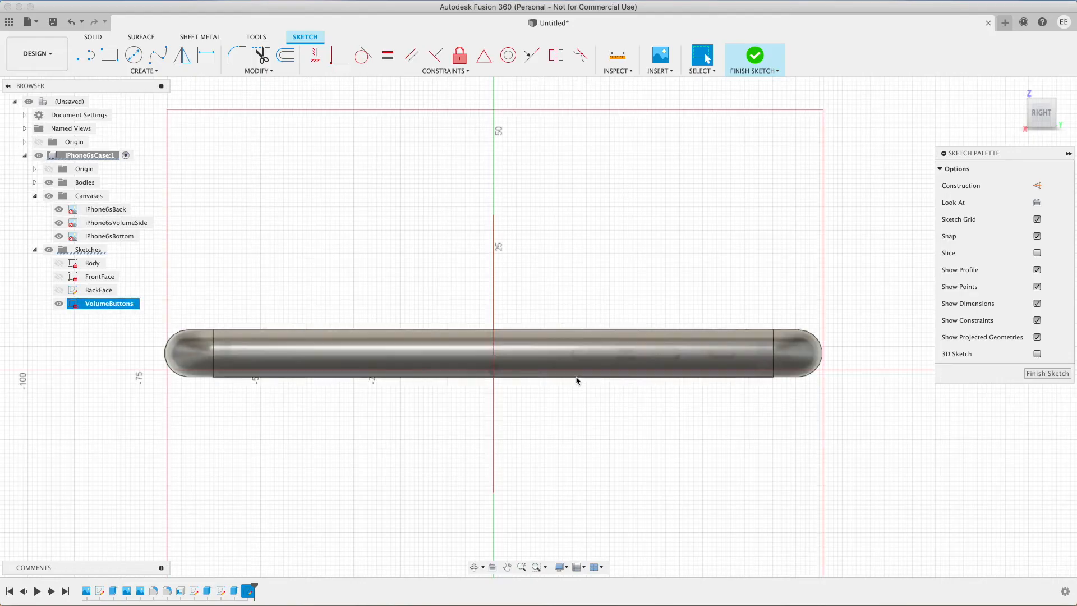
{"action": "scroll", "coordinate": [639, 351], "scroll_direction": "up", "scroll_amount": 6}
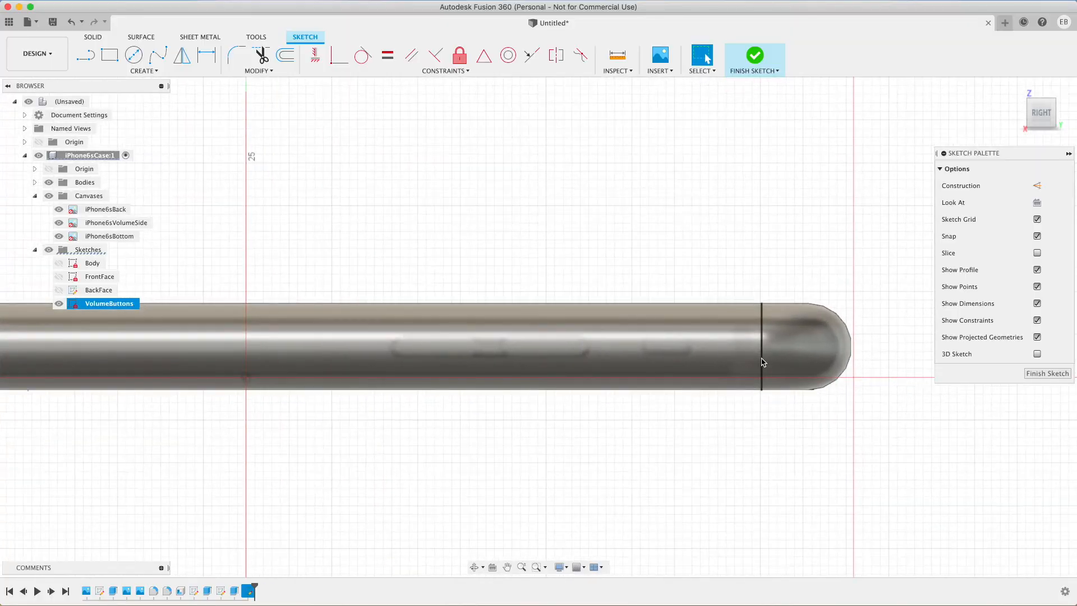
{"action": "left_click", "coordinate": [85, 54]}
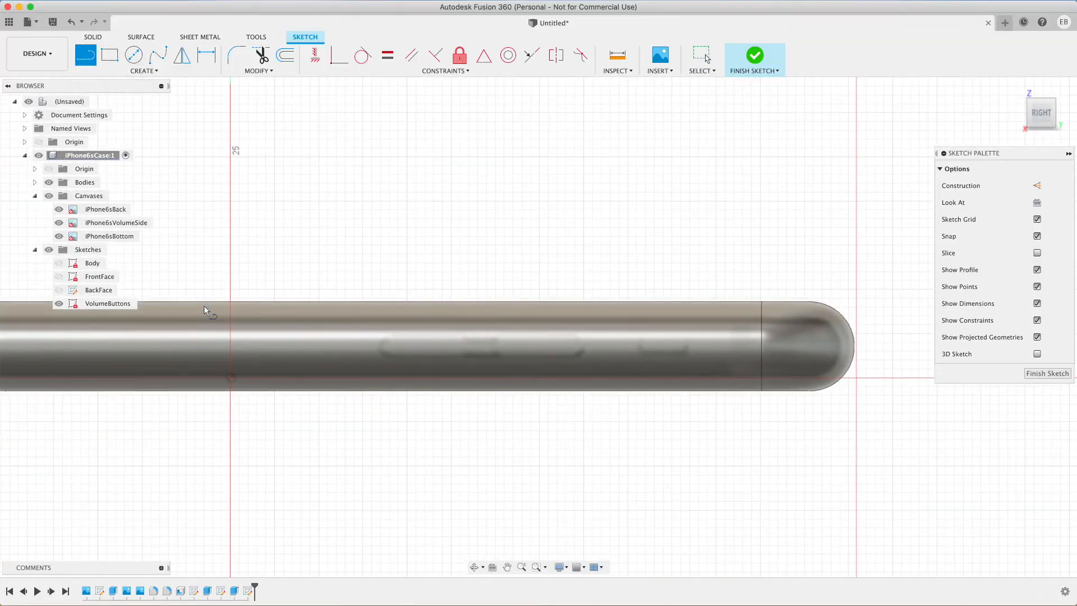
{"action": "left_click", "coordinate": [233, 375]}
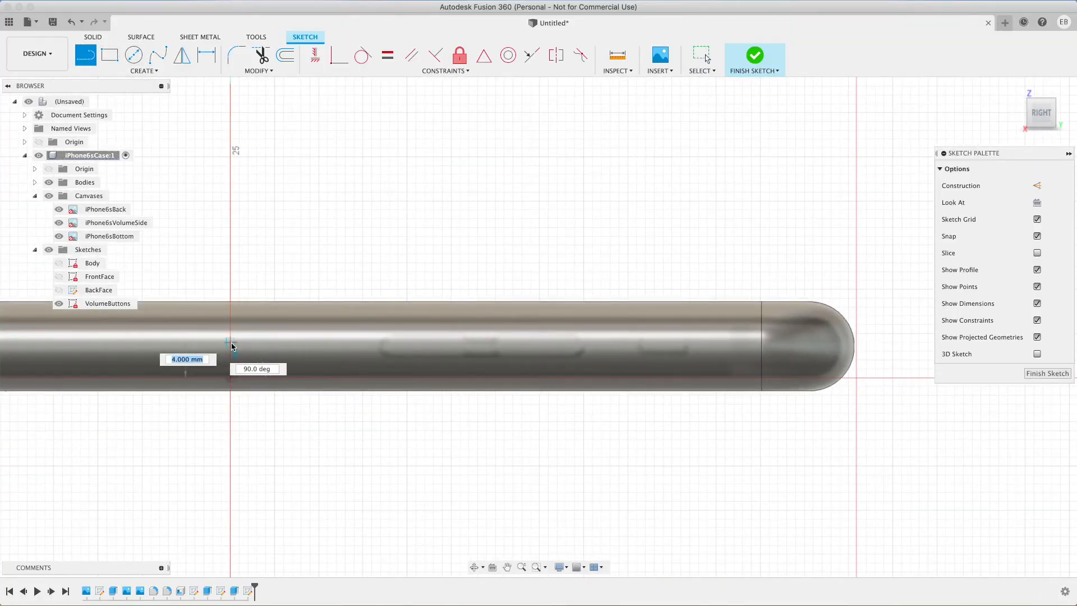
{"action": "type", "text": "Depth"}
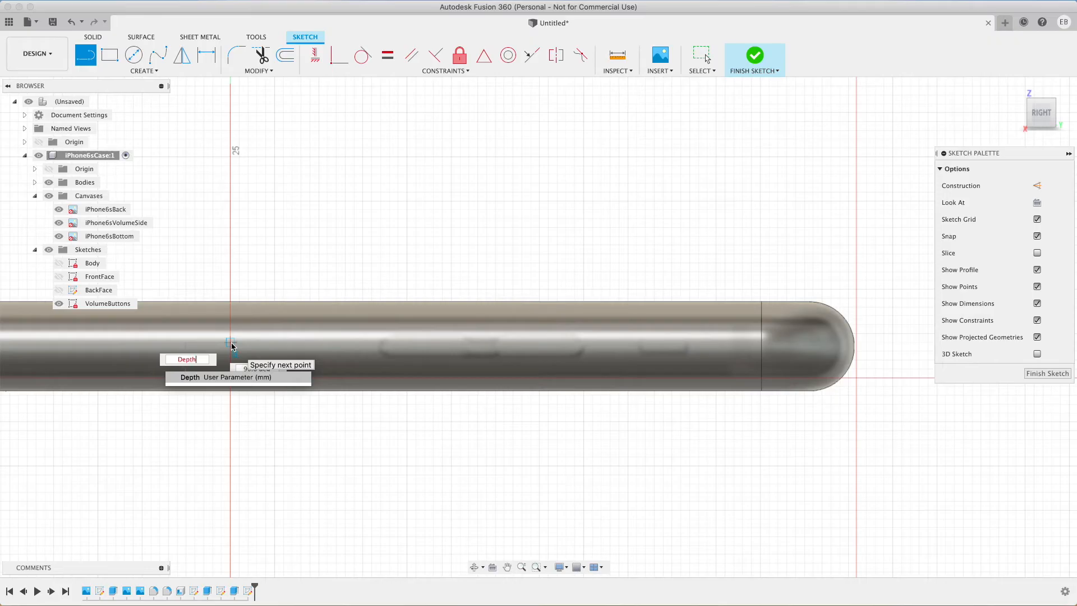
{"action": "type", "text": "/2"}
{"action": "key", "text": "Tab"}
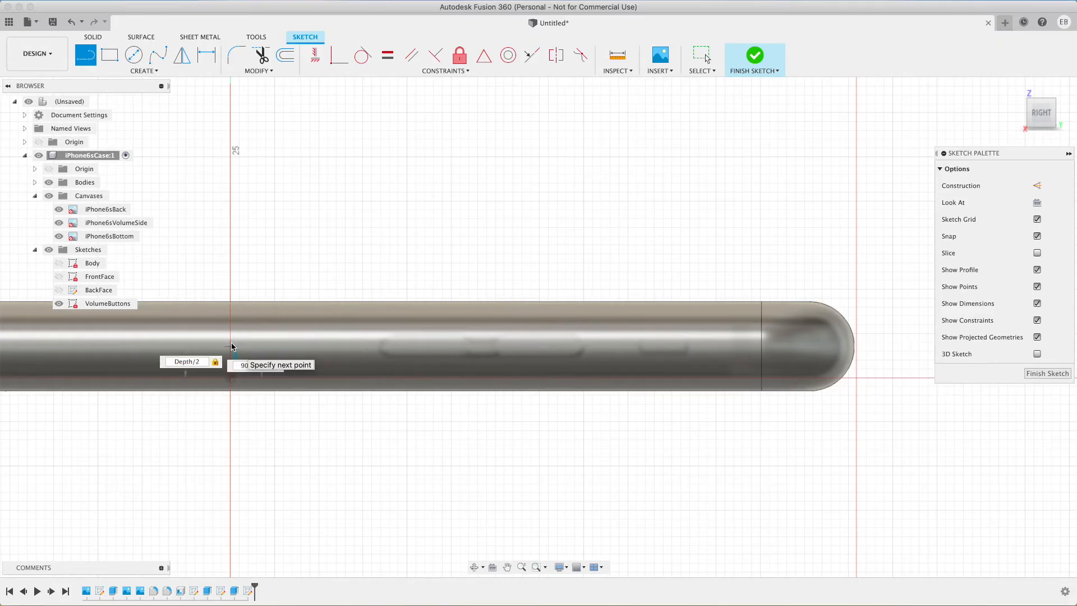
{"action": "key", "text": "Return"}
{"action": "key", "text": "Escape"}
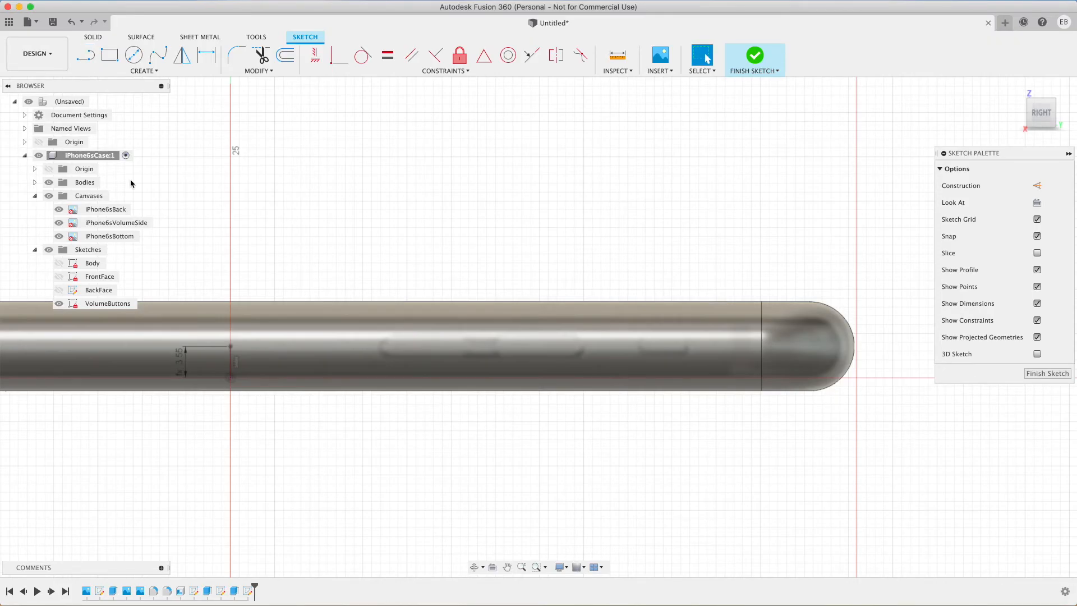
Step: Draw a horizontal line from the upper end of the Depth/2 line past the volume buttons and mute switch, ending just before the rounded corner
{"action": "left_click", "coordinate": [85, 54]}
{"action": "left_click", "coordinate": [232, 348]}
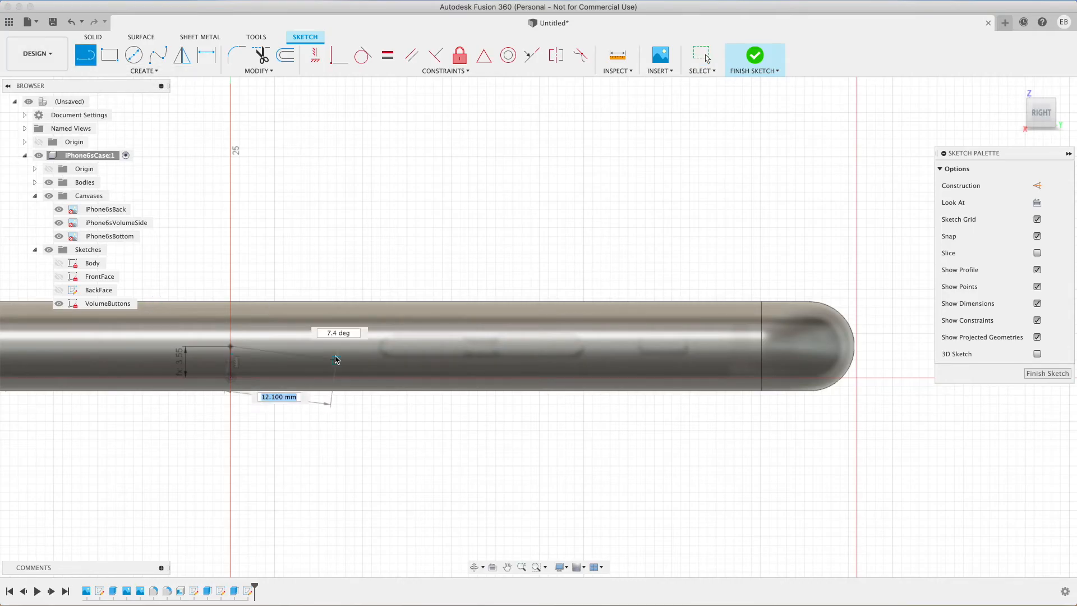
{"action": "left_click", "coordinate": [743, 348]}
{"action": "key", "text": "Escape"}
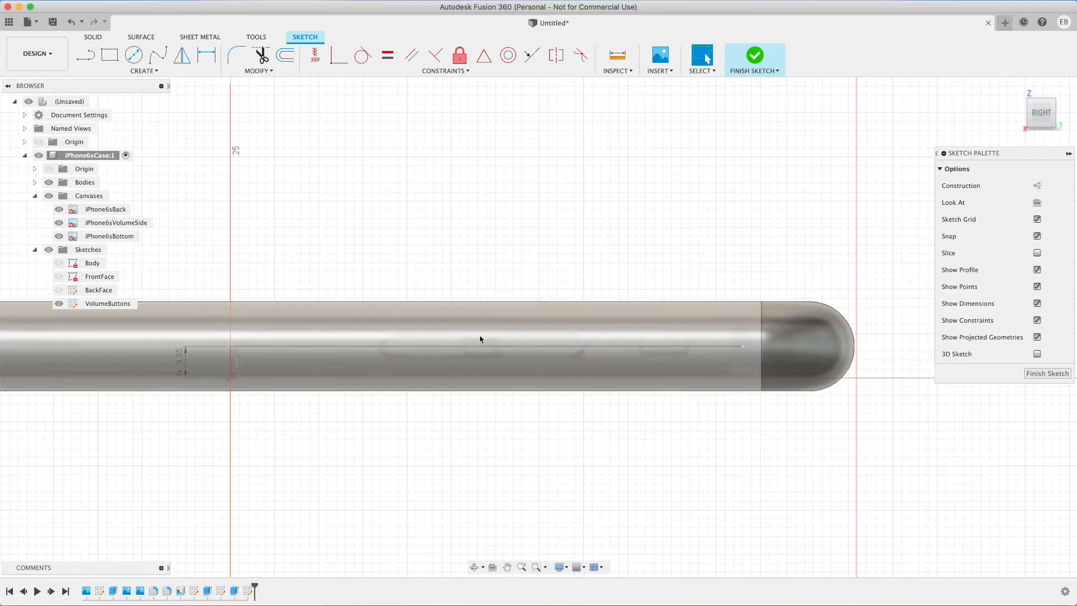
Step: Draw two 5 mm diameter circles centred on the horizontal line, one at each end of the volume button outline
{"action": "scroll", "coordinate": [445, 337], "scroll_direction": "up", "scroll_amount": 3}
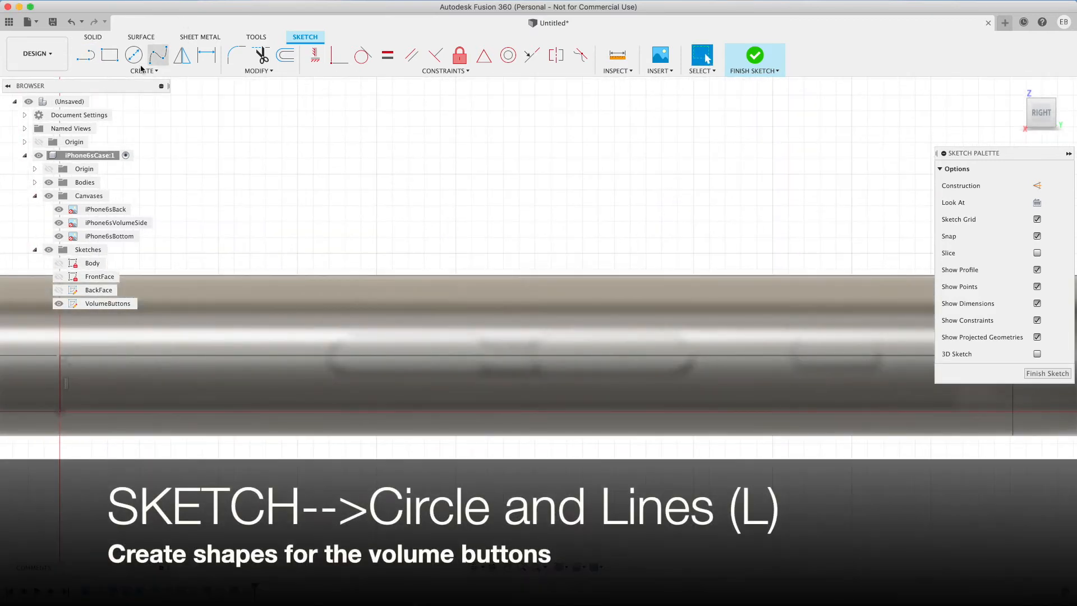
{"action": "left_click", "coordinate": [133, 55]}
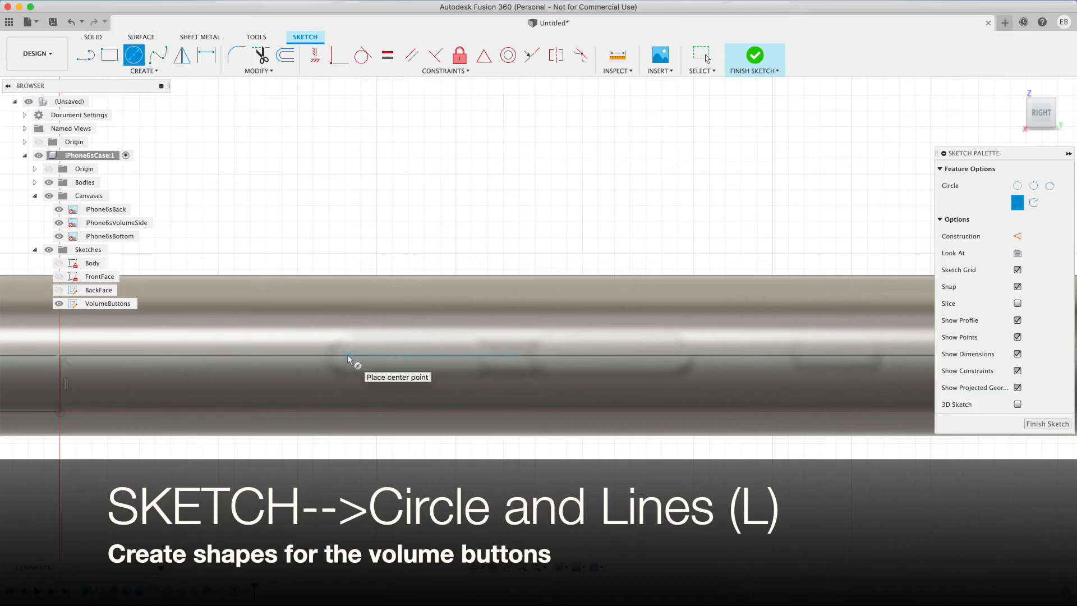
{"action": "left_click", "coordinate": [348, 356]}
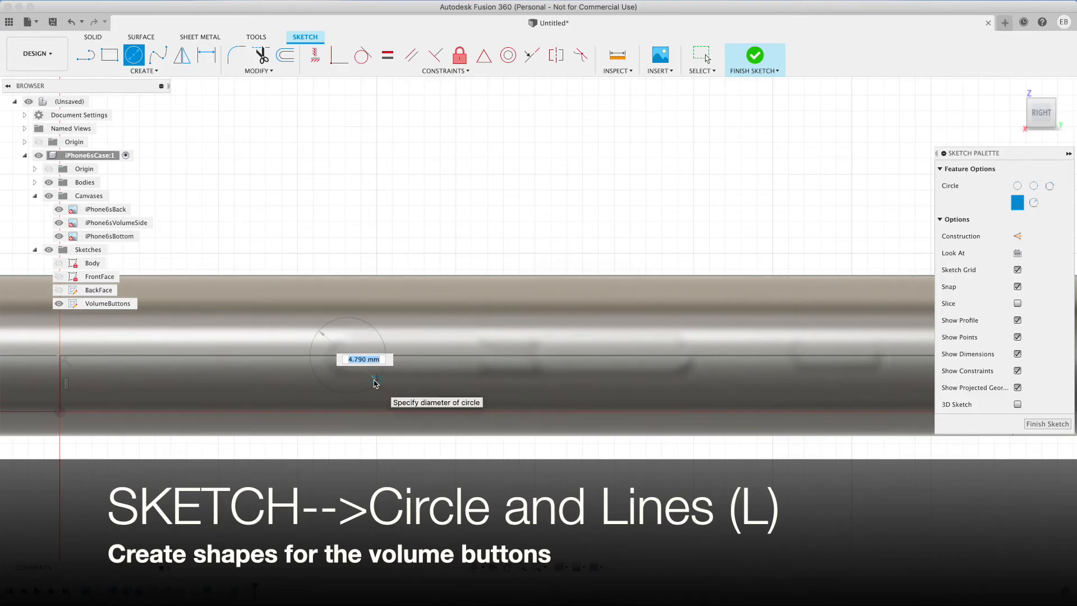
{"action": "key", "text": "Tab"}
{"action": "key", "text": "Return"}
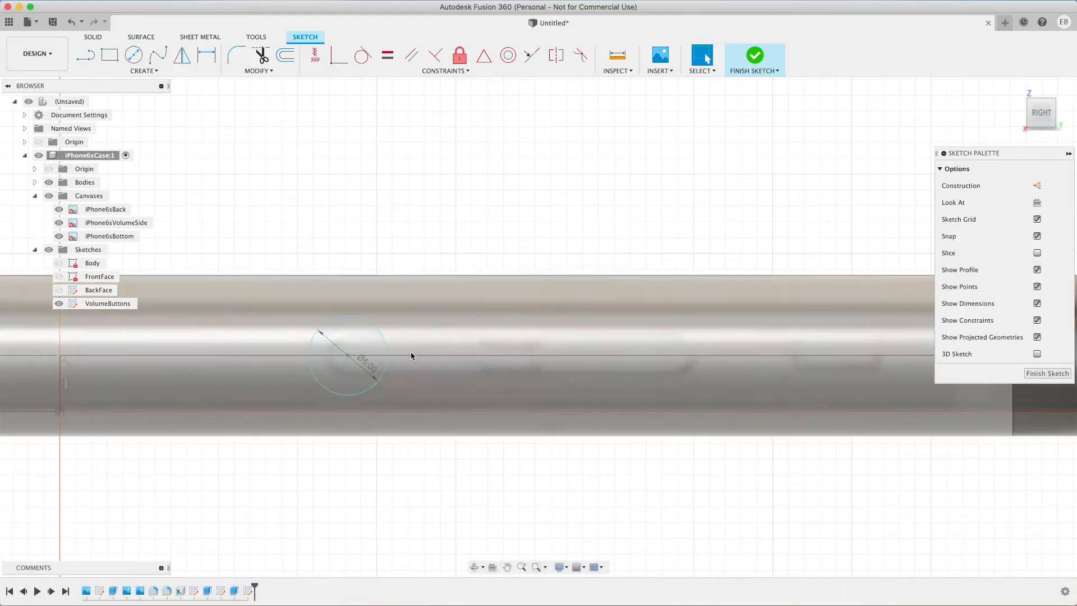
{"action": "left_click", "coordinate": [135, 56]}
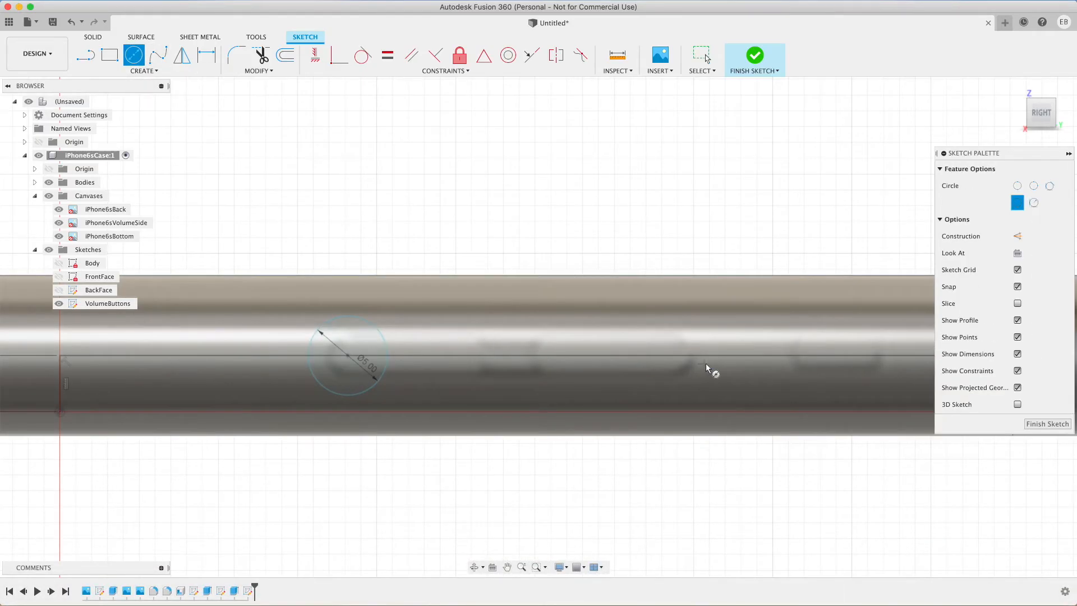
{"action": "left_click", "coordinate": [672, 355]}
{"action": "key", "text": "Tab"}
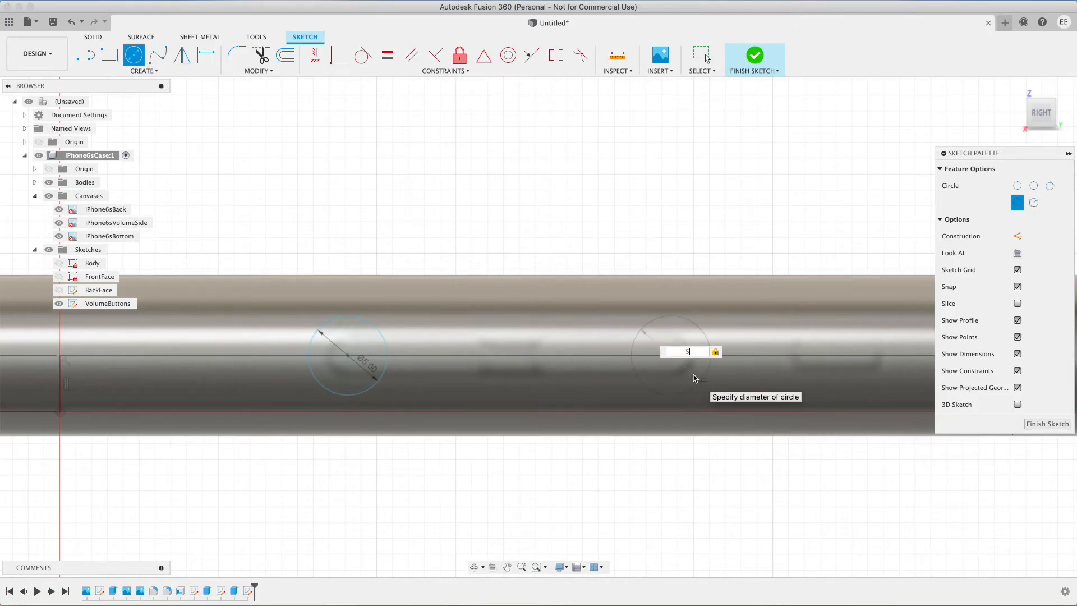
{"action": "key", "text": "Return"}
Step: Draw two overlapping 5 mm diameter circles centred on the horizontal line, one at each end of the mute switch outline
{"action": "left_click", "coordinate": [135, 56]}
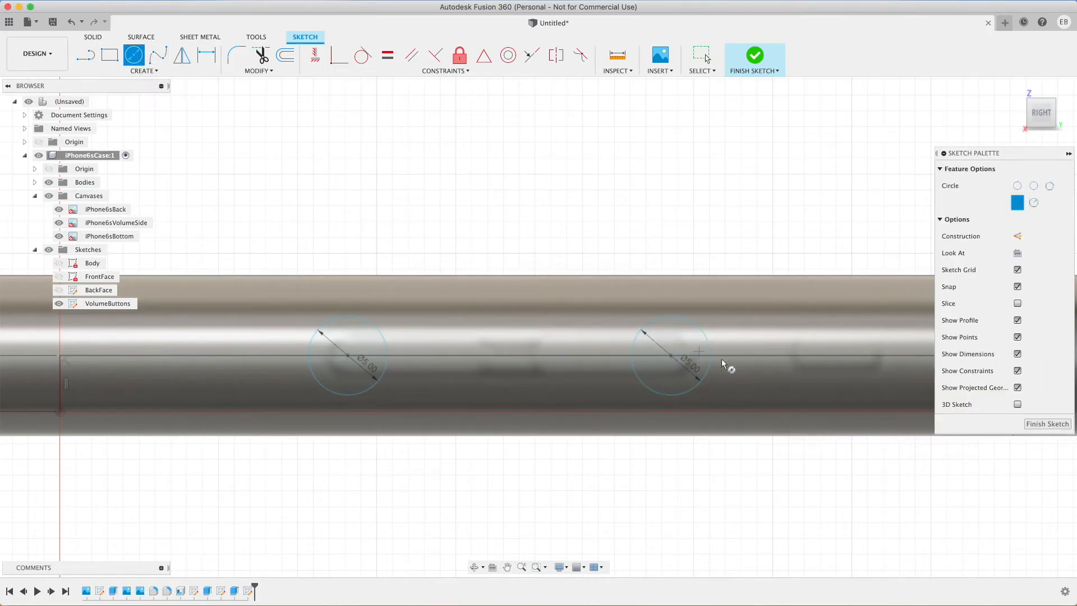
{"action": "left_click", "coordinate": [807, 355]}
{"action": "type", "text": "5"}
{"action": "key", "text": "Return"}
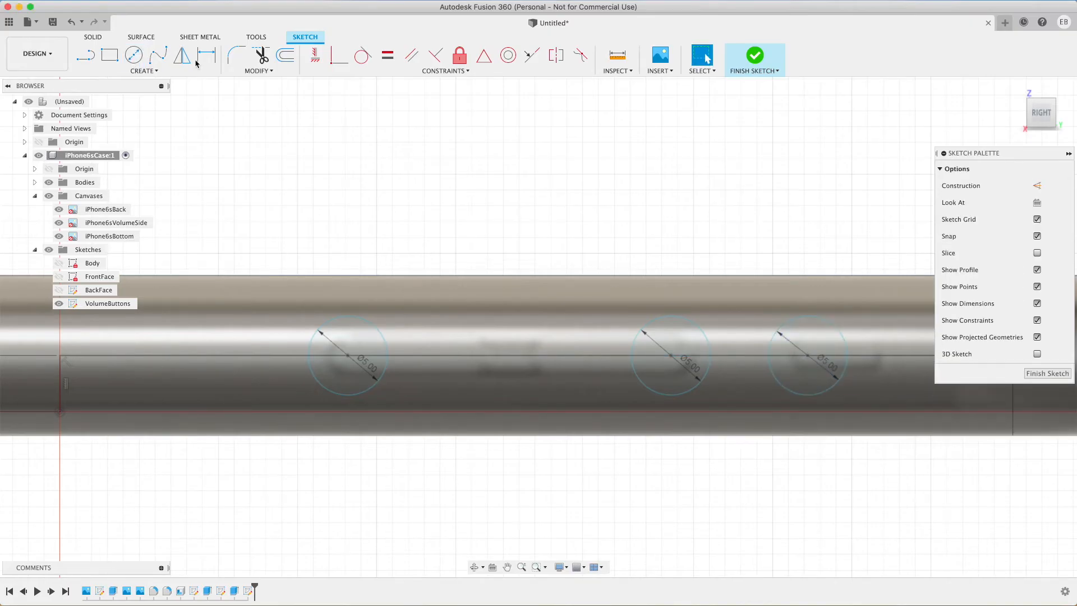
{"action": "left_click", "coordinate": [137, 58]}
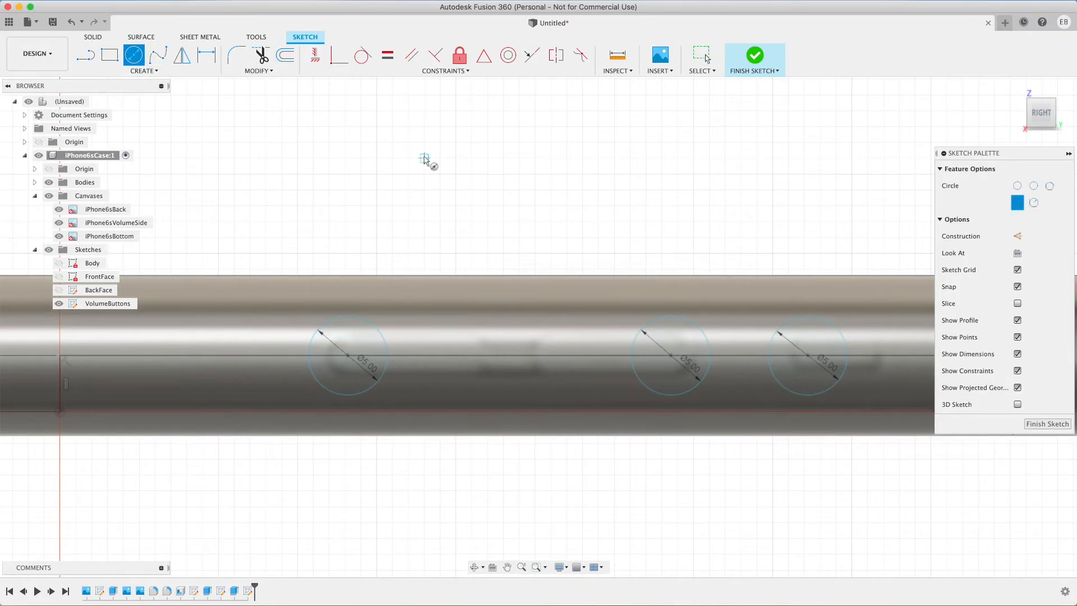
{"action": "left_click", "coordinate": [865, 356]}
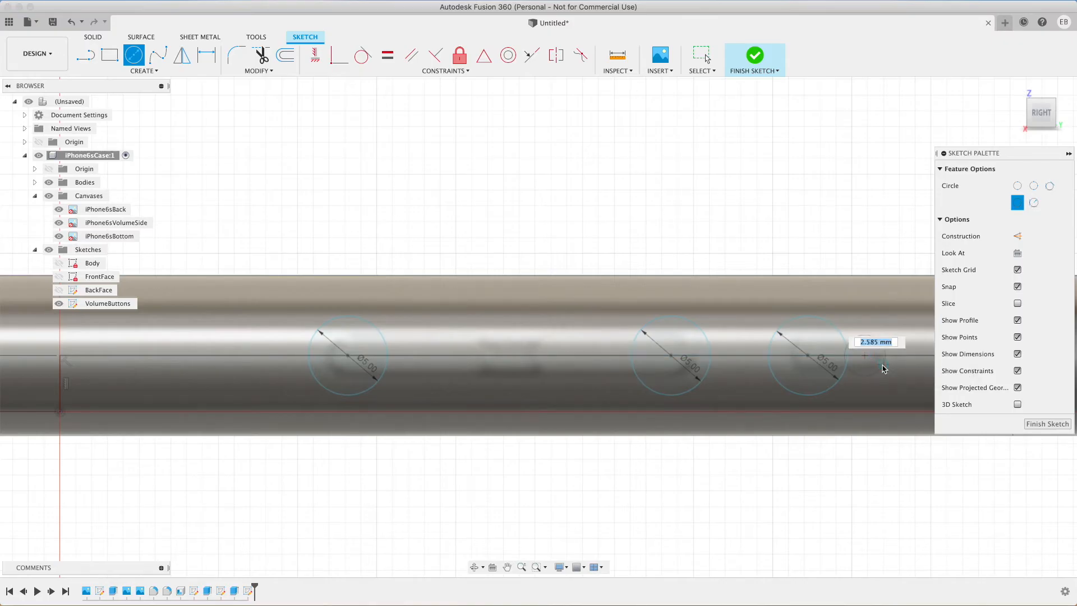
{"action": "type", "text": "5"}
{"action": "key", "text": "Return"}
{"action": "key", "text": "Escape"}
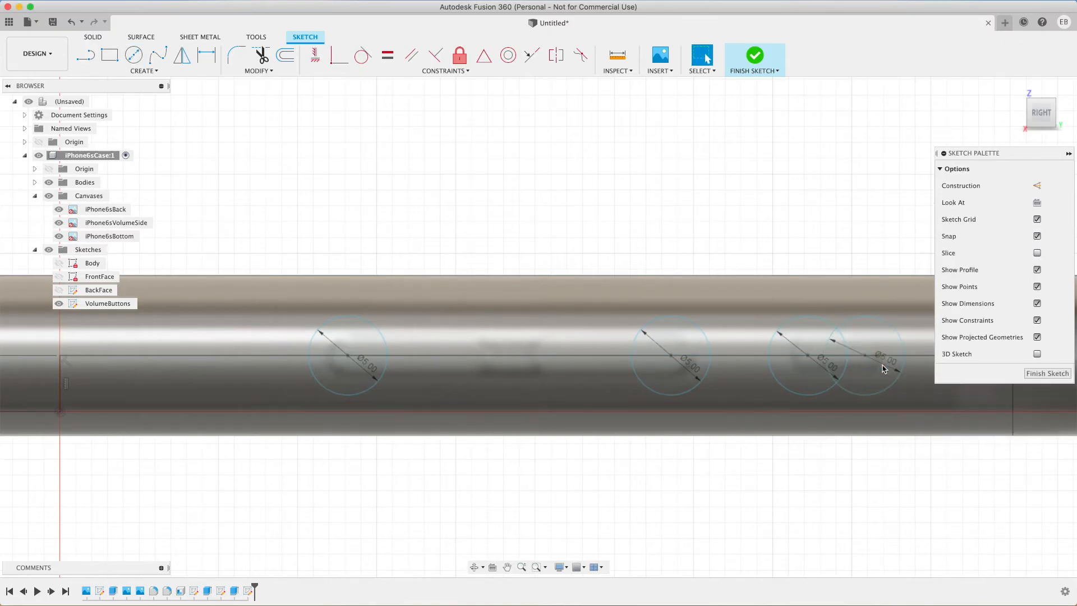
Step: Join the upper and lower sides of the two volume button circles with horizontal tangent lines
{"action": "key", "text": "l"}
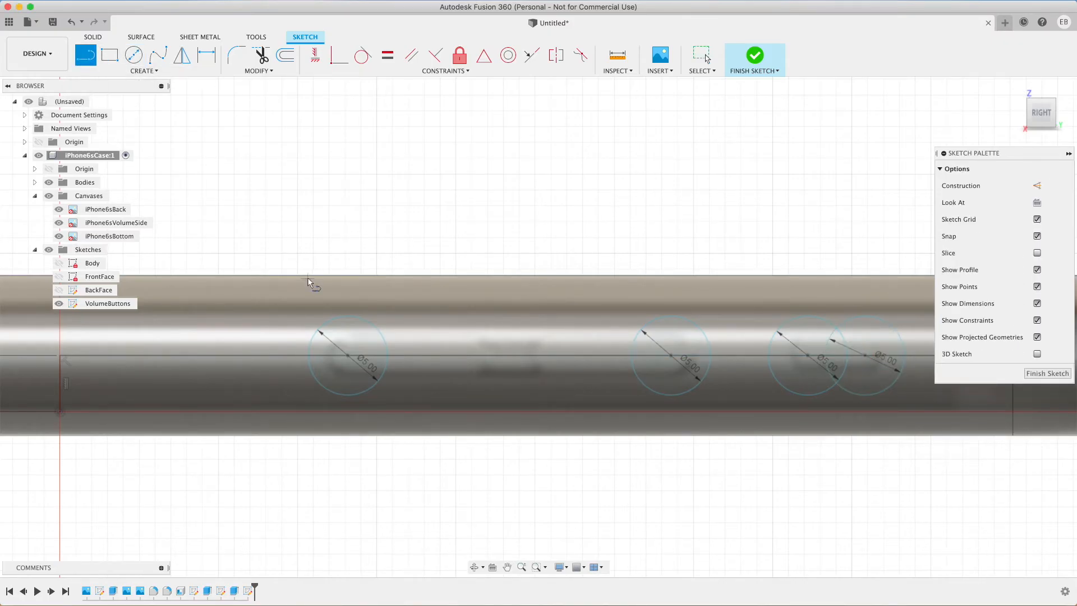
{"action": "left_click", "coordinate": [348, 316]}
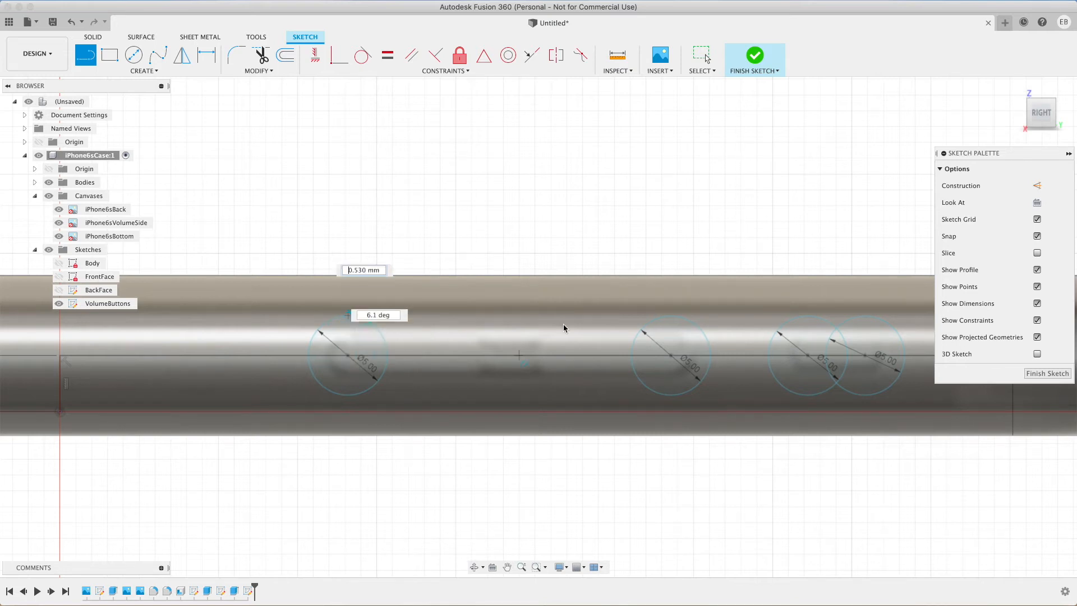
{"action": "left_click", "coordinate": [672, 317]}
{"action": "left_click", "coordinate": [670, 396]}
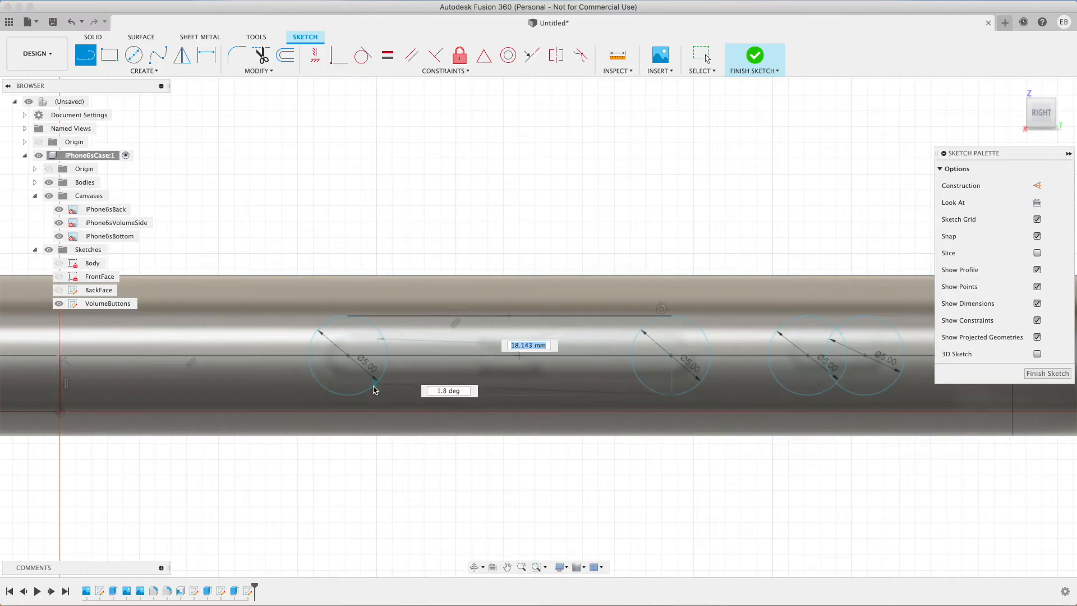
{"action": "left_click", "coordinate": [347, 394]}
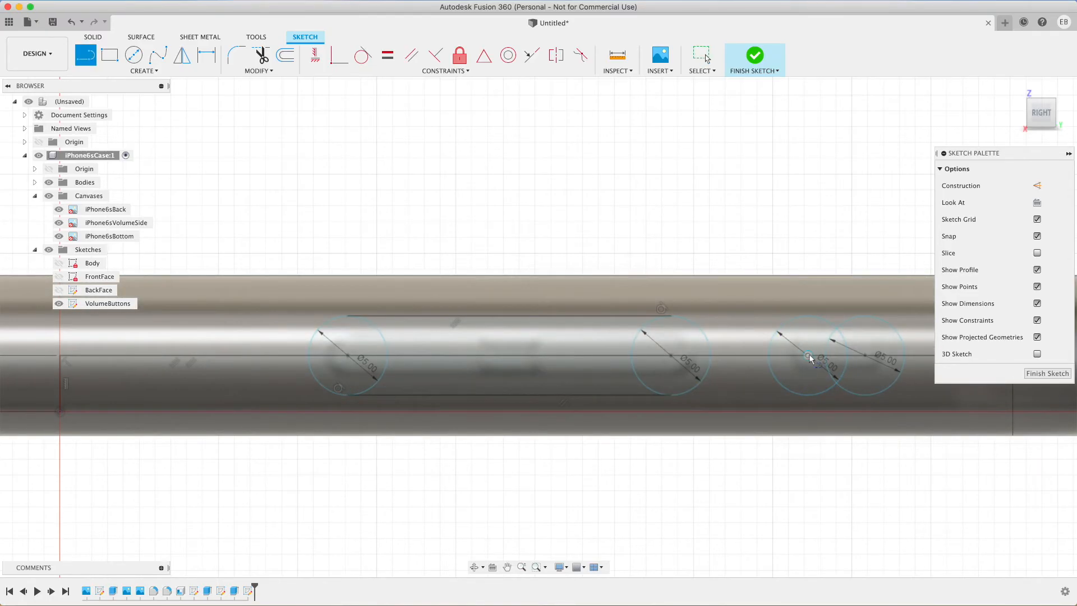
Step: Join the upper and lower sides of the two mute switch circles with tangent lines about 3.8 mm long, and finish the sketch
{"action": "left_click", "coordinate": [808, 316]}
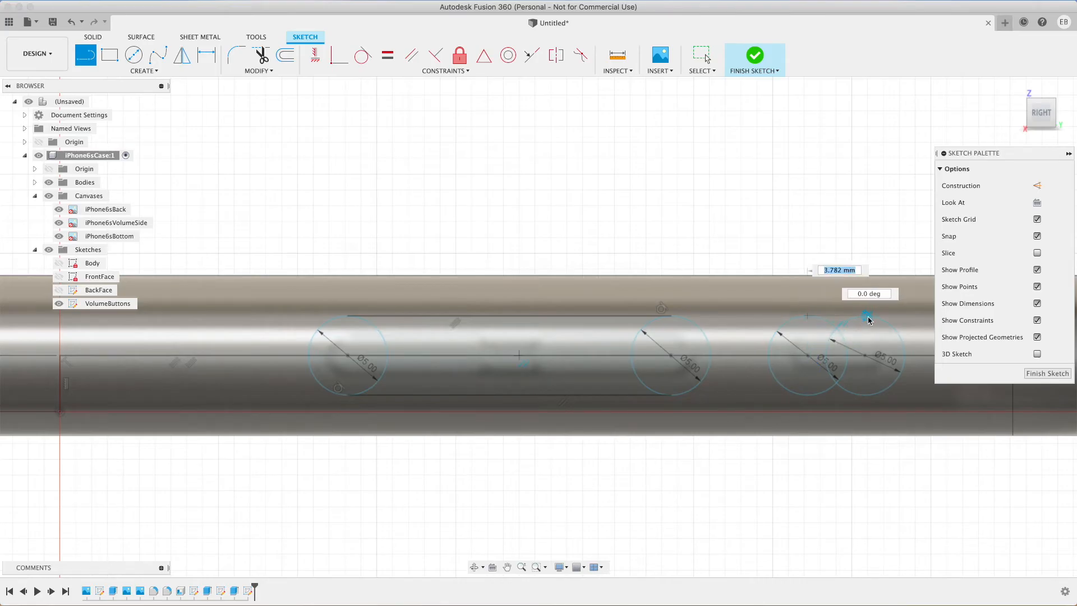
{"action": "left_click", "coordinate": [867, 316]}
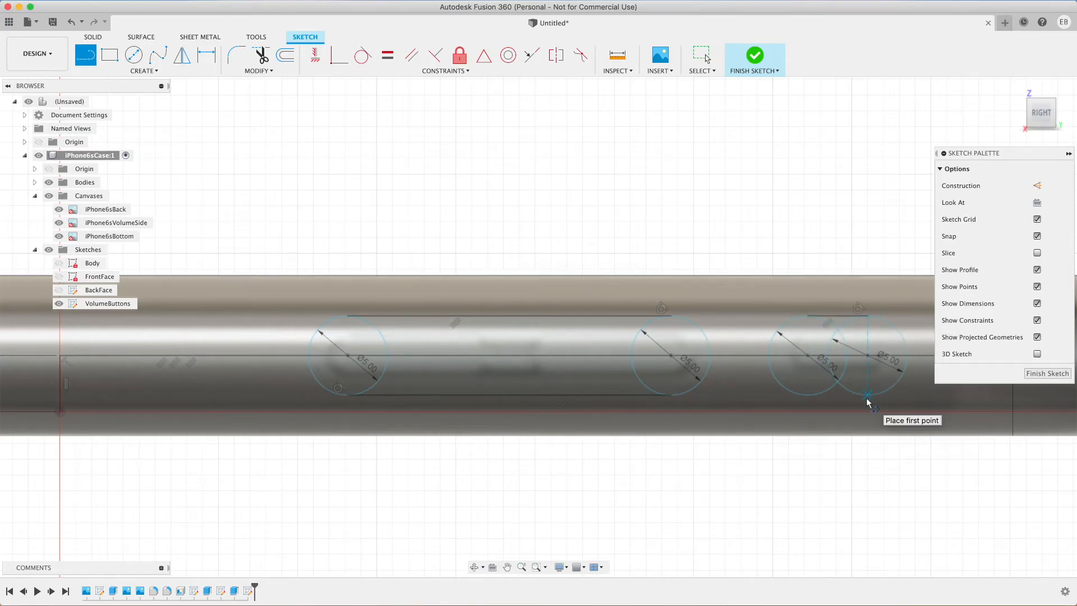
{"action": "key", "text": "Escape"}
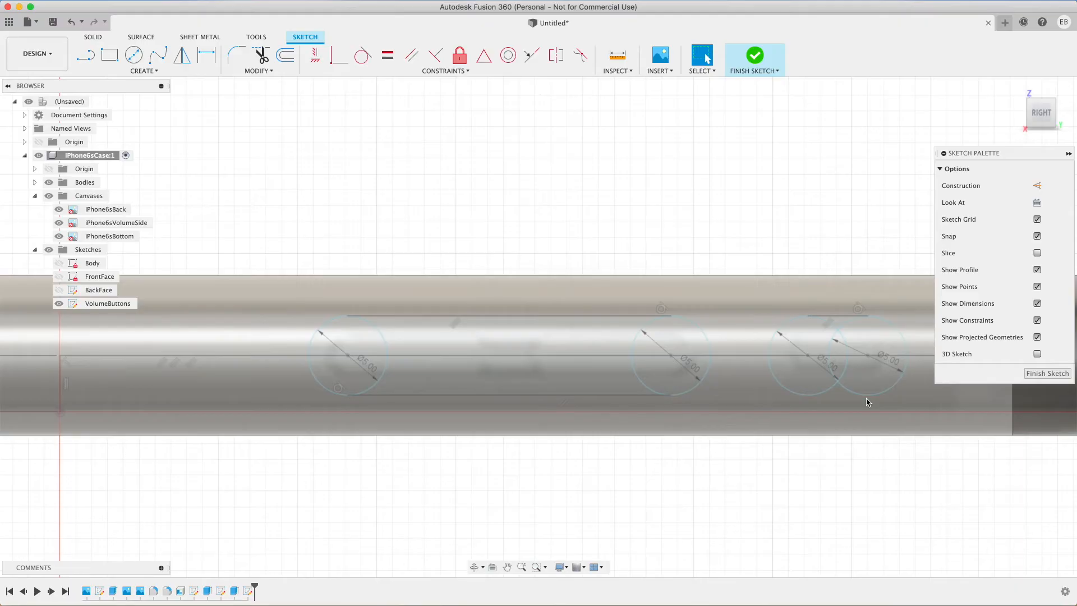
{"action": "key", "text": "l"}
{"action": "left_click", "coordinate": [868, 395]}
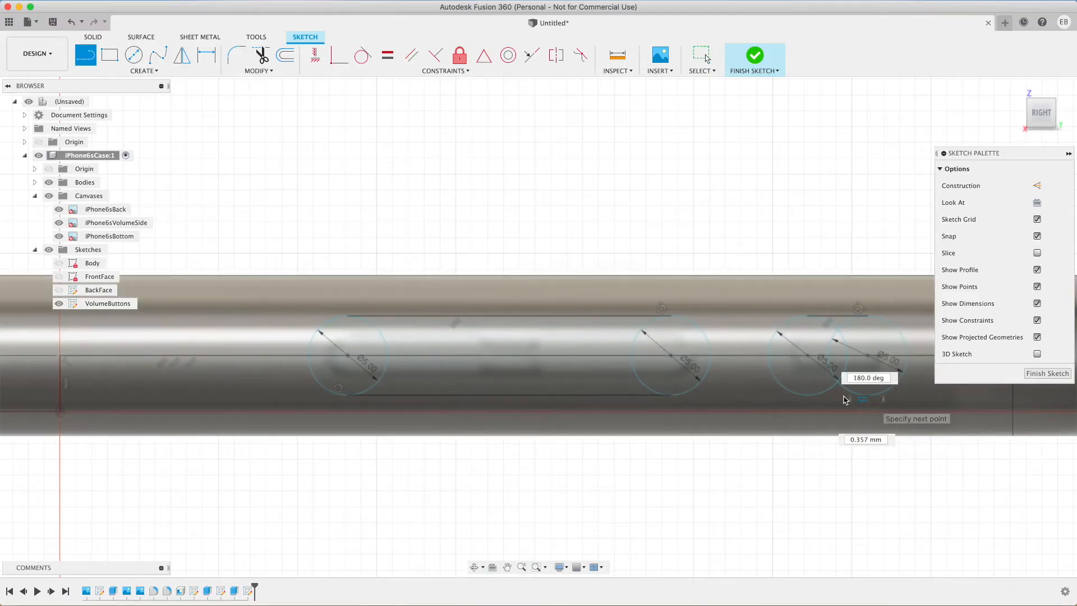
{"action": "key", "text": "Escape"}
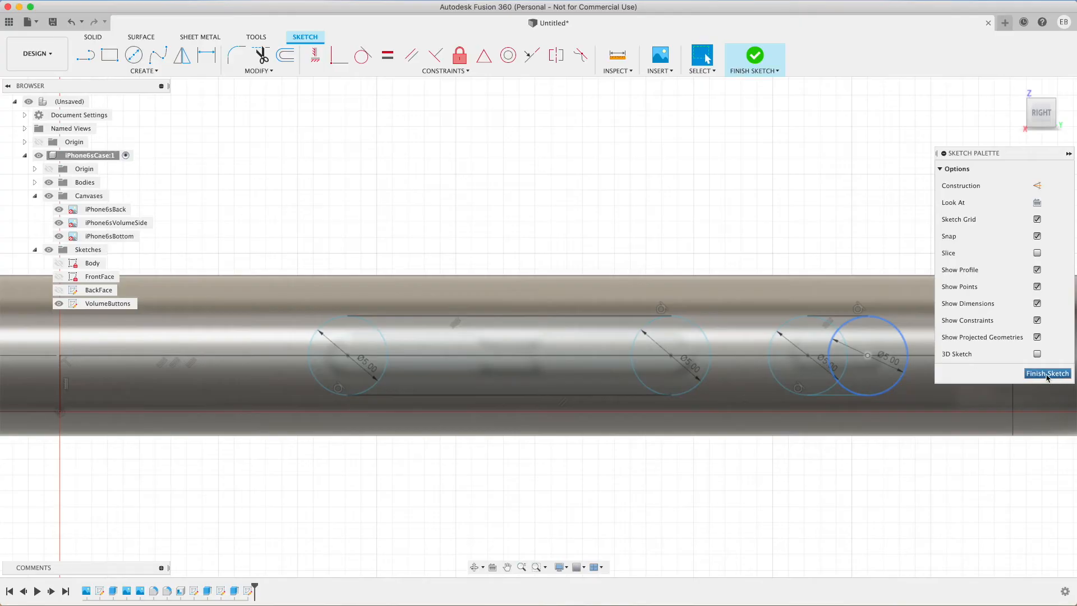
{"action": "left_click", "coordinate": [1046, 374]}
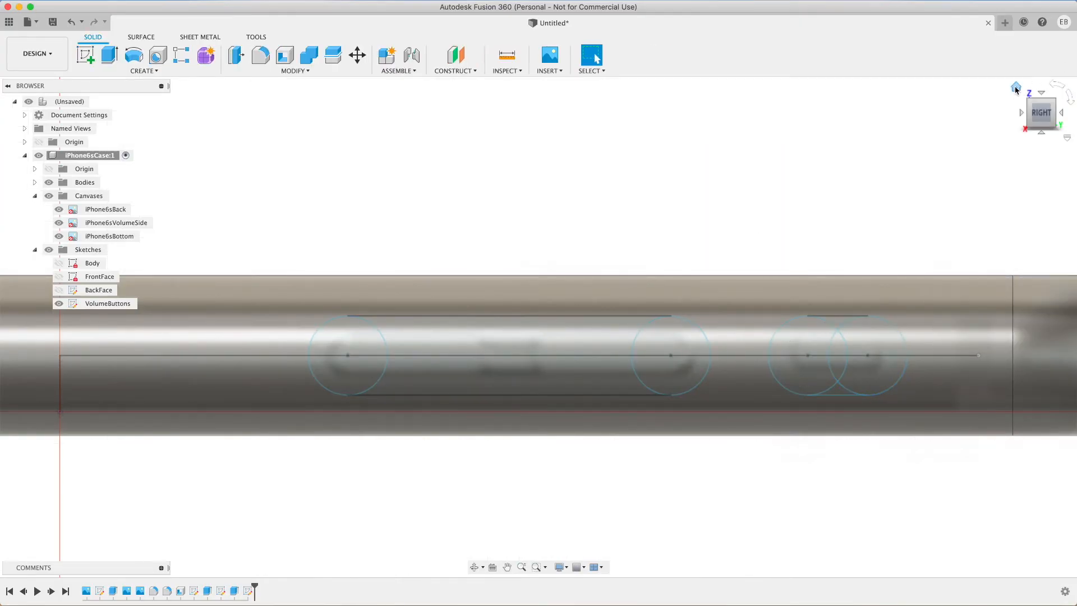
Step: Hide all the reference canvases of the iPhone6sCase component
{"action": "left_click", "coordinate": [1015, 90]}
{"action": "scroll", "coordinate": [582, 365], "scroll_direction": "up", "scroll_amount": 10}
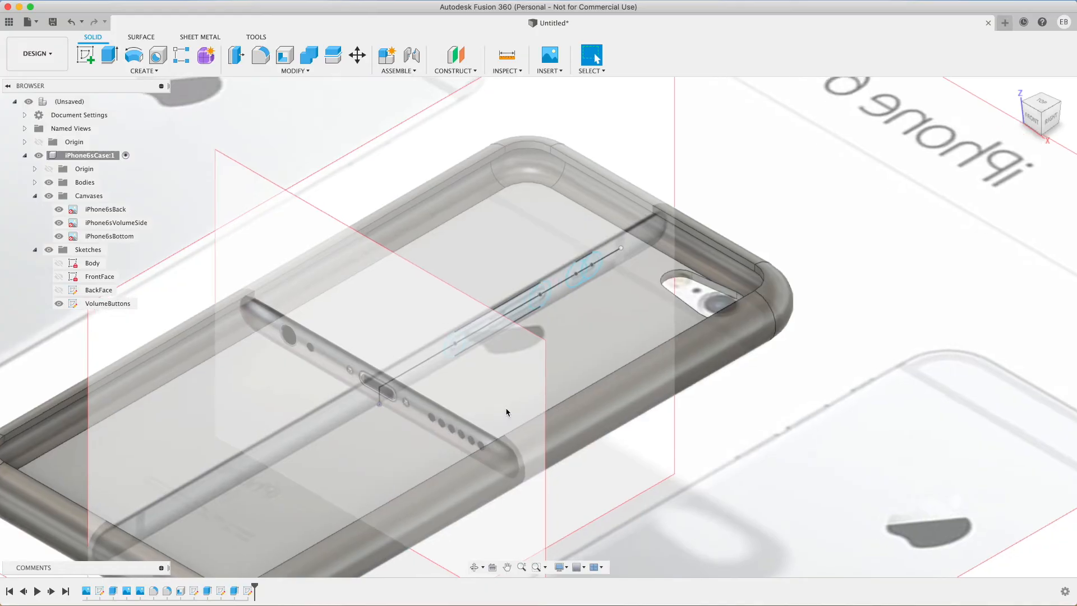
{"action": "scroll", "coordinate": [506, 412], "scroll_direction": "up", "scroll_amount": 2}
{"action": "left_click", "coordinate": [39, 157]}
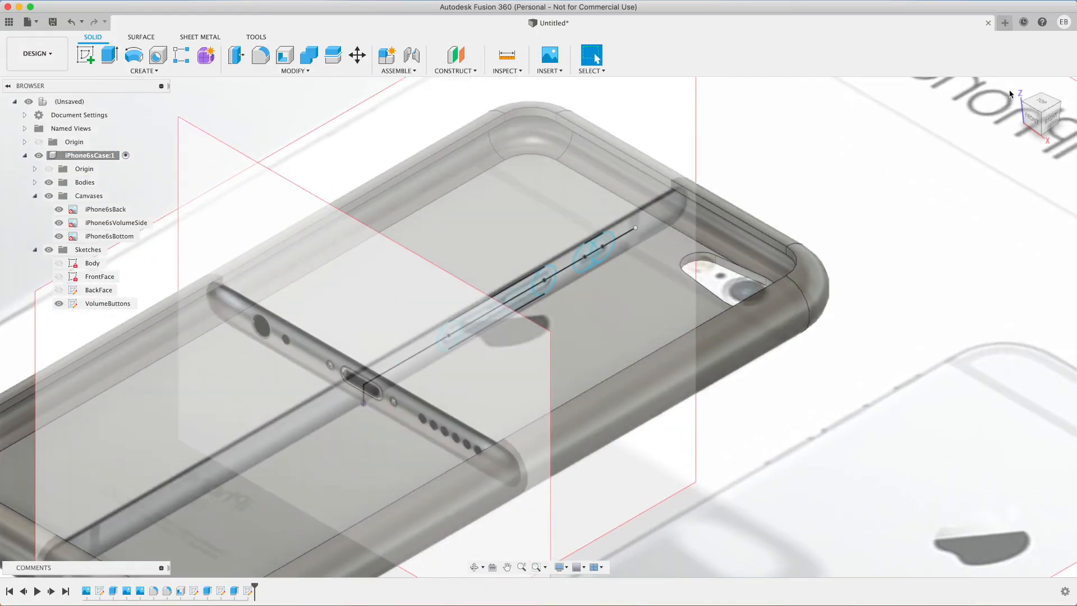
{"action": "left_click", "coordinate": [1015, 90]}
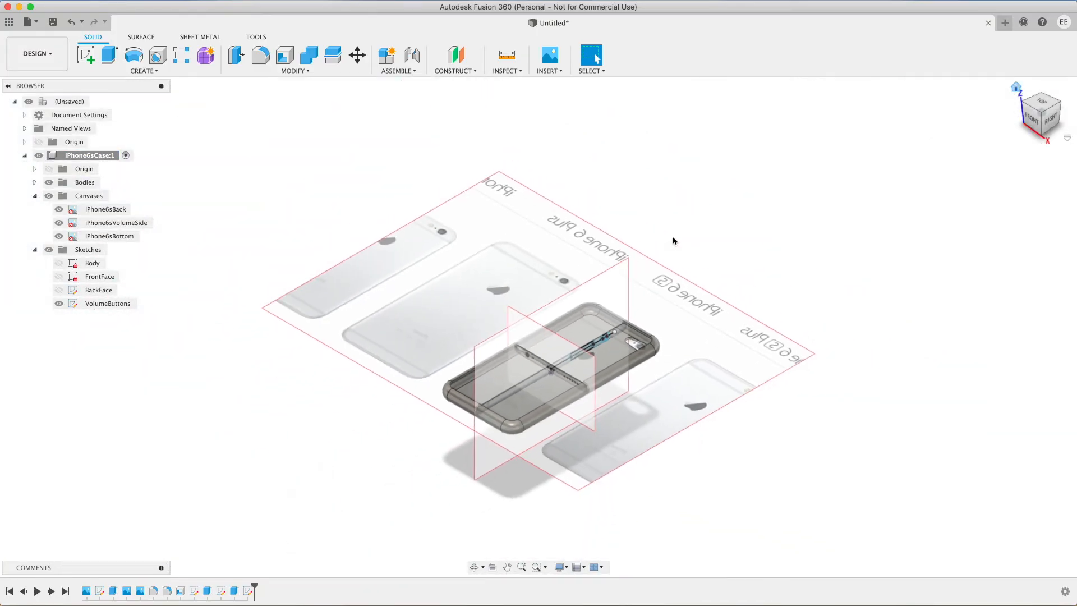
{"action": "left_click", "coordinate": [49, 197]}
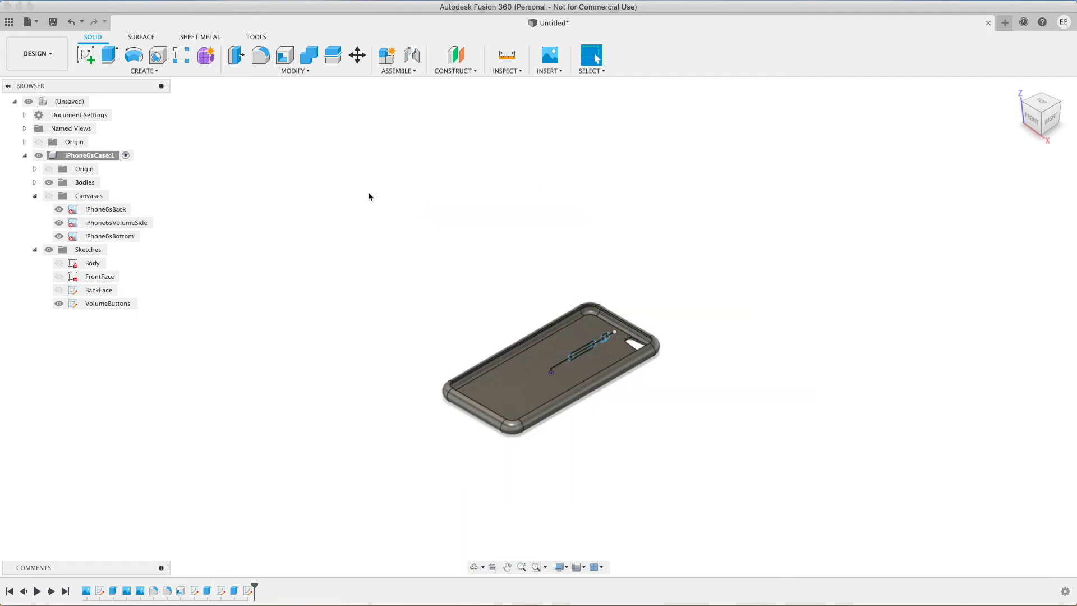
{"action": "left_click", "coordinate": [1014, 88]}
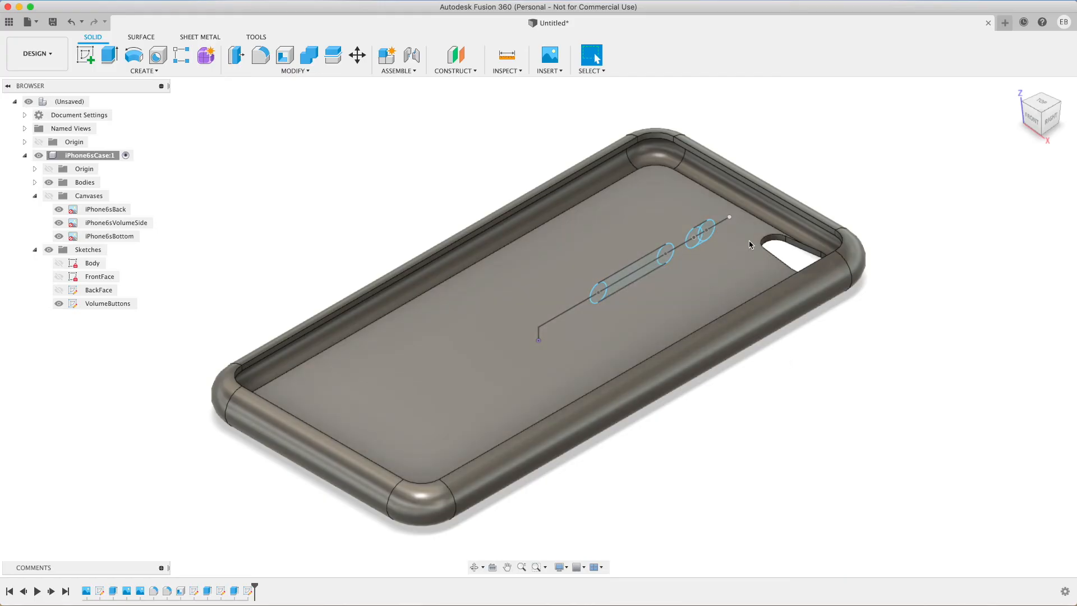
Step: Select all the profile regions inside the volume button slot, including both end circles and the area between them
{"action": "left_click", "coordinate": [1050, 122]}
{"action": "scroll", "coordinate": [795, 331], "scroll_direction": "up", "scroll_amount": 5}
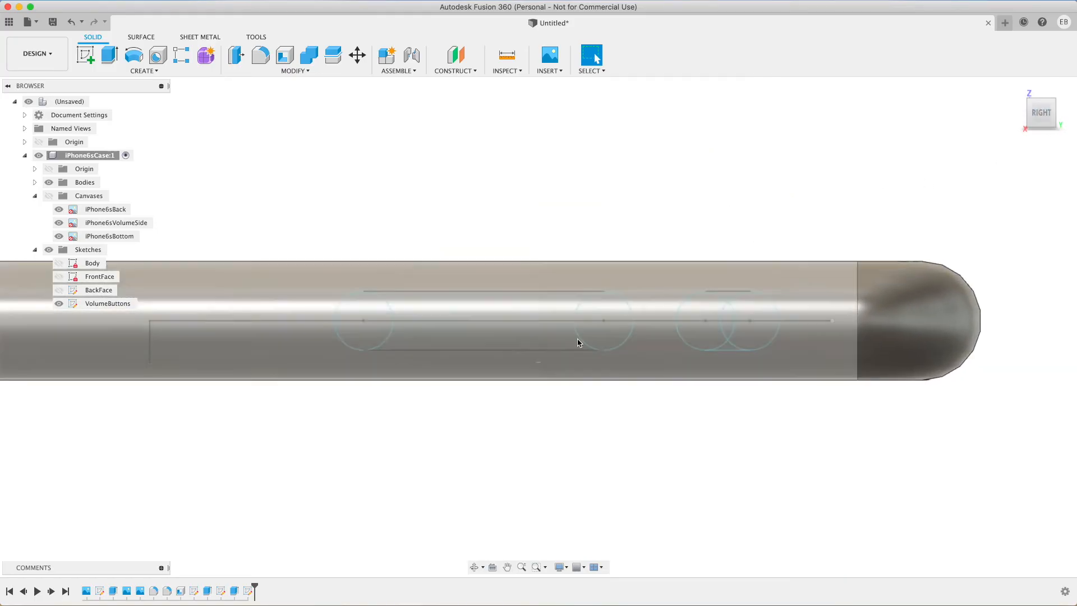
{"action": "scroll", "coordinate": [596, 314], "scroll_direction": "up", "scroll_amount": 3}
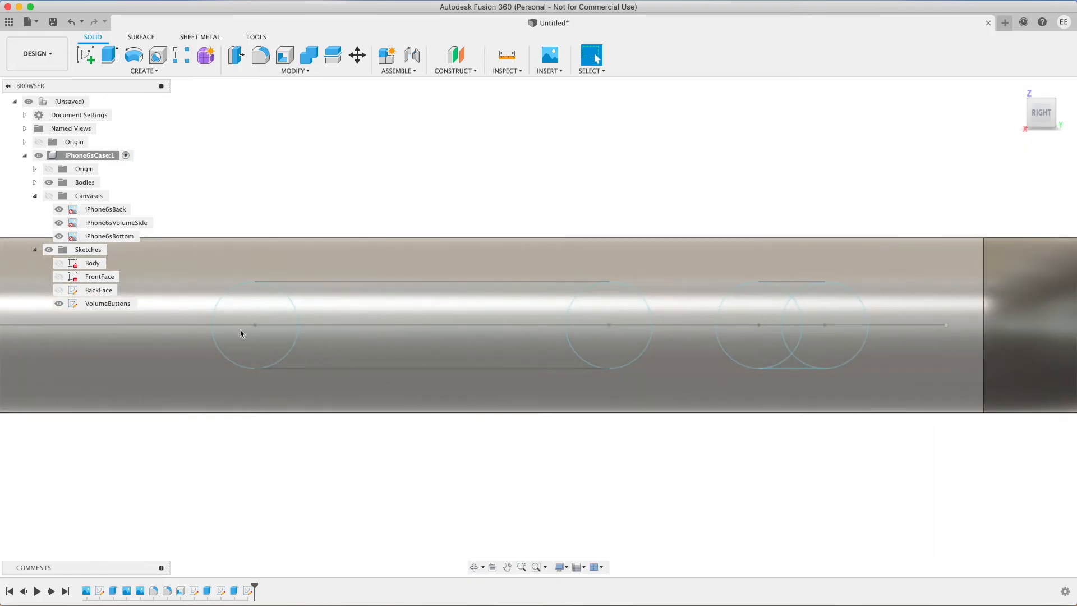
{"action": "left_click", "coordinate": [49, 183]}
{"action": "left_click", "coordinate": [49, 183]}
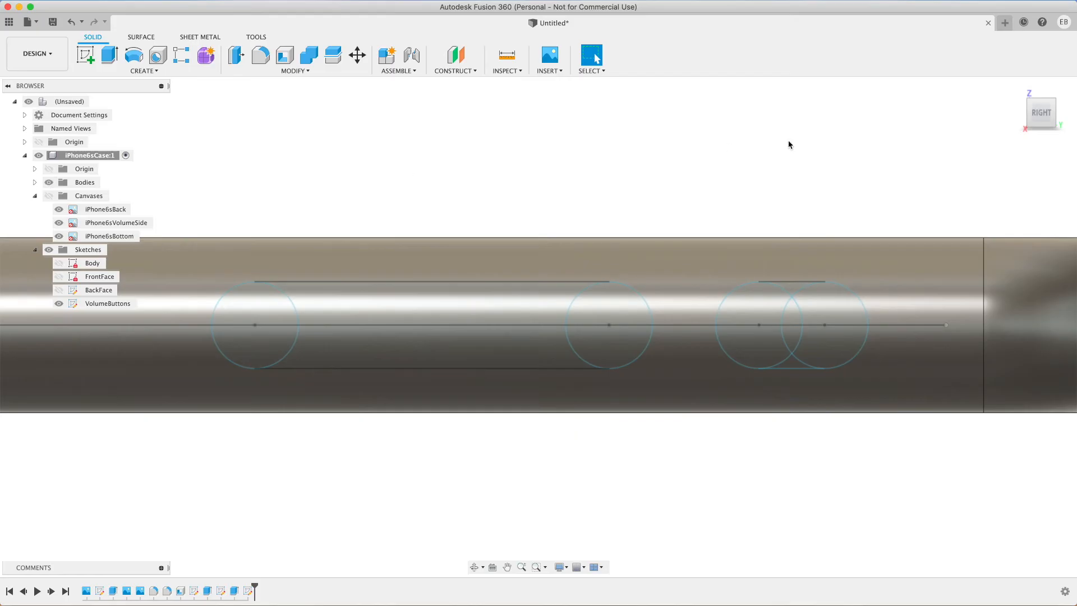
{"action": "left_click_drag", "start_coordinate": [1044, 105], "coordinate": [1044, 116]}
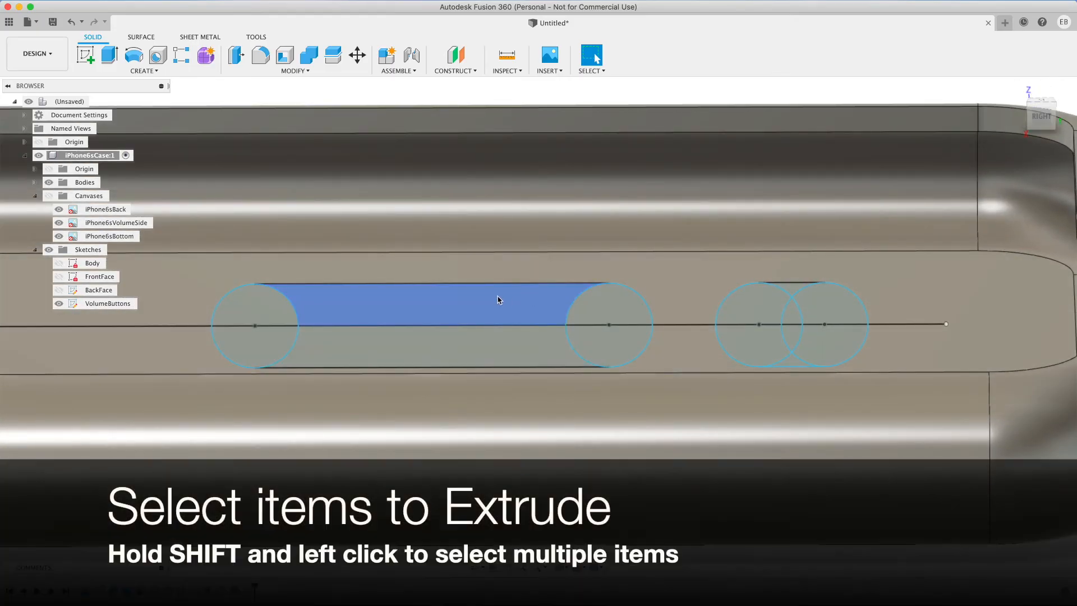
{"action": "left_click", "coordinate": [262, 316]}
{"action": "left_click", "coordinate": [265, 319]}
{"action": "left_click", "coordinate": [261, 346], "text": "shift"}
{"action": "left_click", "coordinate": [375, 301], "text": "shift"}
{"action": "left_click", "coordinate": [386, 351], "text": "shift"}
{"action": "left_click", "coordinate": [605, 310], "text": "shift"}
{"action": "left_click", "coordinate": [608, 348], "text": "shift"}
Step: Add every profile region of the mute switch slot to the selection, including the overlap and the small gaps between its circles
{"action": "left_click", "coordinate": [760, 314], "text": "shift"}
{"action": "left_click", "coordinate": [765, 340], "text": "shift"}
{"action": "left_click", "coordinate": [792, 337], "text": "shift"}
{"action": "left_click", "coordinate": [837, 345], "text": "shift"}
{"action": "left_click", "coordinate": [828, 301], "text": "shift"}
{"action": "left_click", "coordinate": [789, 288], "text": "shift"}
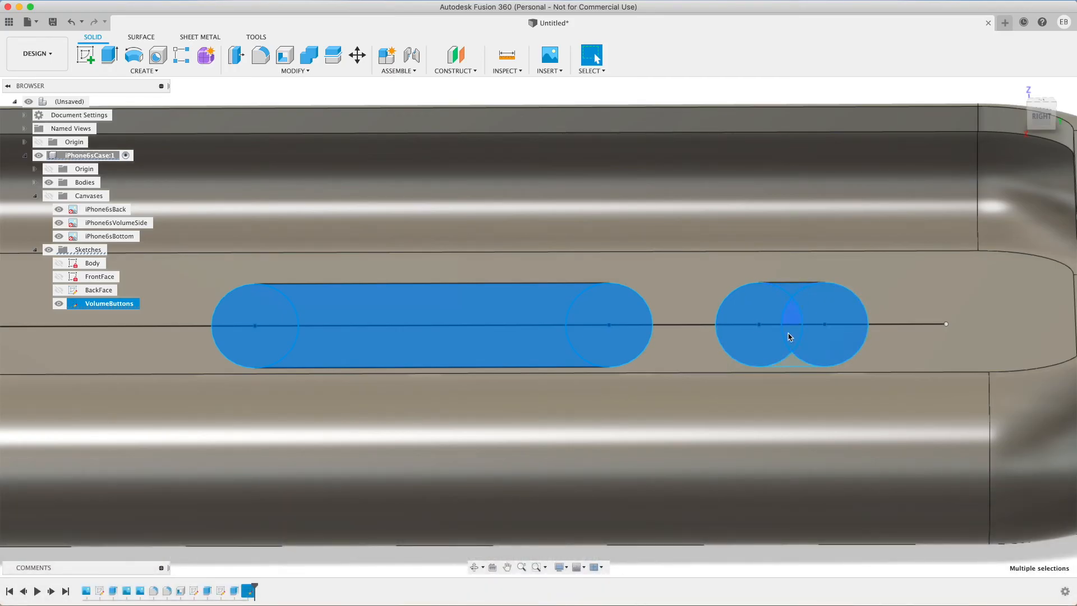
{"action": "left_click", "coordinate": [791, 362], "text": "shift"}
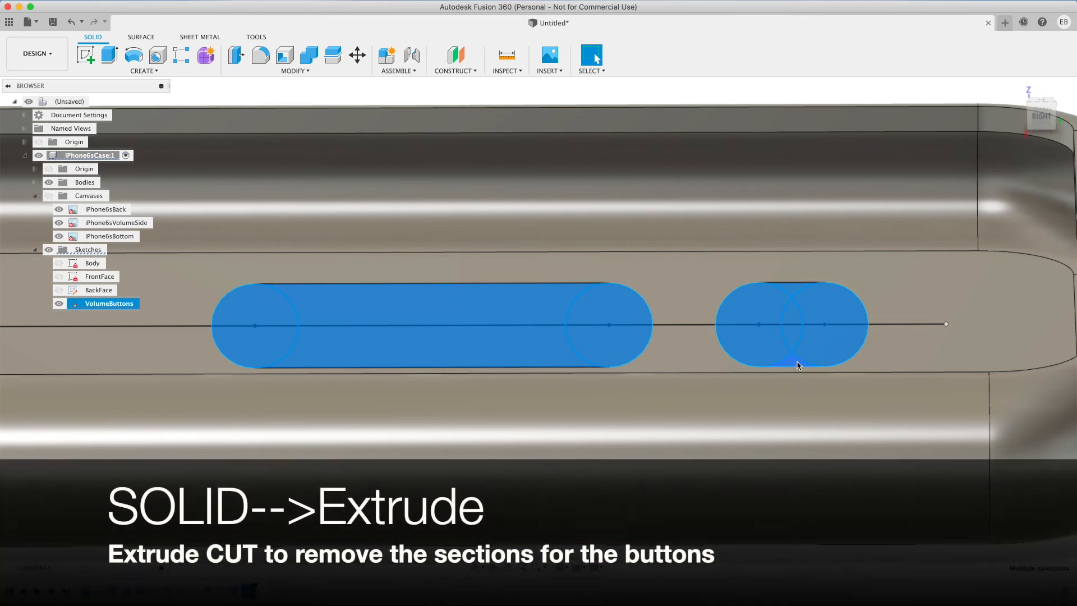
Step: Extrude the selected volume button and mute switch profiles as a cut with distance -(Width/2)-CaseThickness
{"action": "left_click", "coordinate": [108, 56]}
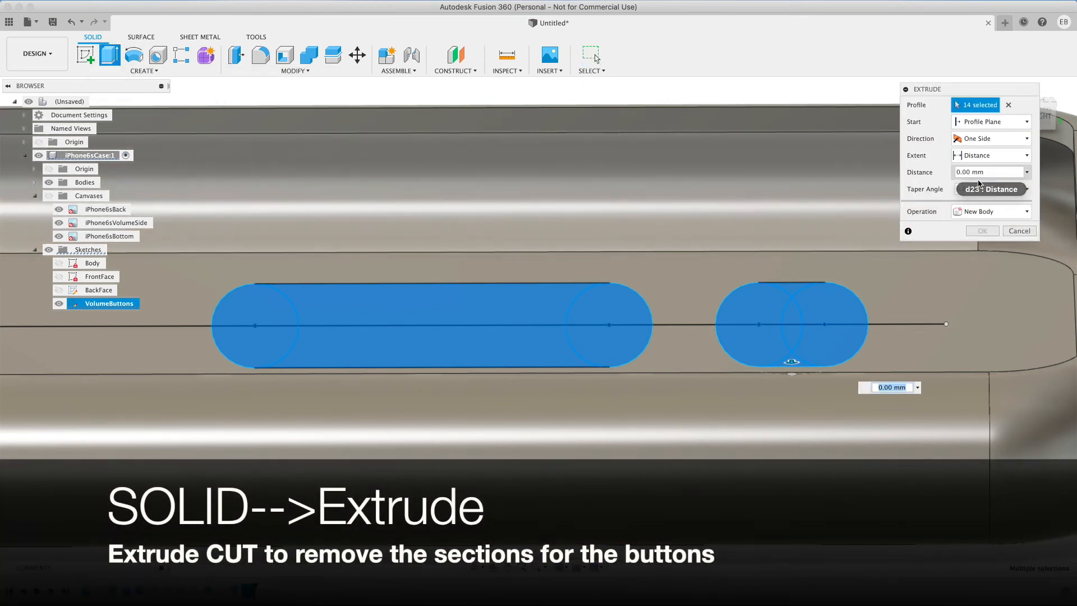
{"action": "double_click", "coordinate": [979, 172]}
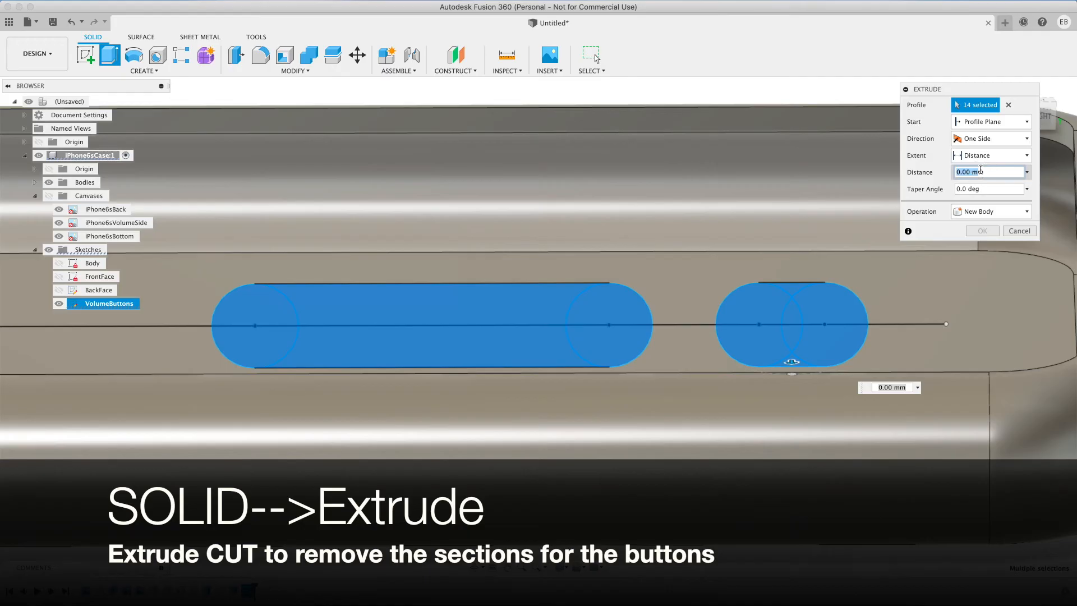
{"action": "type", "text": "Width"}
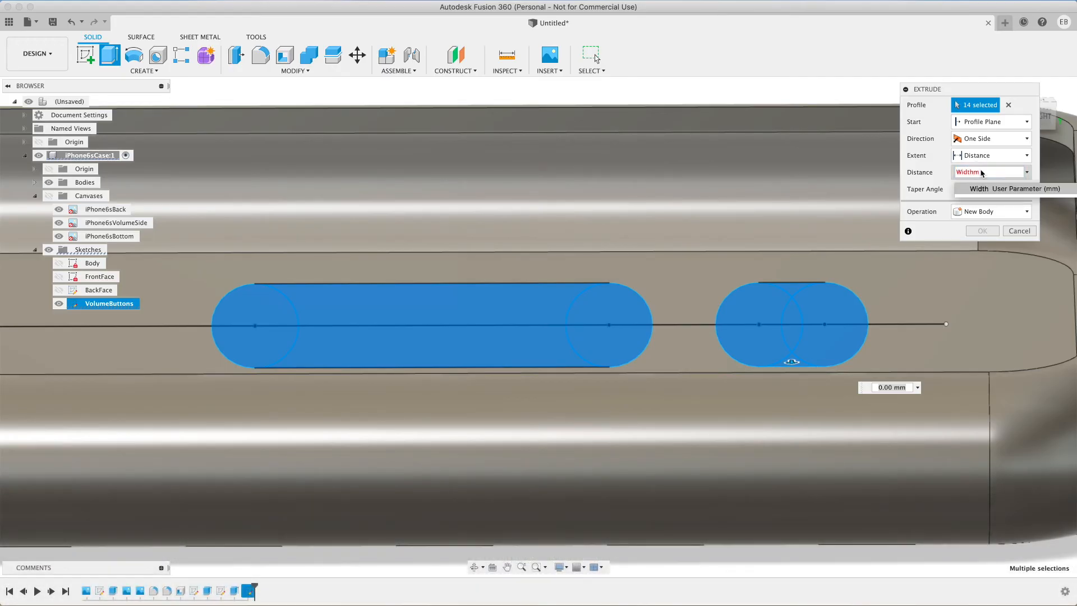
{"action": "type", "text": "/2"}
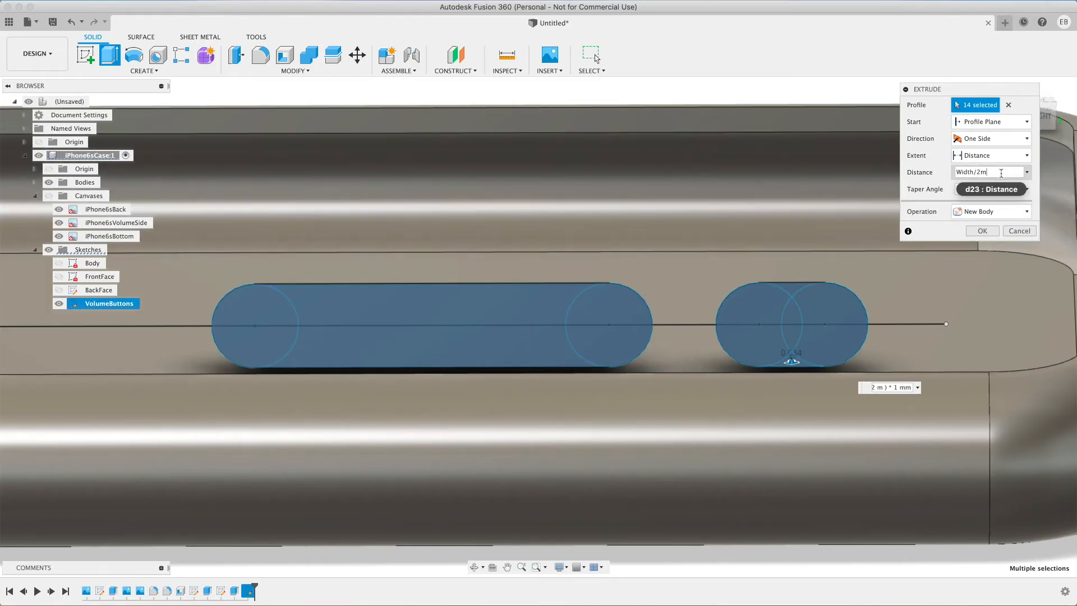
{"action": "key", "text": "BackSpace"}
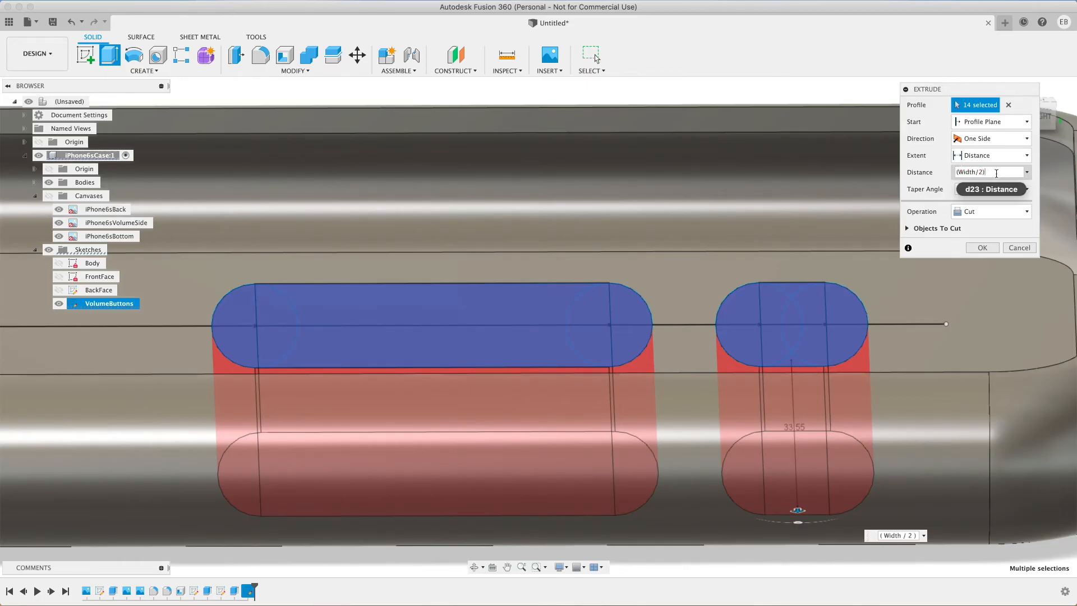
{"action": "type", "text": "-"}
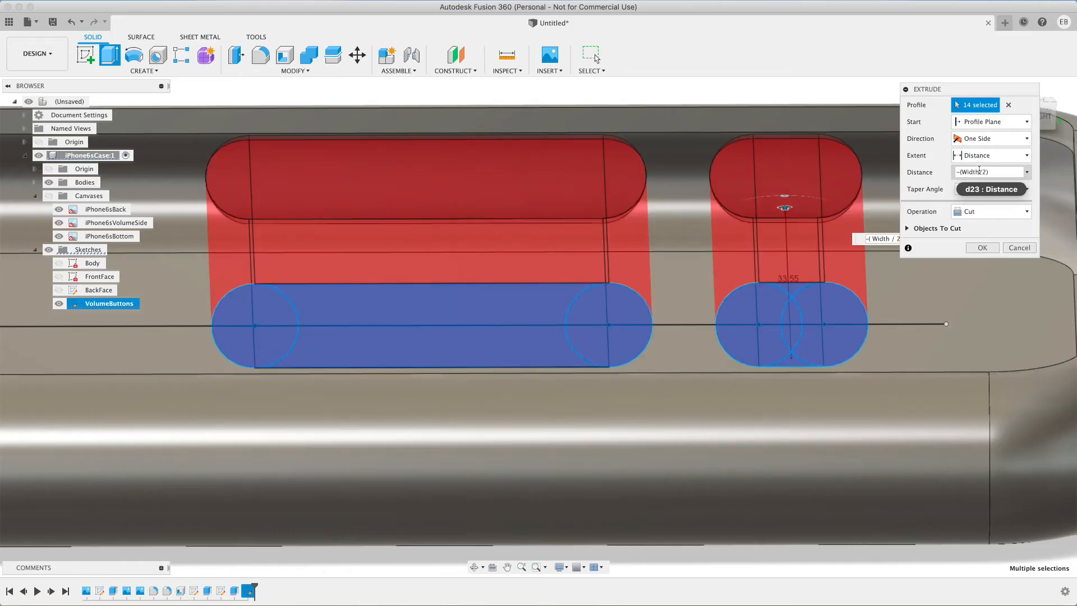
{"action": "type", "text": "-Case"}
{"action": "key", "text": "Return"}
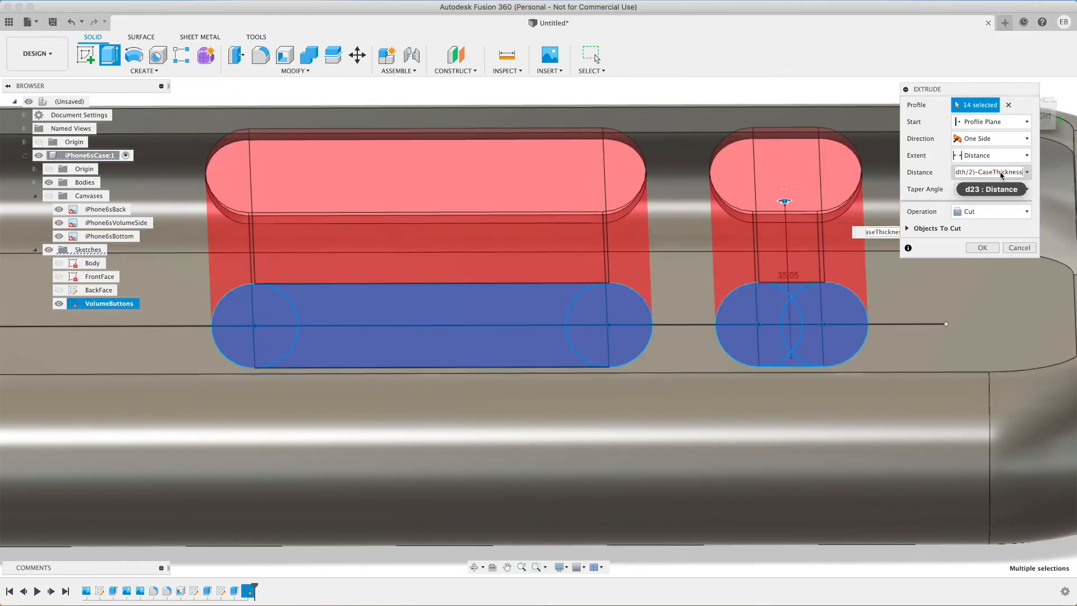
{"action": "key", "text": "Return"}
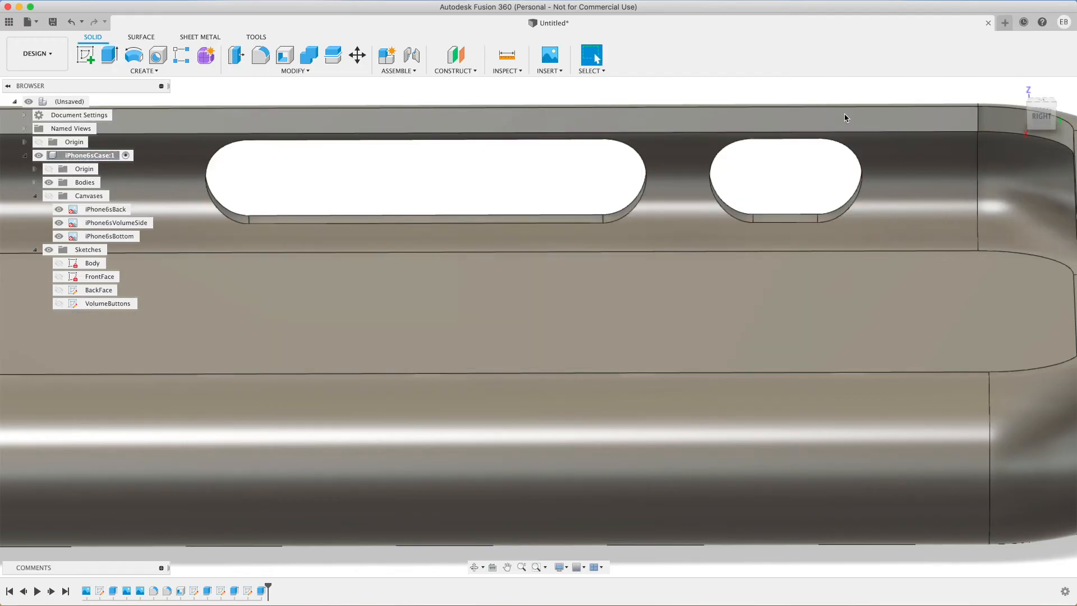
Step: Start a sketch on the vertical YZ plane for the lock button and show the reference canvases
{"action": "left_click", "coordinate": [1015, 88]}
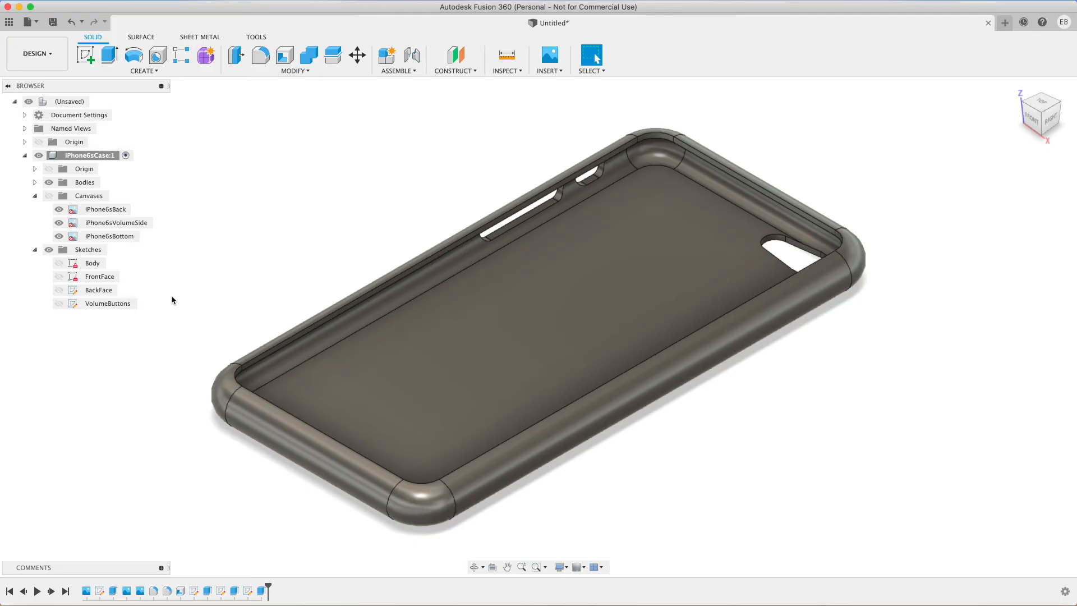
{"action": "left_click", "coordinate": [87, 58]}
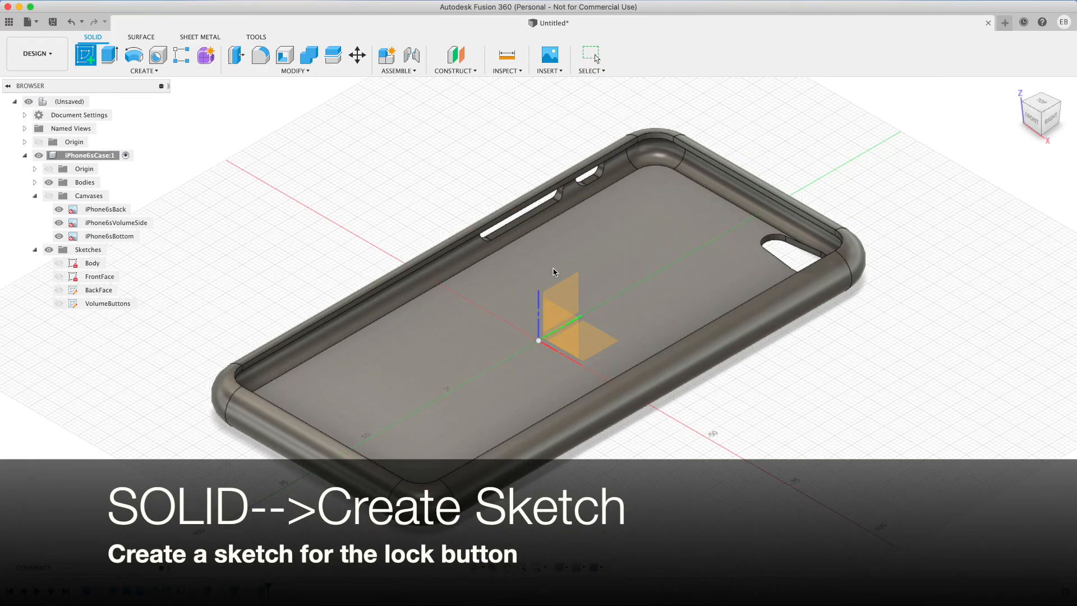
{"action": "left_click", "coordinate": [573, 291]}
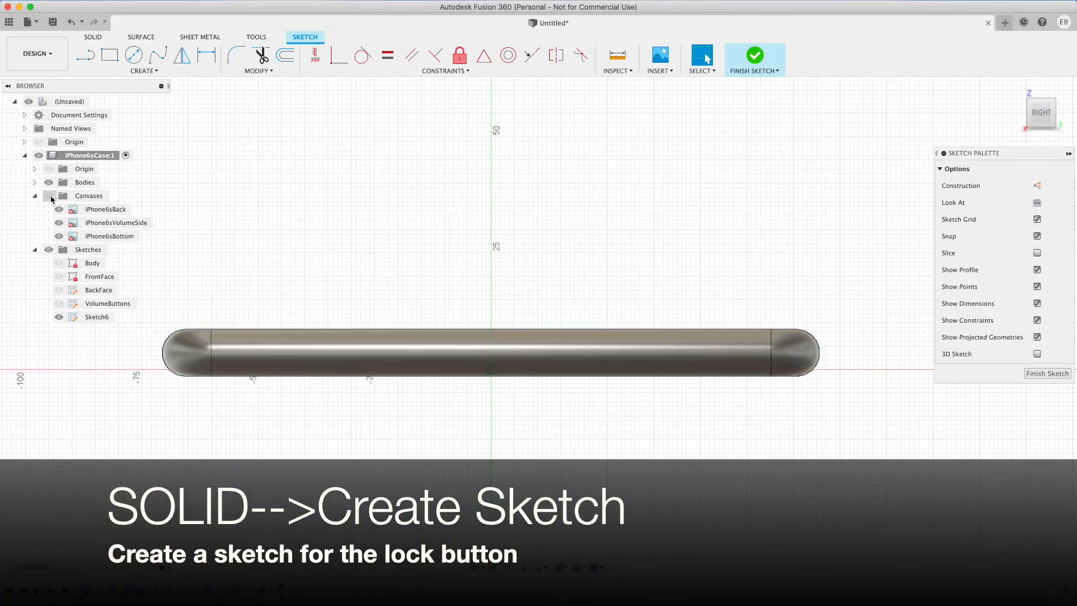
{"action": "left_click", "coordinate": [50, 197]}
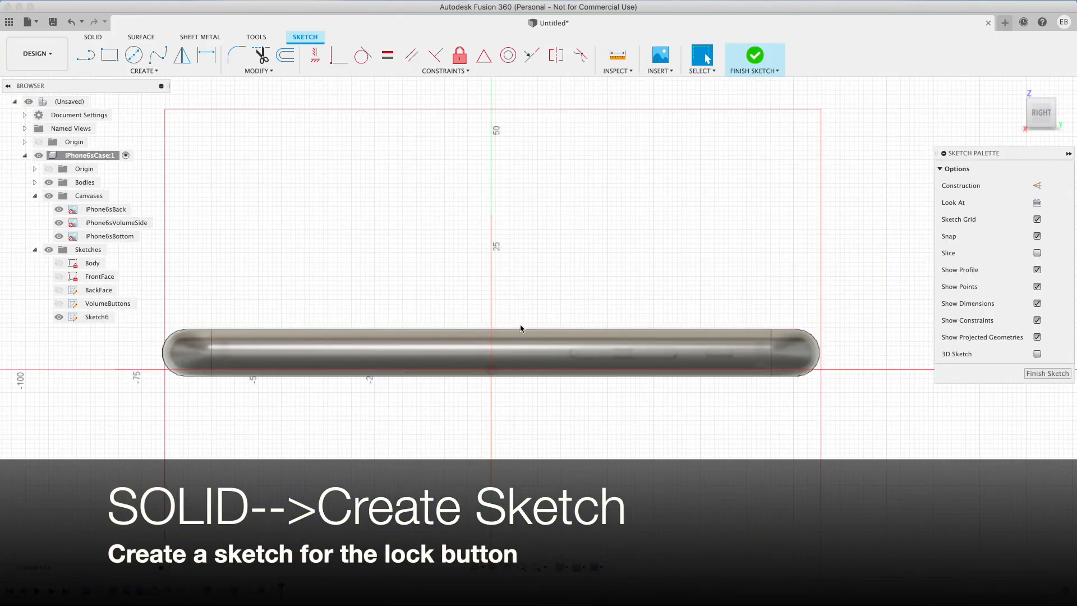
Step: Draw a vertical line of length Depth/2 up from the origin and a horizontal line from its upper end towards the camera end
{"action": "scroll", "coordinate": [663, 359], "scroll_direction": "up", "scroll_amount": 5}
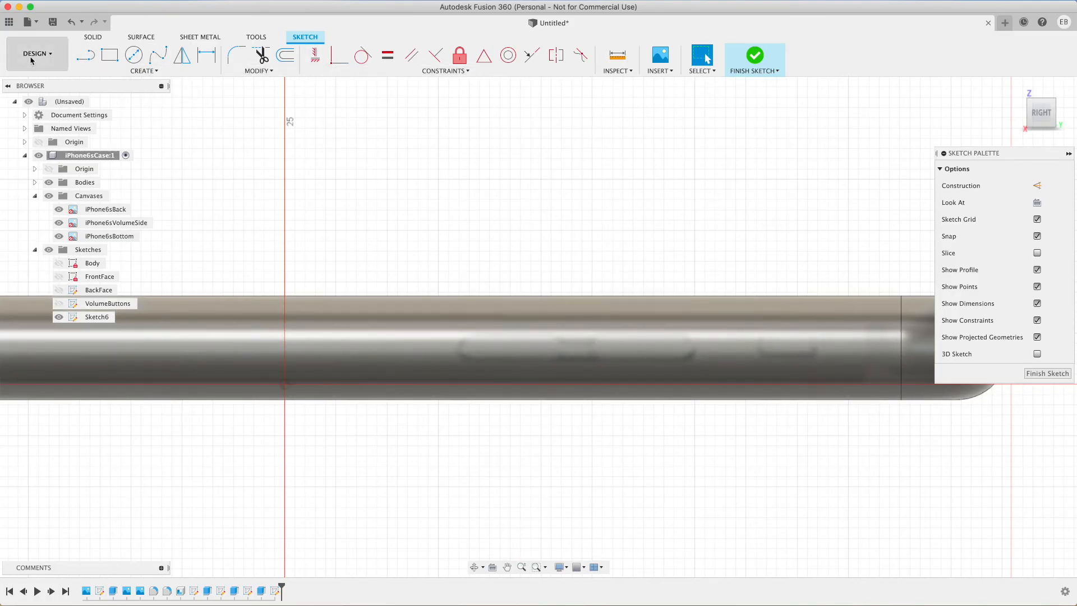
{"action": "left_click", "coordinate": [86, 54]}
{"action": "left_click", "coordinate": [284, 386]}
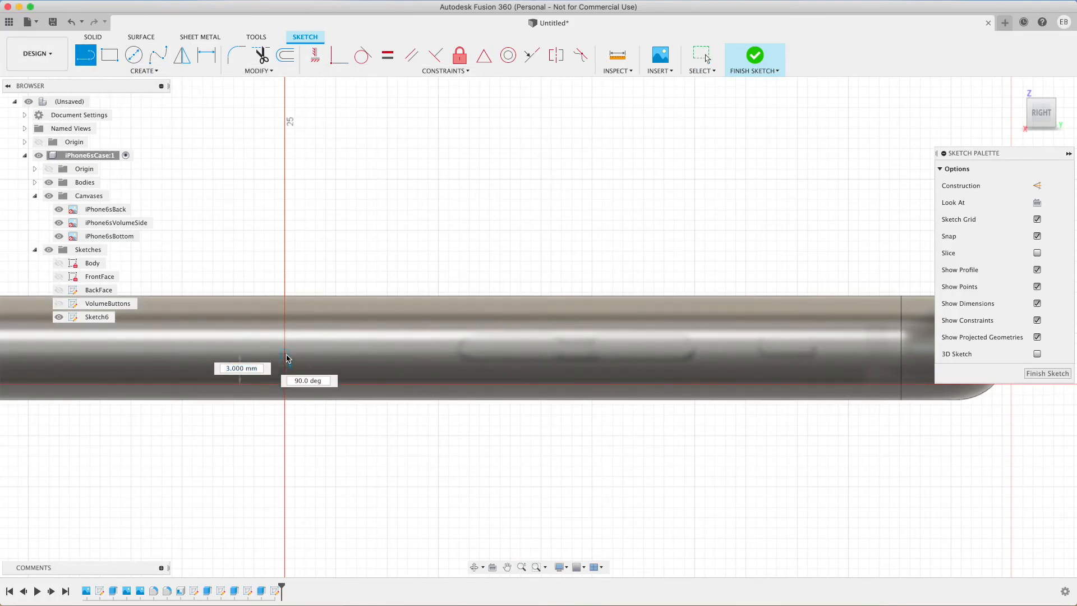
{"action": "type", "text": "Depth/2"}
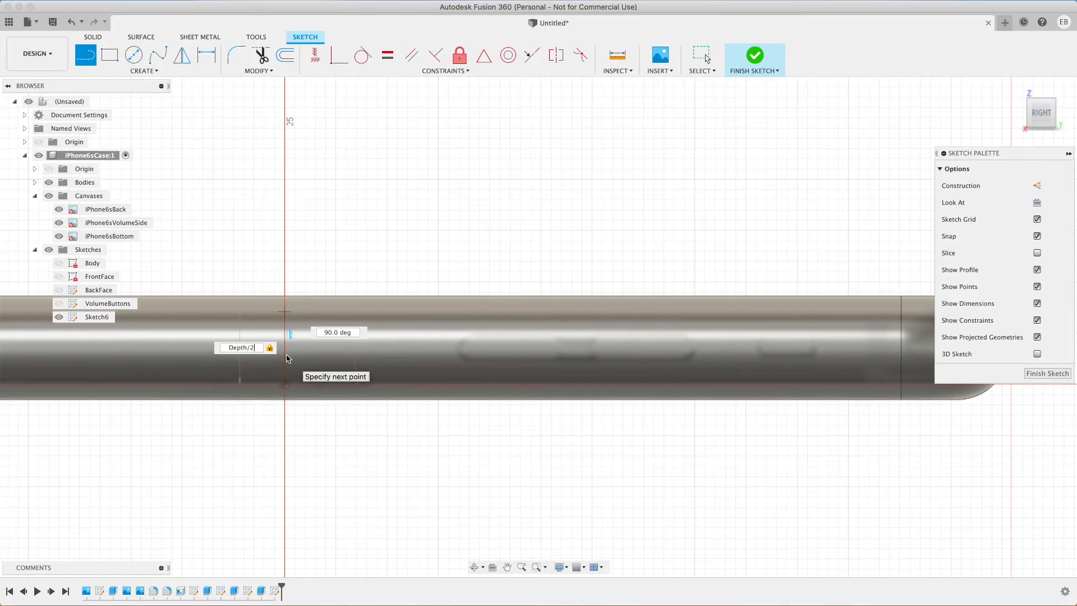
{"action": "key", "text": "Return"}
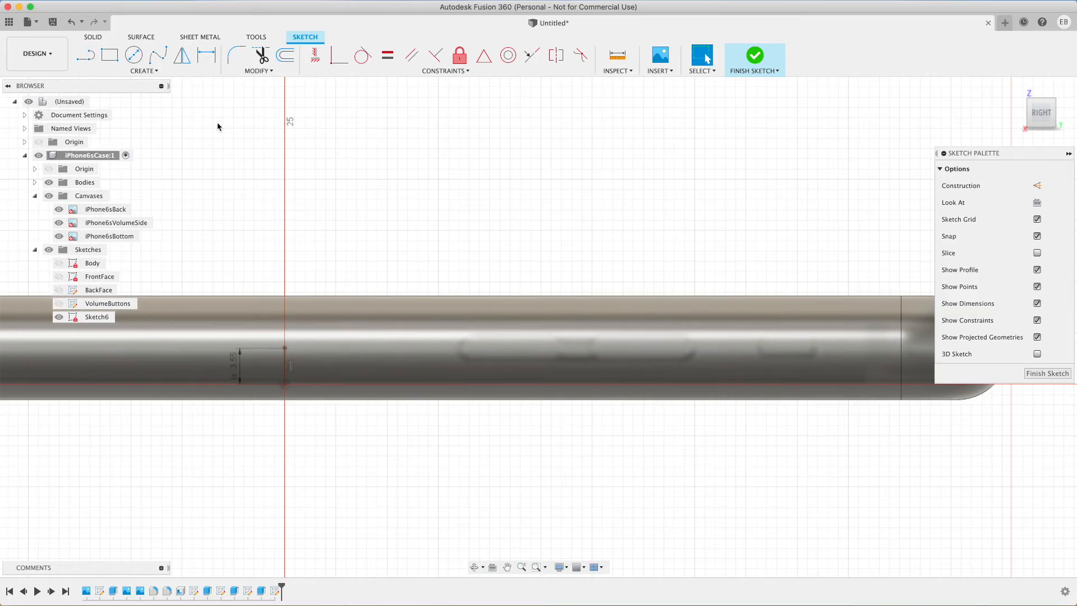
{"action": "left_click", "coordinate": [86, 54]}
{"action": "left_click", "coordinate": [284, 348]}
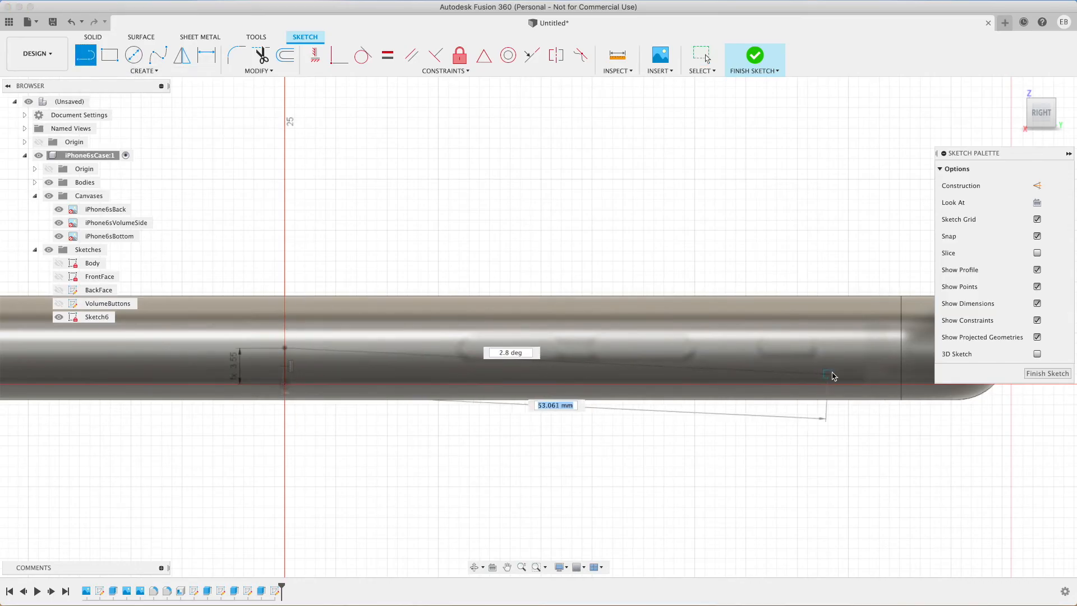
{"action": "left_click", "coordinate": [860, 351]}
{"action": "key", "text": "Escape"}
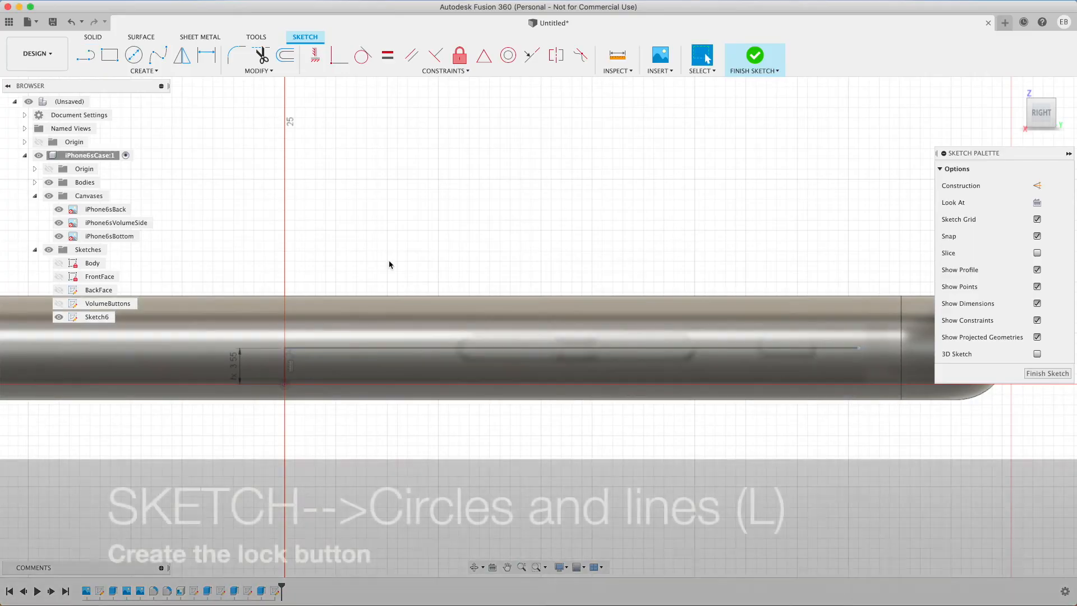
Step: Draw two separate 5 mm diameter circles centred on the horizontal line for the ends of the lock button opening
{"action": "left_click", "coordinate": [133, 54]}
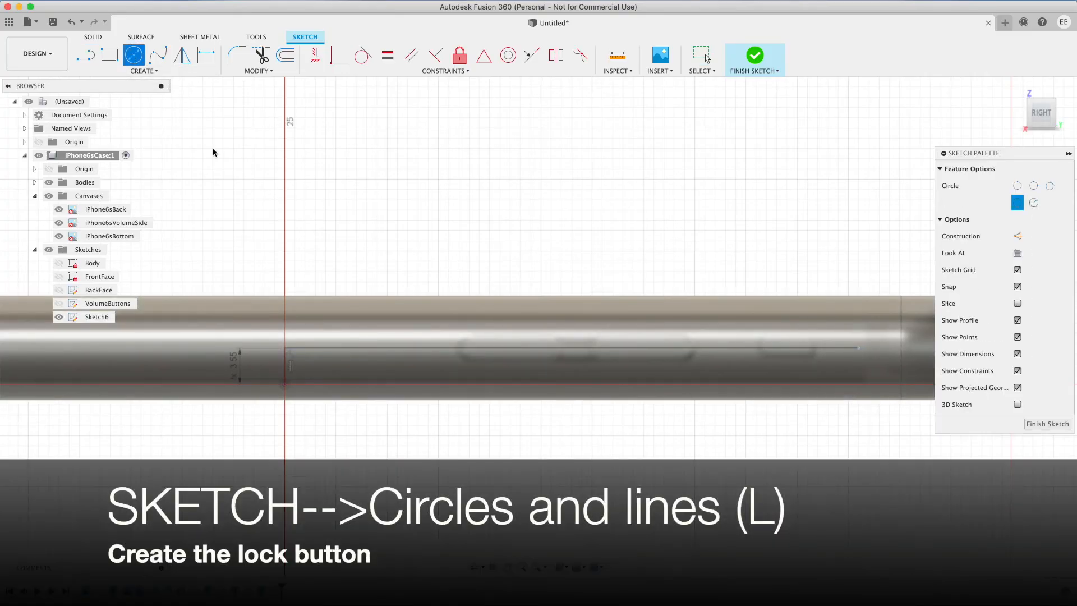
{"action": "left_click", "coordinate": [609, 349]}
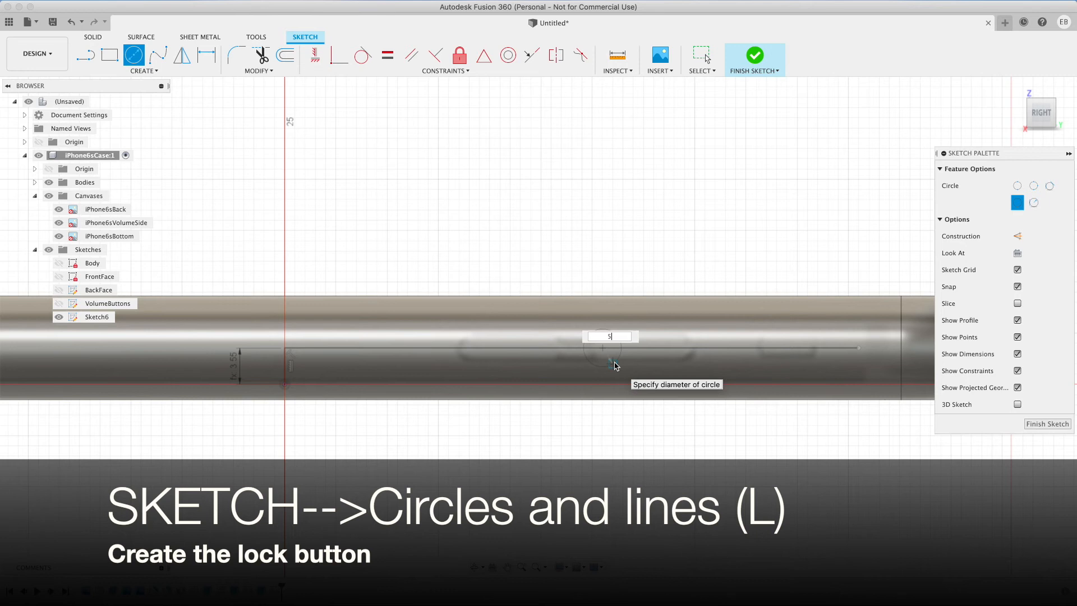
{"action": "key", "text": "Return"}
{"action": "key", "text": "c"}
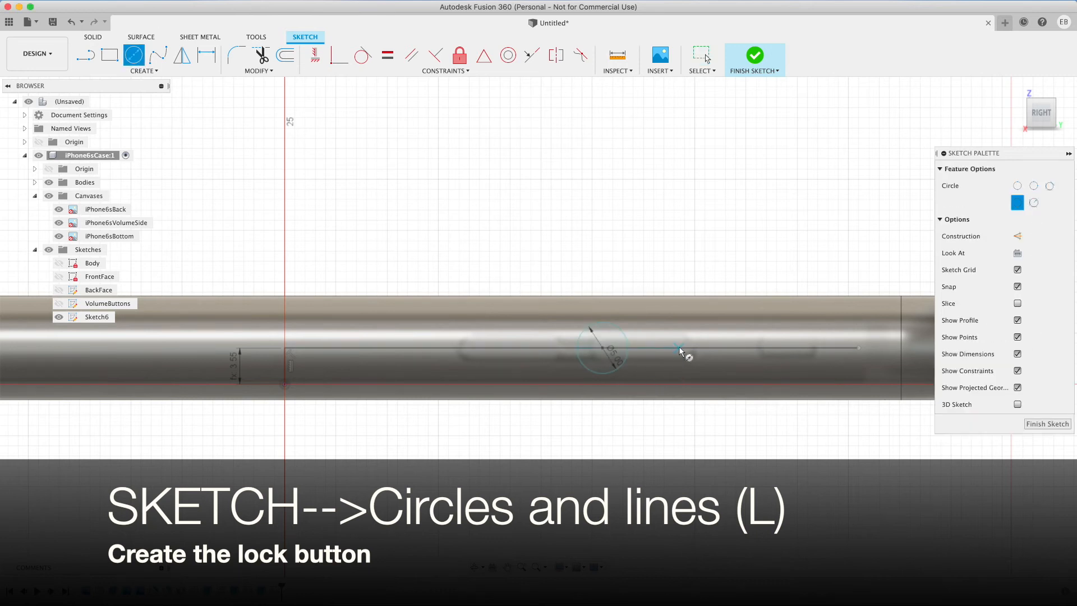
{"action": "left_click", "coordinate": [680, 349]}
{"action": "type", "text": "6"}
{"action": "key", "text": "Return"}
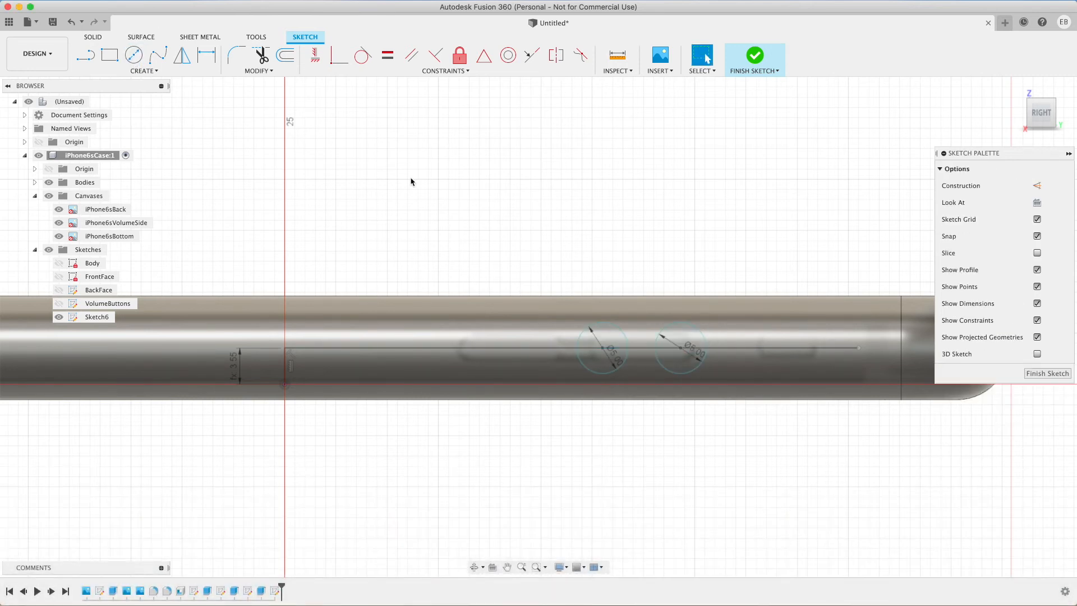
Step: Join the upper and lower sides of the two lock button circles with horizontal lines
{"action": "left_click", "coordinate": [90, 60]}
{"action": "left_click", "coordinate": [603, 324]}
{"action": "left_click", "coordinate": [682, 324]}
{"action": "key", "text": "Escape"}
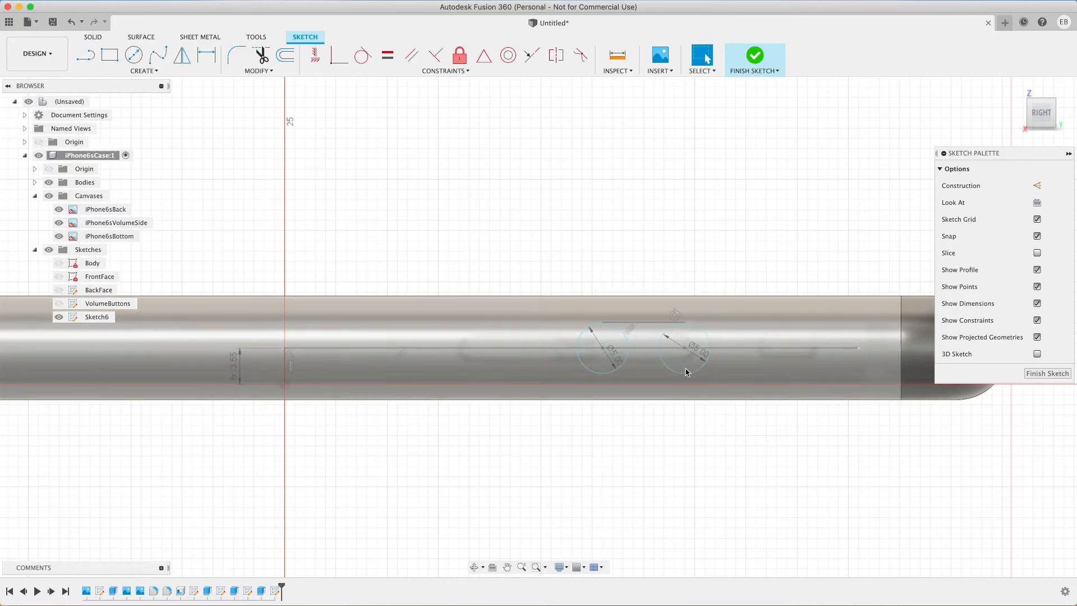
{"action": "key", "text": "l"}
{"action": "left_click", "coordinate": [682, 373]}
{"action": "left_click", "coordinate": [604, 373]}
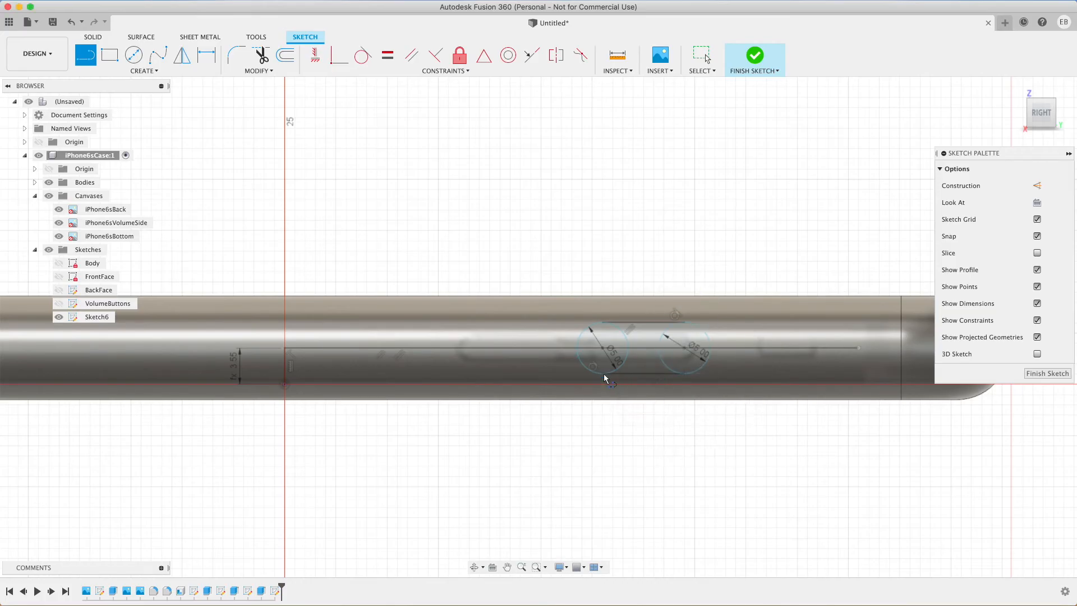
Step: Finish the lock button sketch and rename it as LockButton
{"action": "key", "text": "Escape"}
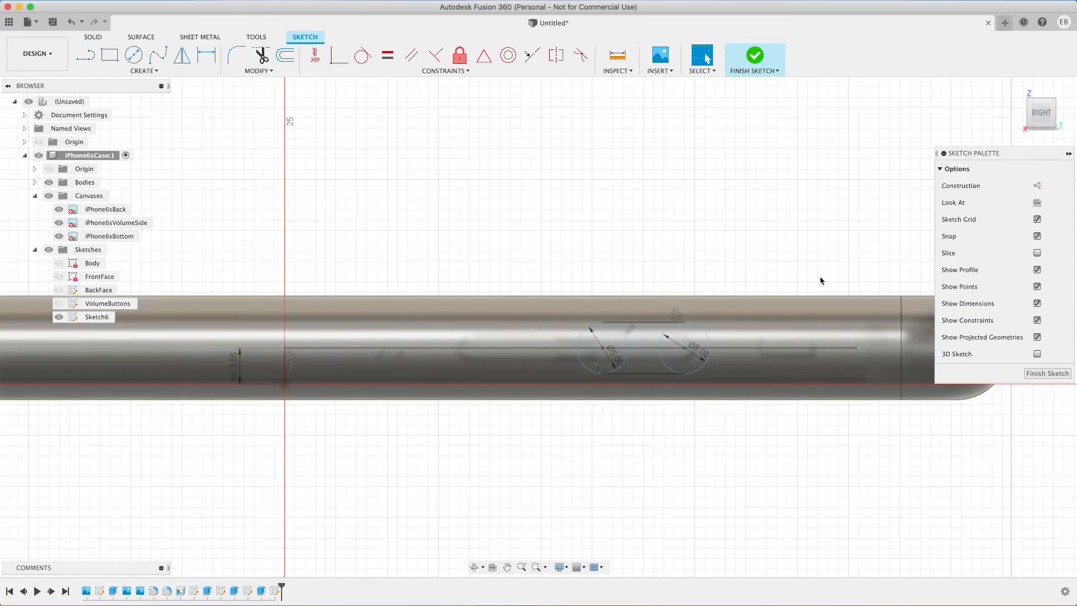
{"action": "left_click", "coordinate": [1046, 374]}
{"action": "left_click", "coordinate": [98, 318]}
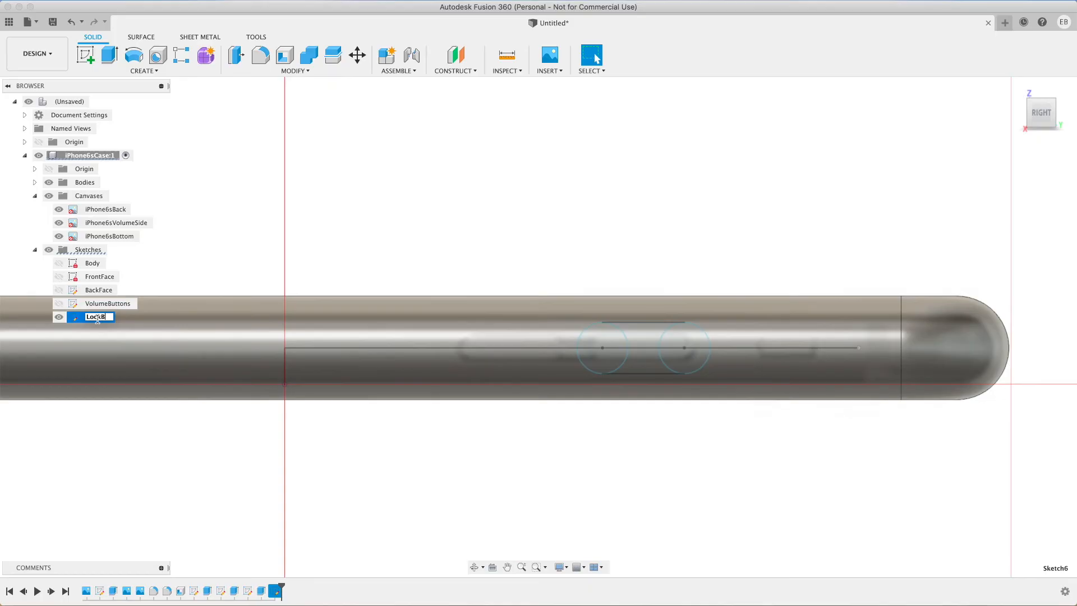
{"action": "type", "text": "LockButton"}
{"action": "key", "text": "Return"}
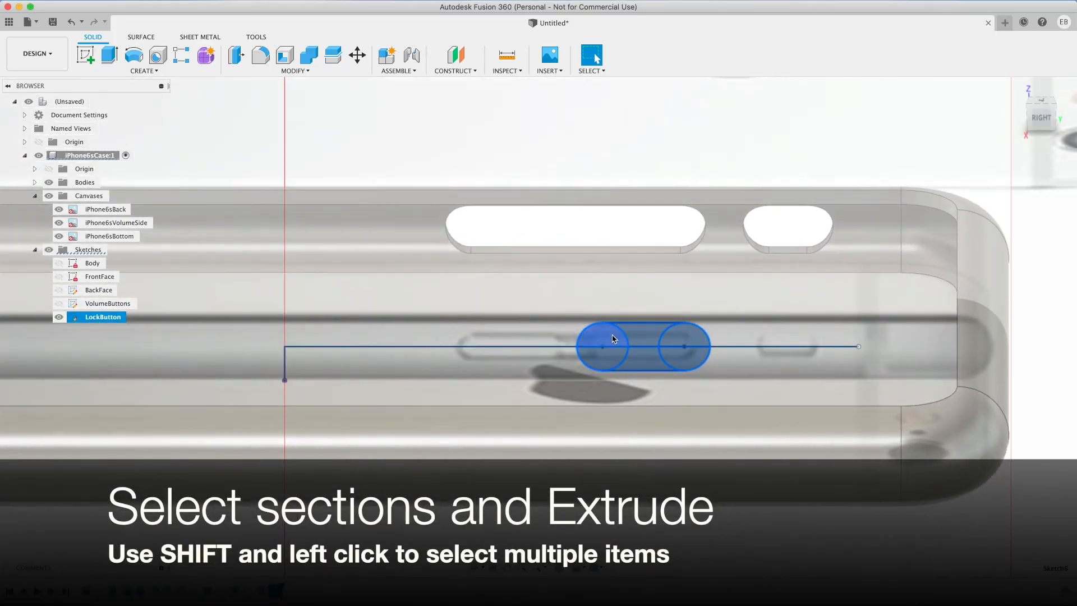
Step: Cut the lock button opening through the side wall by extruding all its profile regions by (Width/2)+CaseThickness
{"action": "left_click", "coordinate": [613, 340]}
{"action": "left_click", "coordinate": [609, 357], "text": "shift"}
{"action": "left_click", "coordinate": [641, 340], "text": "shift"}
{"action": "left_click", "coordinate": [644, 360], "text": "shift"}
{"action": "left_click", "coordinate": [681, 339], "text": "shift"}
{"action": "left_click", "coordinate": [677, 362], "text": "shift"}
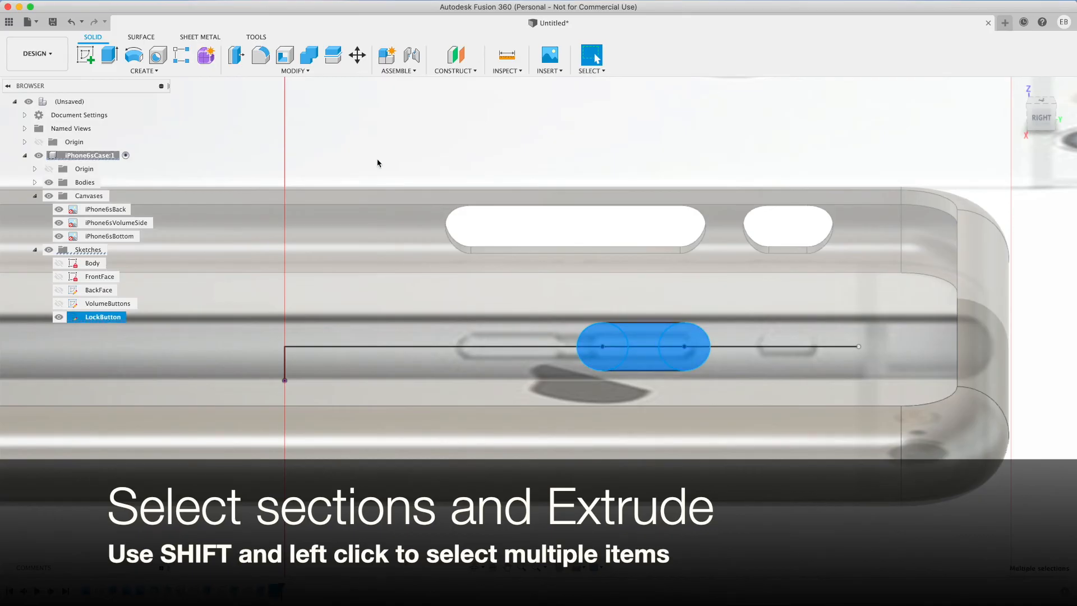
{"action": "left_click", "coordinate": [109, 55]}
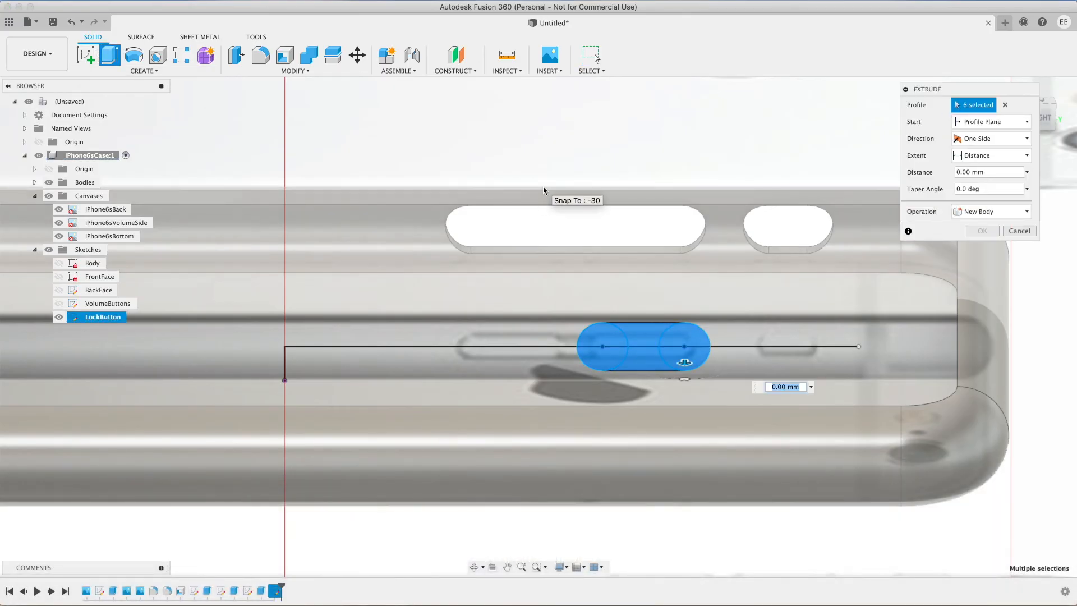
{"action": "type", "text": "(Width"}
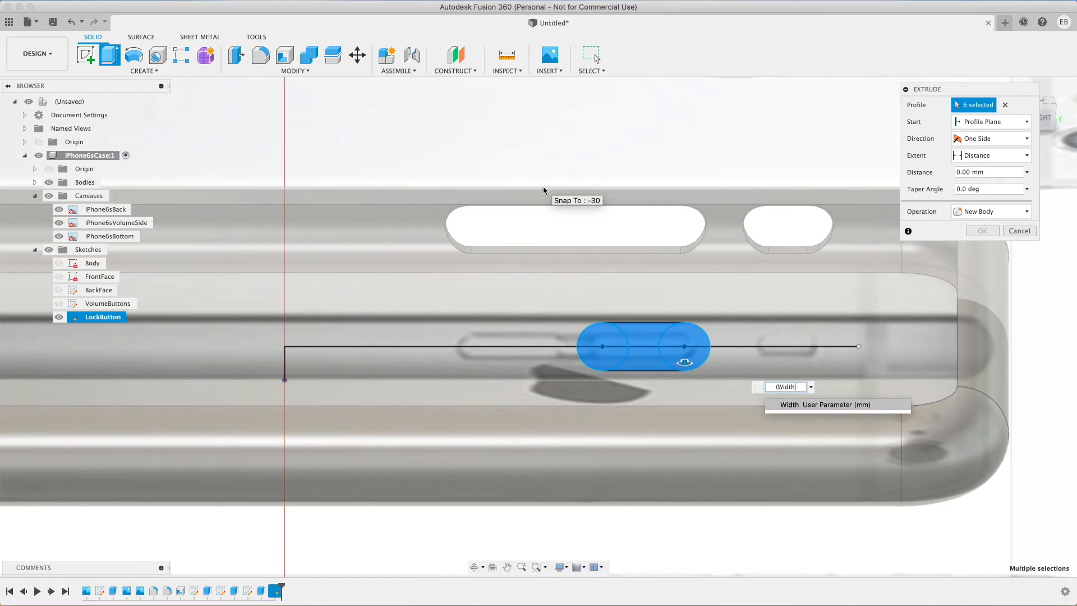
{"action": "type", "text": "/2)"}
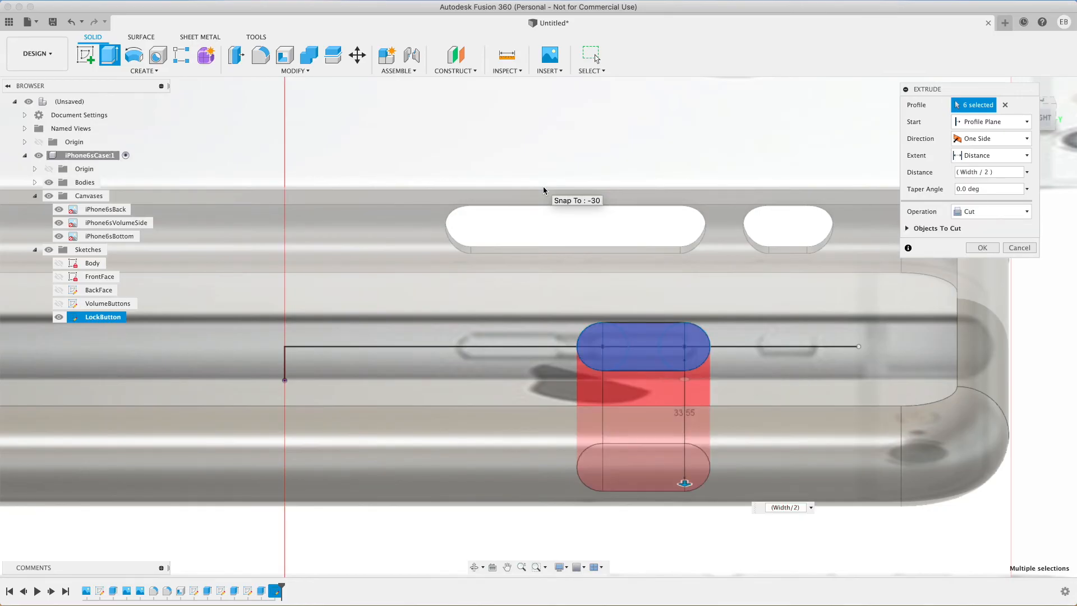
{"action": "type", "text": "+CaseThickness"}
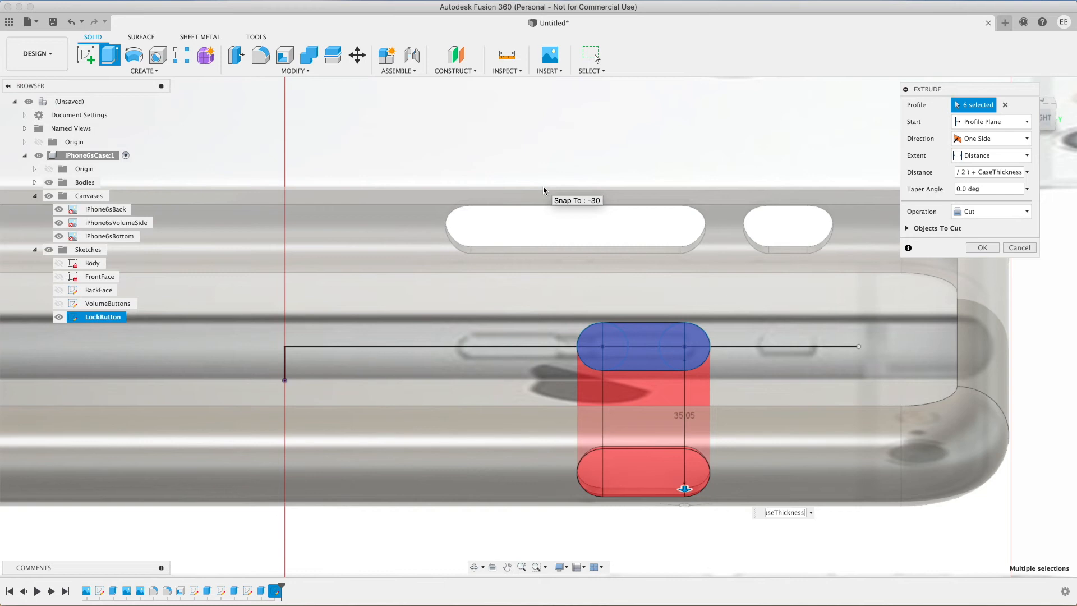
{"action": "key", "text": "Return"}
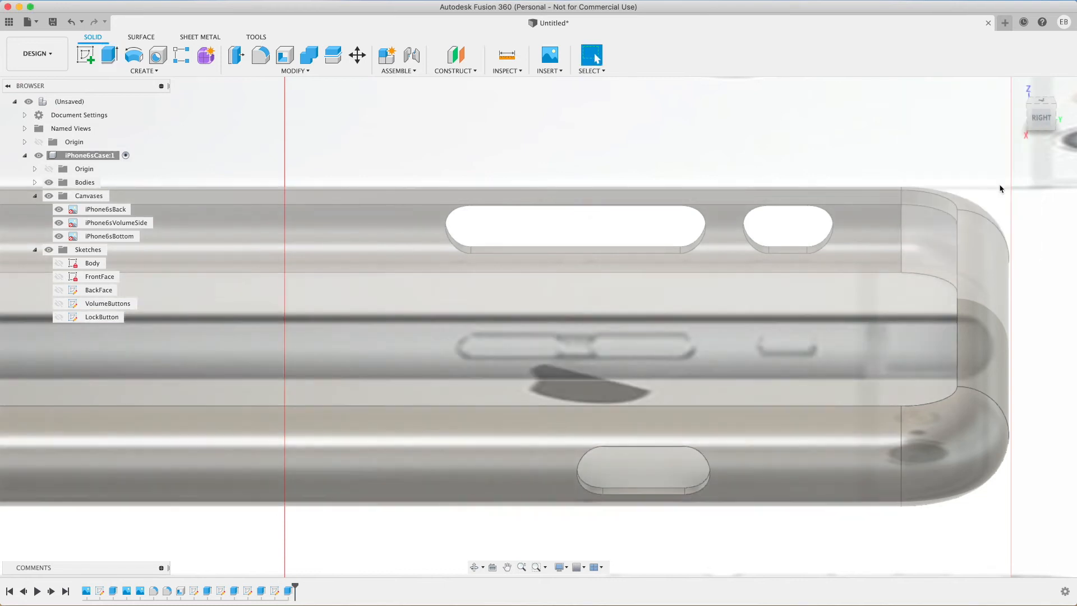
Step: Hide the reference canvases and view the whole case from the home view
{"action": "left_click", "coordinate": [48, 183]}
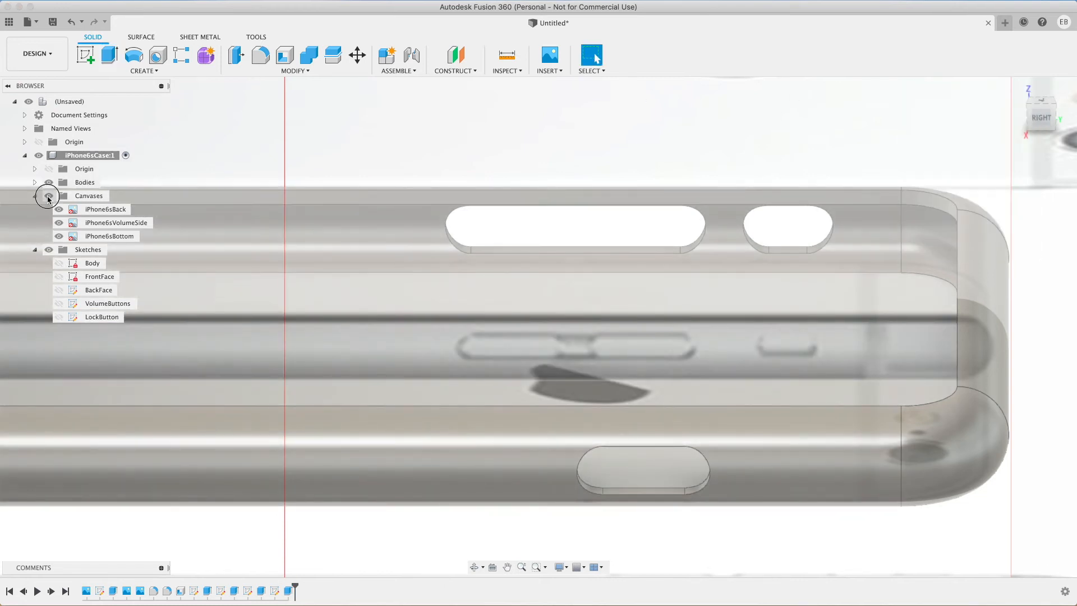
{"action": "left_click", "coordinate": [48, 197]}
{"action": "left_click", "coordinate": [1015, 89]}
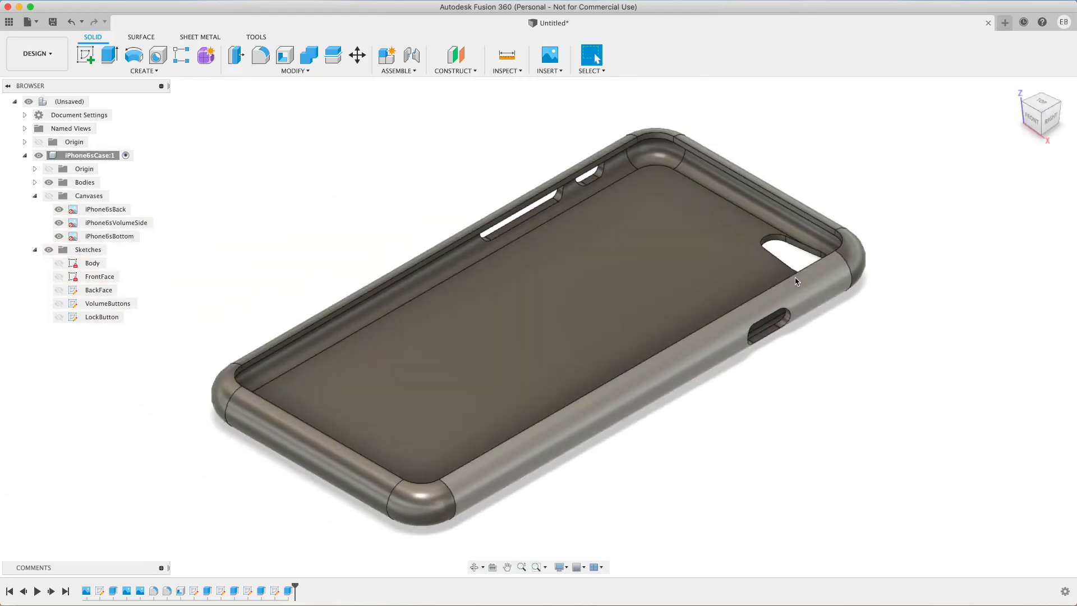
Step: Start a sketch on the vertical XZ plane for the bottom openings and show the reference canvases
{"action": "left_click", "coordinate": [1033, 121]}
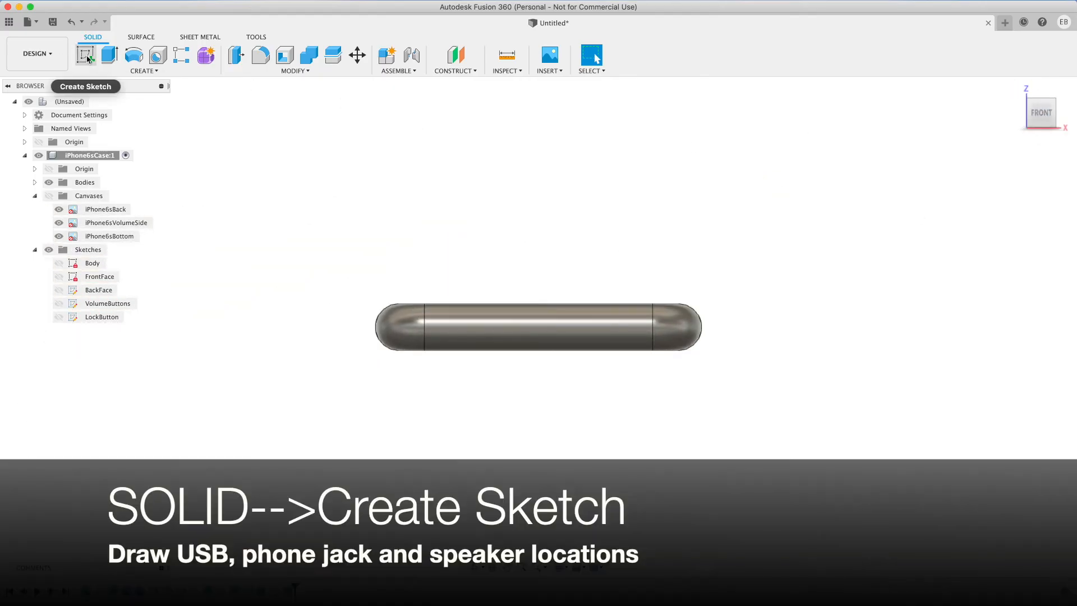
{"action": "left_click", "coordinate": [85, 54]}
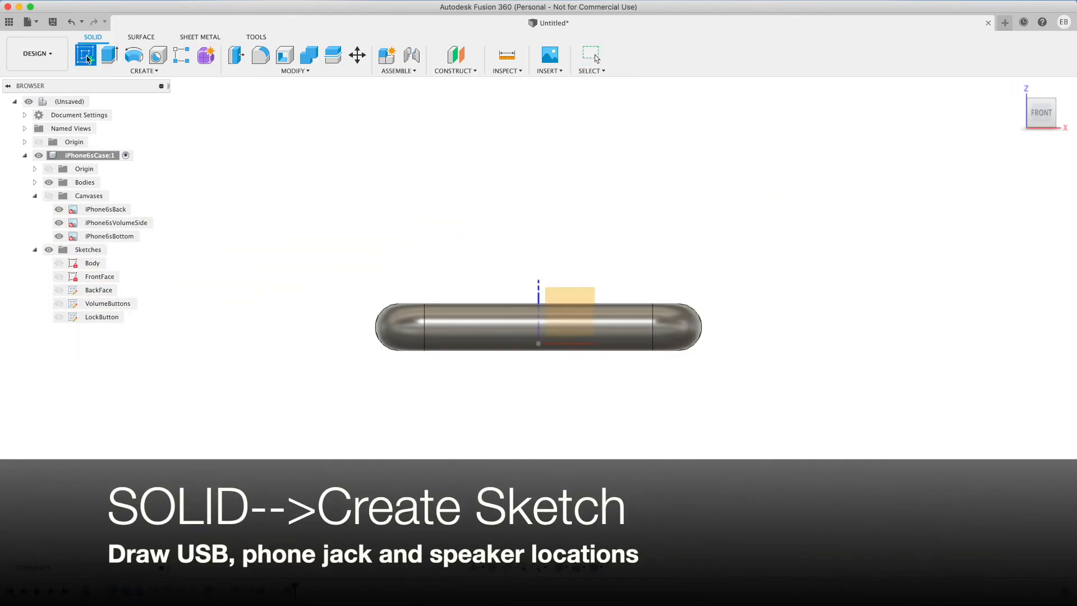
{"action": "left_click", "coordinate": [570, 294]}
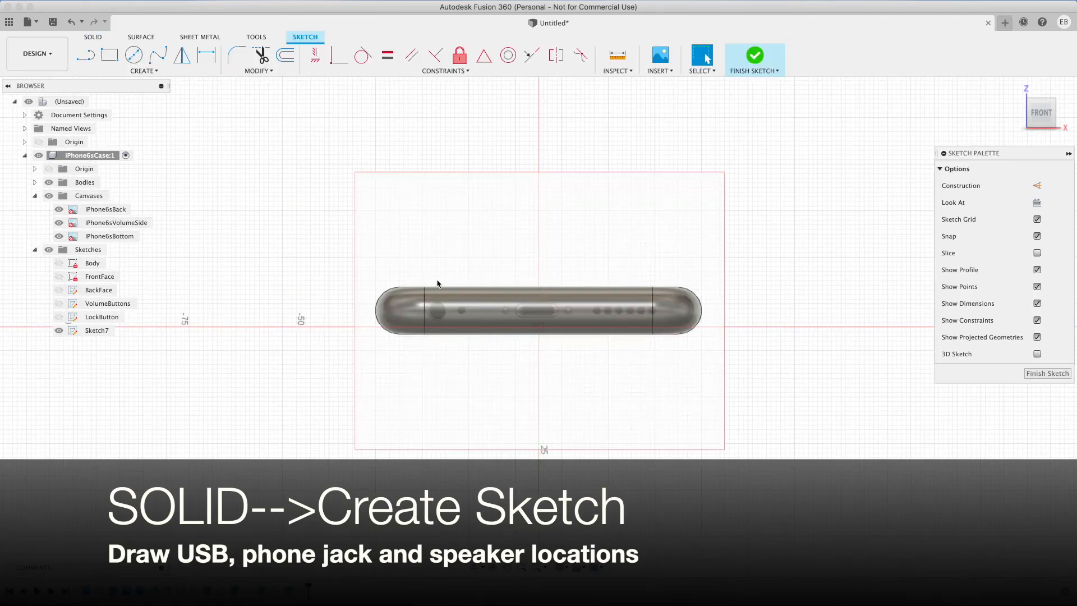
Step: Draw a vertical line of length Depth/2 up from the origin and a horizontal line at its upper end spanning all the bottom ports
{"action": "scroll", "coordinate": [538, 307], "scroll_direction": "up", "scroll_amount": 5}
{"action": "key", "text": "l"}
{"action": "left_click", "coordinate": [541, 357]}
{"action": "type", "text": "Depth/2"}
{"action": "key", "text": "Return"}
{"action": "key", "text": "Escape"}
{"action": "key", "text": "l"}
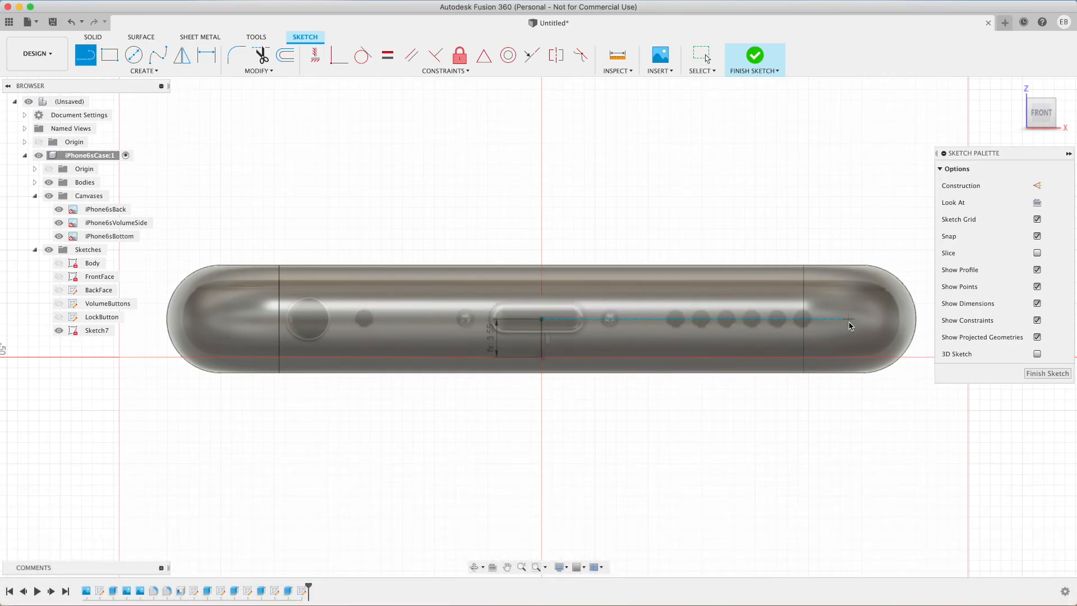
{"action": "left_click", "coordinate": [848, 319]}
{"action": "left_click", "coordinate": [263, 319]}
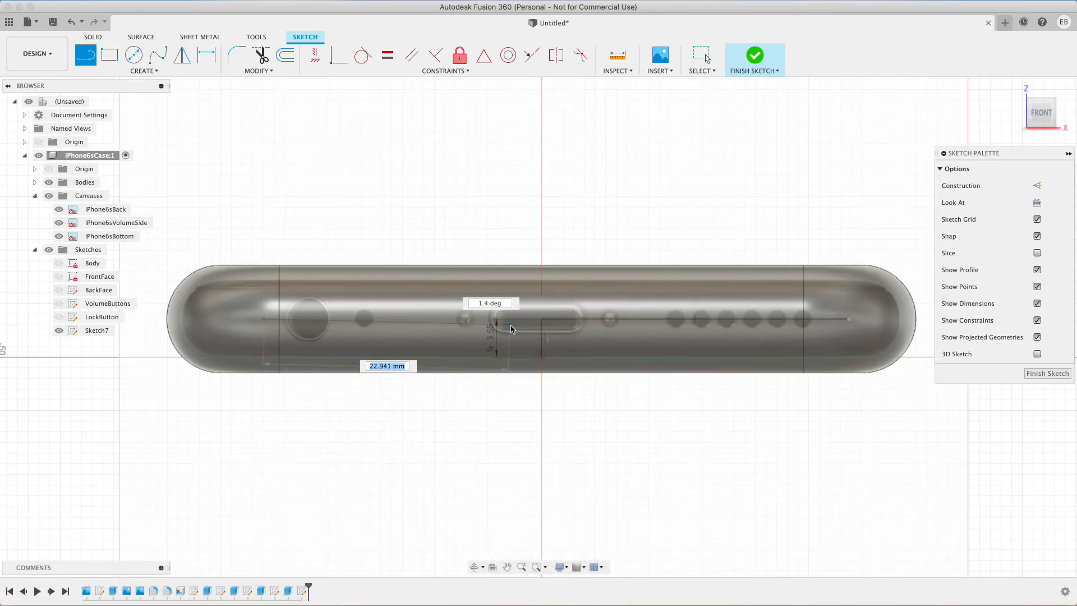
{"action": "key", "text": "Escape"}
Step: Draw two 7 mm diameter circles on the horizontal line, centred on the headphone jack and the small hole beside it
{"action": "key", "text": "c"}
{"action": "left_click", "coordinate": [307, 319]}
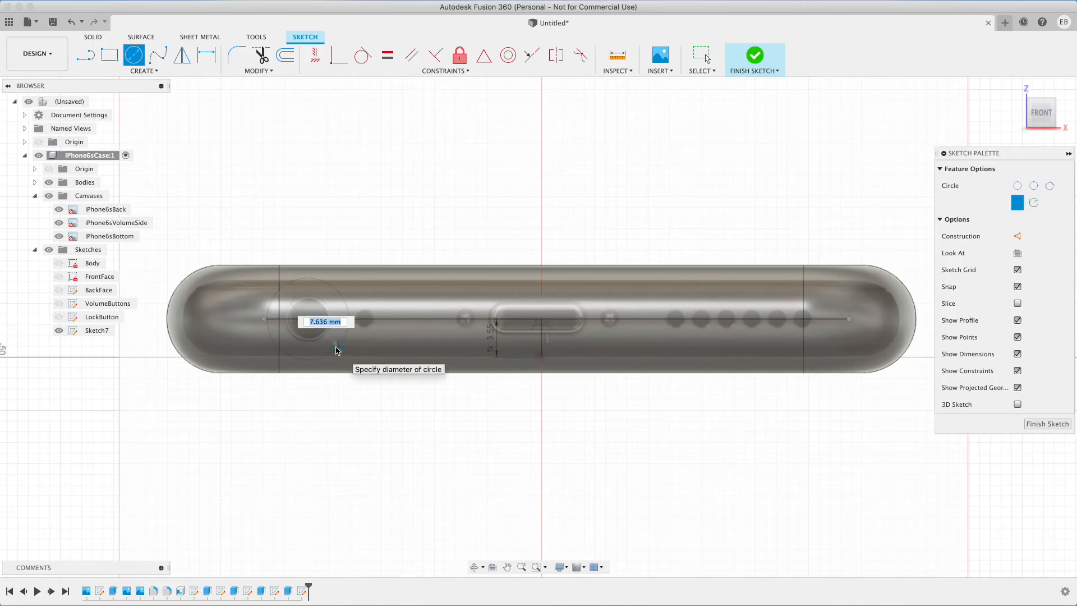
{"action": "type", "text": "8"}
{"action": "key", "text": "Return"}
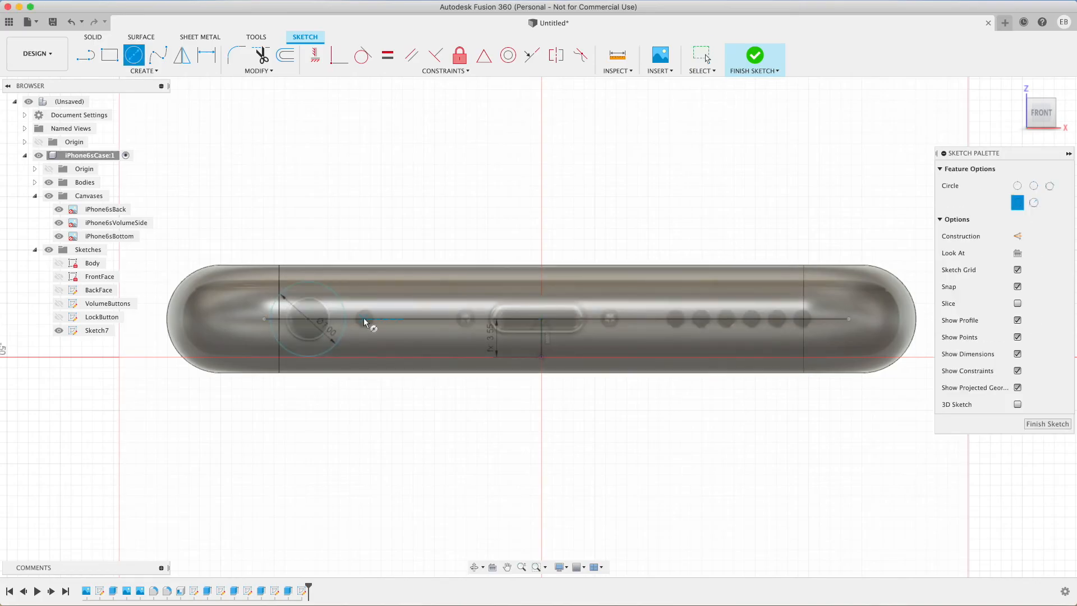
{"action": "scroll", "coordinate": [365, 322], "scroll_direction": "up", "scroll_amount": 2}
{"action": "left_click", "coordinate": [364, 319]}
{"action": "type", "text": "7"}
{"action": "key", "text": "Return"}
{"action": "key", "text": "Escape"}
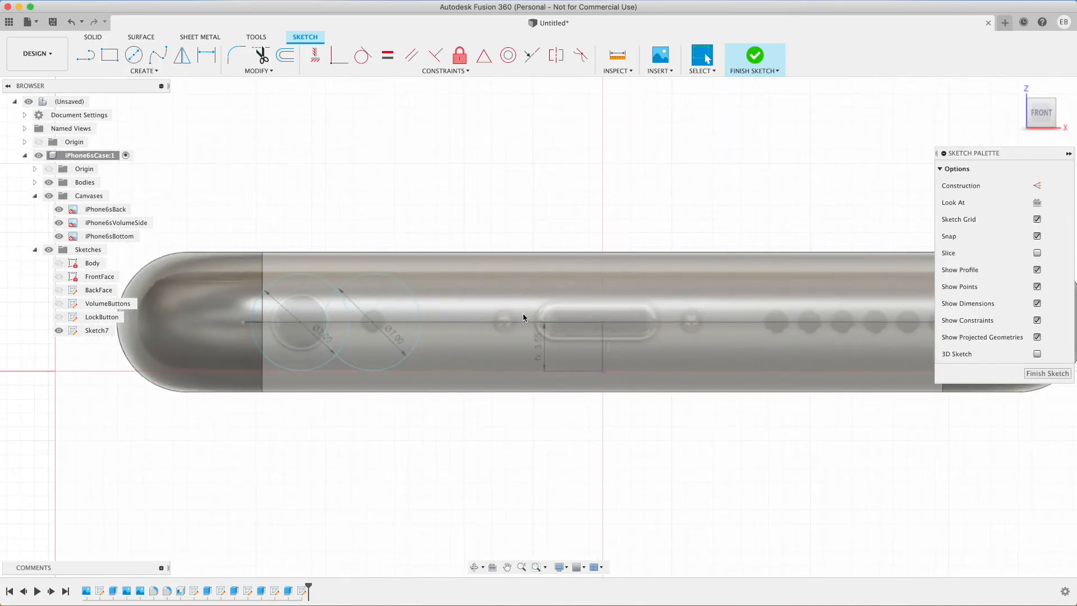
Step: Draw two 6 mm diameter circles on the horizontal line at the ends of the charging port
{"action": "key", "text": "c"}
{"action": "left_click", "coordinate": [552, 321]}
{"action": "type", "text": "6"}
{"action": "key", "text": "Return"}
{"action": "key", "text": "Escape"}
{"action": "key", "text": "c"}
{"action": "left_click", "coordinate": [643, 322]}
{"action": "type", "text": "6"}
{"action": "key", "text": "Return"}
{"action": "key", "text": "Escape"}
{"action": "scroll", "coordinate": [391, 284], "scroll_direction": "down", "scroll_amount": 2}
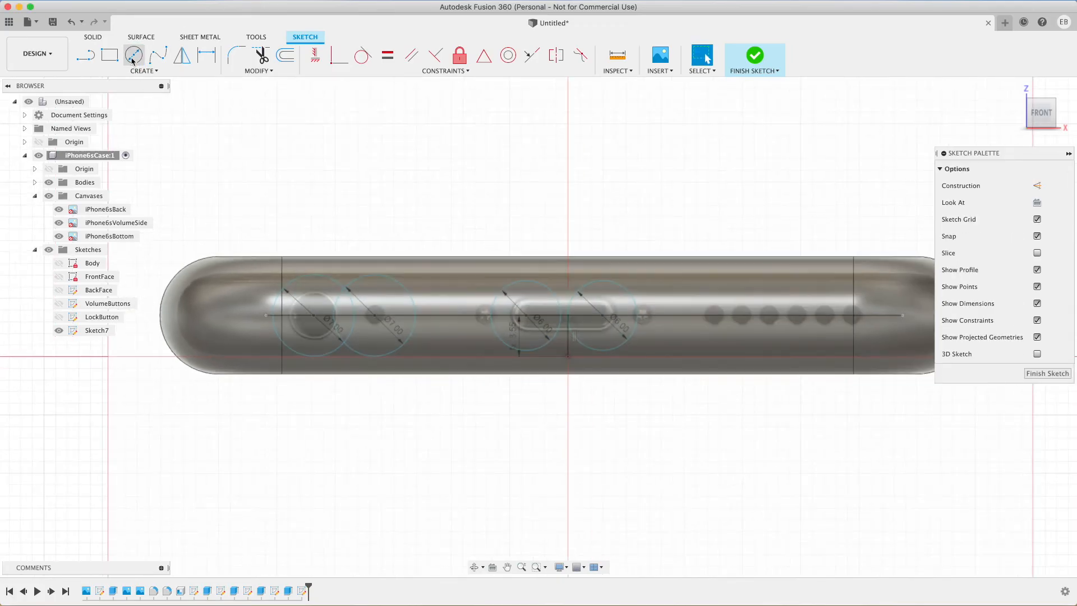
Step: Draw two 4 mm diameter circles on the horizontal line, centred on the first and last speaker holes
{"action": "key", "text": "c"}
{"action": "left_click", "coordinate": [713, 315]}
{"action": "type", "text": "3"}
{"action": "key", "text": "Return"}
{"action": "key", "text": "Escape"}
{"action": "key", "text": "c"}
{"action": "left_click", "coordinate": [852, 315]}
{"action": "type", "text": "4"}
{"action": "key", "text": "Return"}
{"action": "key", "text": "Escape"}
Step: Join the upper and lower sides of the two headphone jack circles with horizontal lines
{"action": "key", "text": "l"}
{"action": "left_click", "coordinate": [313, 274]}
{"action": "left_click", "coordinate": [371, 274]}
{"action": "key", "text": "Escape"}
{"action": "key", "text": "l"}
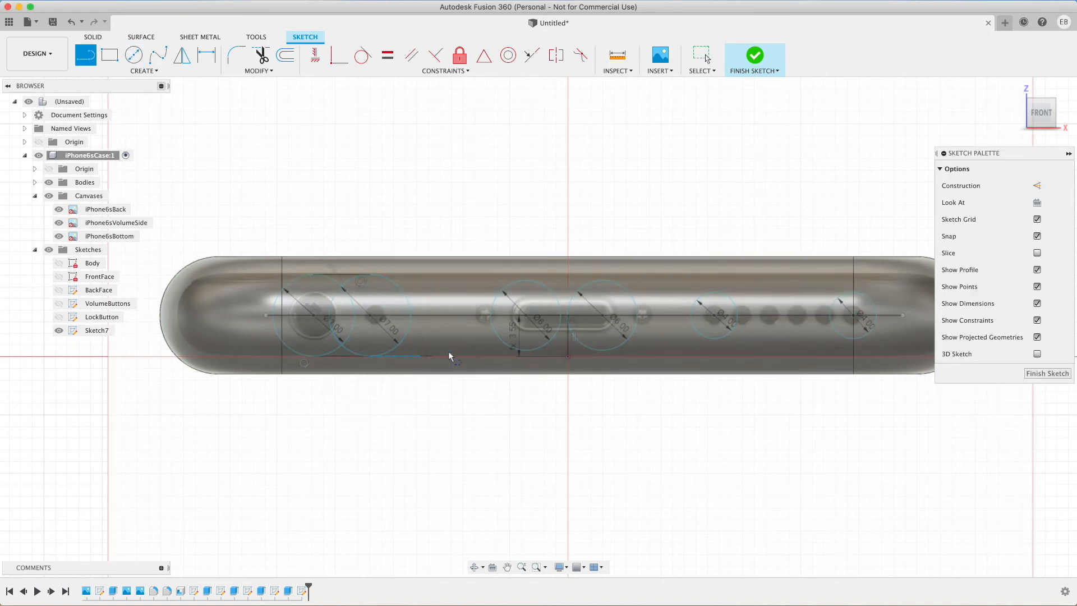
Step: Join the lower and upper sides of the two charging port circles with horizontal lines
{"action": "left_click", "coordinate": [526, 352]}
{"action": "left_click", "coordinate": [602, 351]}
{"action": "key", "text": "Escape"}
{"action": "key", "text": "l"}
{"action": "left_click", "coordinate": [602, 281]}
{"action": "left_click", "coordinate": [527, 280]}
{"action": "key", "text": "Escape"}
Step: Join the upper and lower sides of the two speaker circles with horizontal lines
{"action": "key", "text": "l"}
{"action": "left_click", "coordinate": [713, 291]}
{"action": "left_click", "coordinate": [853, 291]}
{"action": "key", "text": "Escape"}
{"action": "key", "text": "l"}
{"action": "left_click", "coordinate": [715, 339]}
{"action": "scroll", "coordinate": [853, 339], "scroll_direction": "up", "scroll_amount": 10}
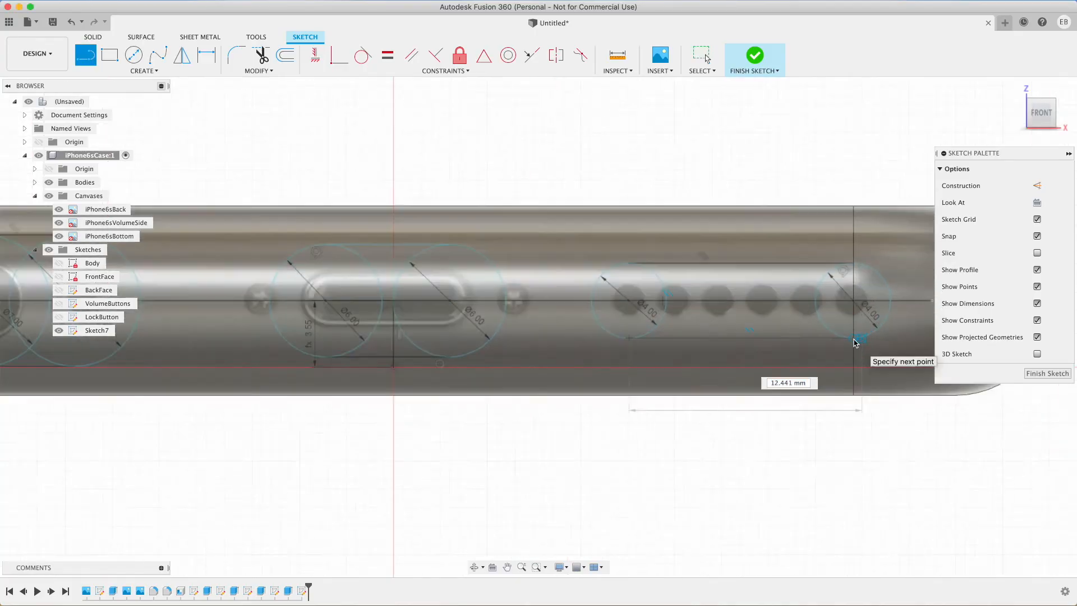
{"action": "left_click", "coordinate": [852, 339]}
{"action": "key", "text": "Escape"}
Step: Hide the reference canvases so the sketch profiles of the bottom openings are unobstructed in a tilted view
{"action": "scroll", "coordinate": [651, 472], "scroll_direction": "down", "scroll_amount": 10}
{"action": "left_click_drag", "start_coordinate": [1040, 104], "coordinate": [1040, 111]}
{"action": "left_click", "coordinate": [48, 195]}
{"action": "left_click", "coordinate": [712, 424]}
Step: Cut the headphone jack, charging port and speaker openings by extruding all their profile regions by -(Height/2)-CaseThickness
{"action": "left_click", "coordinate": [263, 345]}
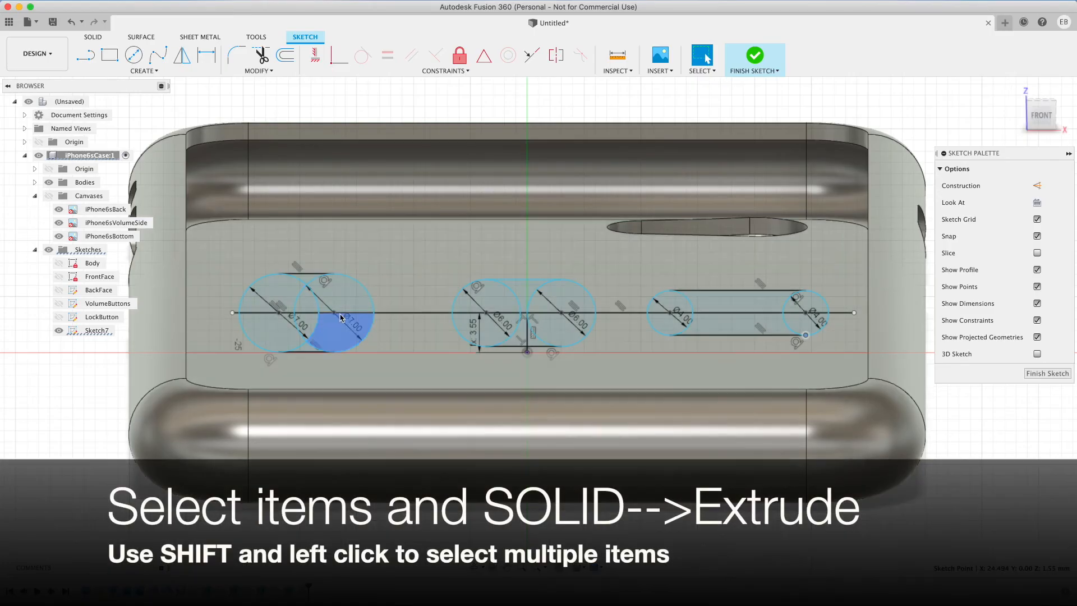
{"action": "left_click", "coordinate": [280, 298], "text": "shift"}
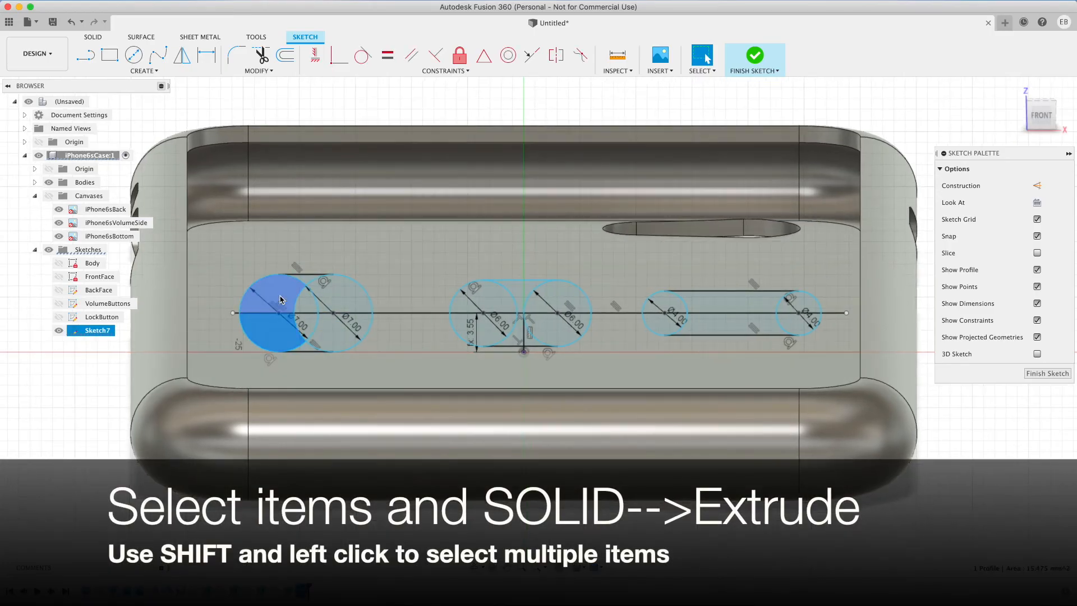
{"action": "left_click", "coordinate": [282, 292], "text": "shift"}
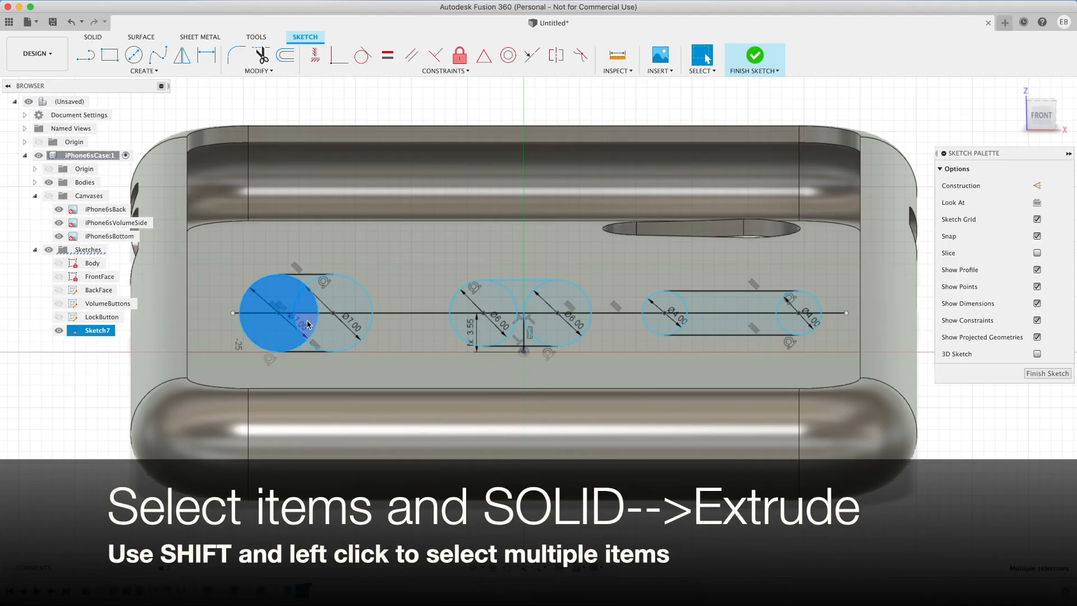
{"action": "left_click", "coordinate": [308, 350], "text": "shift"}
{"action": "left_click", "coordinate": [331, 336], "text": "shift"}
{"action": "left_click", "coordinate": [342, 302], "text": "shift"}
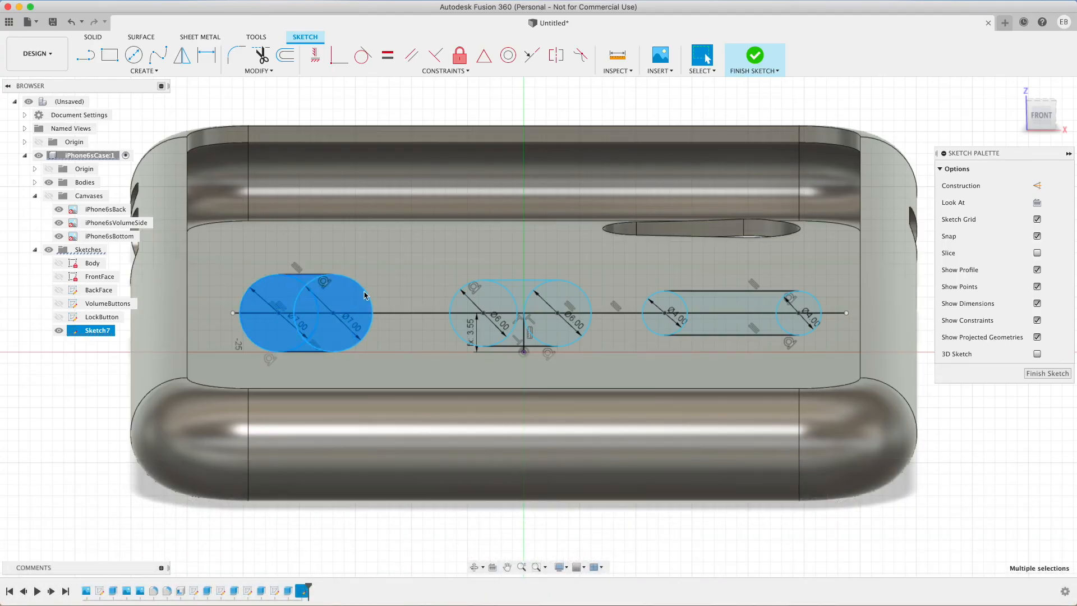
{"action": "left_click", "coordinate": [481, 303], "text": "shift"}
{"action": "left_click", "coordinate": [491, 328], "text": "shift"}
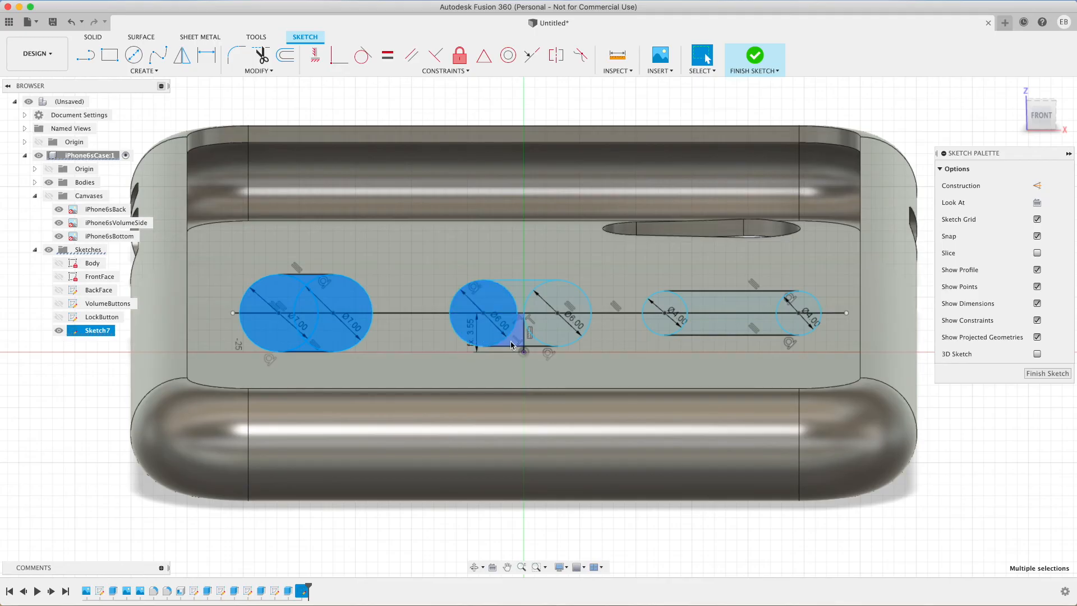
{"action": "left_click", "coordinate": [533, 343], "text": "shift"}
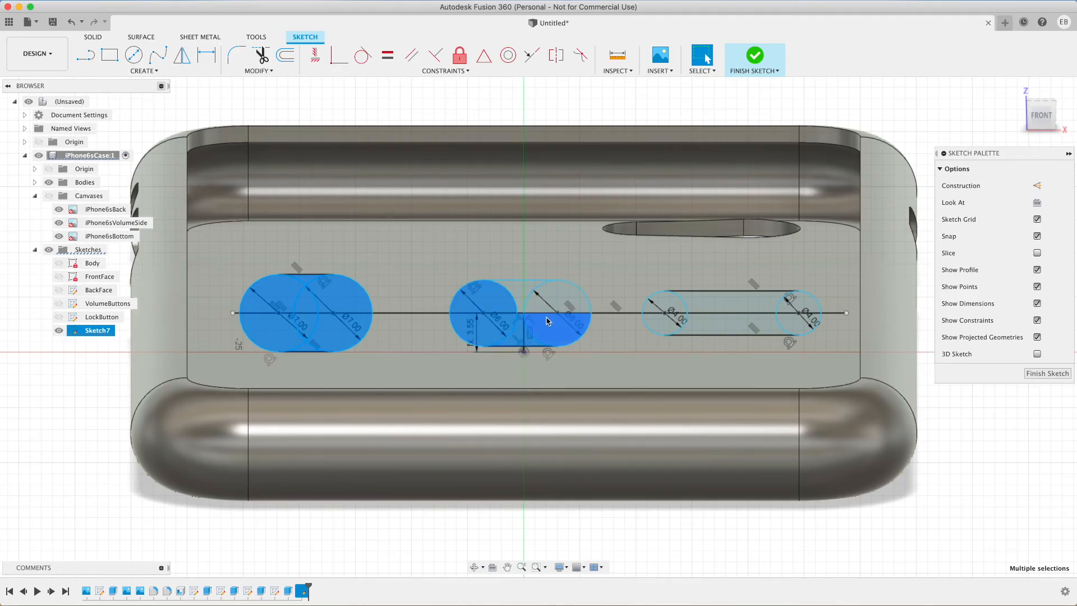
{"action": "left_click", "coordinate": [515, 291], "text": "shift"}
{"action": "left_click", "coordinate": [540, 305], "text": "shift"}
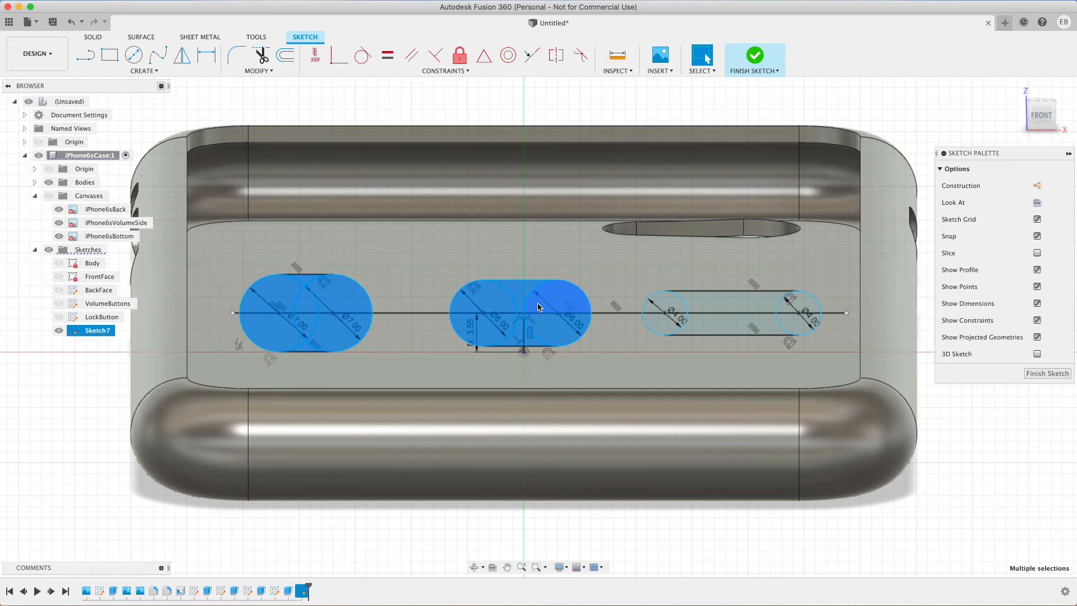
{"action": "left_click", "coordinate": [93, 37]}
{"action": "left_click", "coordinate": [108, 56]}
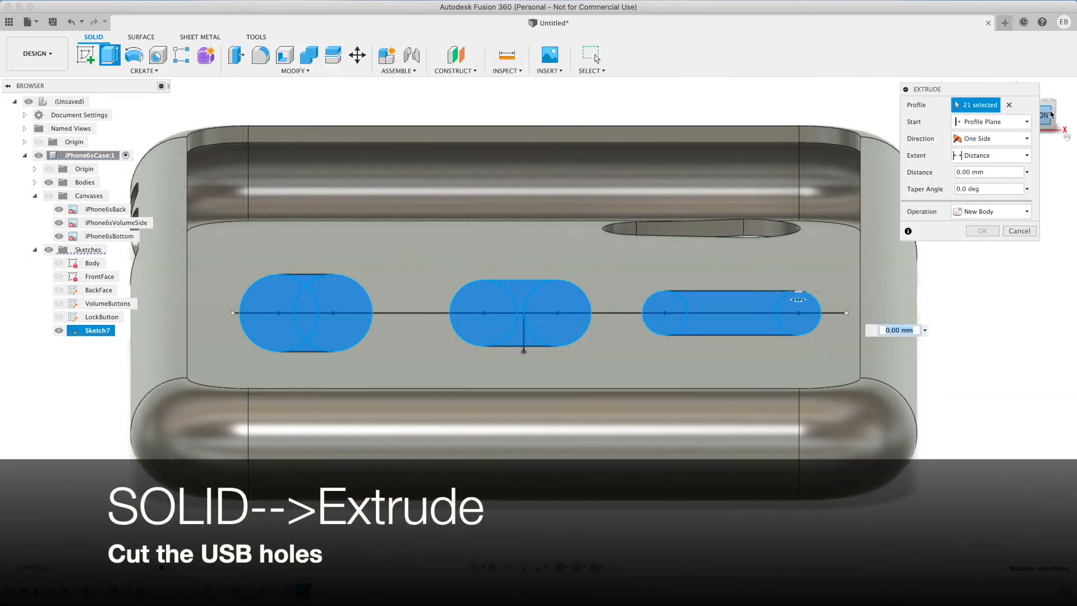
{"action": "left_click_drag", "start_coordinate": [1050, 120], "coordinate": [1075, 120]}
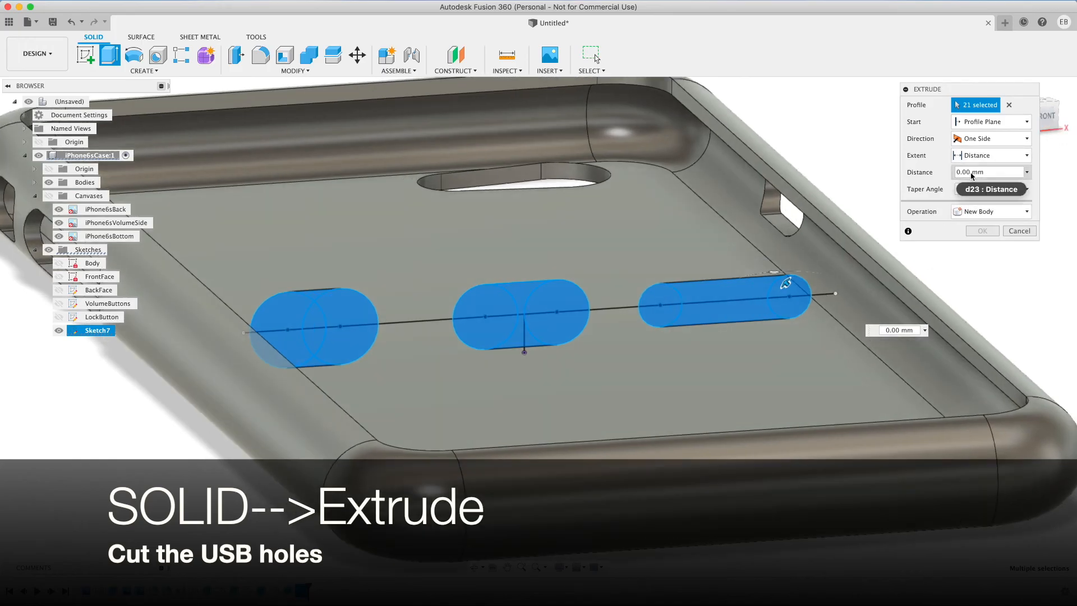
{"action": "type", "text": "(Height/2)"}
{"action": "key", "text": "Home"}
{"action": "type", "text": "-"}
{"action": "key", "text": "End"}
{"action": "type", "text": "-CaseThickness"}
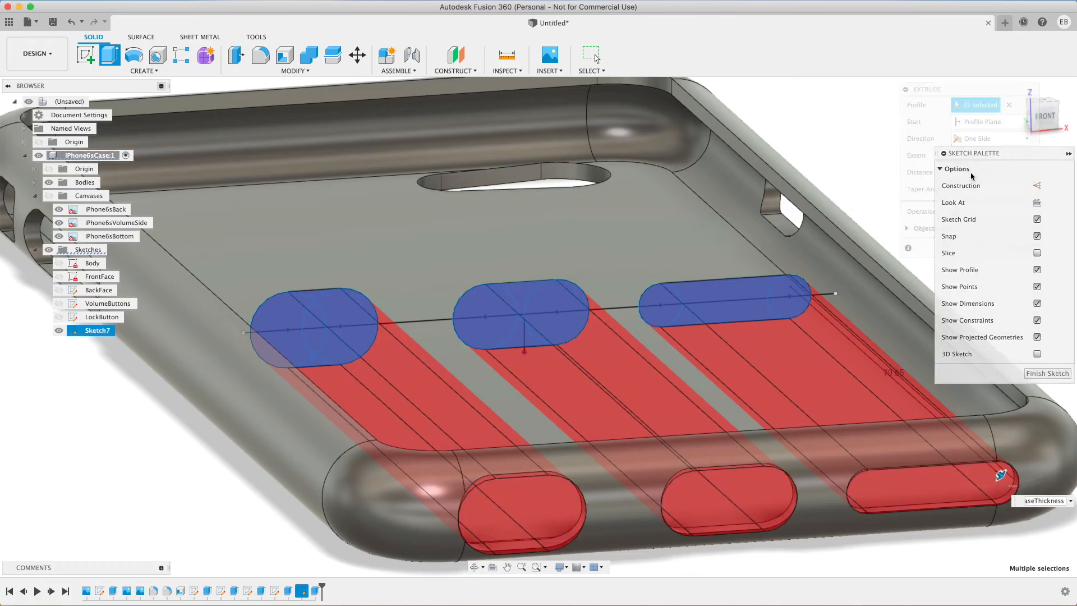
{"action": "key", "text": "Return"}
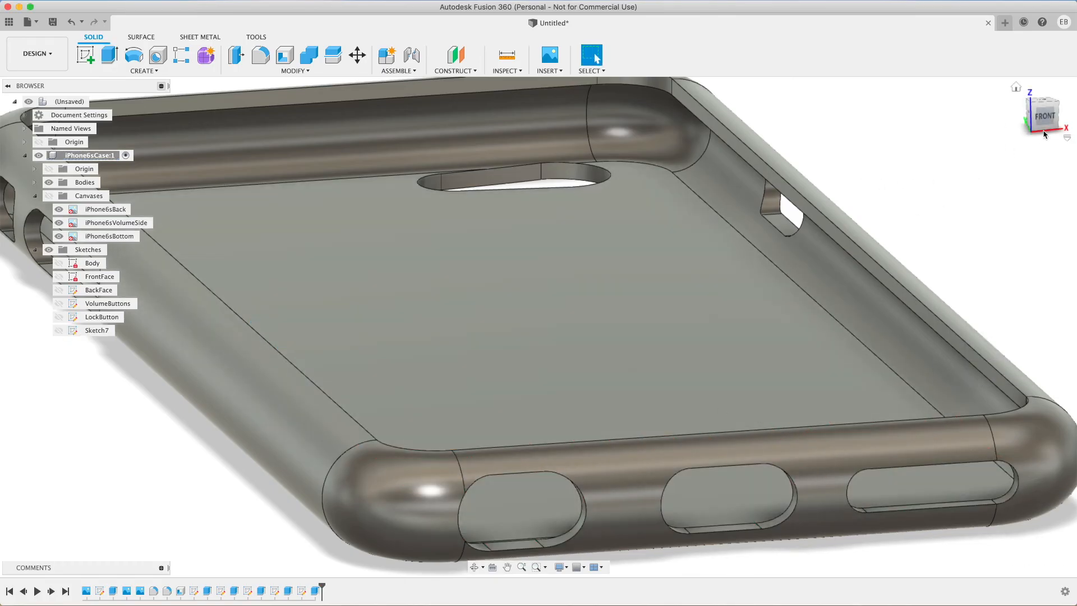
Step: Inspect the three openings in the bottom end of the case from the home view
{"action": "left_click", "coordinate": [1016, 87]}
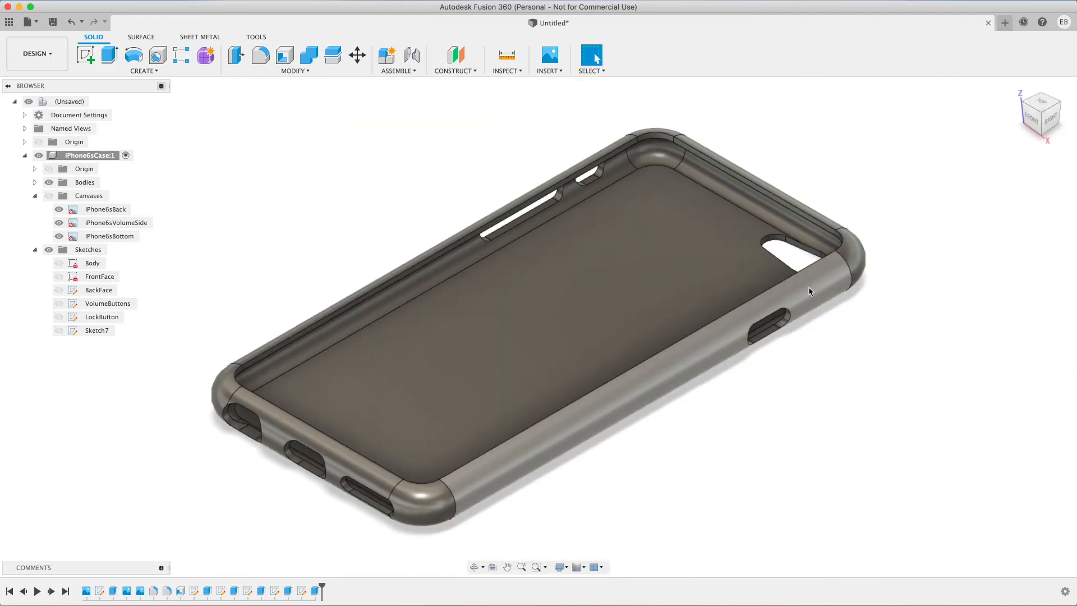
{"action": "scroll", "coordinate": [284, 474], "scroll_direction": "up", "scroll_amount": 1}
{"action": "scroll", "coordinate": [283, 474], "scroll_direction": "up", "scroll_amount": 3}
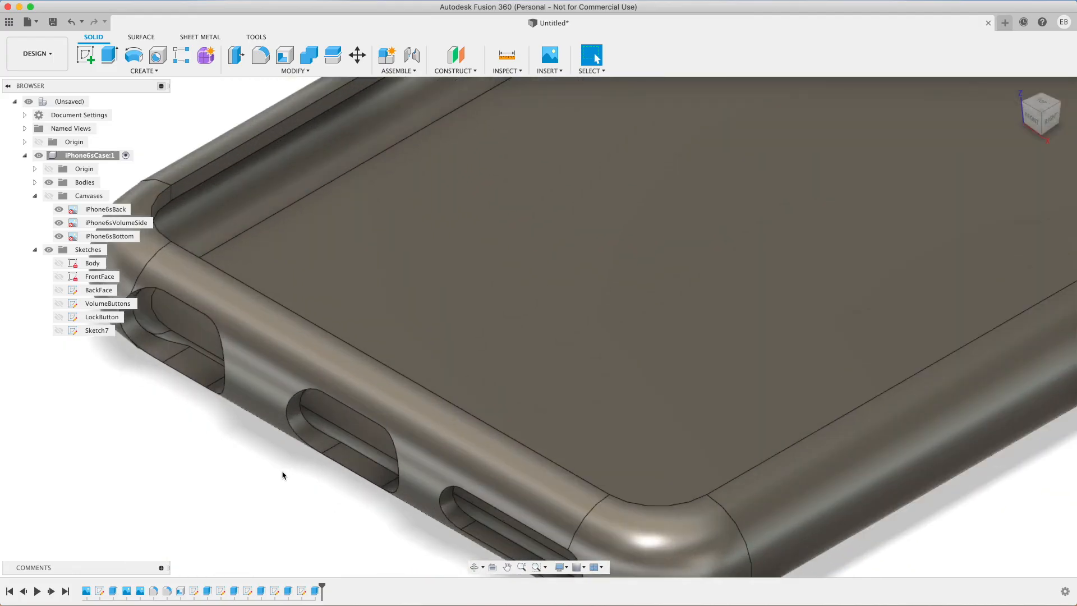
Step: Save the finished case model under the name iPhone6sCase
{"action": "scroll", "coordinate": [283, 475], "scroll_direction": "down", "scroll_amount": 2}
{"action": "scroll", "coordinate": [283, 473], "scroll_direction": "down", "scroll_amount": 2}
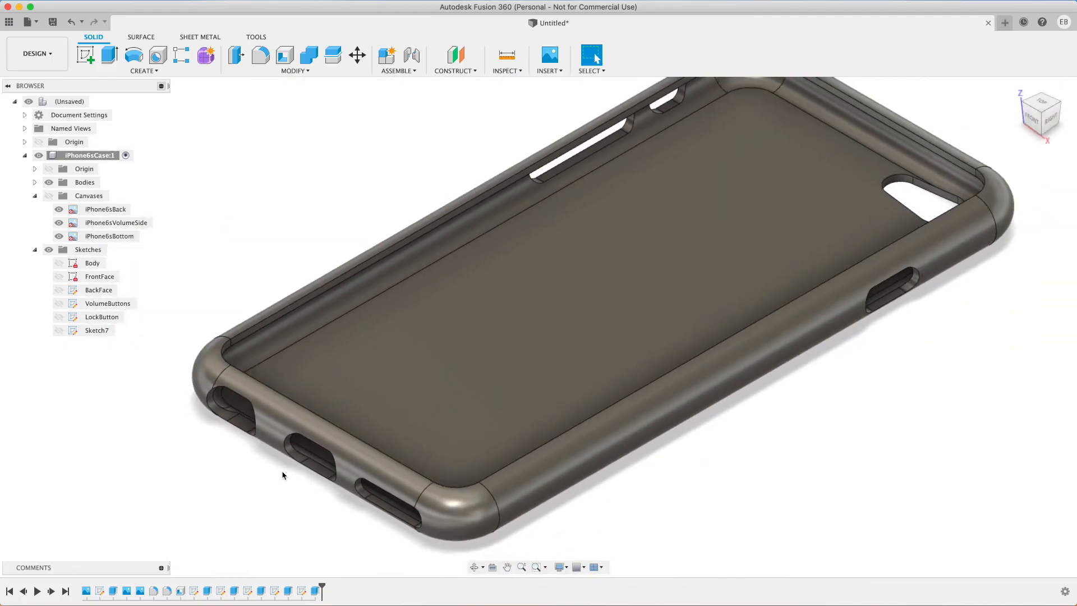
{"action": "left_click", "coordinate": [1016, 87]}
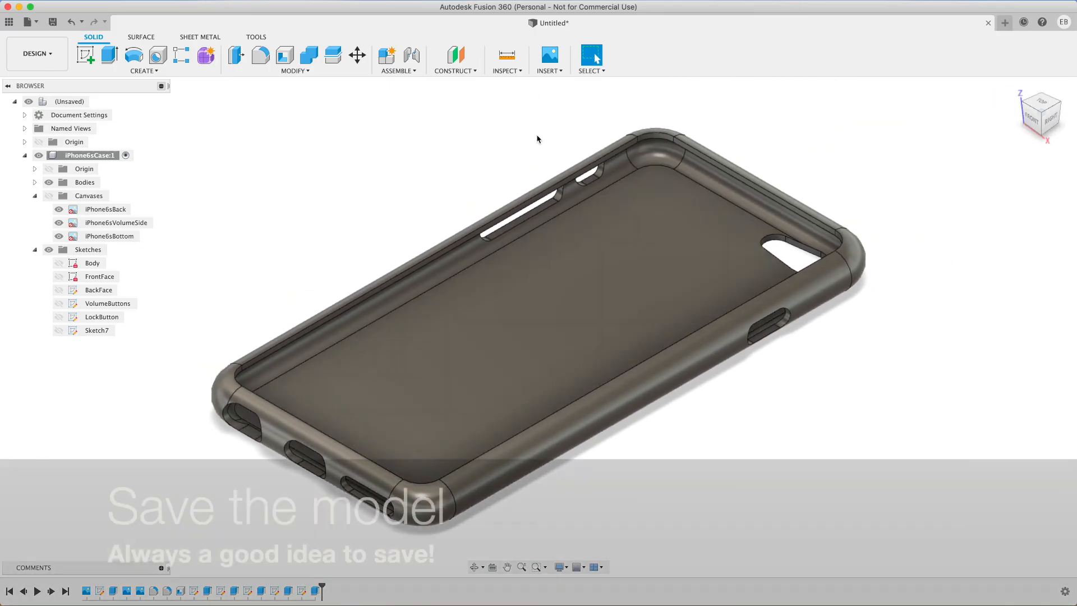
{"action": "key", "text": "super+s"}
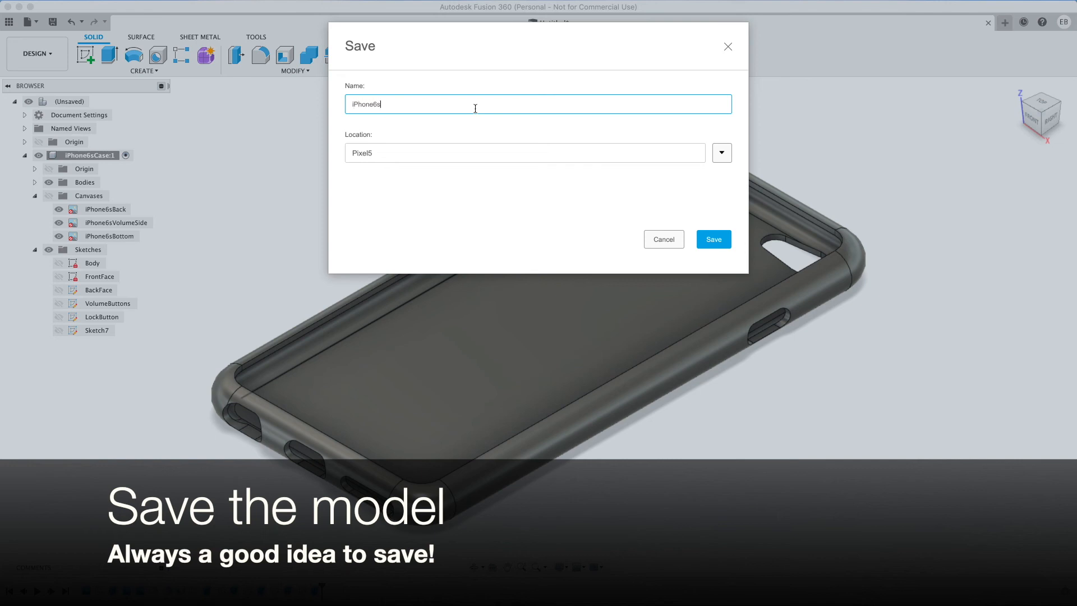
{"action": "key", "text": "Return"}
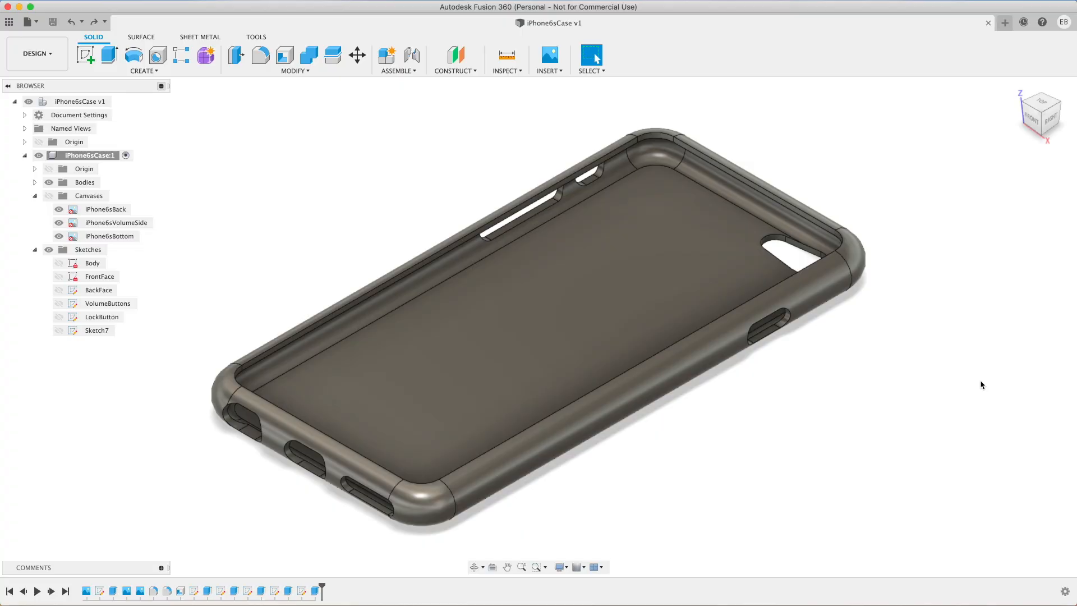
Step: Add a user parameter named Filet with the expression 0.5 mm
{"action": "left_click", "coordinate": [293, 71]}
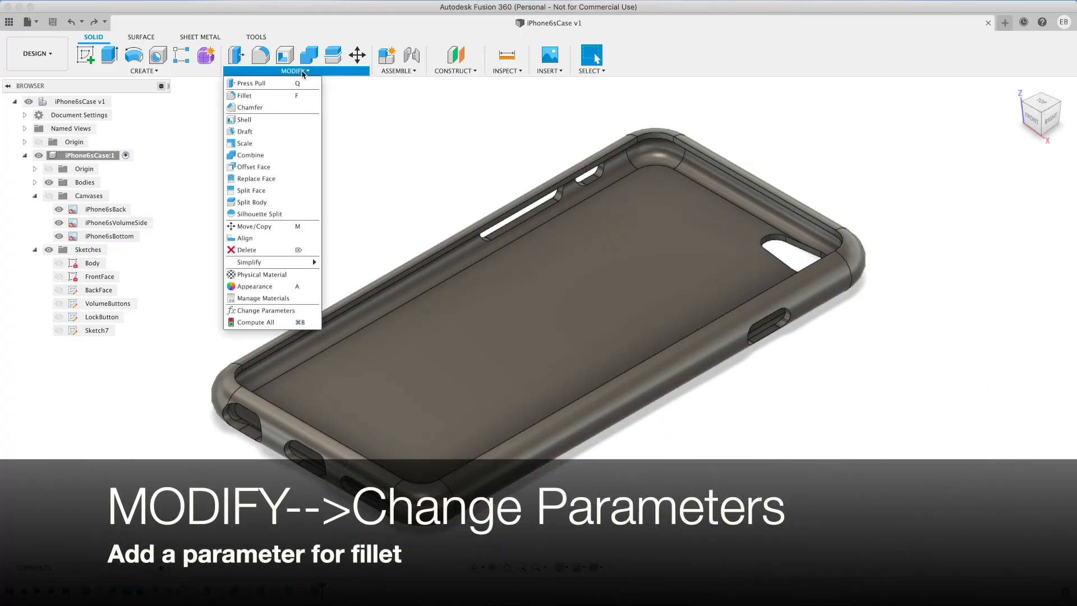
{"action": "left_click", "coordinate": [283, 310]}
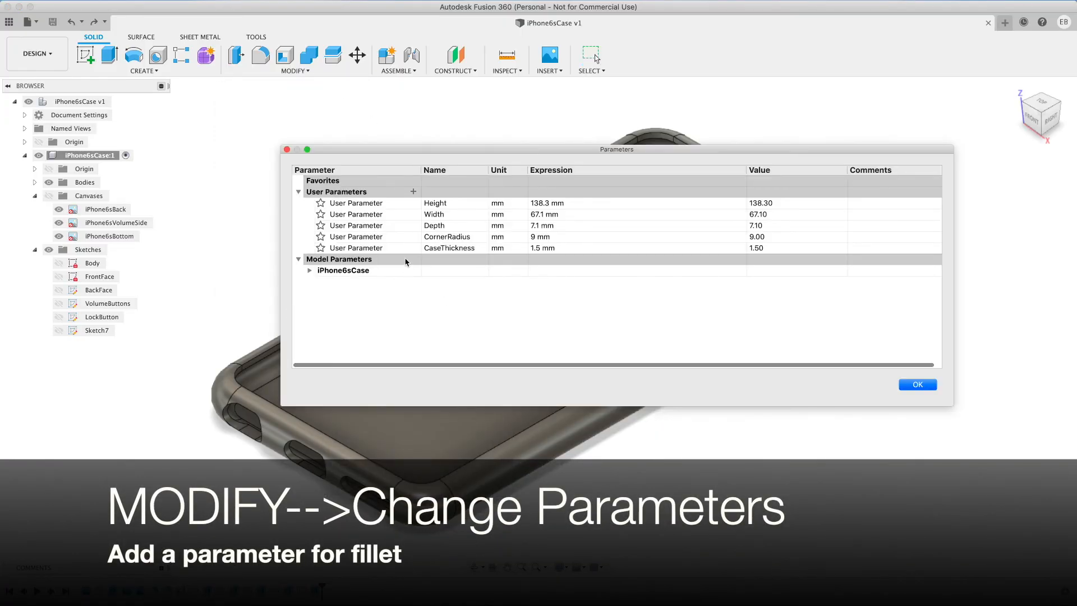
{"action": "left_click", "coordinate": [414, 191]}
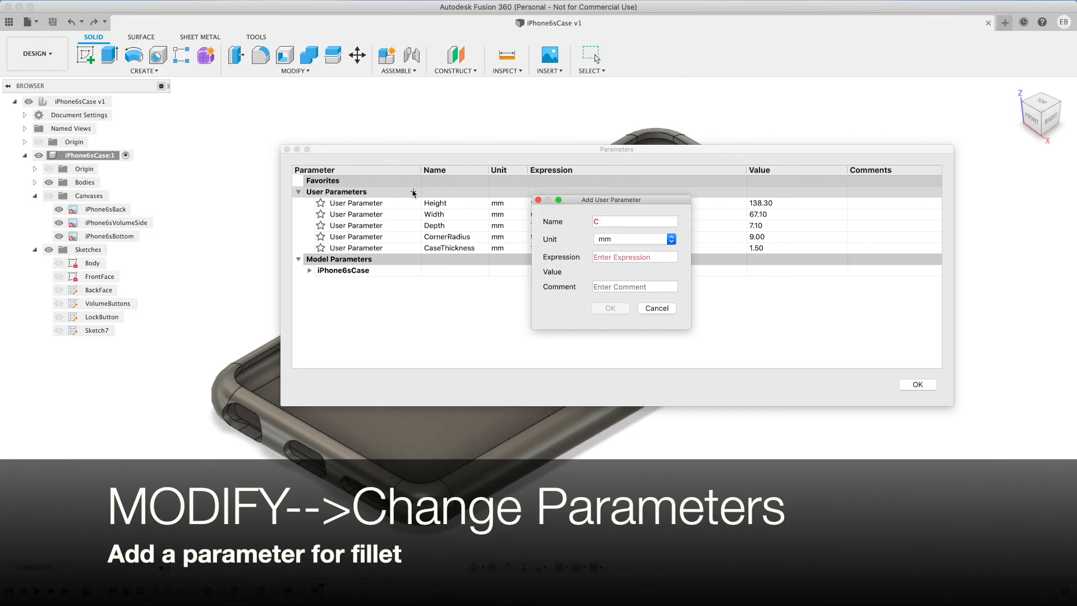
{"action": "type", "text": "0.5"}
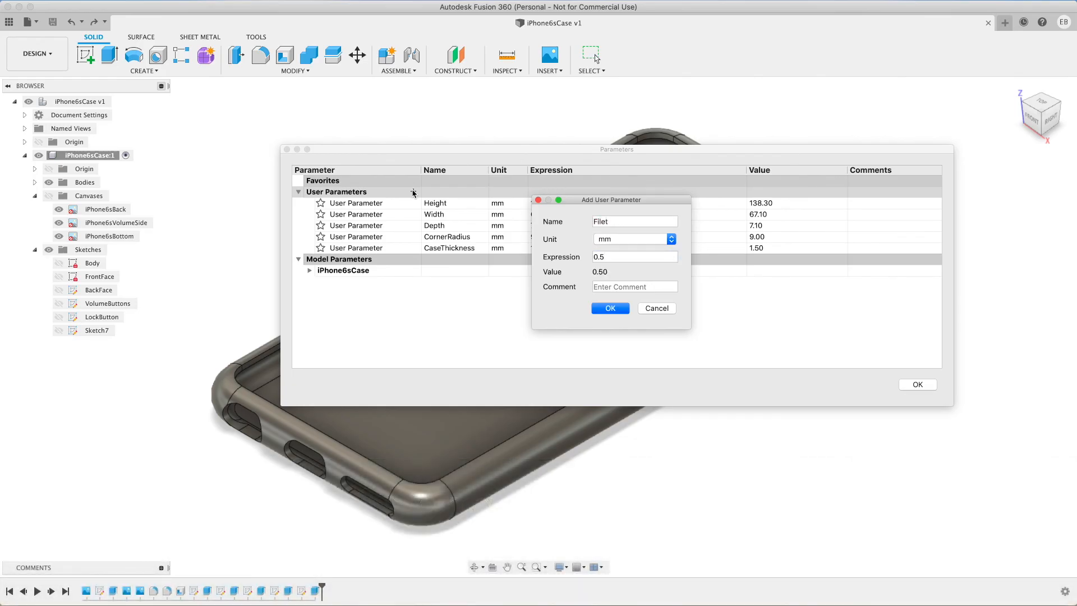
{"action": "key", "text": "Return"}
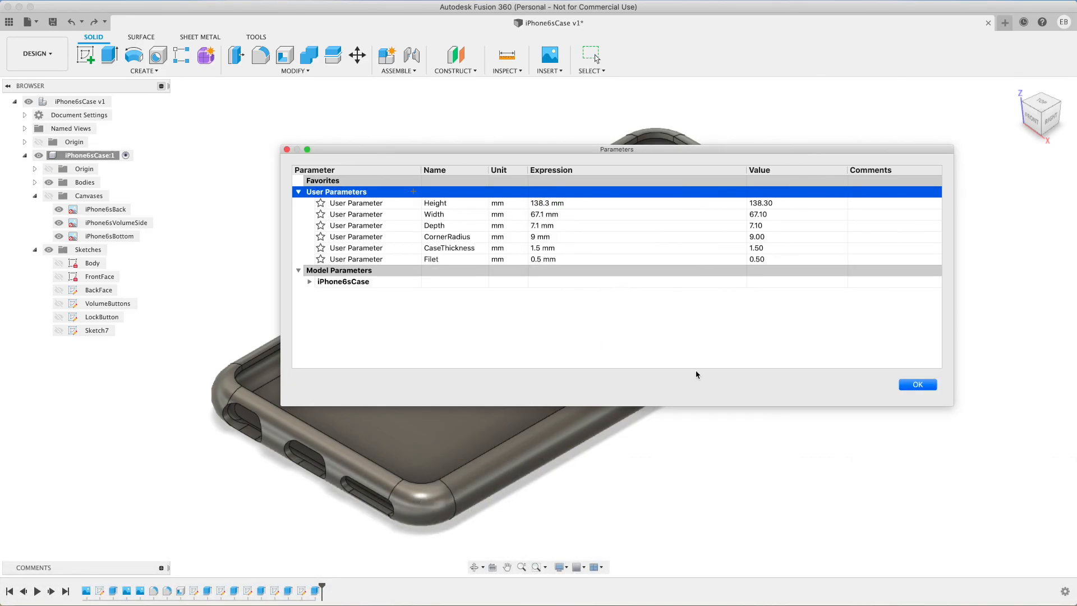
{"action": "left_click", "coordinate": [915, 385]}
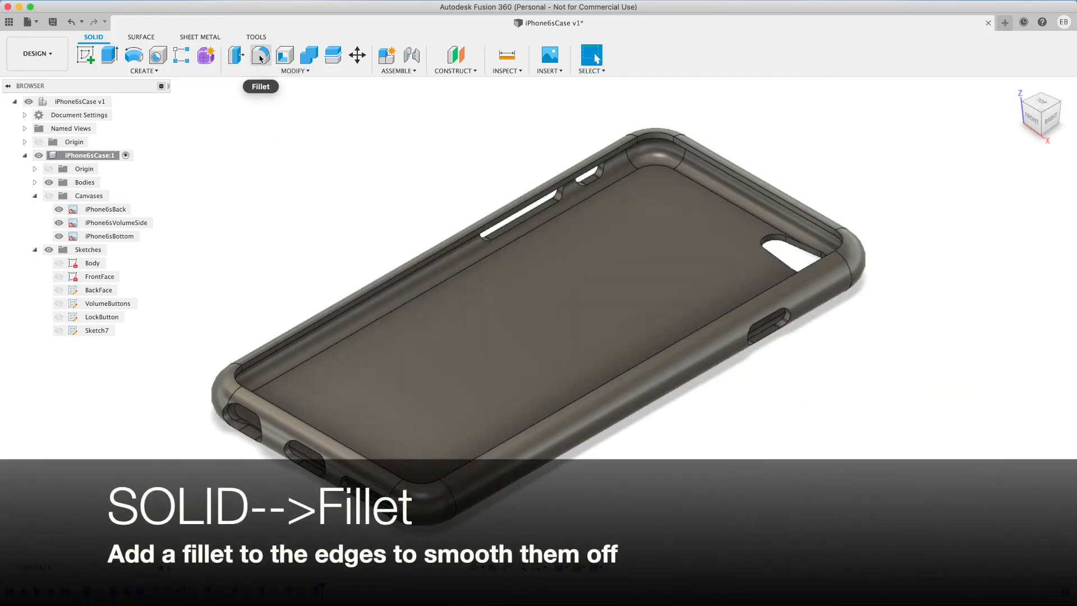
Step: Fillet the edges of the headphone jack opening using the Filet parameter as radius
{"action": "left_click", "coordinate": [260, 56]}
{"action": "left_click", "coordinate": [243, 408]}
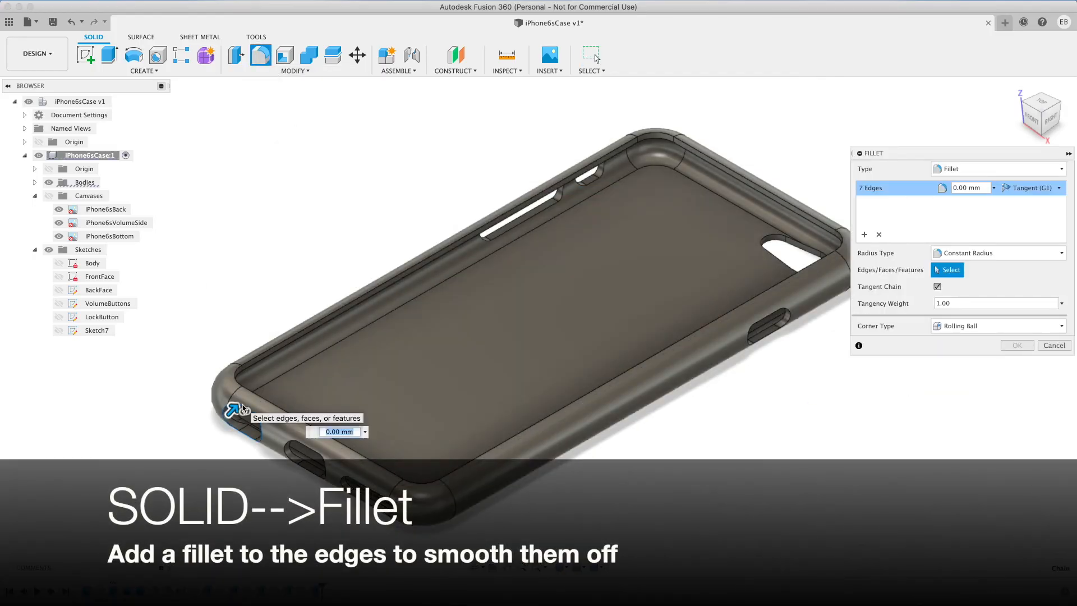
{"action": "type", "text": "Filet"}
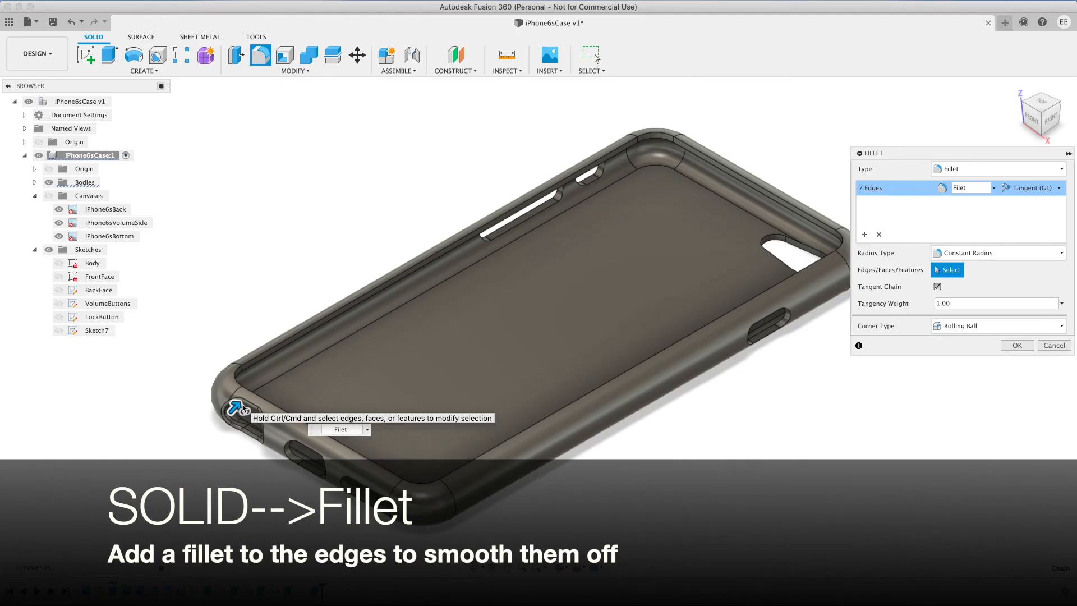
{"action": "key", "text": "Return"}
{"action": "scroll", "coordinate": [243, 413], "scroll_direction": "up", "scroll_amount": 10}
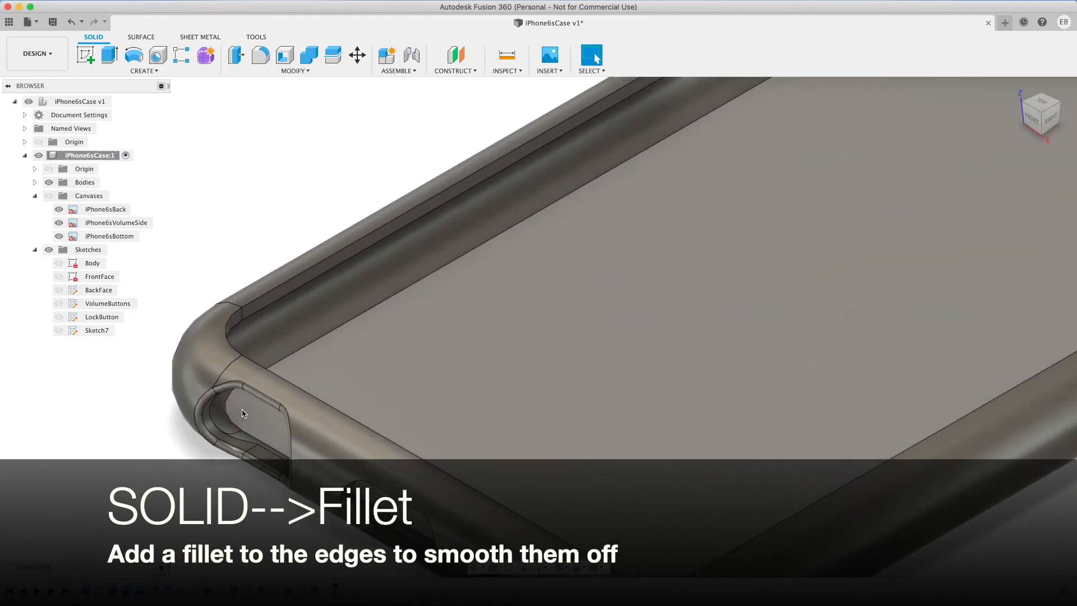
Step: Fillet the edges of the charging port opening using the Filet parameter as radius
{"action": "scroll", "coordinate": [243, 414], "scroll_direction": "down", "scroll_amount": 3}
{"action": "type", "text": "f"}
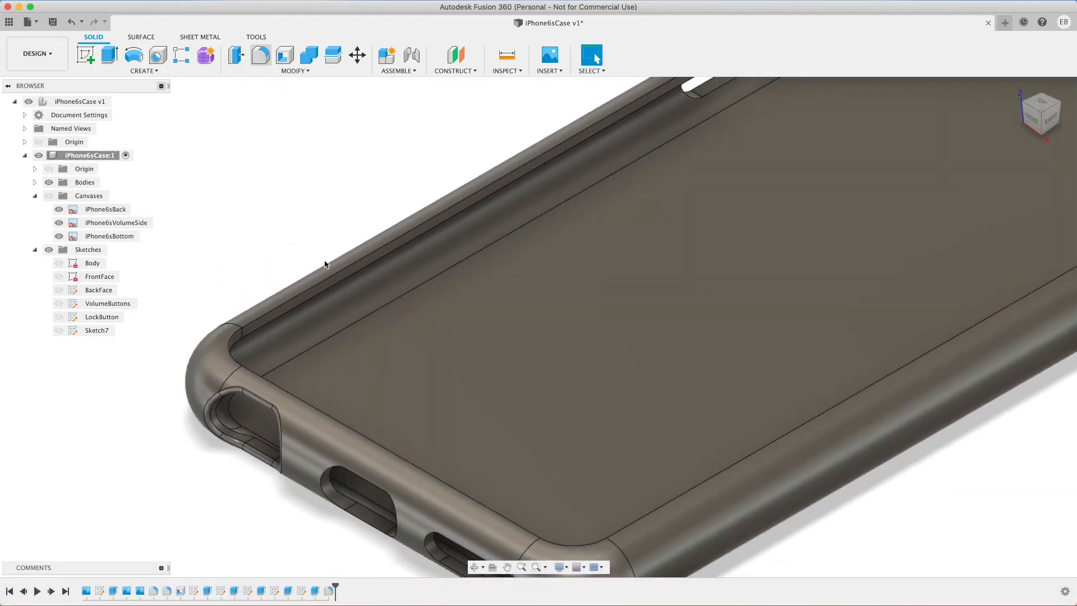
{"action": "type", "text": "Filet"}
{"action": "key", "text": "Return"}
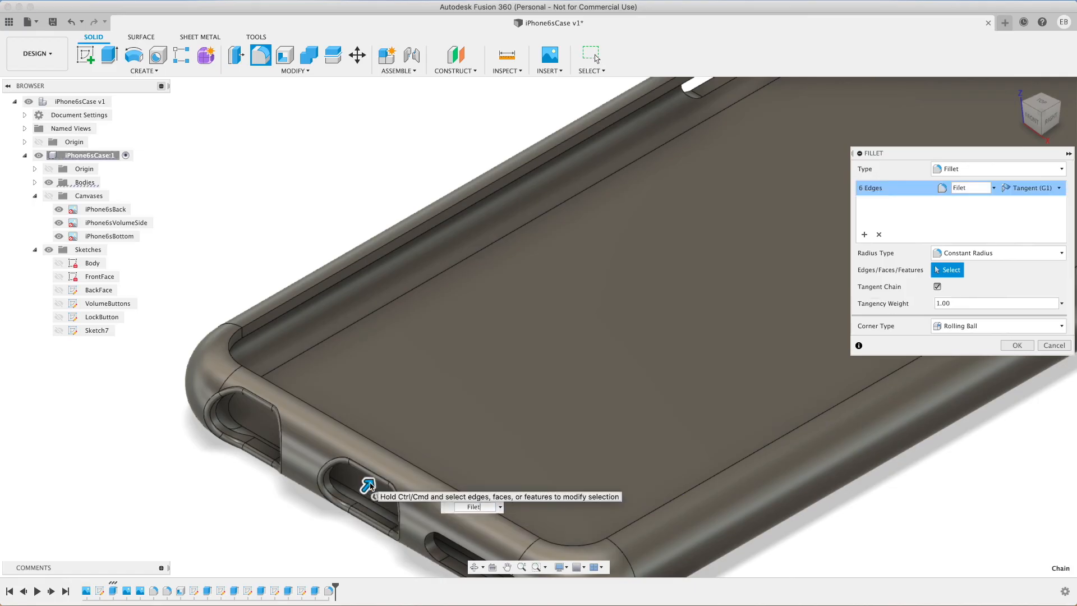
{"action": "key", "text": "Return"}
Step: Fillet the edges of the speaker opening using the Filet parameter as radius
{"action": "scroll", "coordinate": [206, 315], "scroll_direction": "down", "scroll_amount": 3}
{"action": "key", "text": "f"}
{"action": "left_click", "coordinate": [391, 485]}
{"action": "type", "text": "Filet"}
{"action": "key", "text": "Return"}
{"action": "key", "text": "Return"}
Step: Fillet the edges of the lock button opening using the Filet parameter as radius
{"action": "scroll", "coordinate": [125, 485], "scroll_direction": "down", "scroll_amount": 2}
{"action": "scroll", "coordinate": [123, 485], "scroll_direction": "down", "scroll_amount": 1}
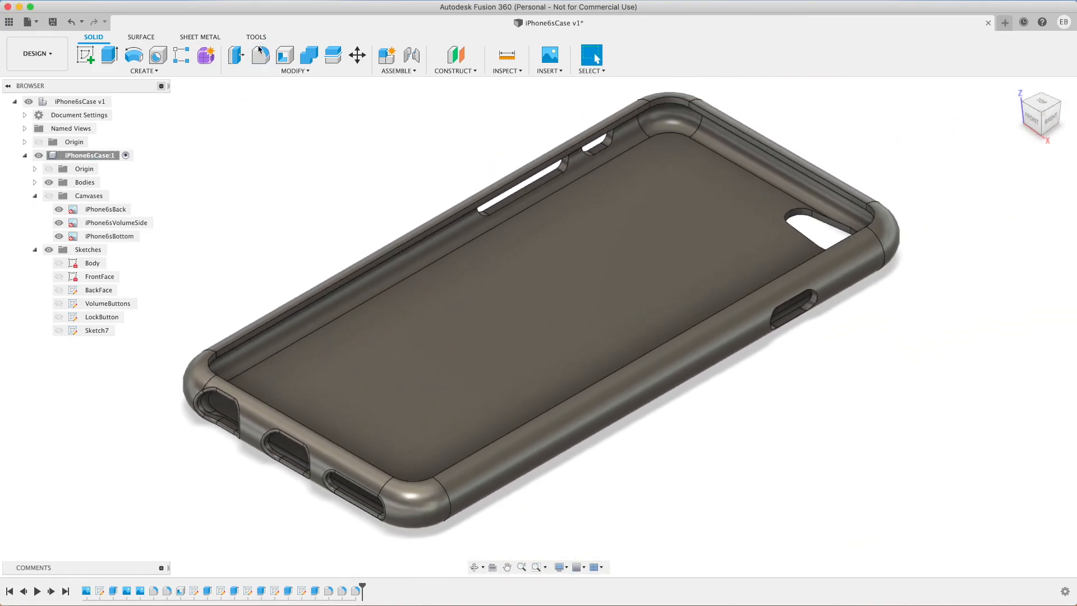
{"action": "key", "text": "f"}
{"action": "left_click", "coordinate": [795, 303]}
{"action": "type", "text": "Filet"}
{"action": "key", "text": "Return"}
{"action": "key", "text": "Return"}
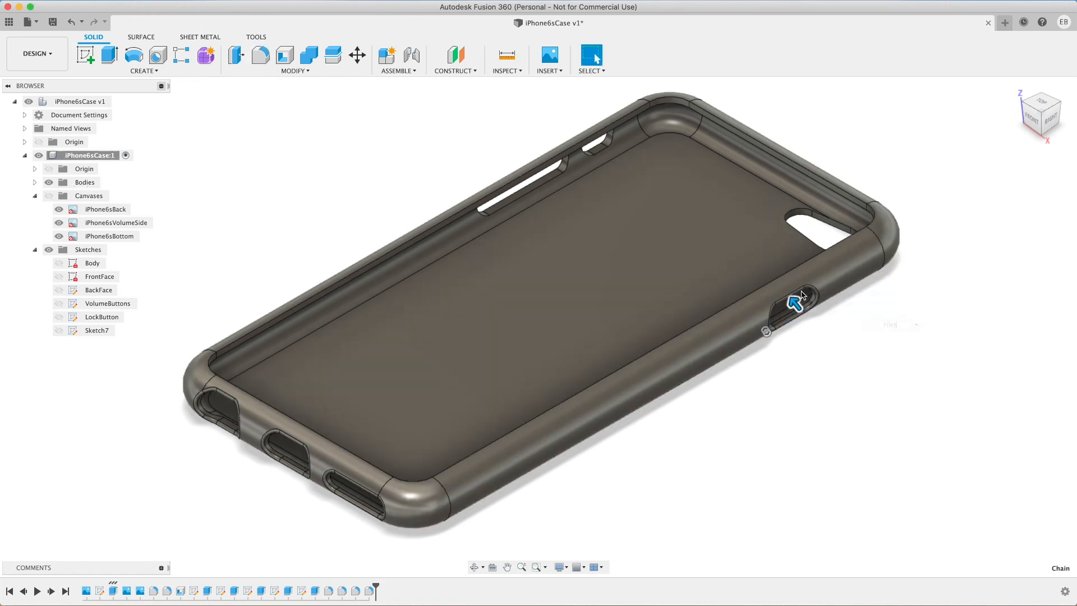
Step: Fillet the edges of the mute switch opening with the Filet radius from a view of the volume side
{"action": "left_click", "coordinate": [1043, 103]}
{"action": "left_click", "coordinate": [1030, 113]}
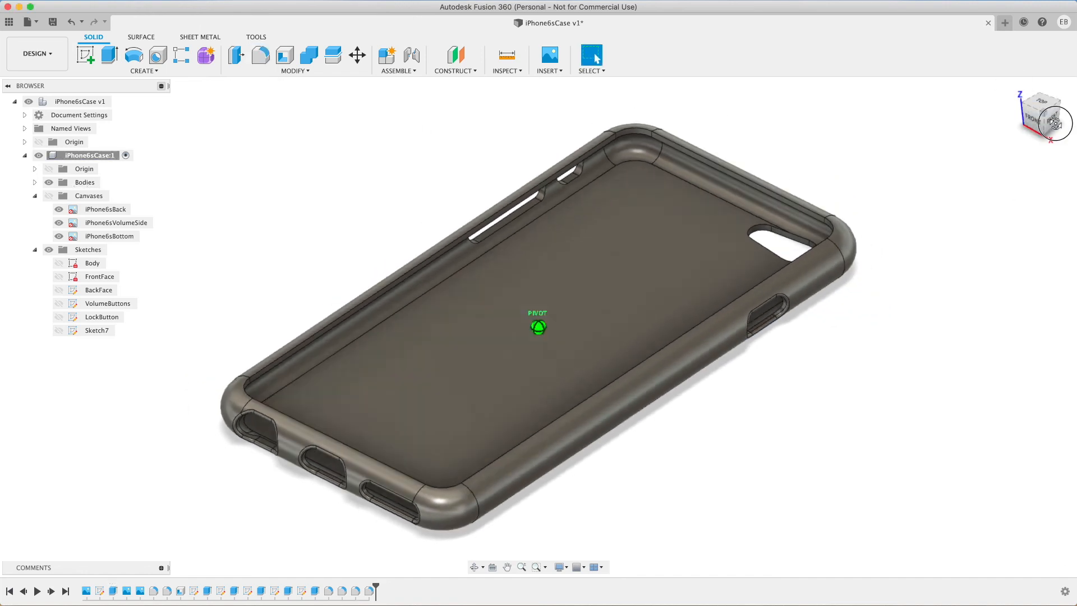
{"action": "left_click", "coordinate": [260, 56]}
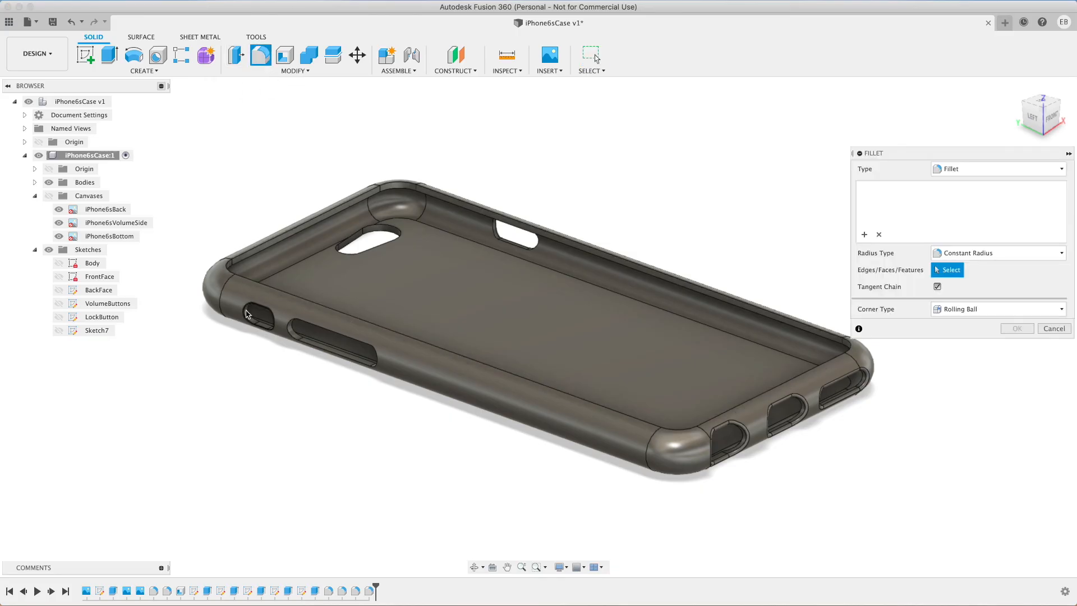
{"action": "left_click", "coordinate": [244, 312]}
{"action": "scroll", "coordinate": [244, 311], "scroll_direction": "up", "scroll_amount": 3}
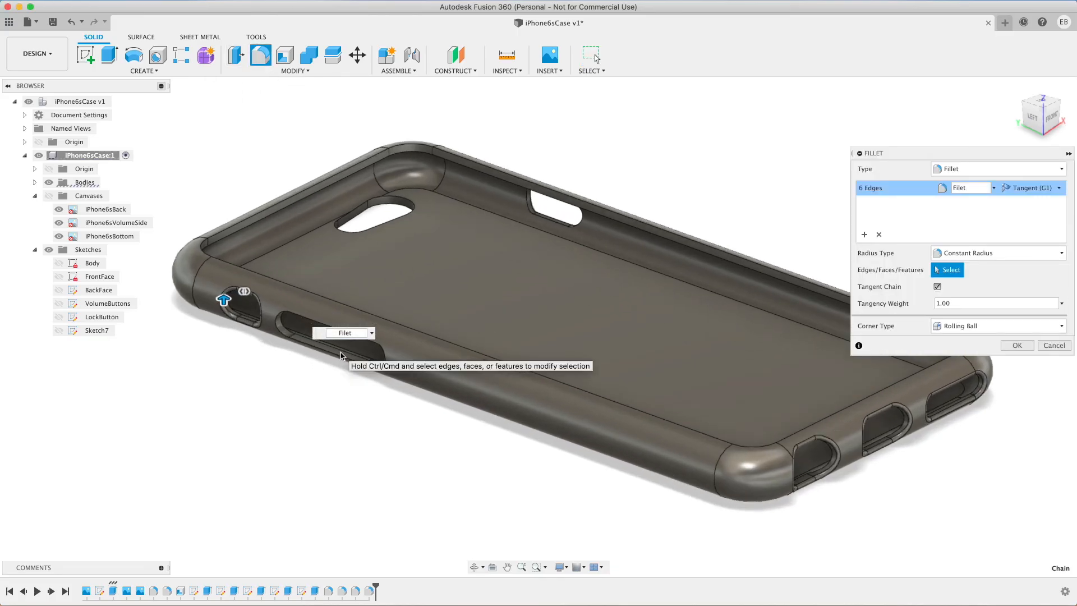
{"action": "key", "text": "Return"}
Step: Fillet the edges of the long volume button opening beside the mute switch
{"action": "left_click", "coordinate": [261, 56]}
{"action": "left_click", "coordinate": [275, 320]}
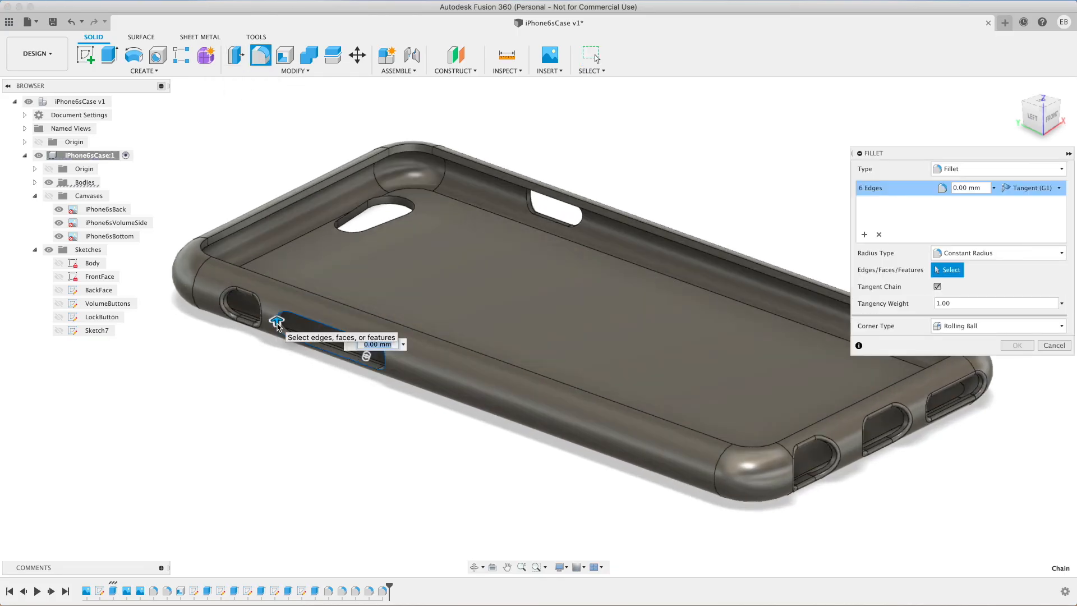
{"action": "key", "text": "Return"}
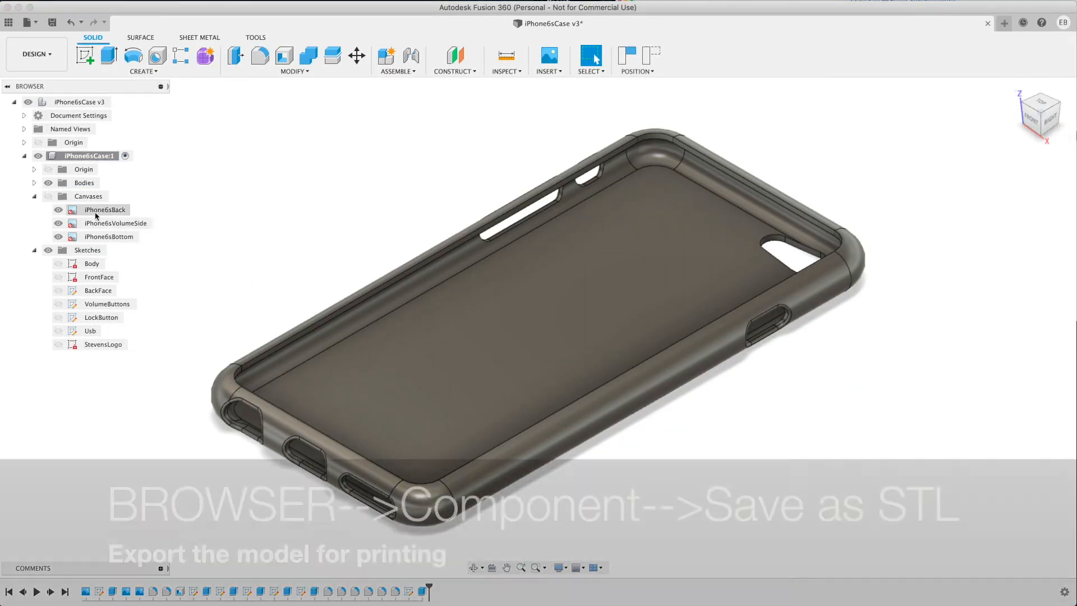
Step: Export the iPhone6sCase component as a binary STL with High refinement, named iPhone6sCases, into the iPhone6s folder
{"action": "right_click", "coordinate": [80, 157]}
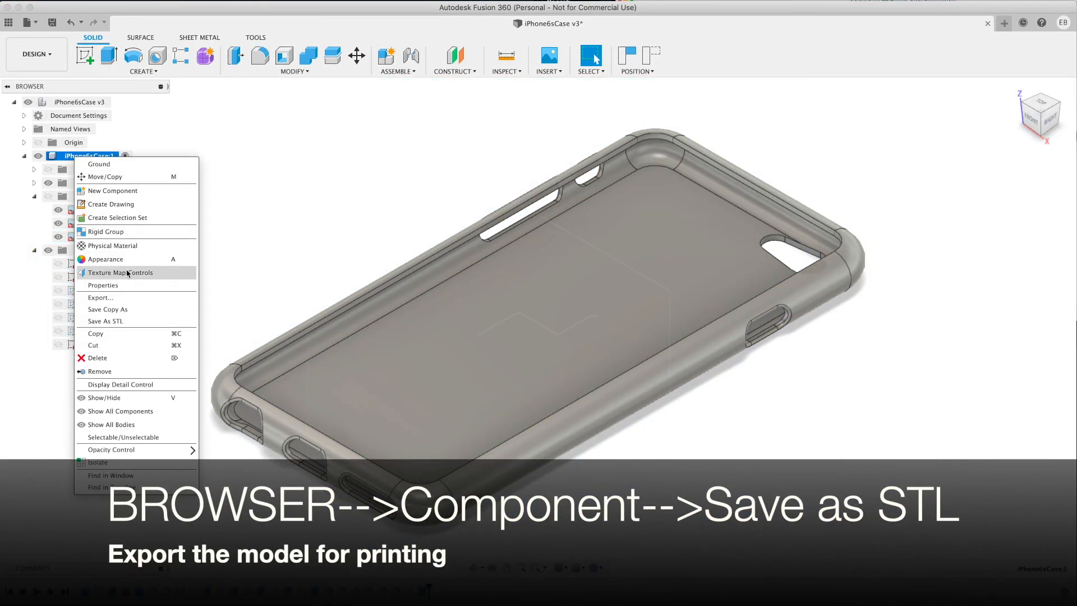
{"action": "left_click", "coordinate": [145, 322]}
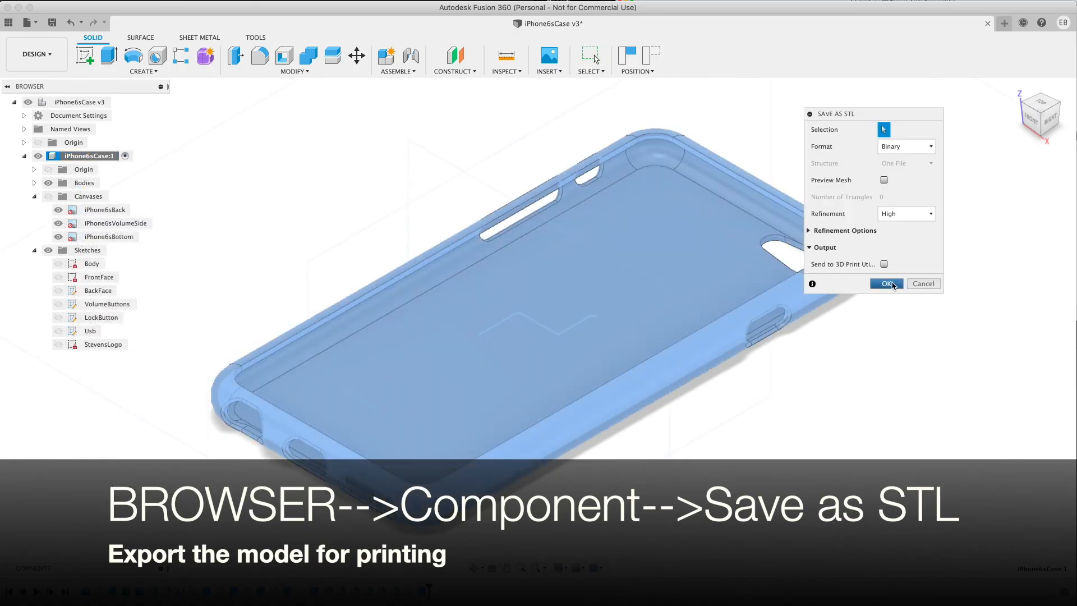
{"action": "left_click", "coordinate": [887, 283]}
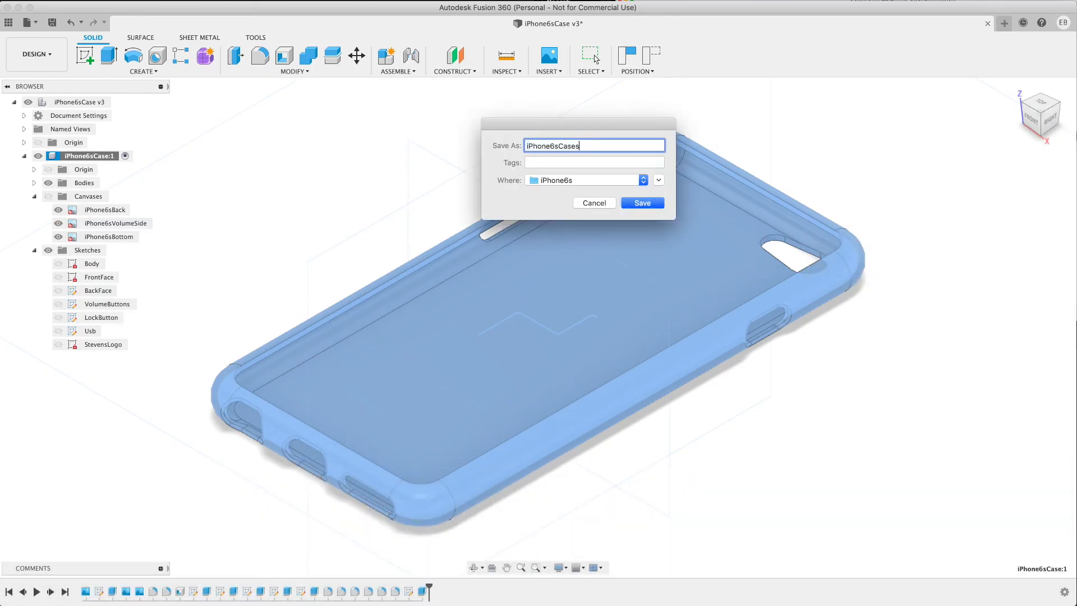
{"action": "left_click", "coordinate": [647, 203]}
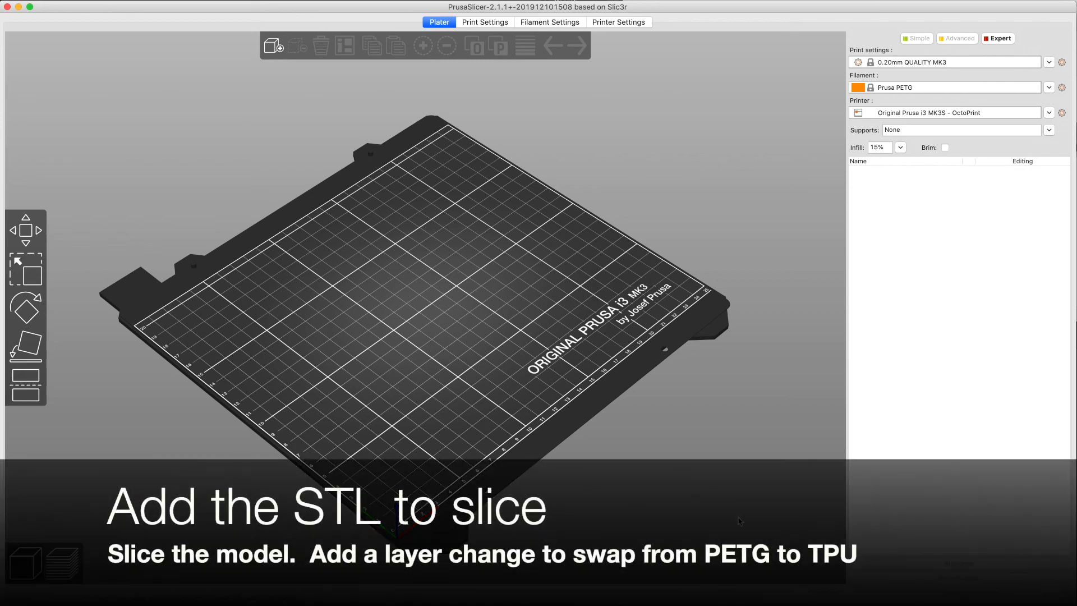
Step: Switch to PrusaSlicer, load iPhone6sCases.stl onto the print bed and slice it for preview
{"action": "key", "text": "super+Tab"}
{"action": "left_click_drag", "start_coordinate": [184, 234], "coordinate": [649, 281]}
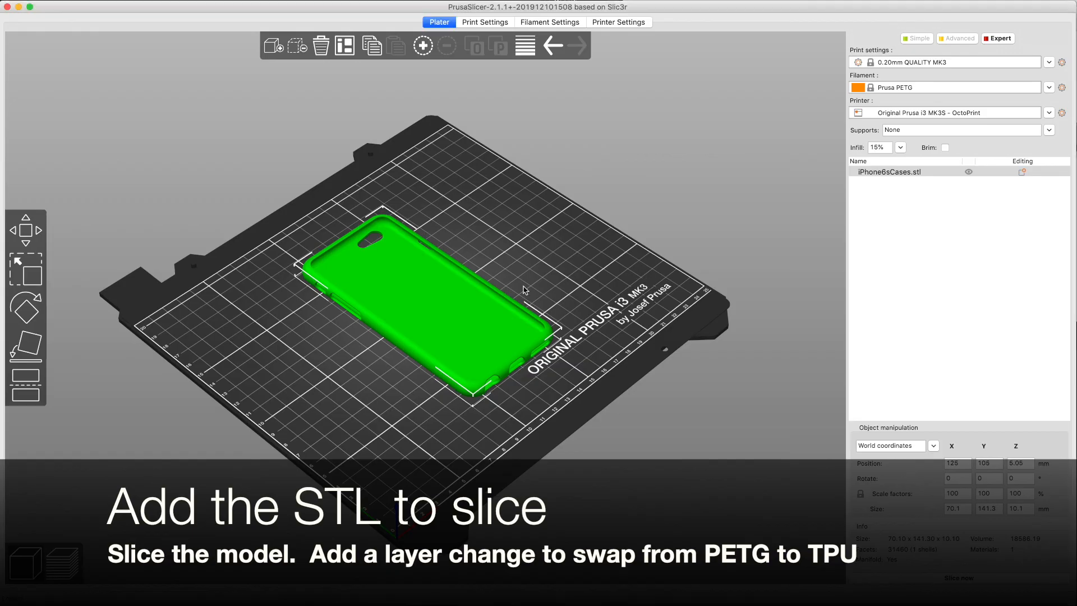
{"action": "scroll", "coordinate": [474, 297], "scroll_direction": "up", "scroll_amount": 5}
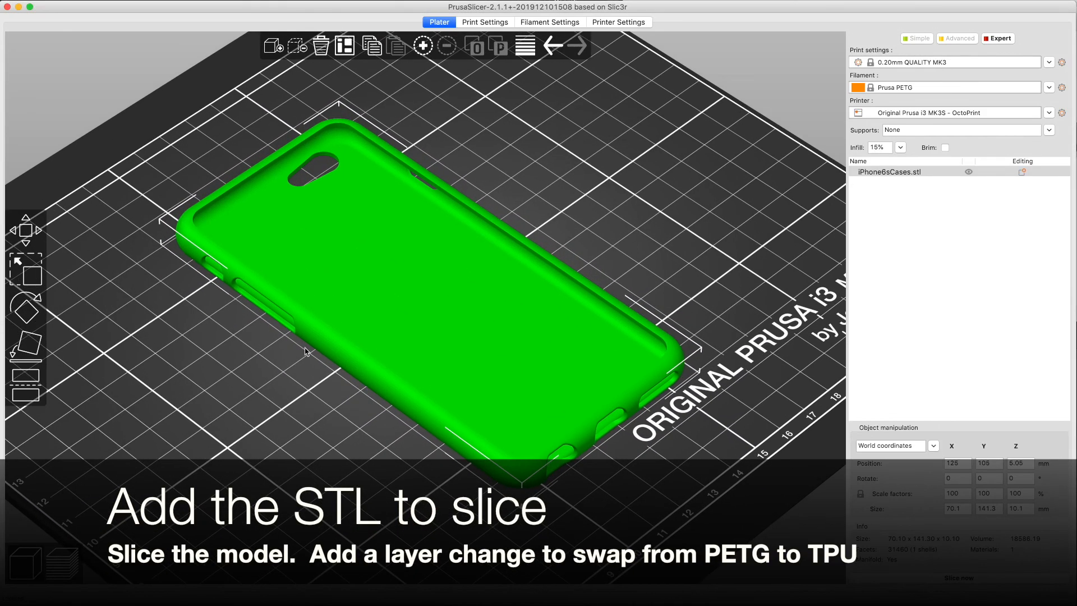
{"action": "left_click", "coordinate": [61, 561]}
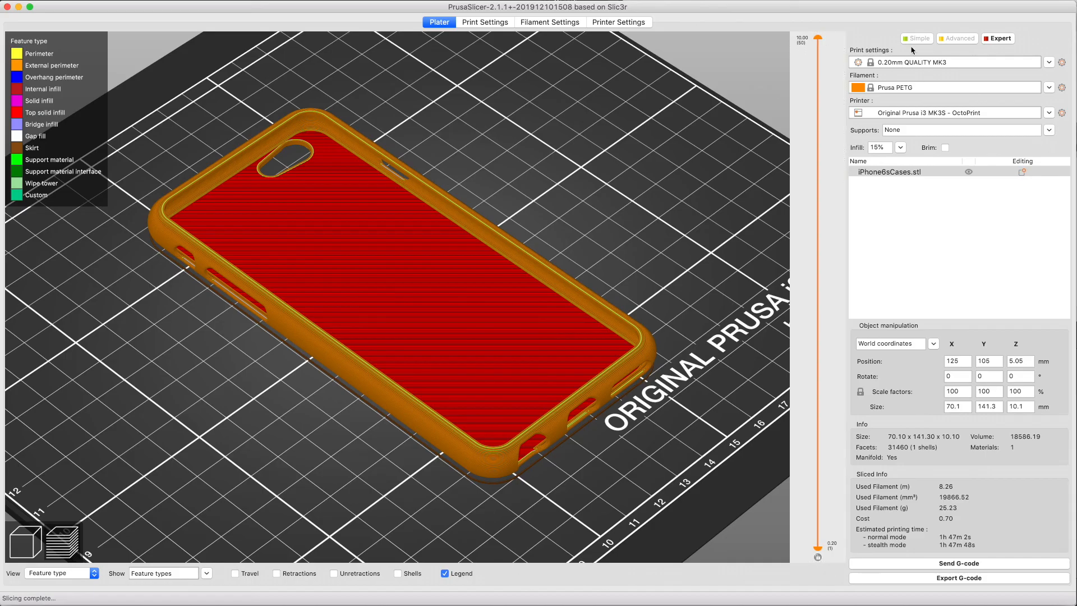
Step: Add a filament colour change at the 1.00 mm layer height and slice the case again
{"action": "mouse_move", "coordinate": [818, 45]}
{"action": "left_mouse_down"}
{"action": "mouse_move", "coordinate": [880, 393]}
{"action": "mouse_move", "coordinate": [877, 510]}
{"action": "mouse_move", "coordinate": [817, 452]}
{"action": "mouse_move", "coordinate": [817, 34]}
{"action": "left_mouse_up"}
{"action": "left_click", "coordinate": [833, 504]}
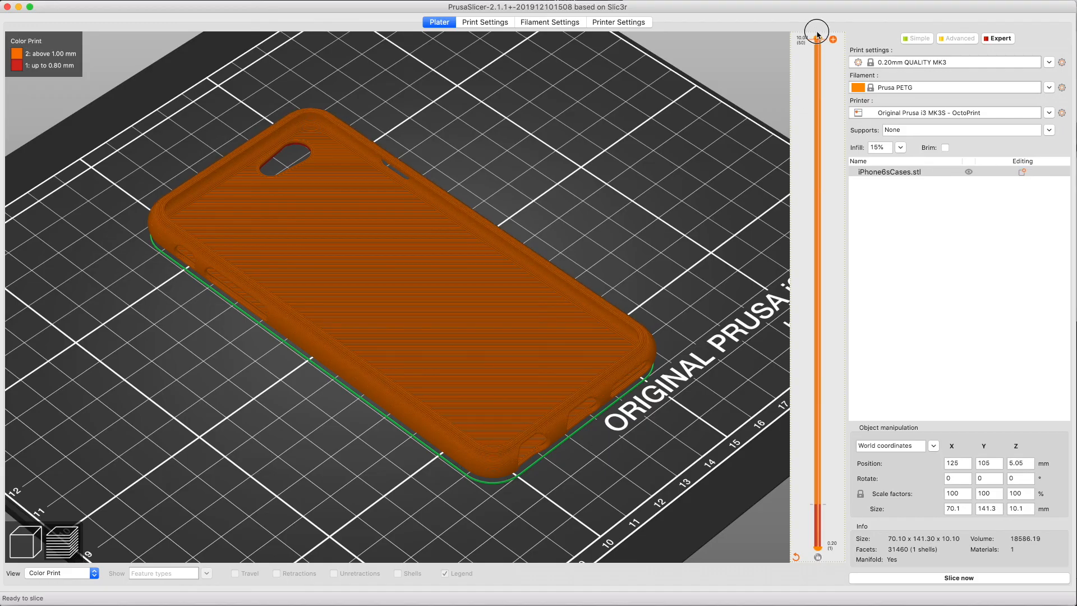
{"action": "left_click", "coordinate": [986, 579]}
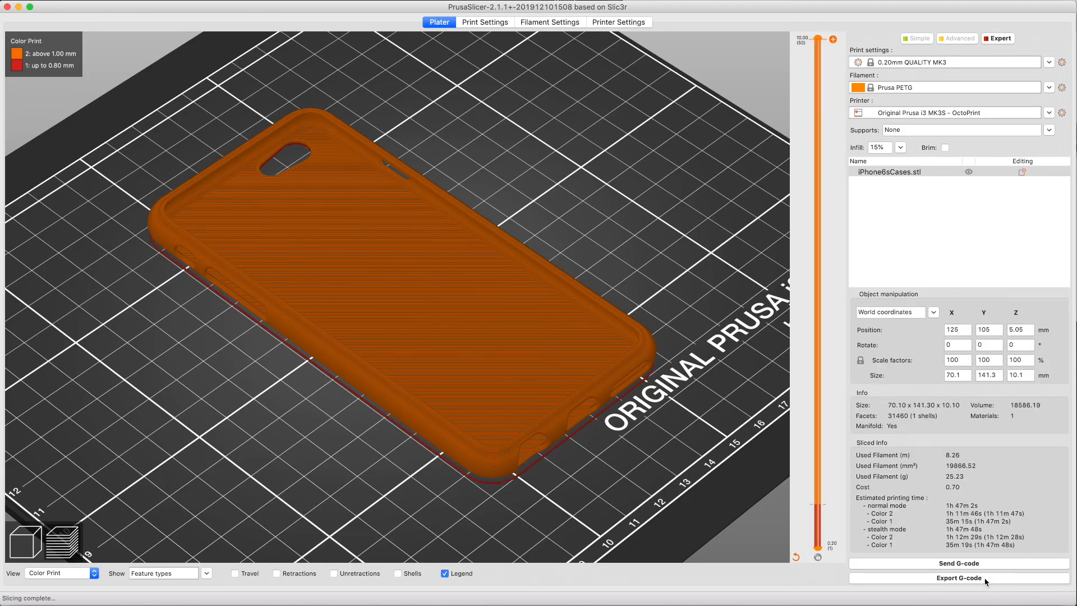